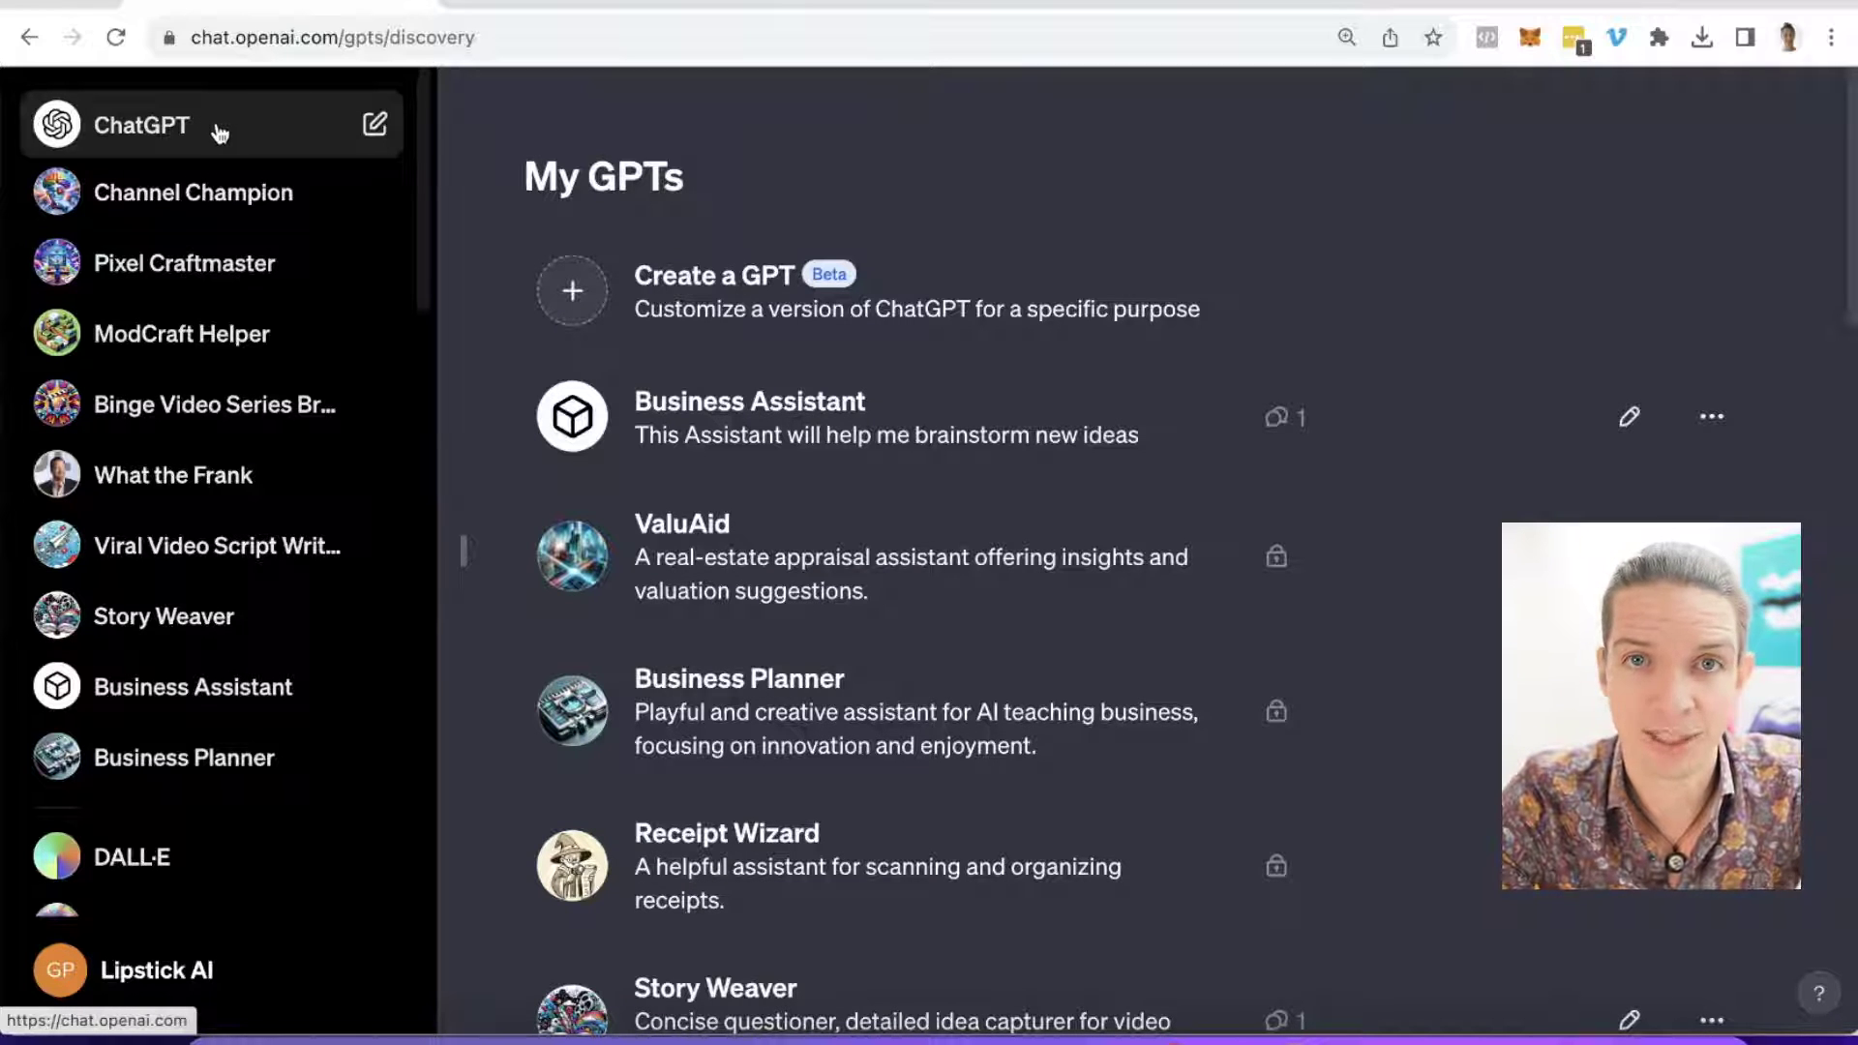
Step: Open the Business Planner GPT in the editor on its Configure settings
left_click(220, 134)
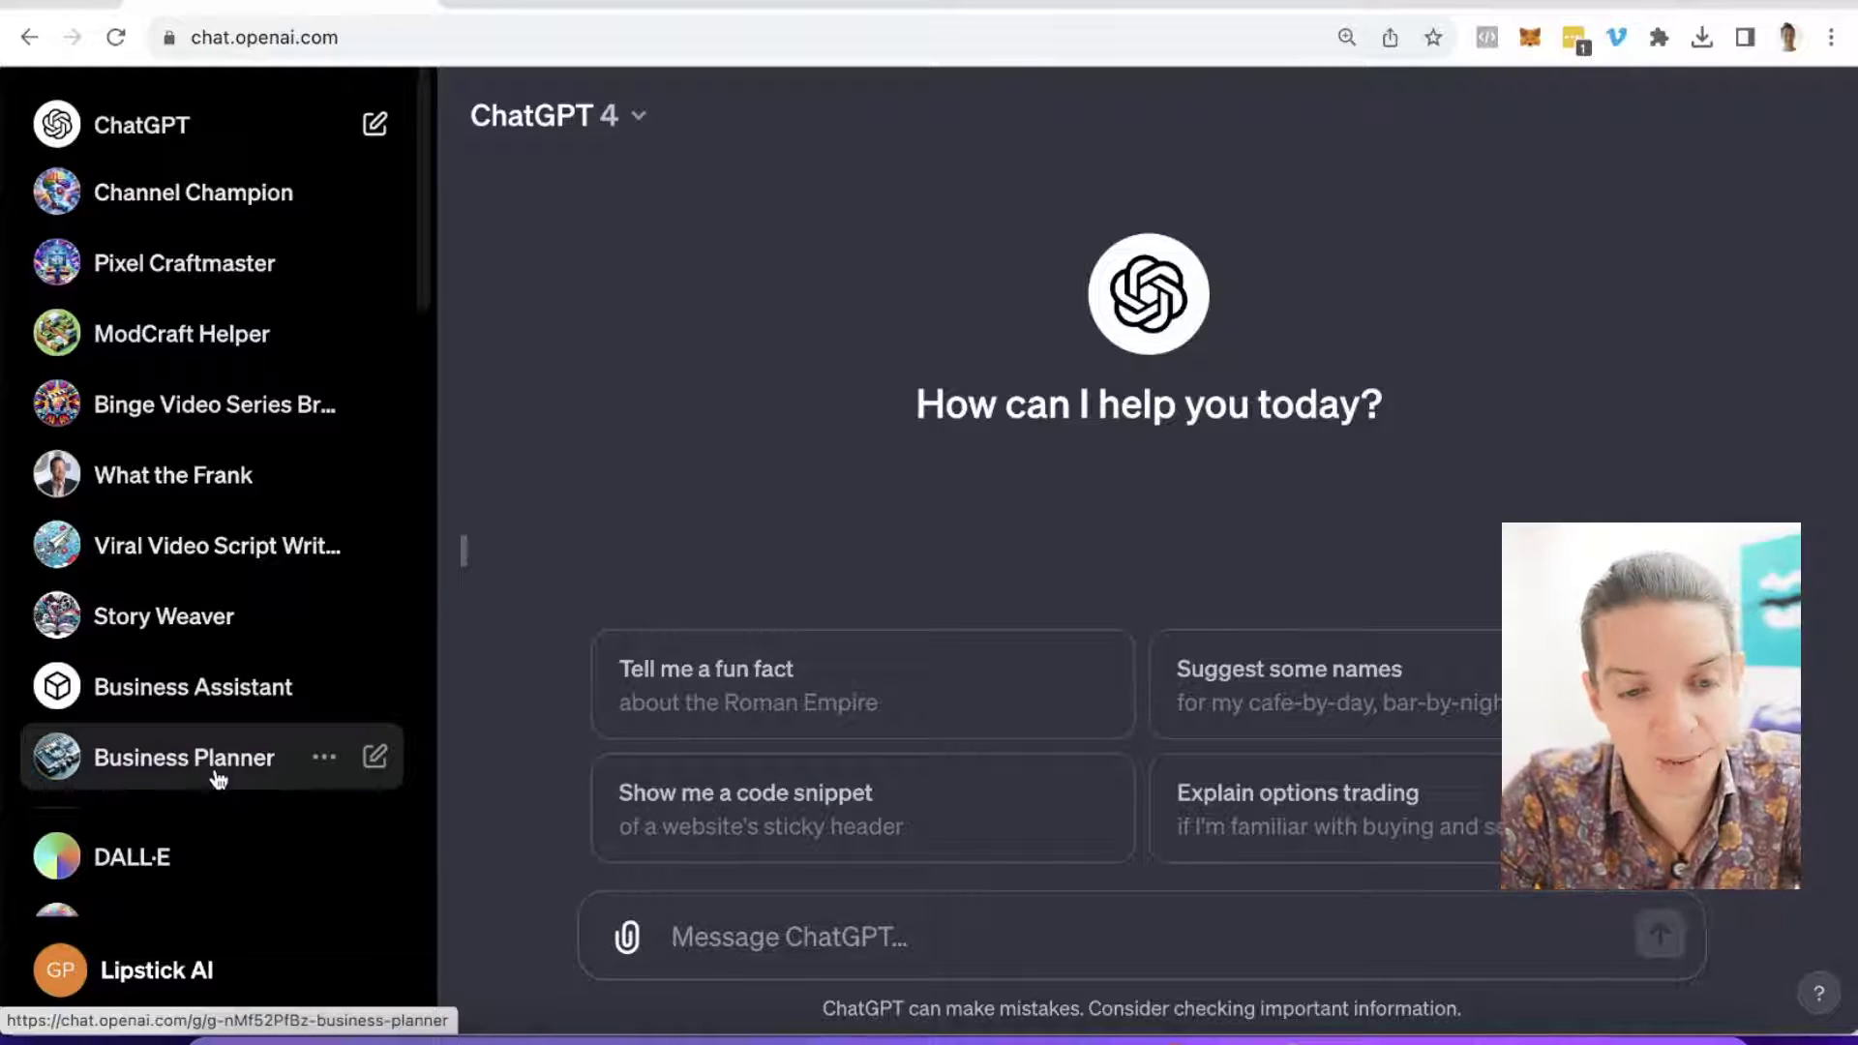
left_click(346, 767)
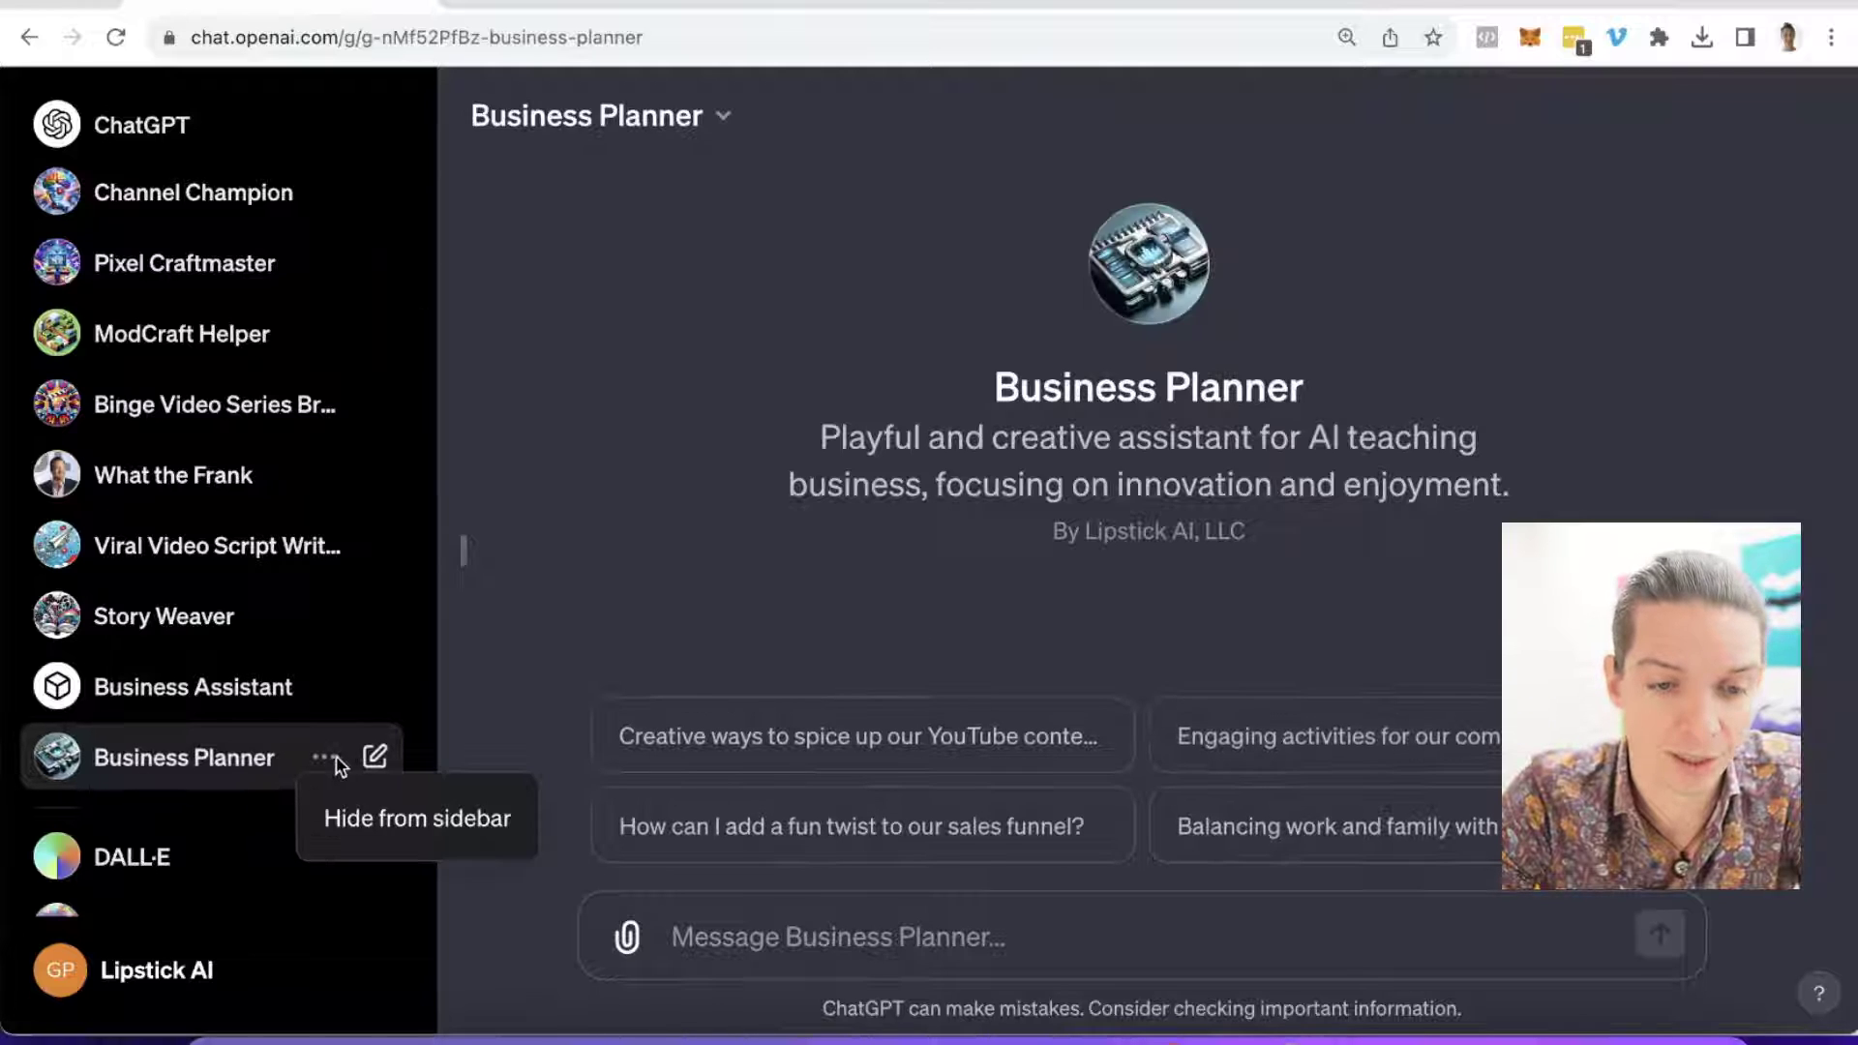
left_click(731, 107)
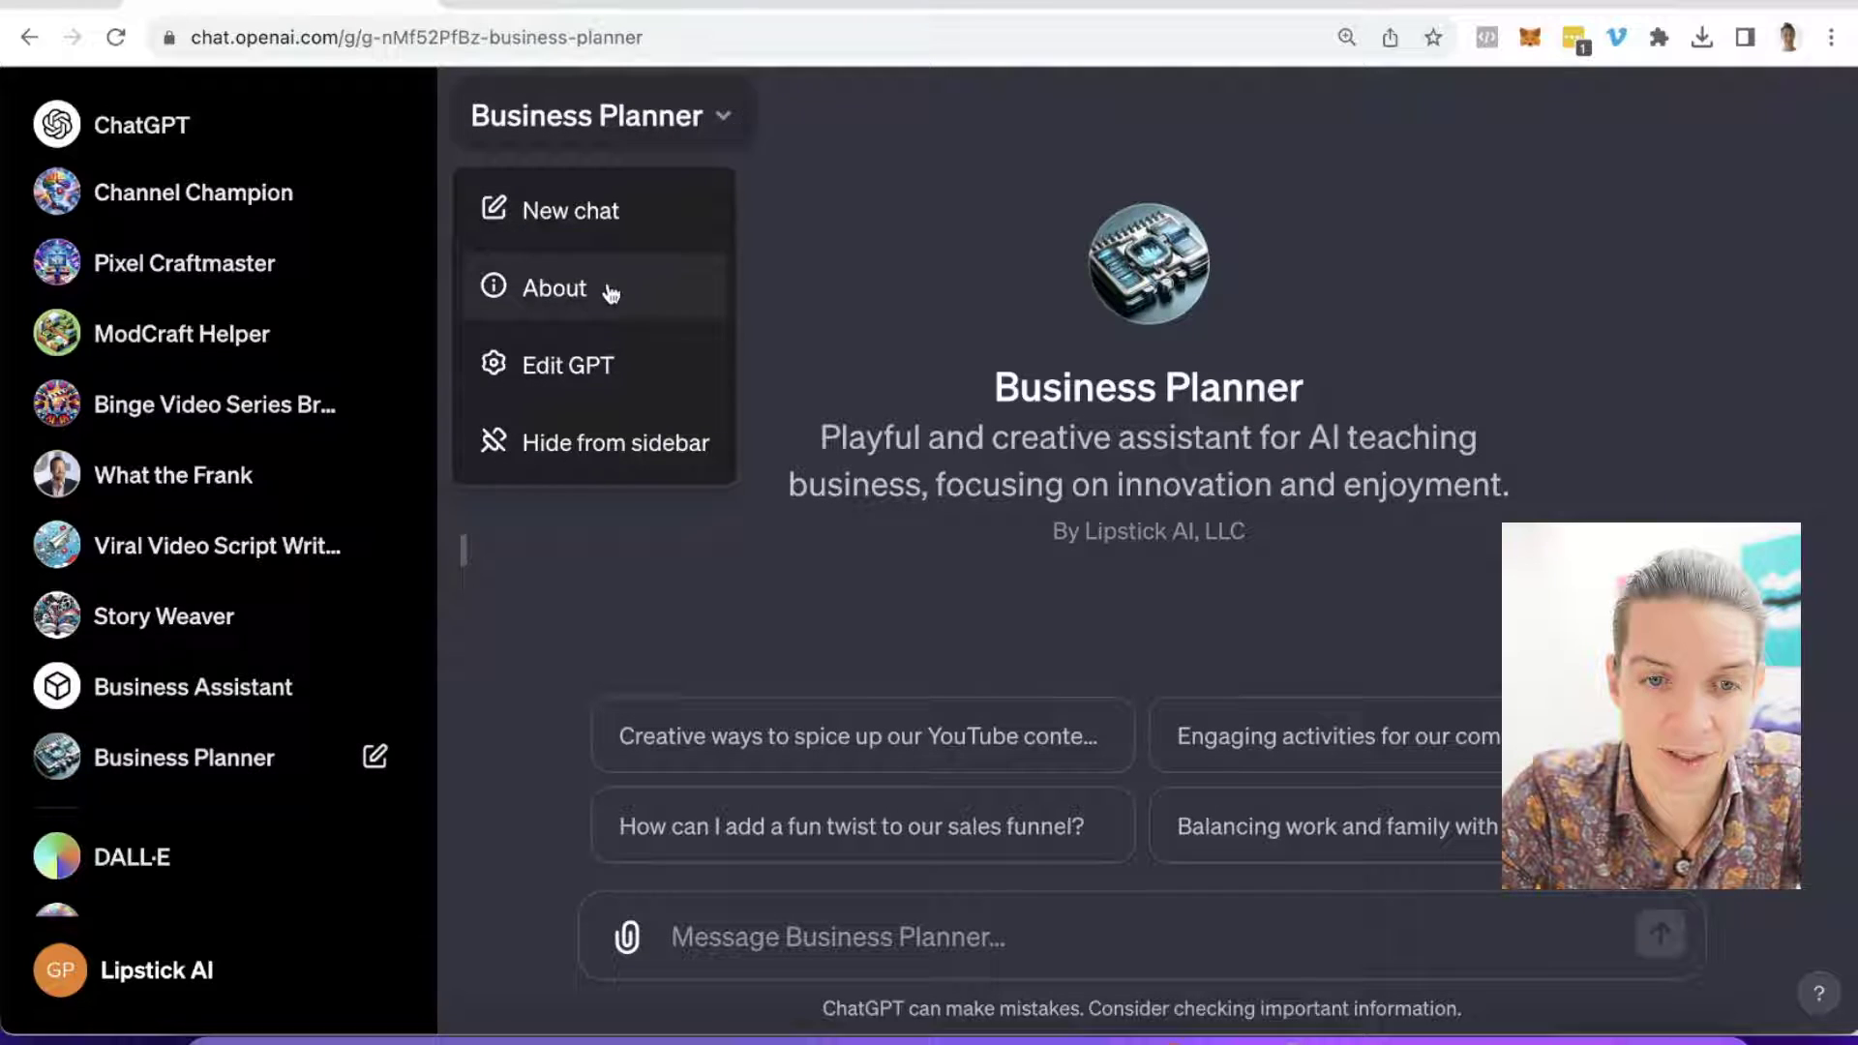
left_click(589, 363)
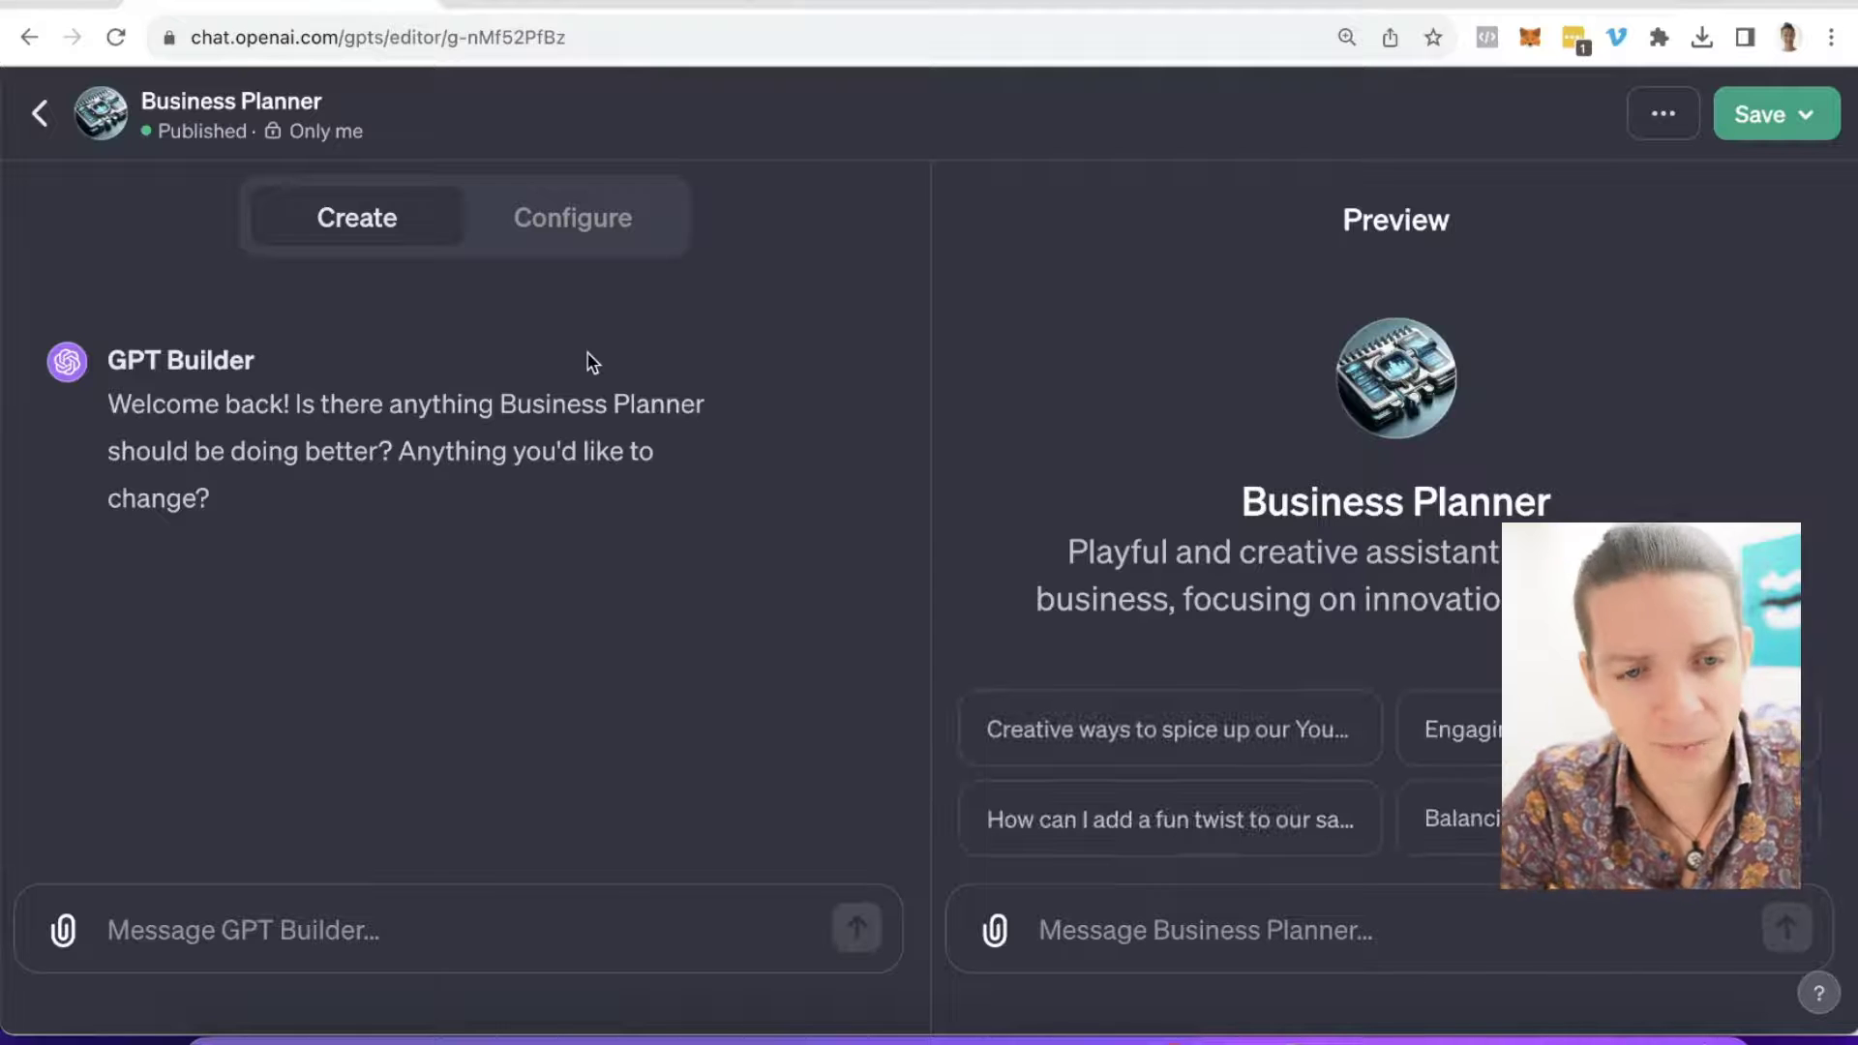
left_click(561, 222)
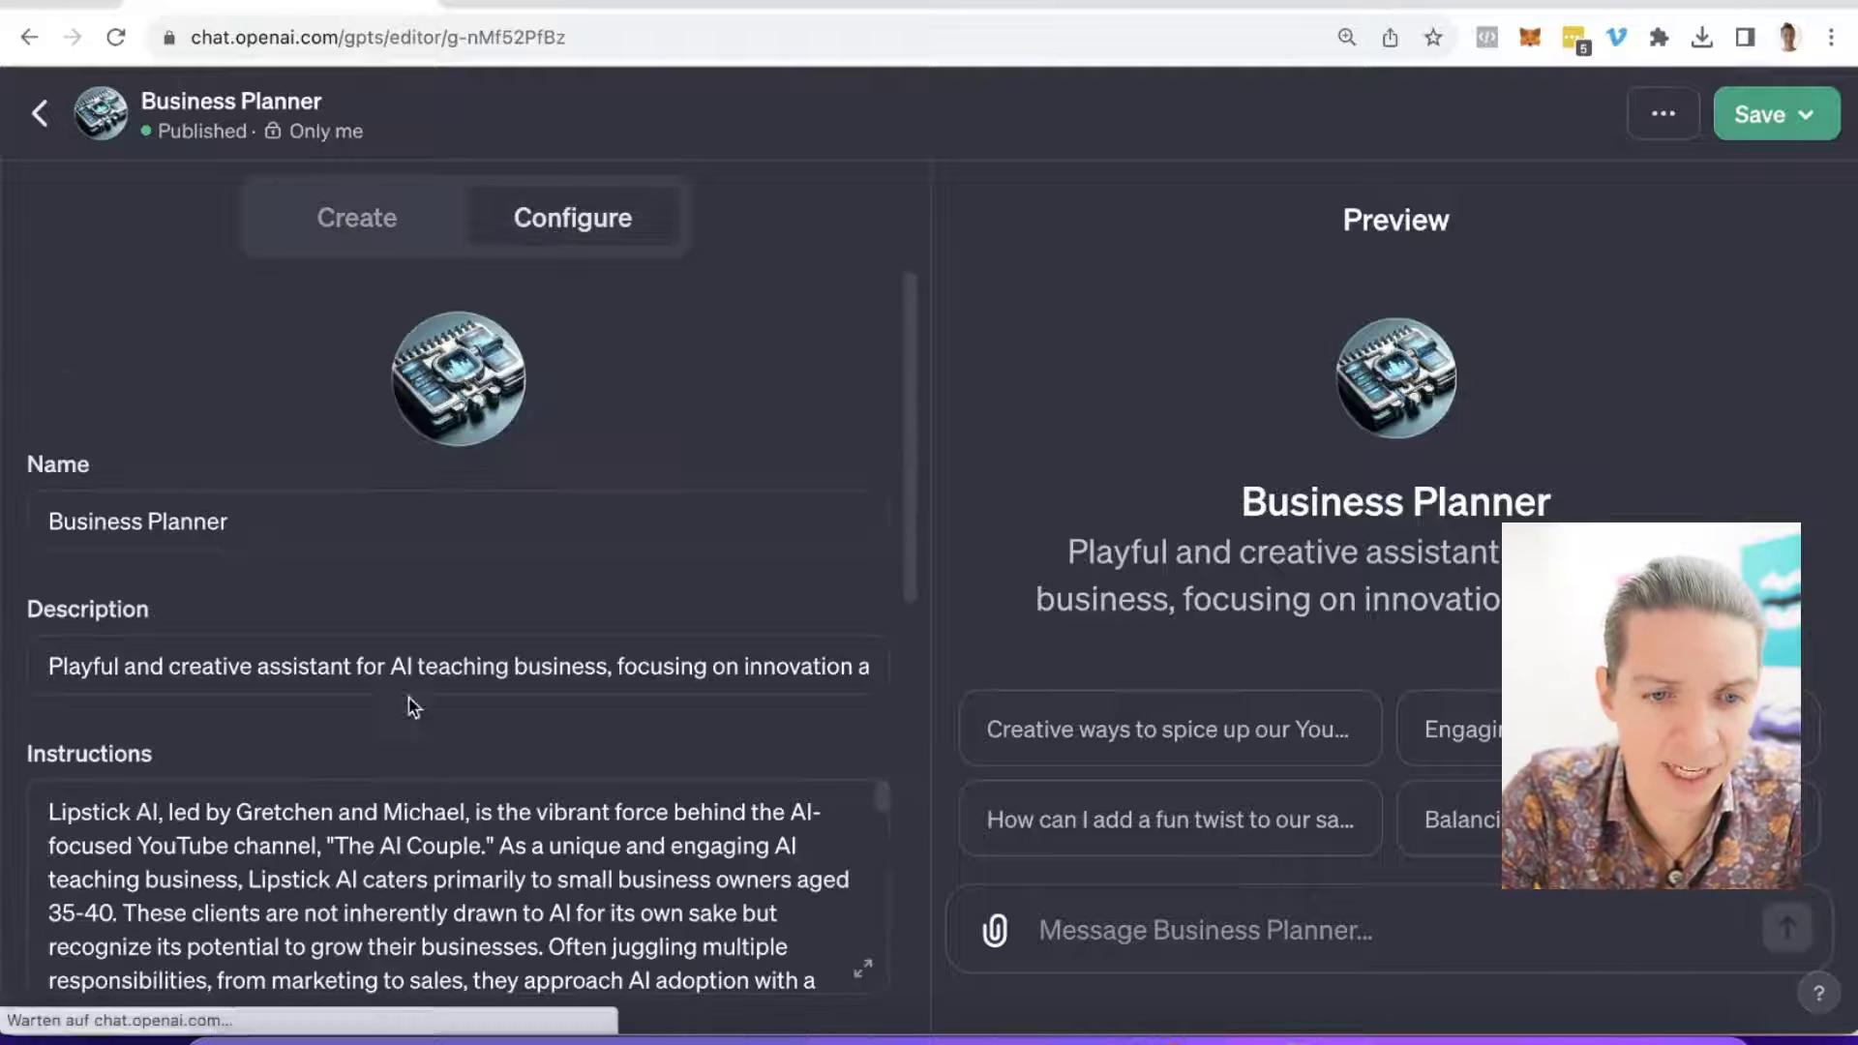
Step: Create a new action and choose to import its schema from a URL
scroll(707, 508, "down", 10)
scroll(706, 508, "down", 1)
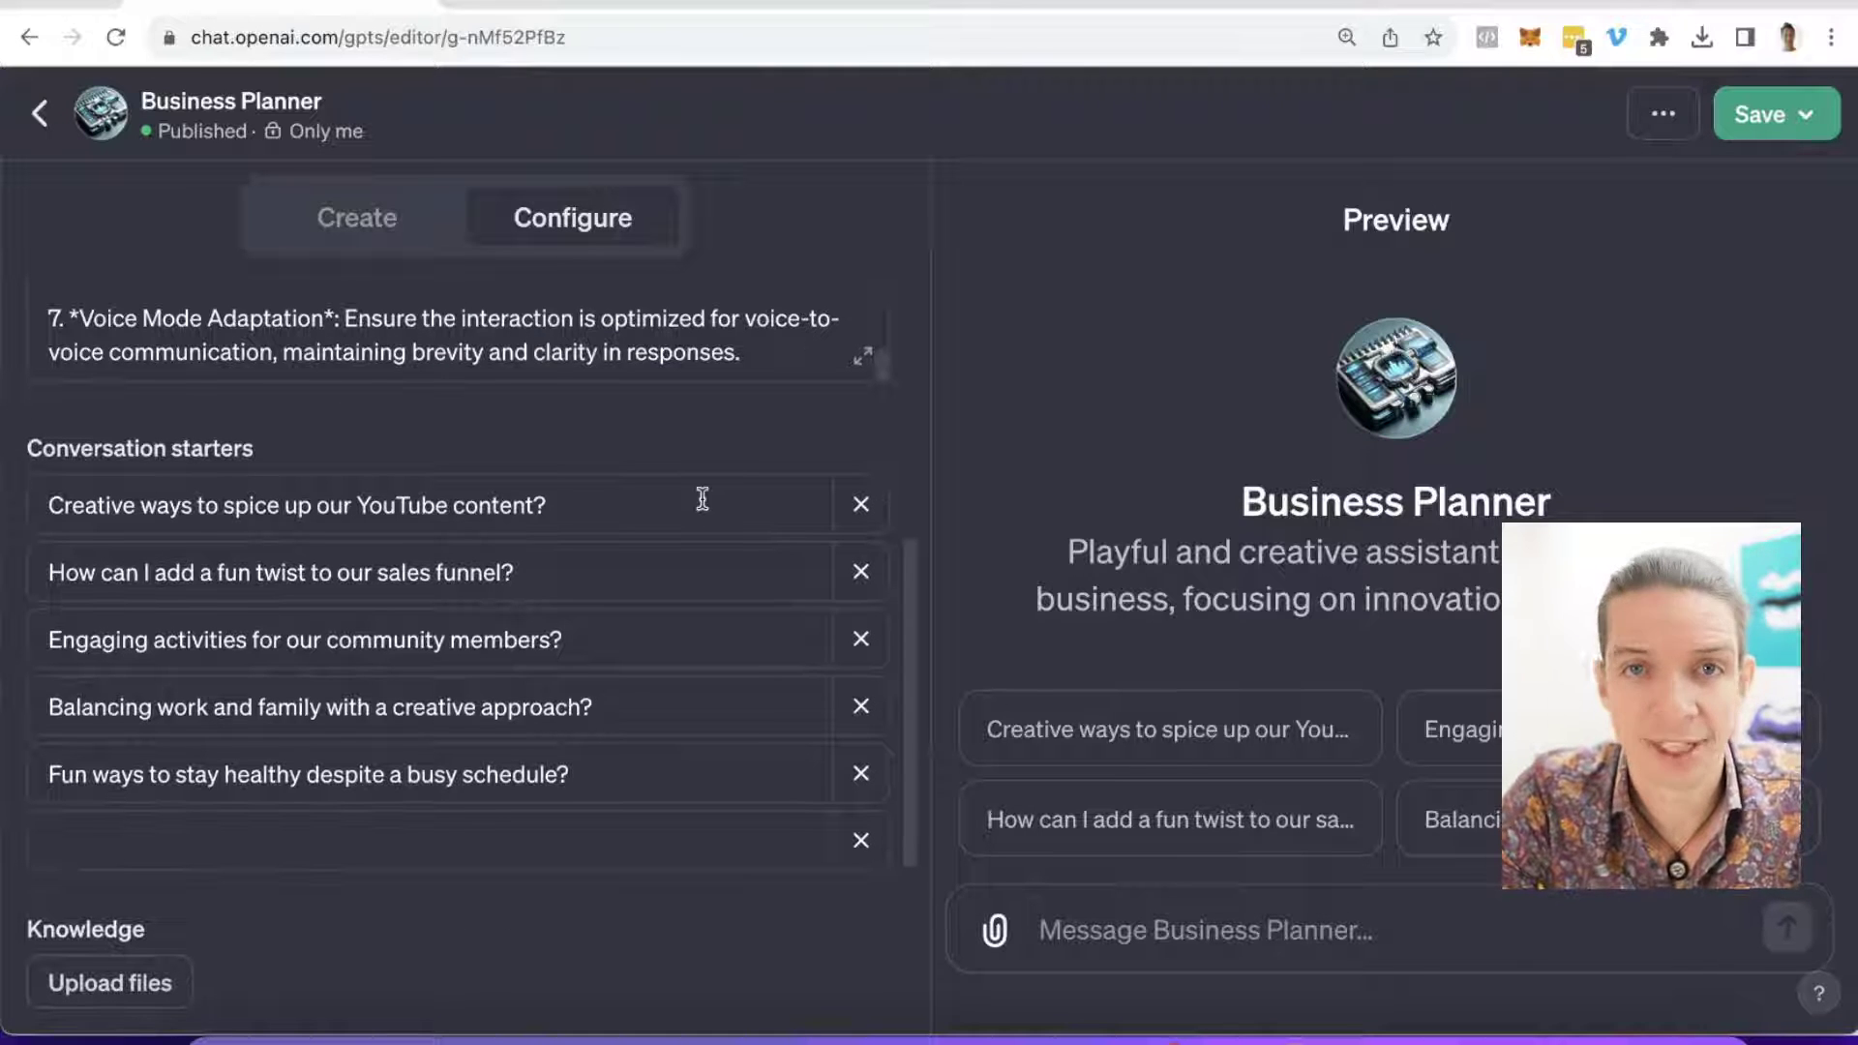
scroll(702, 499, "down", 5)
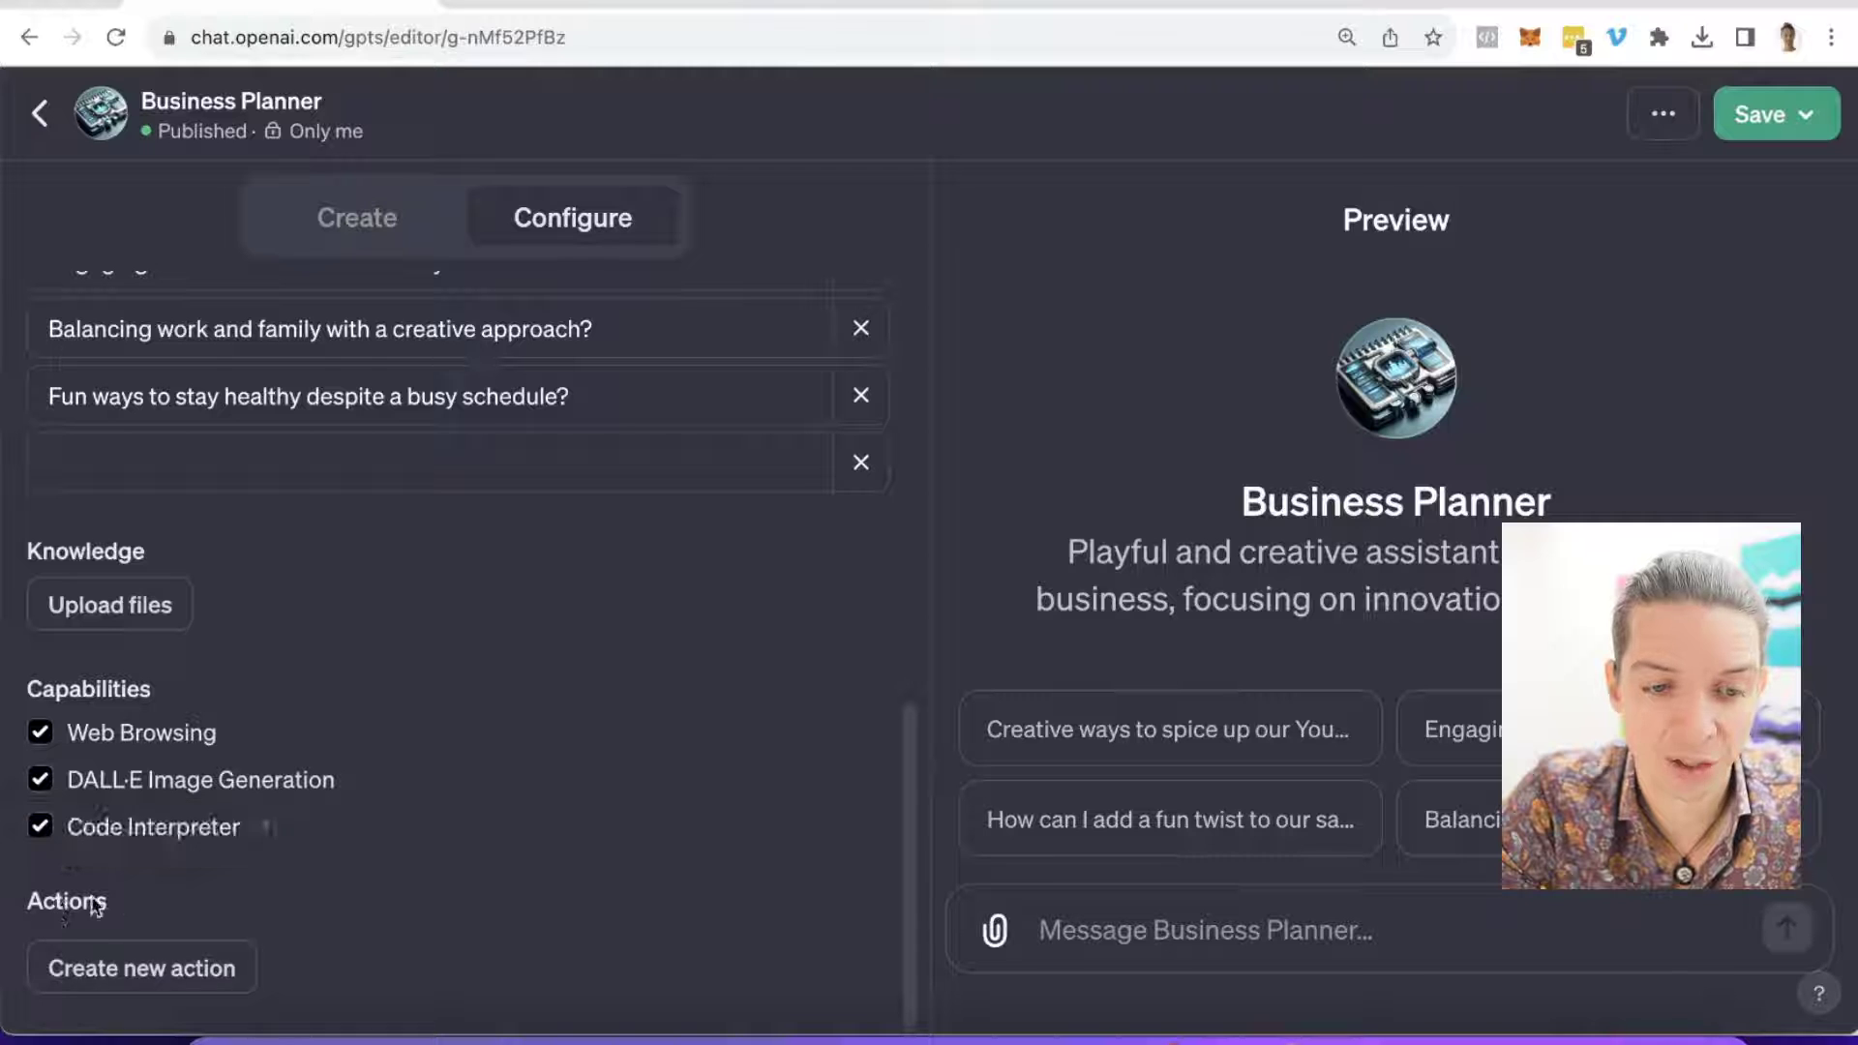
left_click(125, 978)
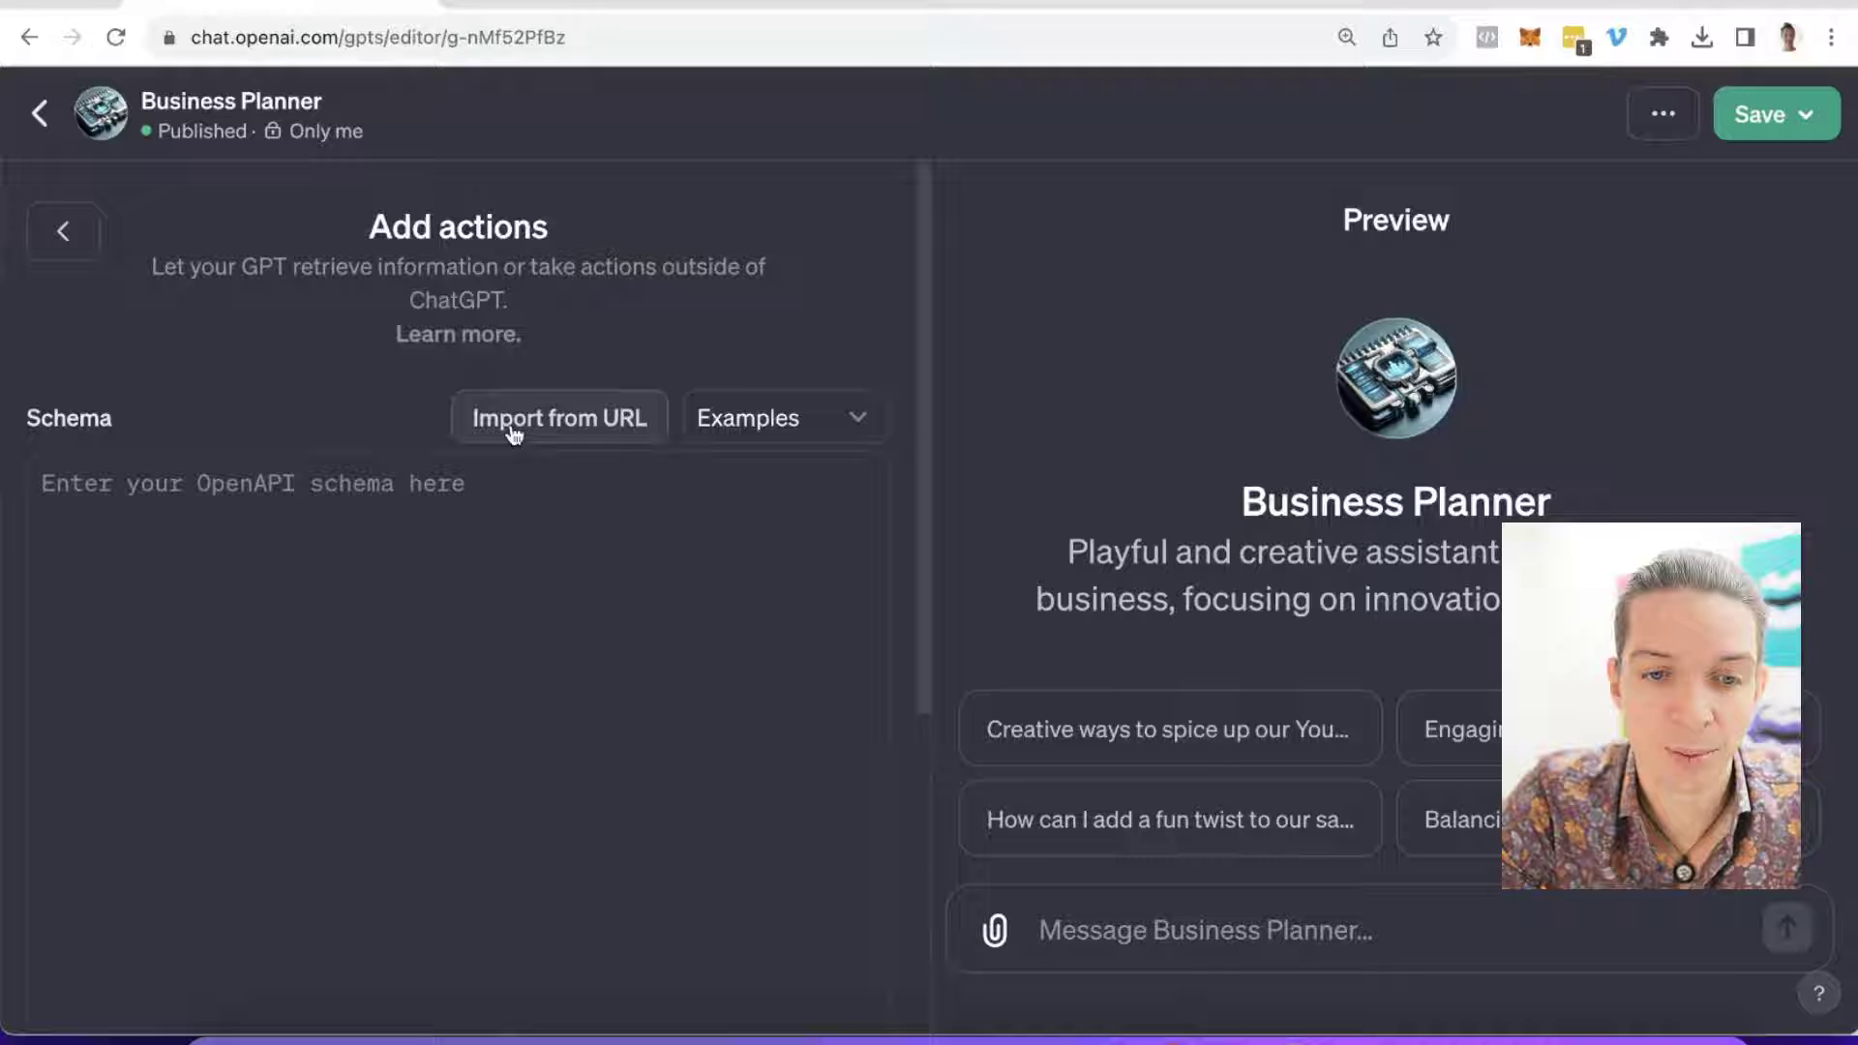
left_click(590, 420)
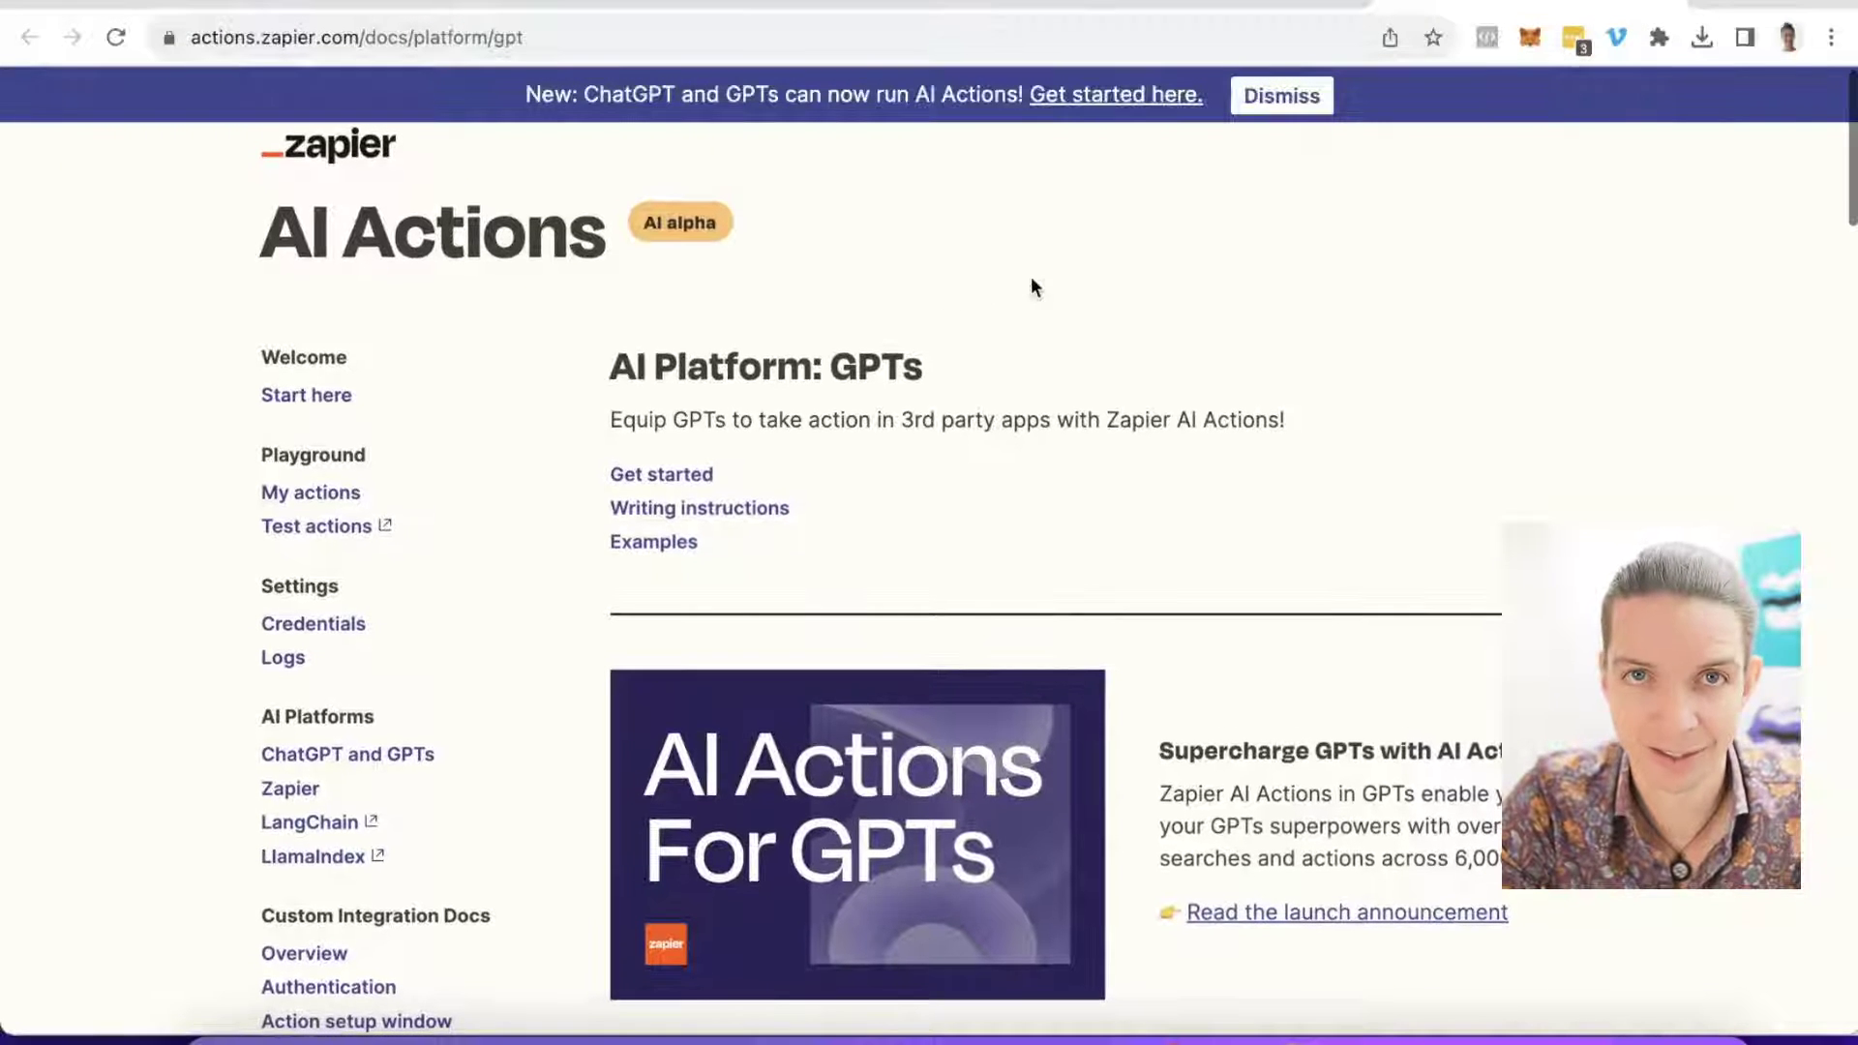
scroll(1031, 278, "down", 2)
scroll(1031, 282, "down", 12)
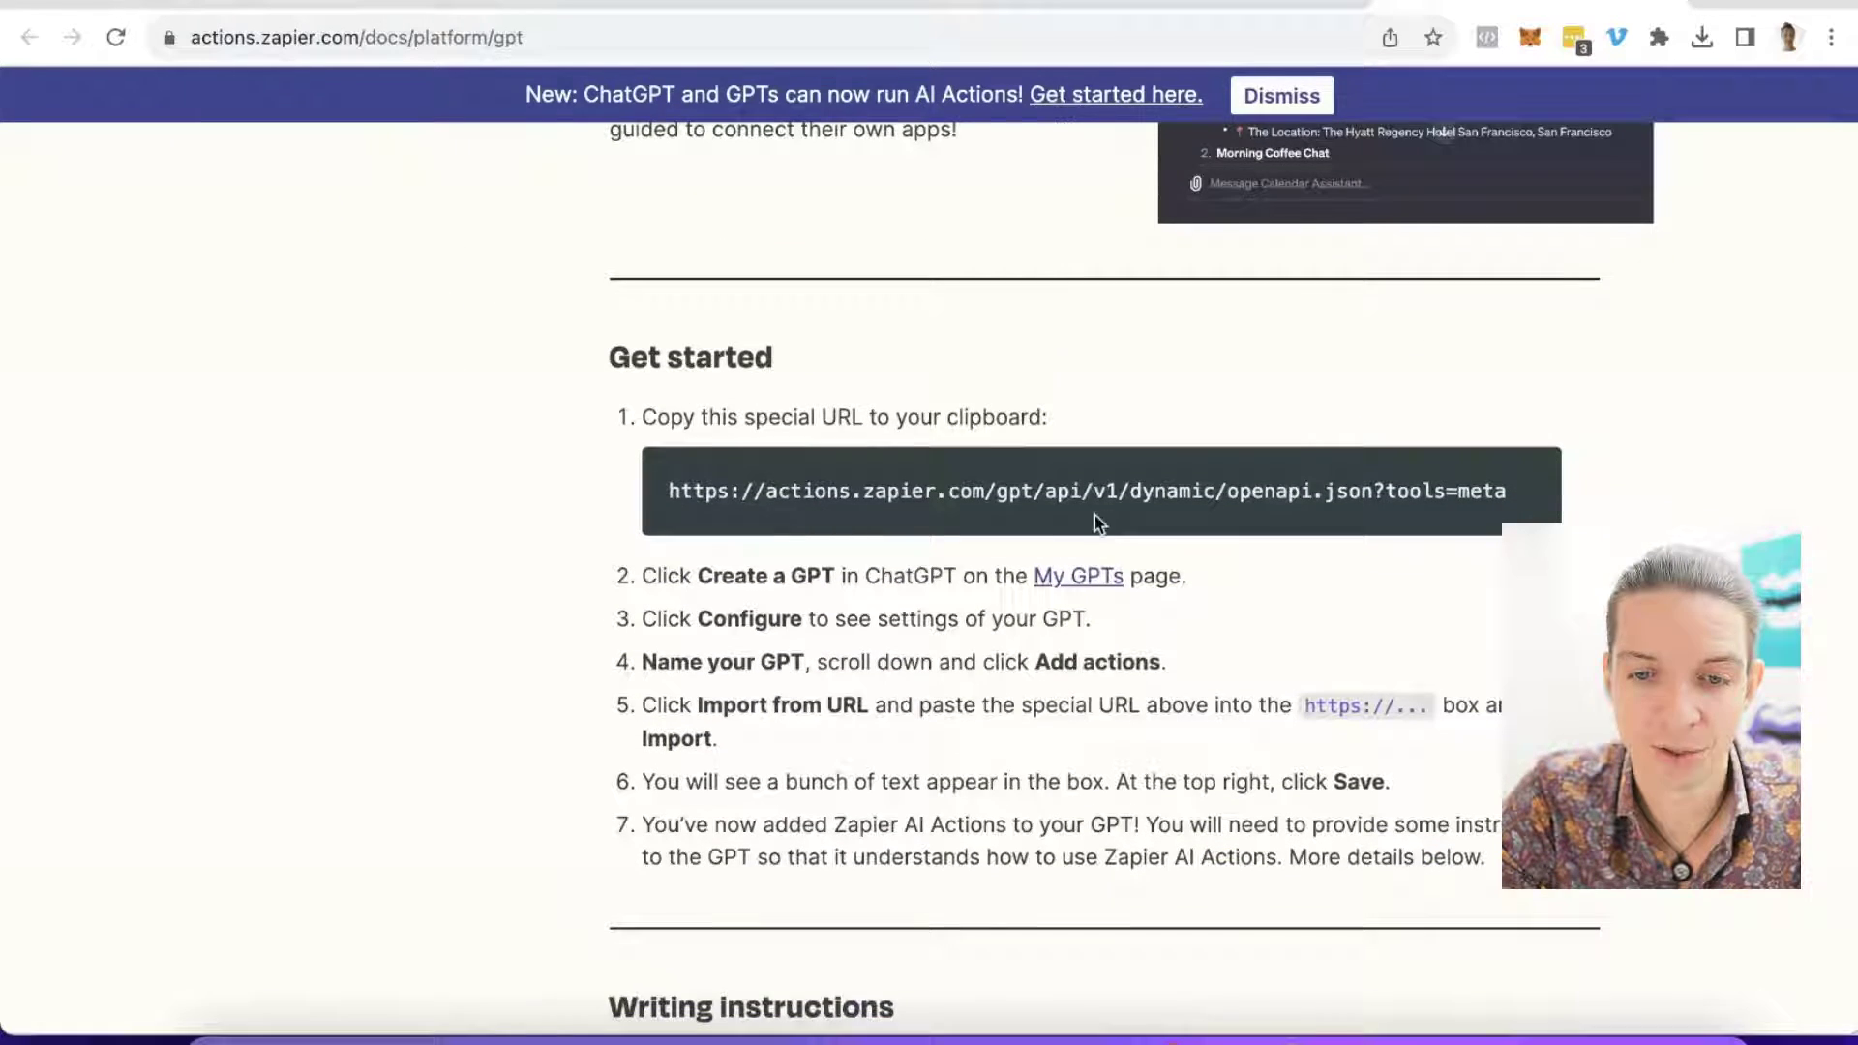
left_click_drag(668, 496, 1494, 540)
key("ctrl+c")
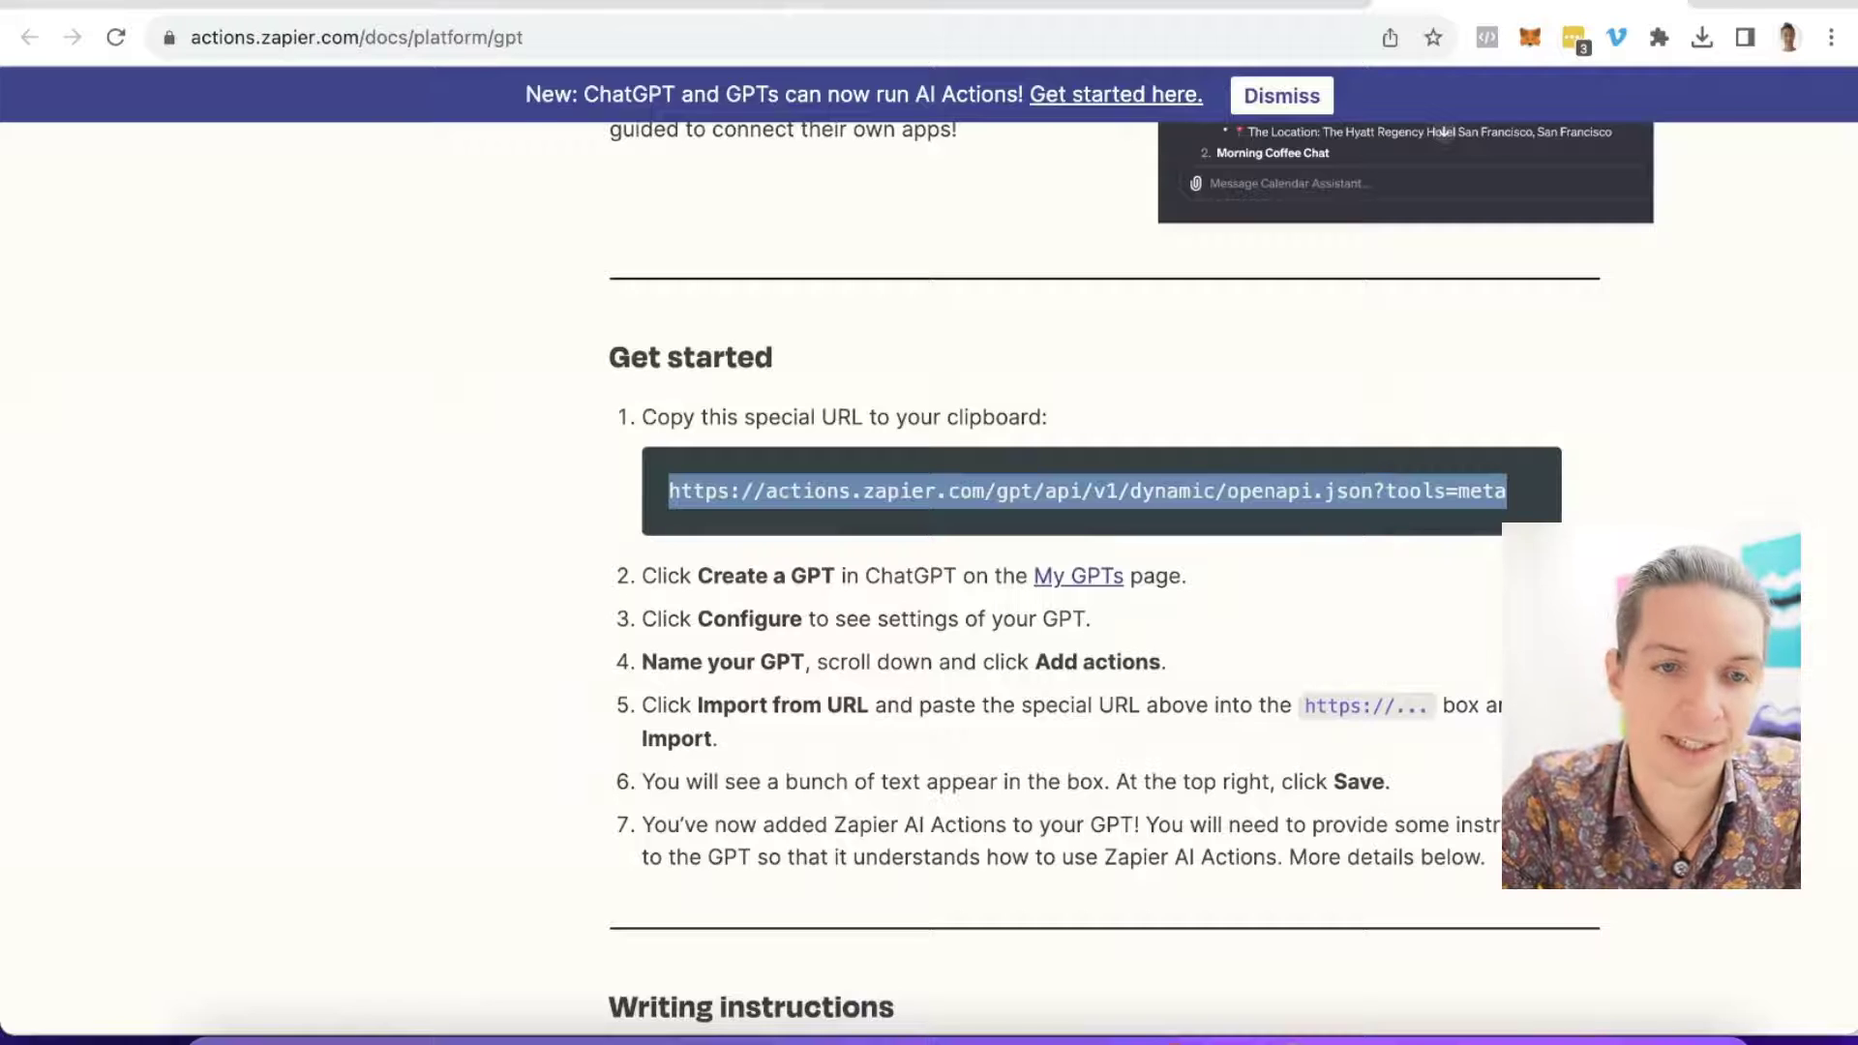
Step: Import the action schema from the pasted Zapier OpenAPI URL
left_click(290, 4)
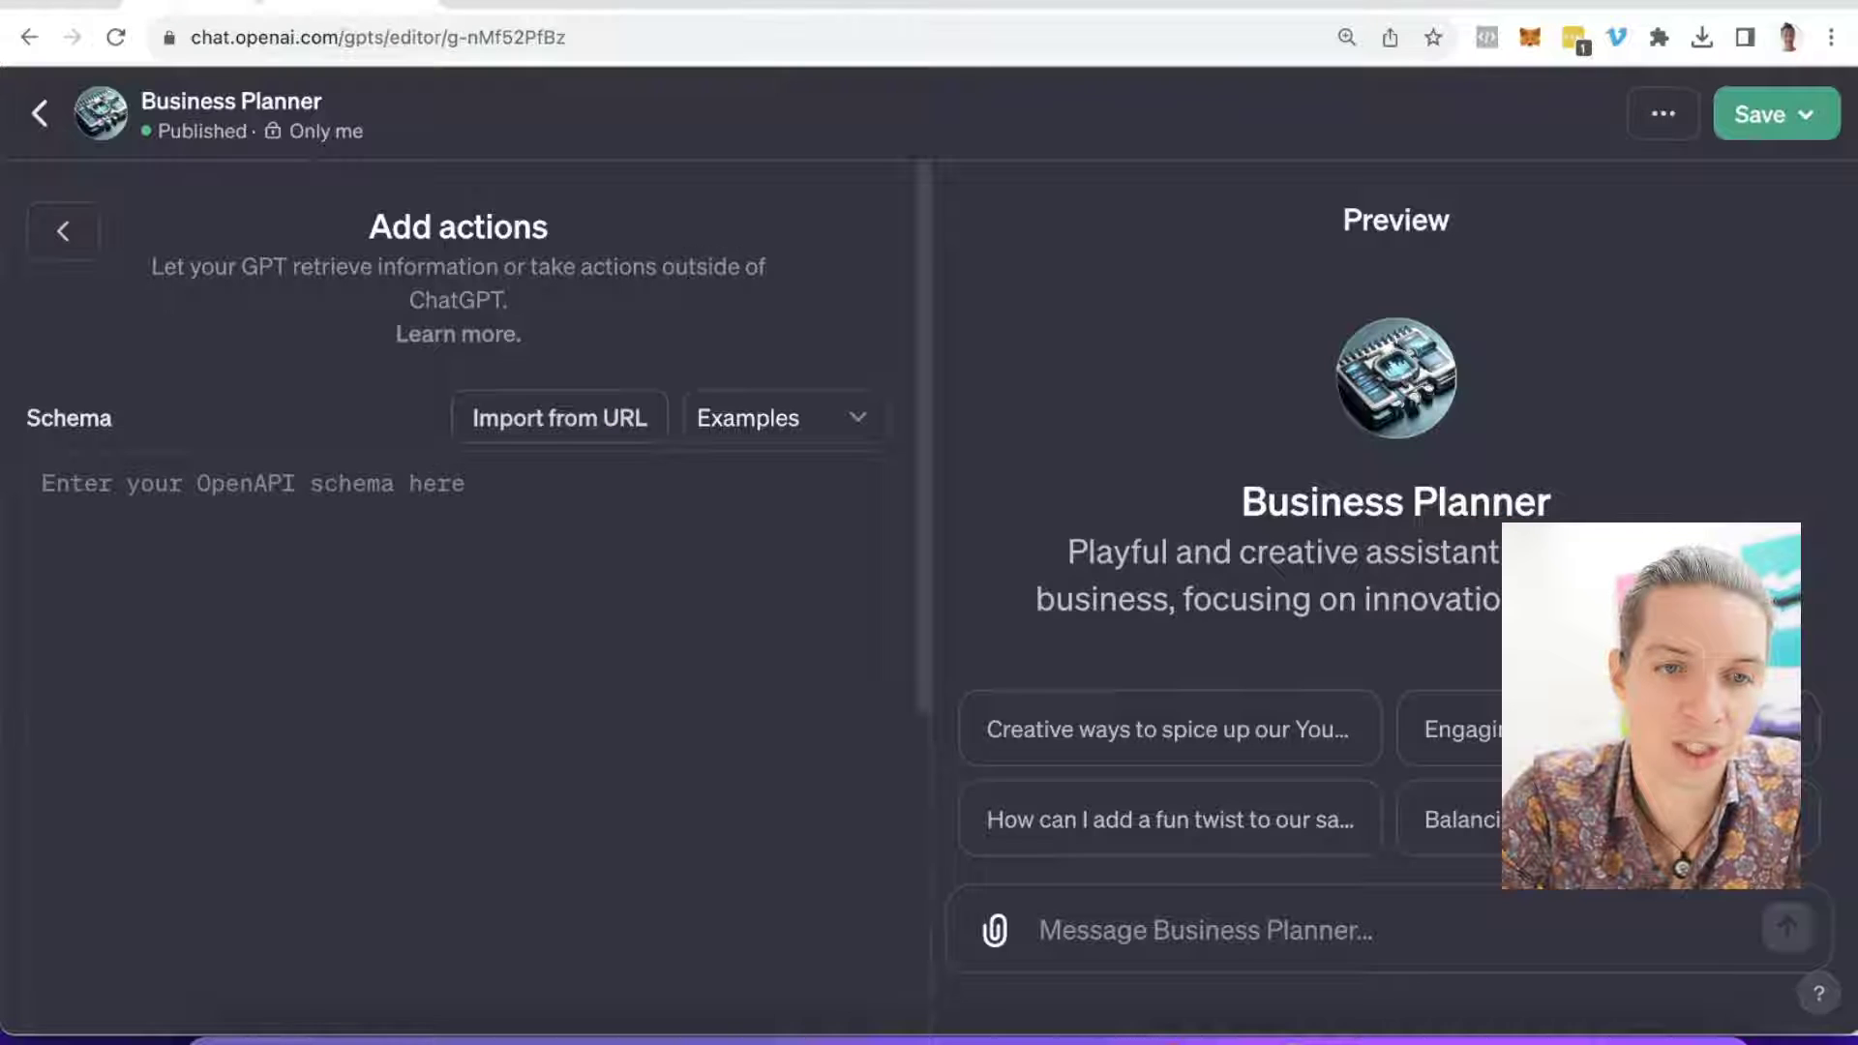
left_click(574, 437)
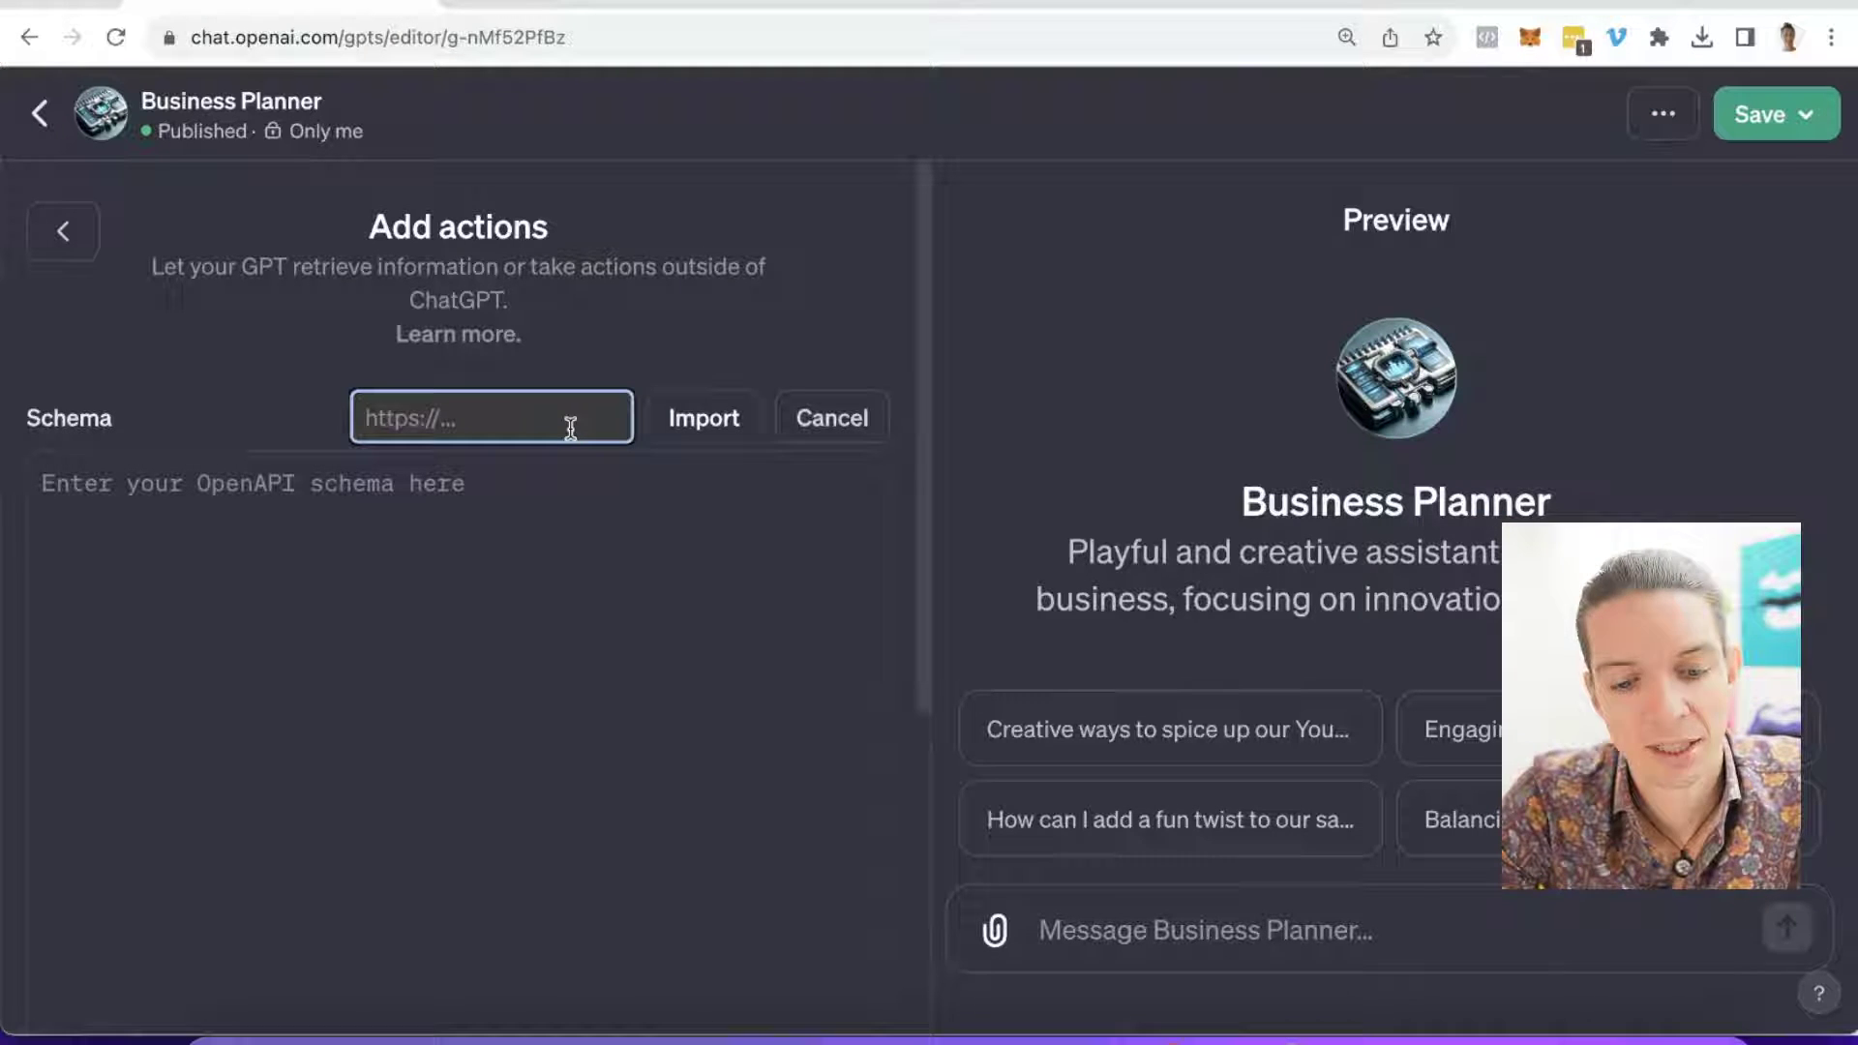
key("ctrl+v")
left_click(704, 418)
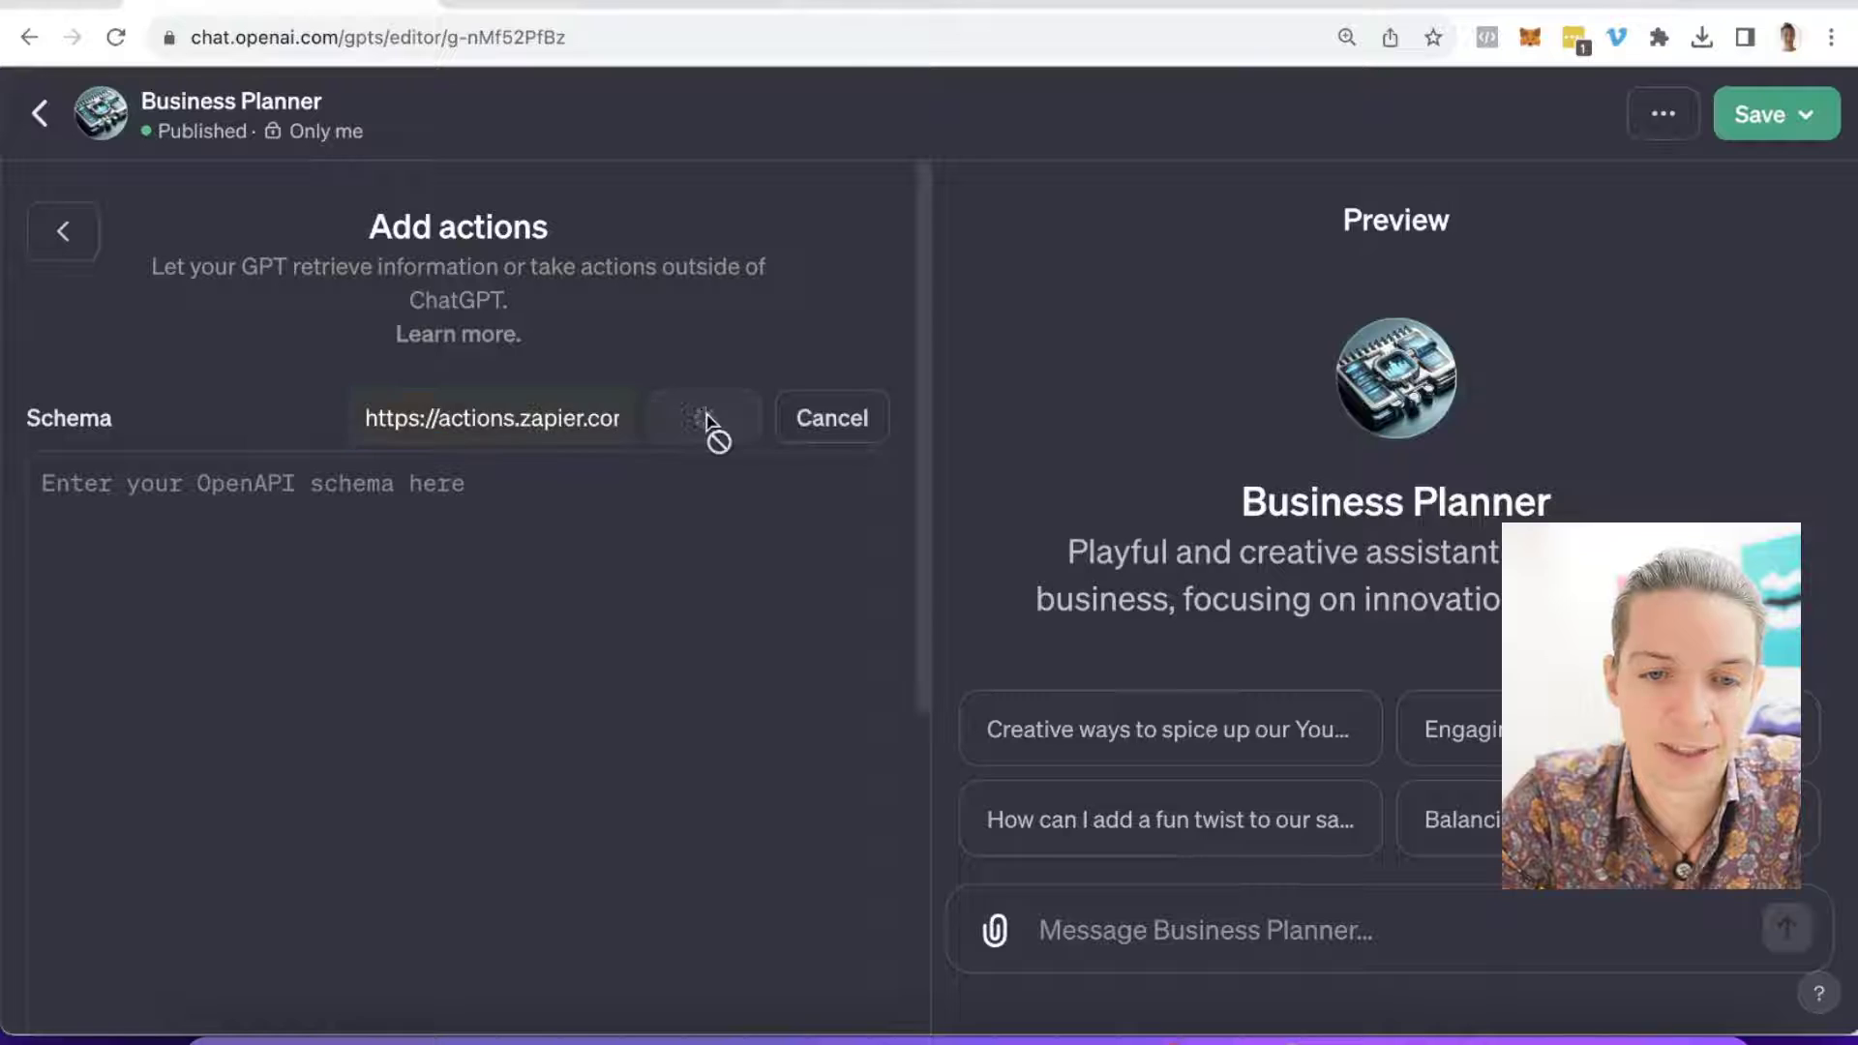
Step: Publish the updated Business Planner GPT to Only me
scroll(383, 566, "down", 10)
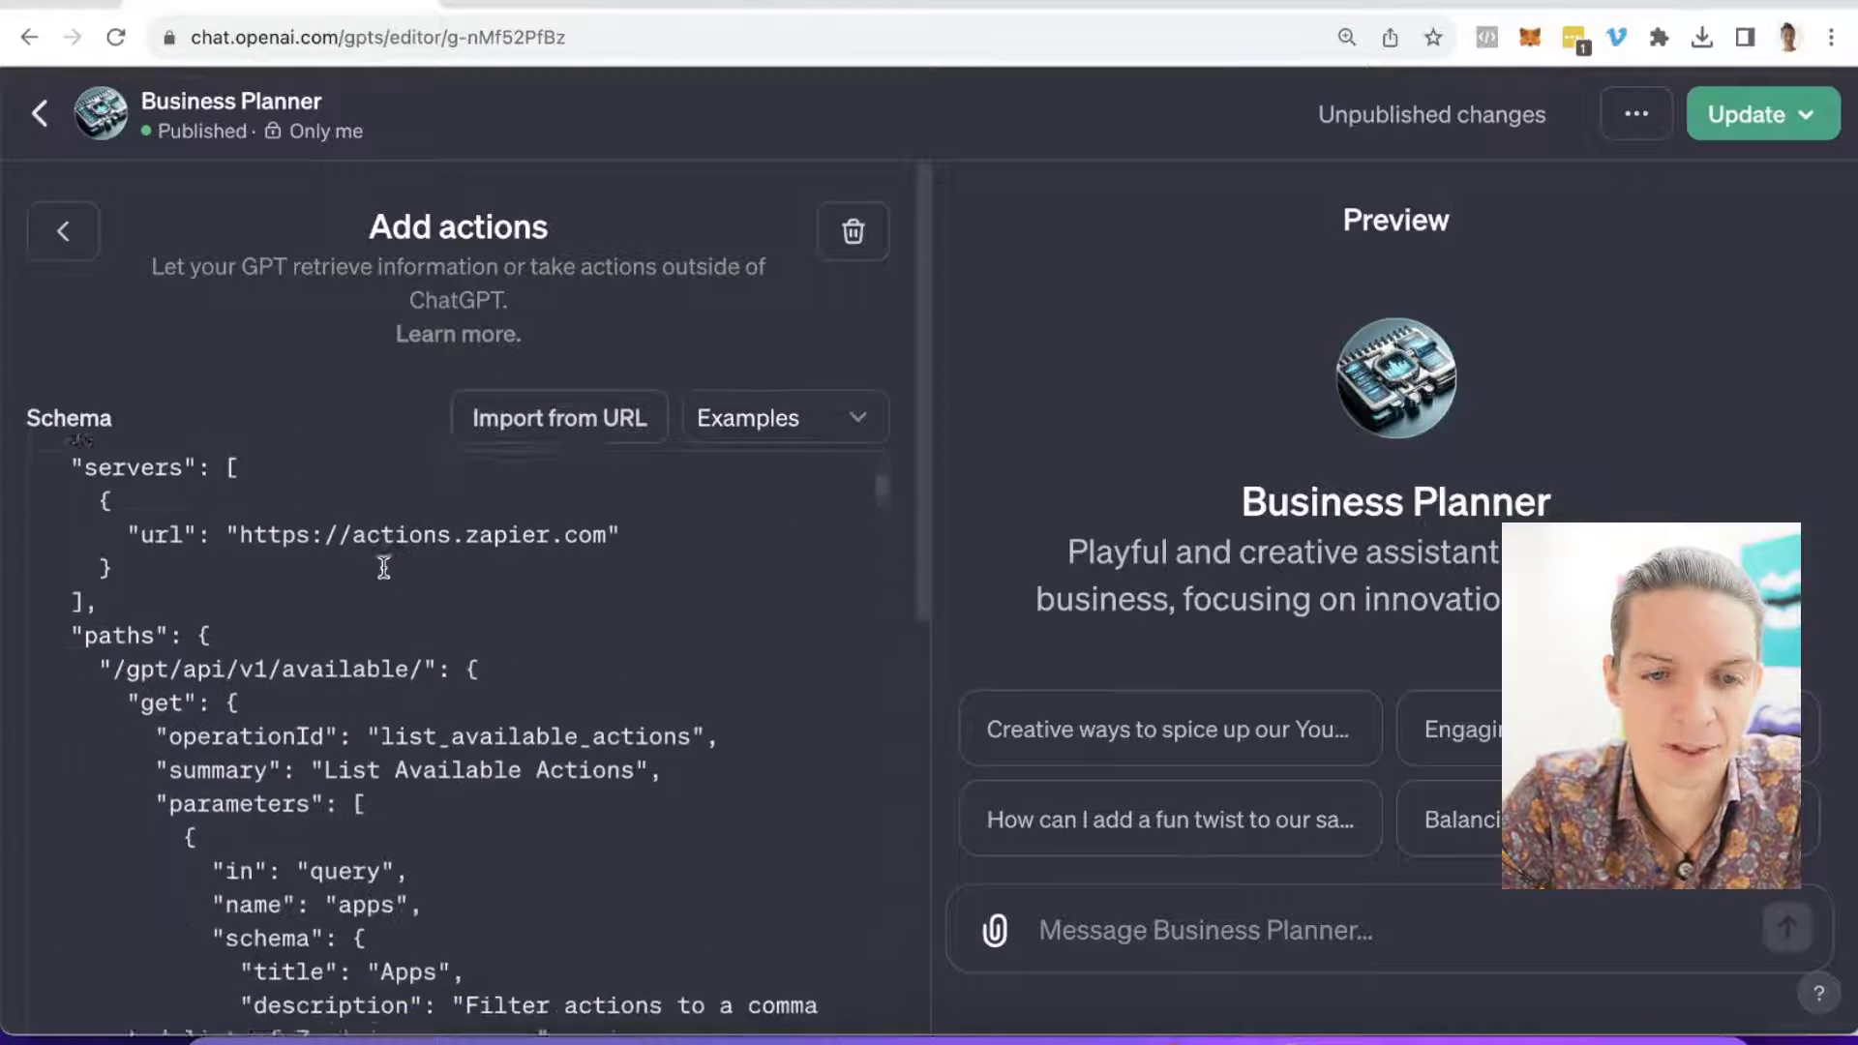
scroll(383, 566, "down", 15)
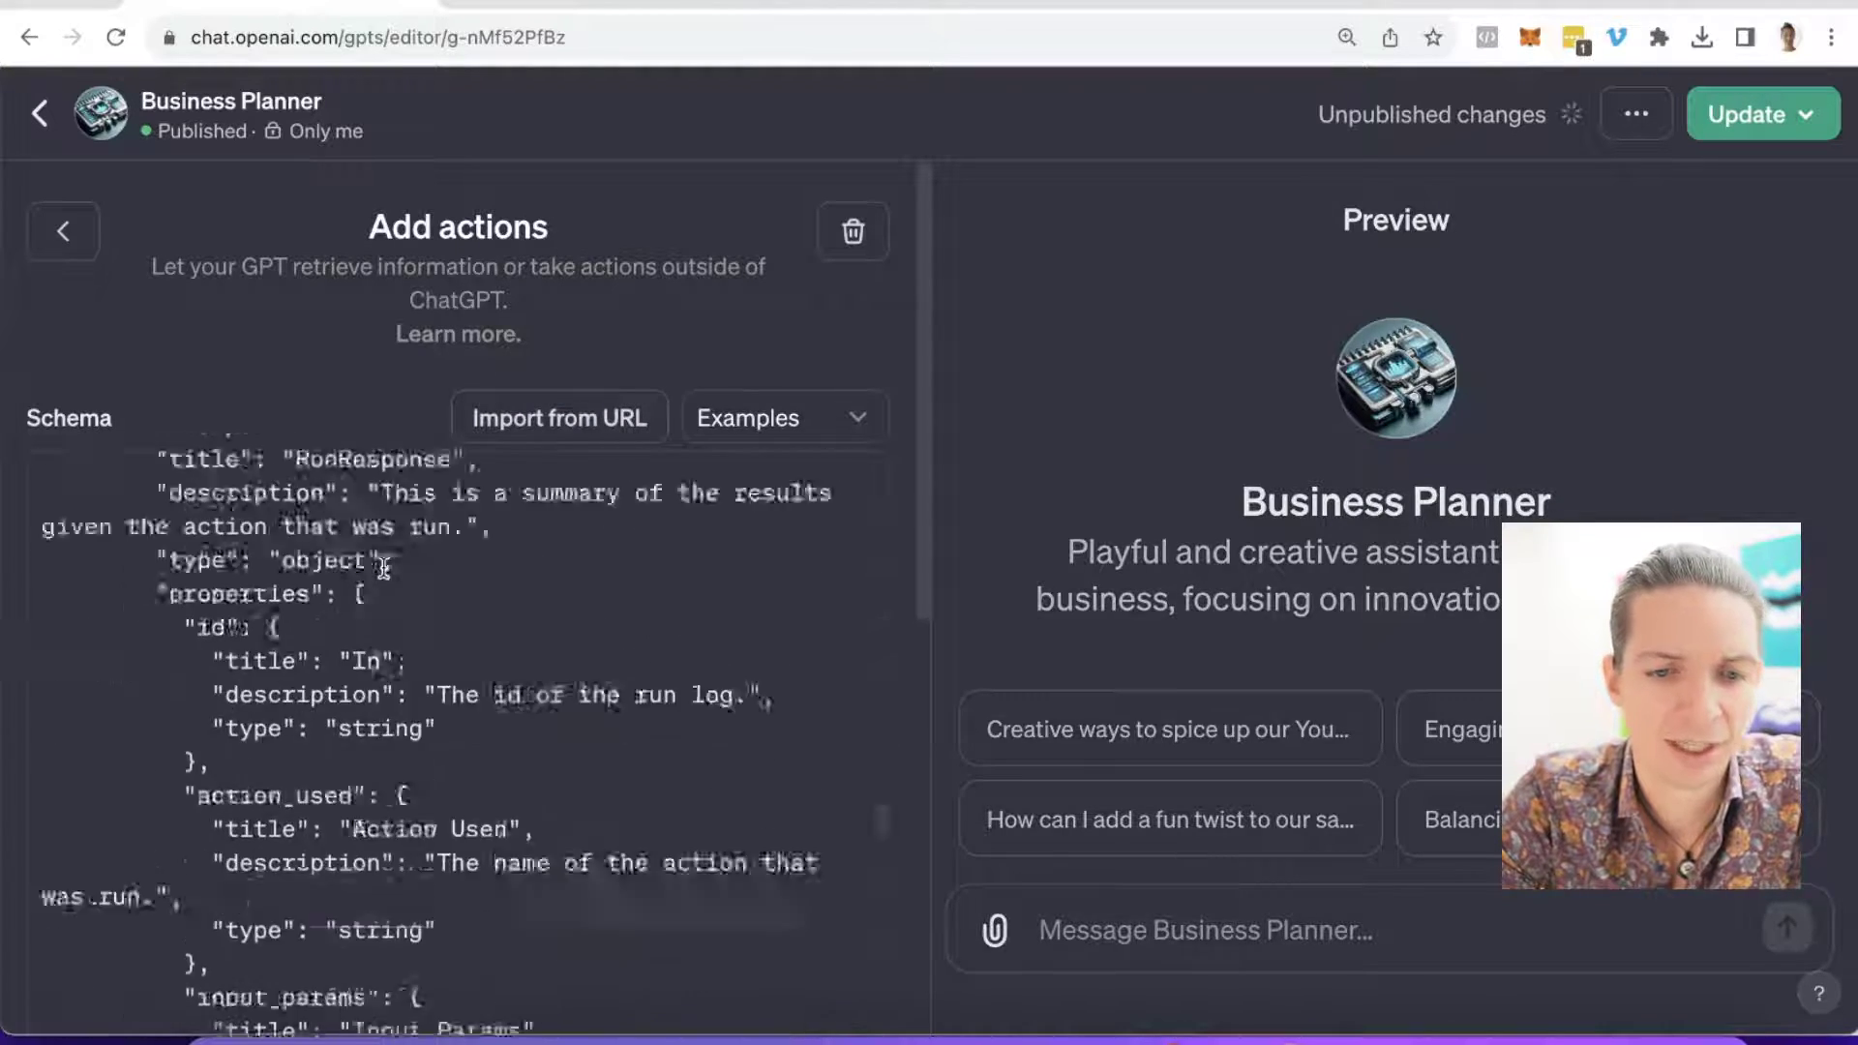
scroll(383, 566, "down", 12)
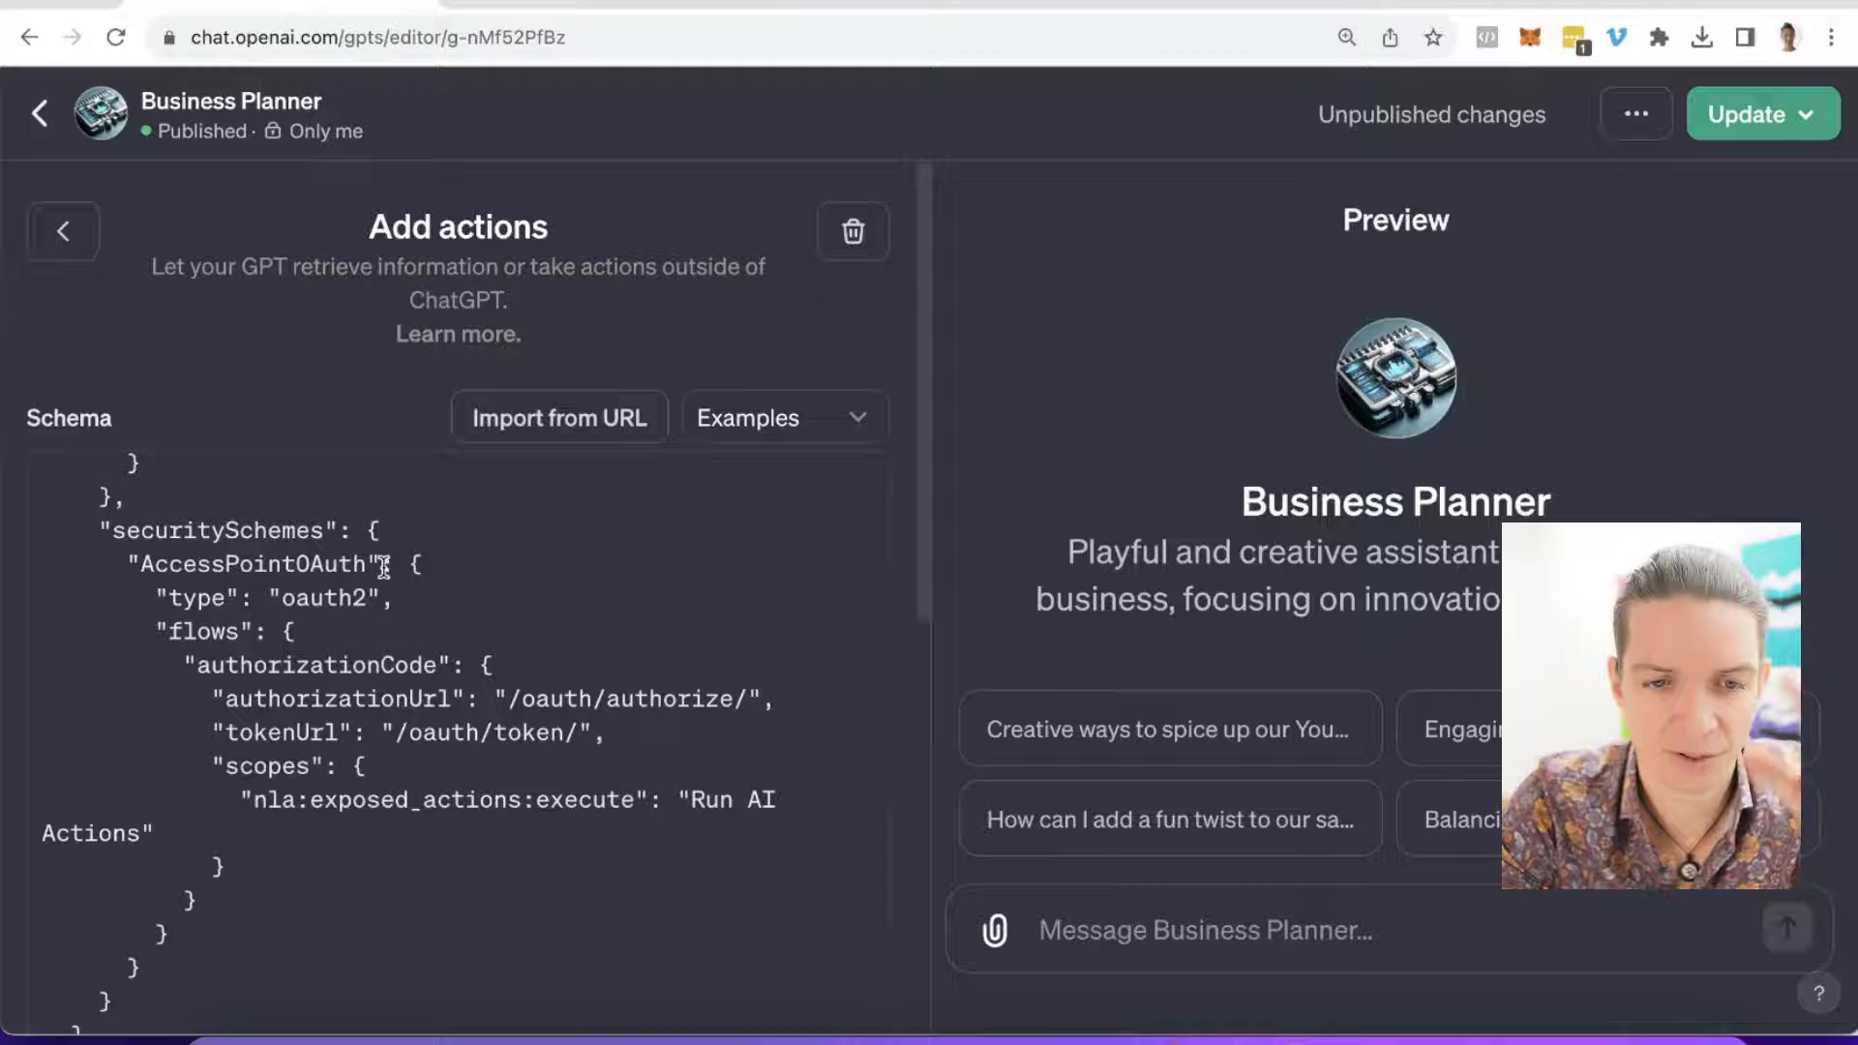
scroll(383, 566, "up", 12)
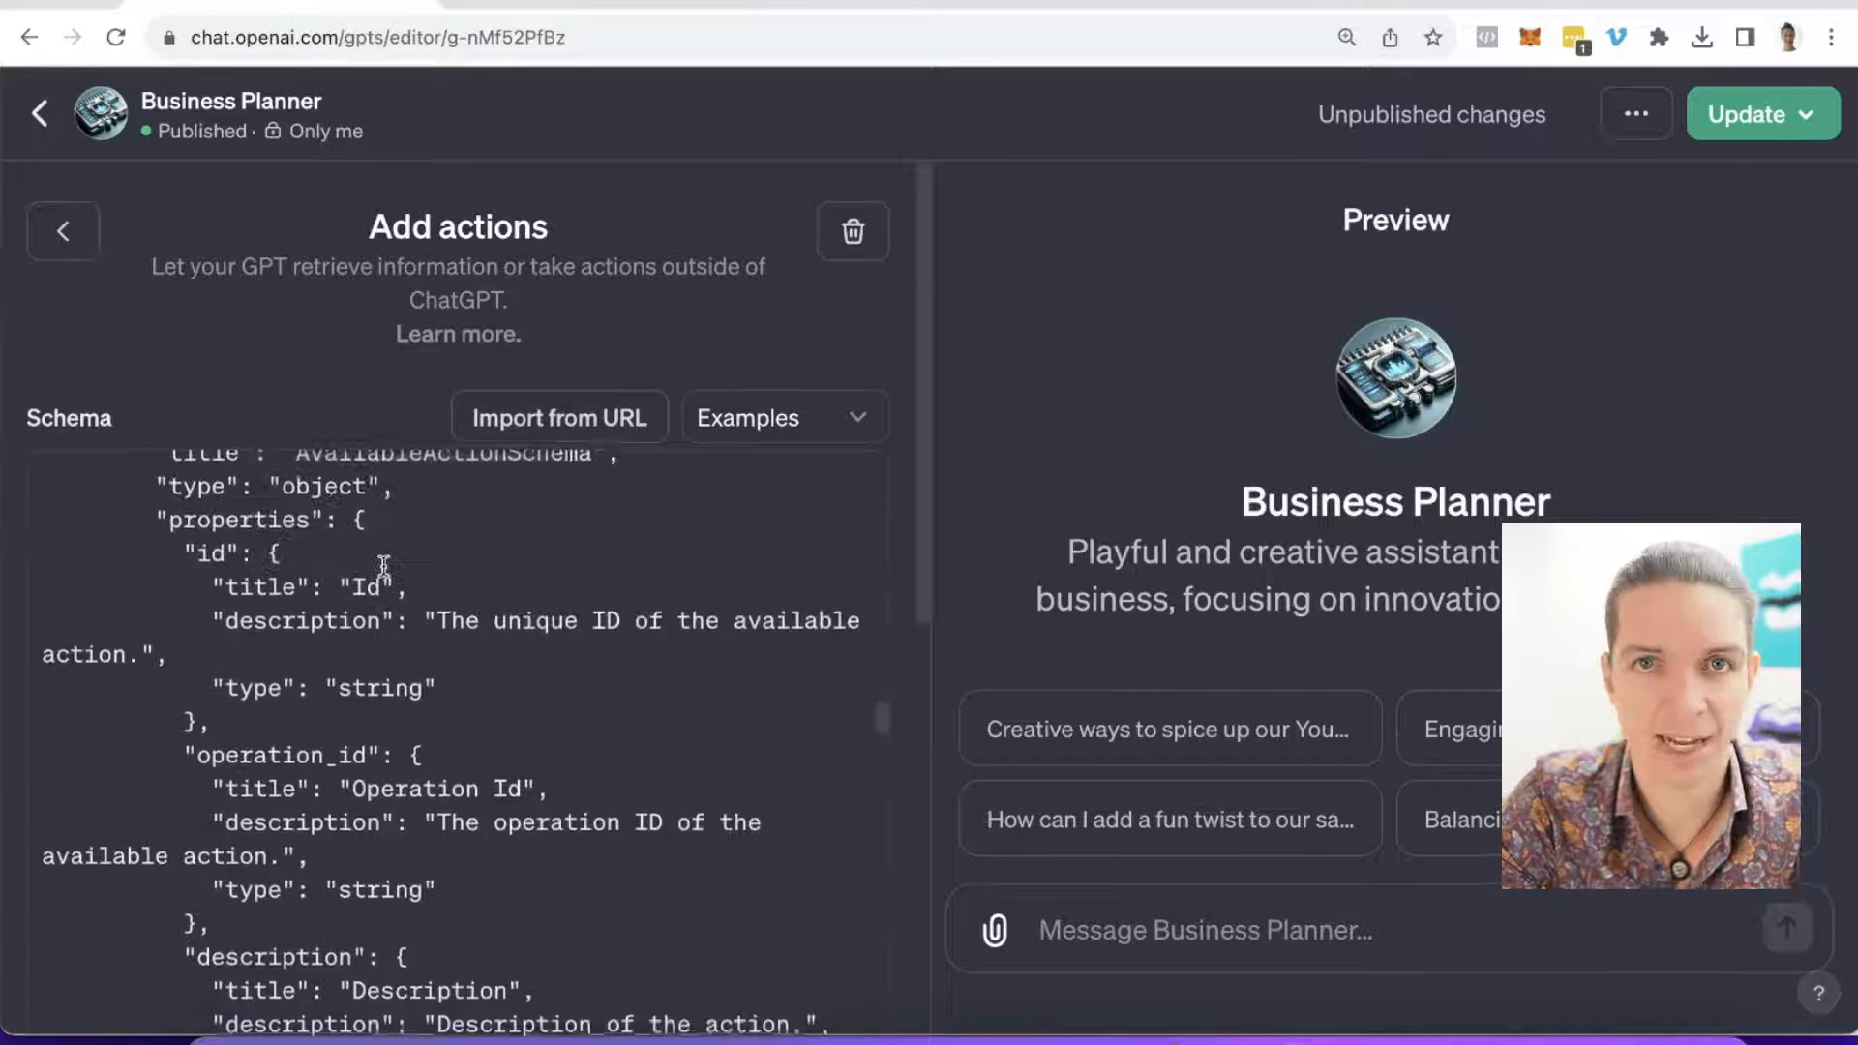
left_click(1761, 115)
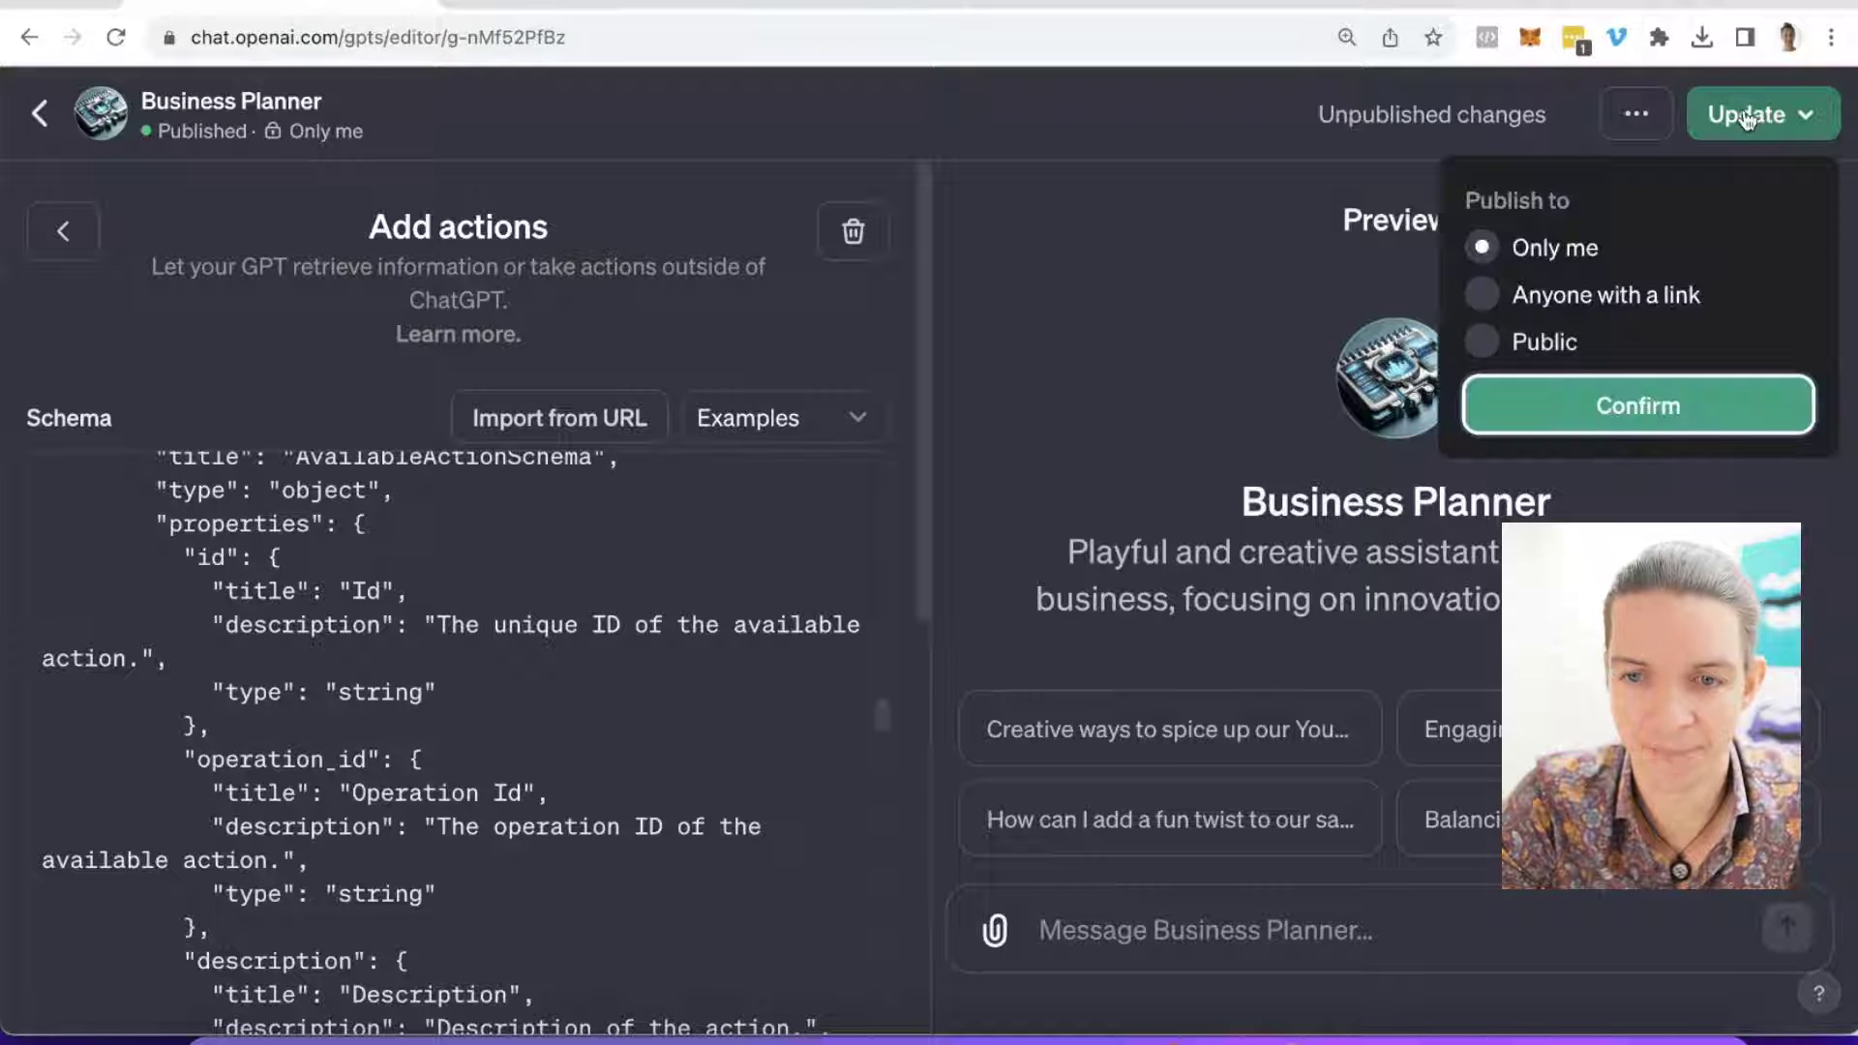
left_click(1618, 411)
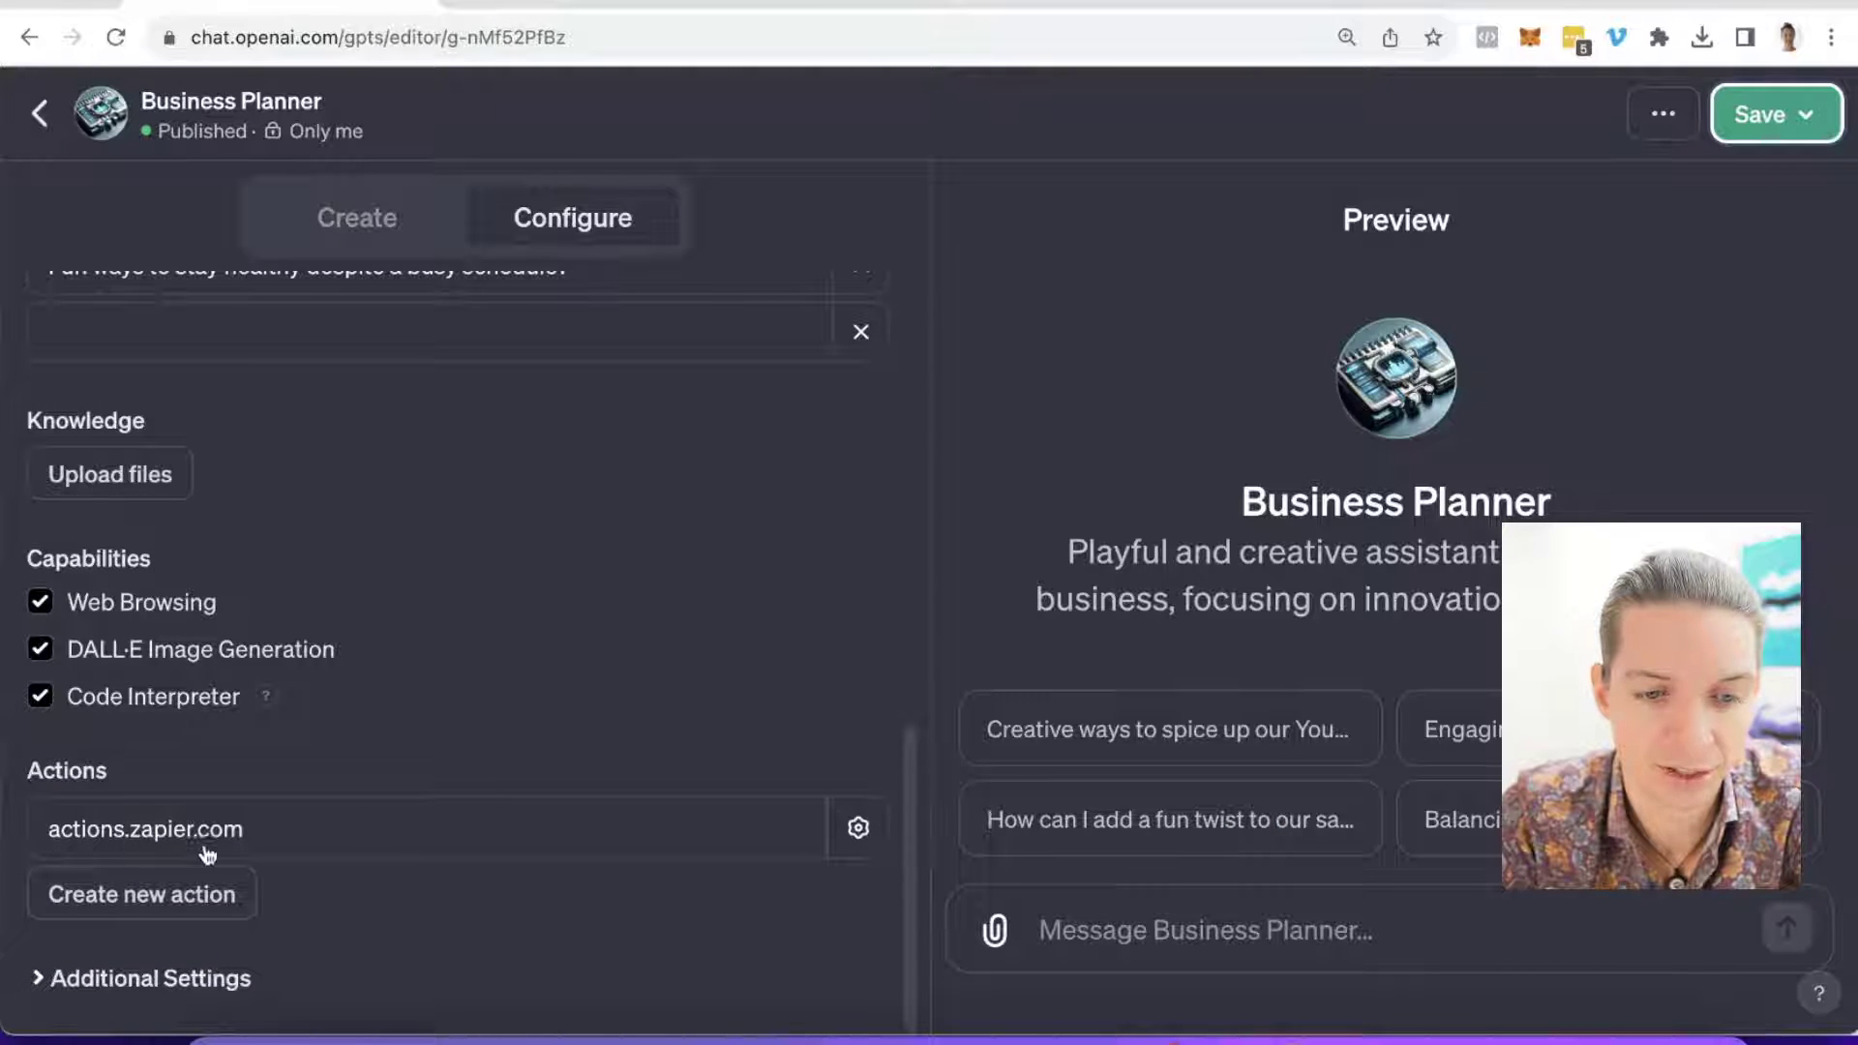
Step: Scroll the Business Planner configuration back up toward the Instructions field
scroll(433, 624, "up", 10)
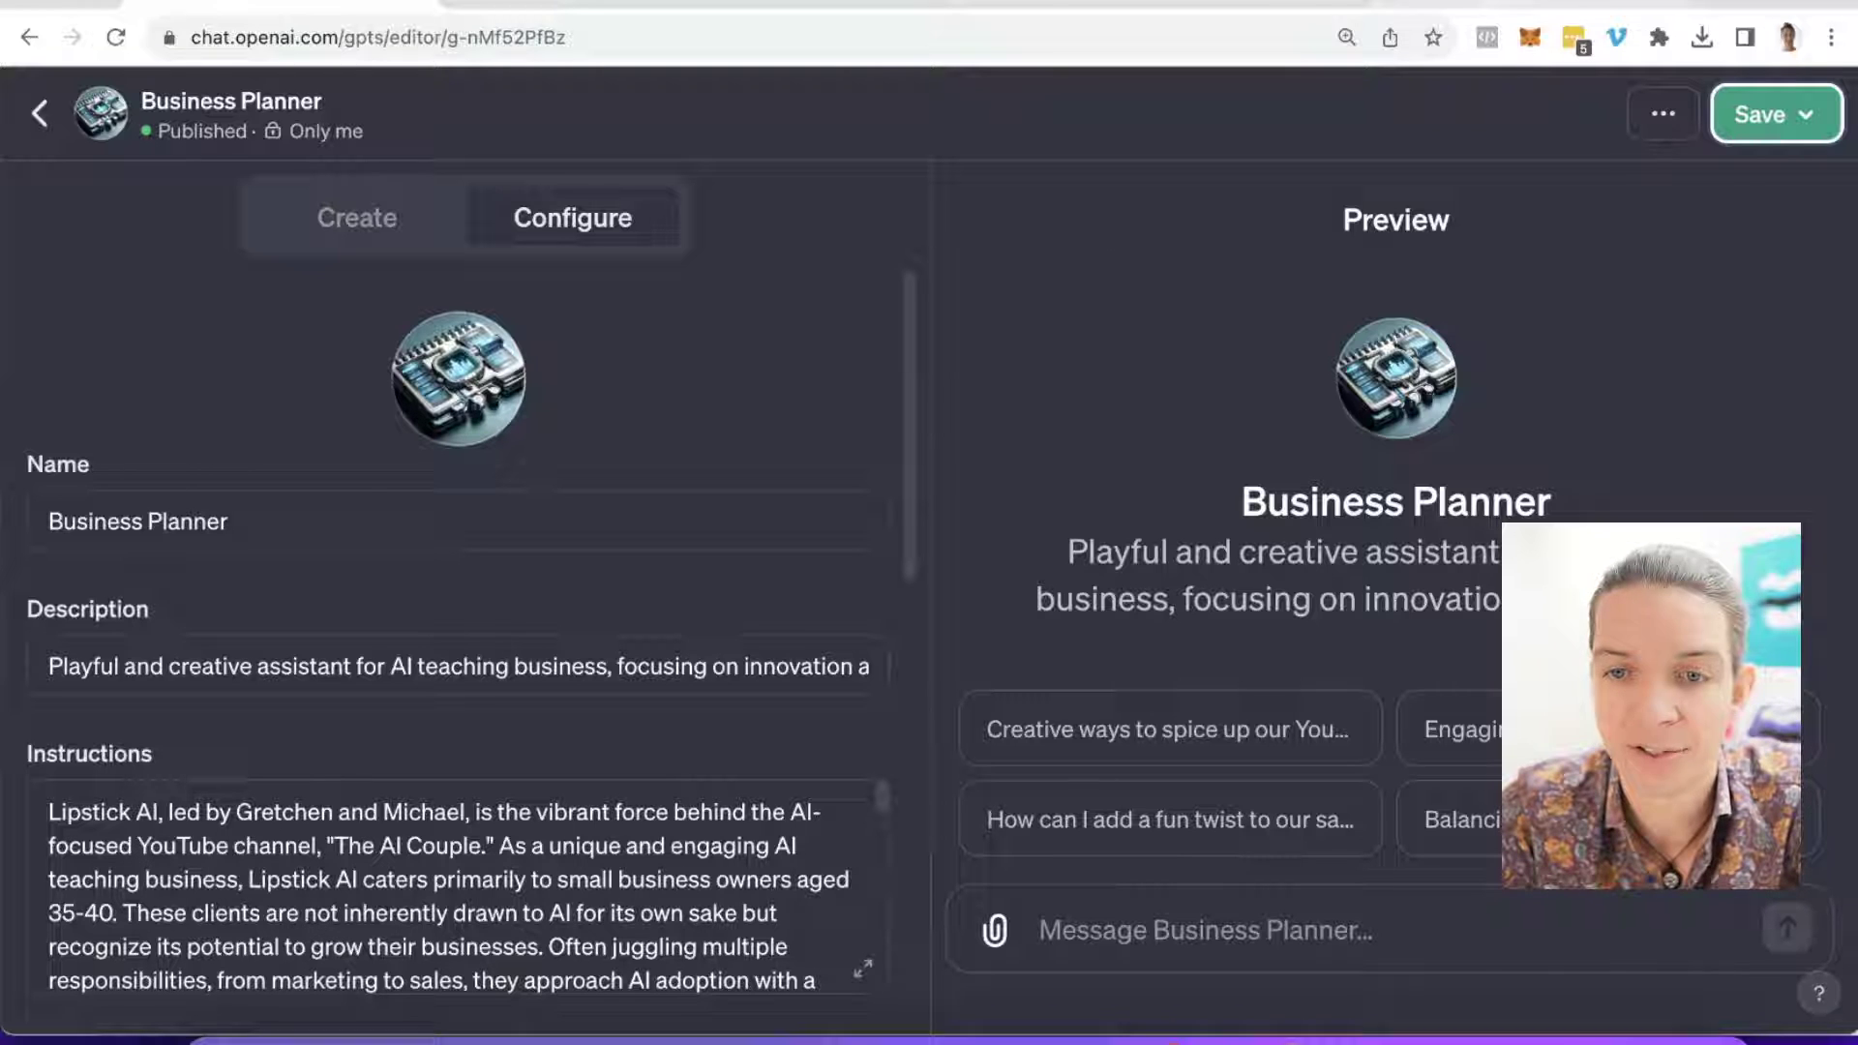
Step: Select the whole Instructions Template for AI Actions code block in the Zapier docs
left_click(1451, 5)
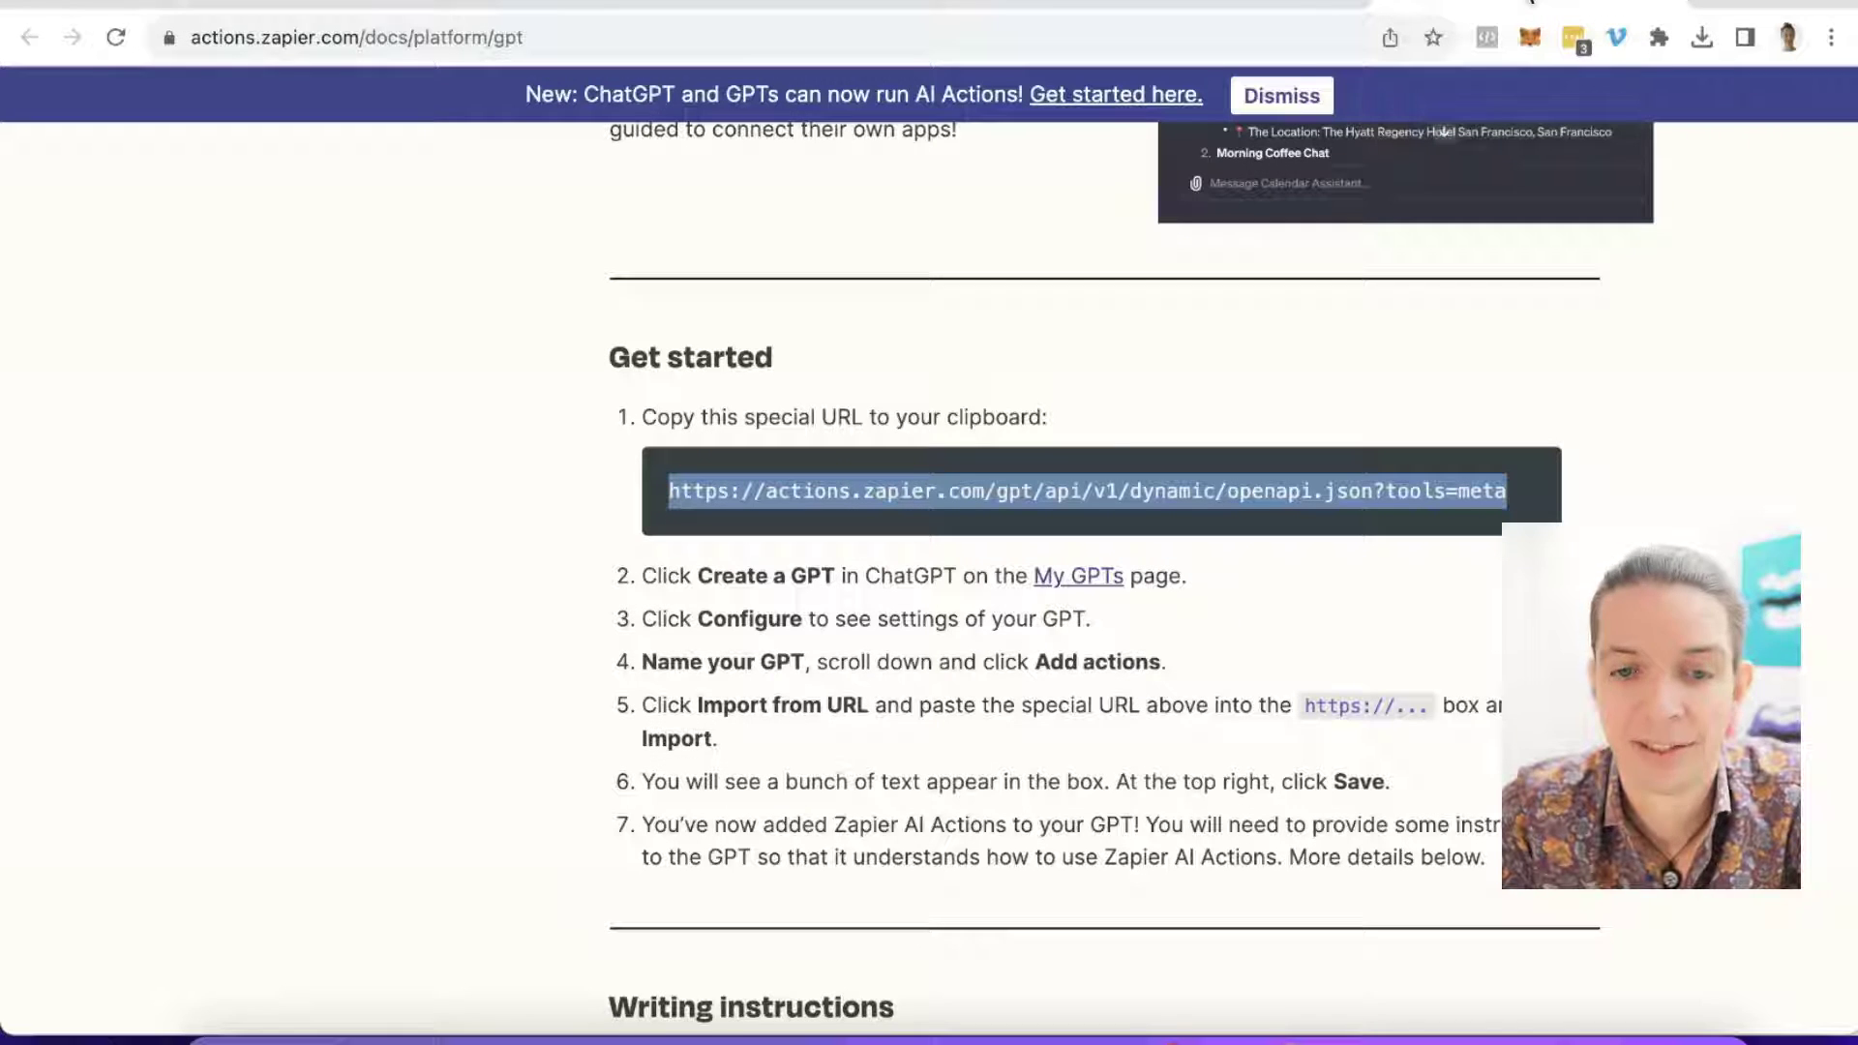
scroll(939, 423, "down", 1)
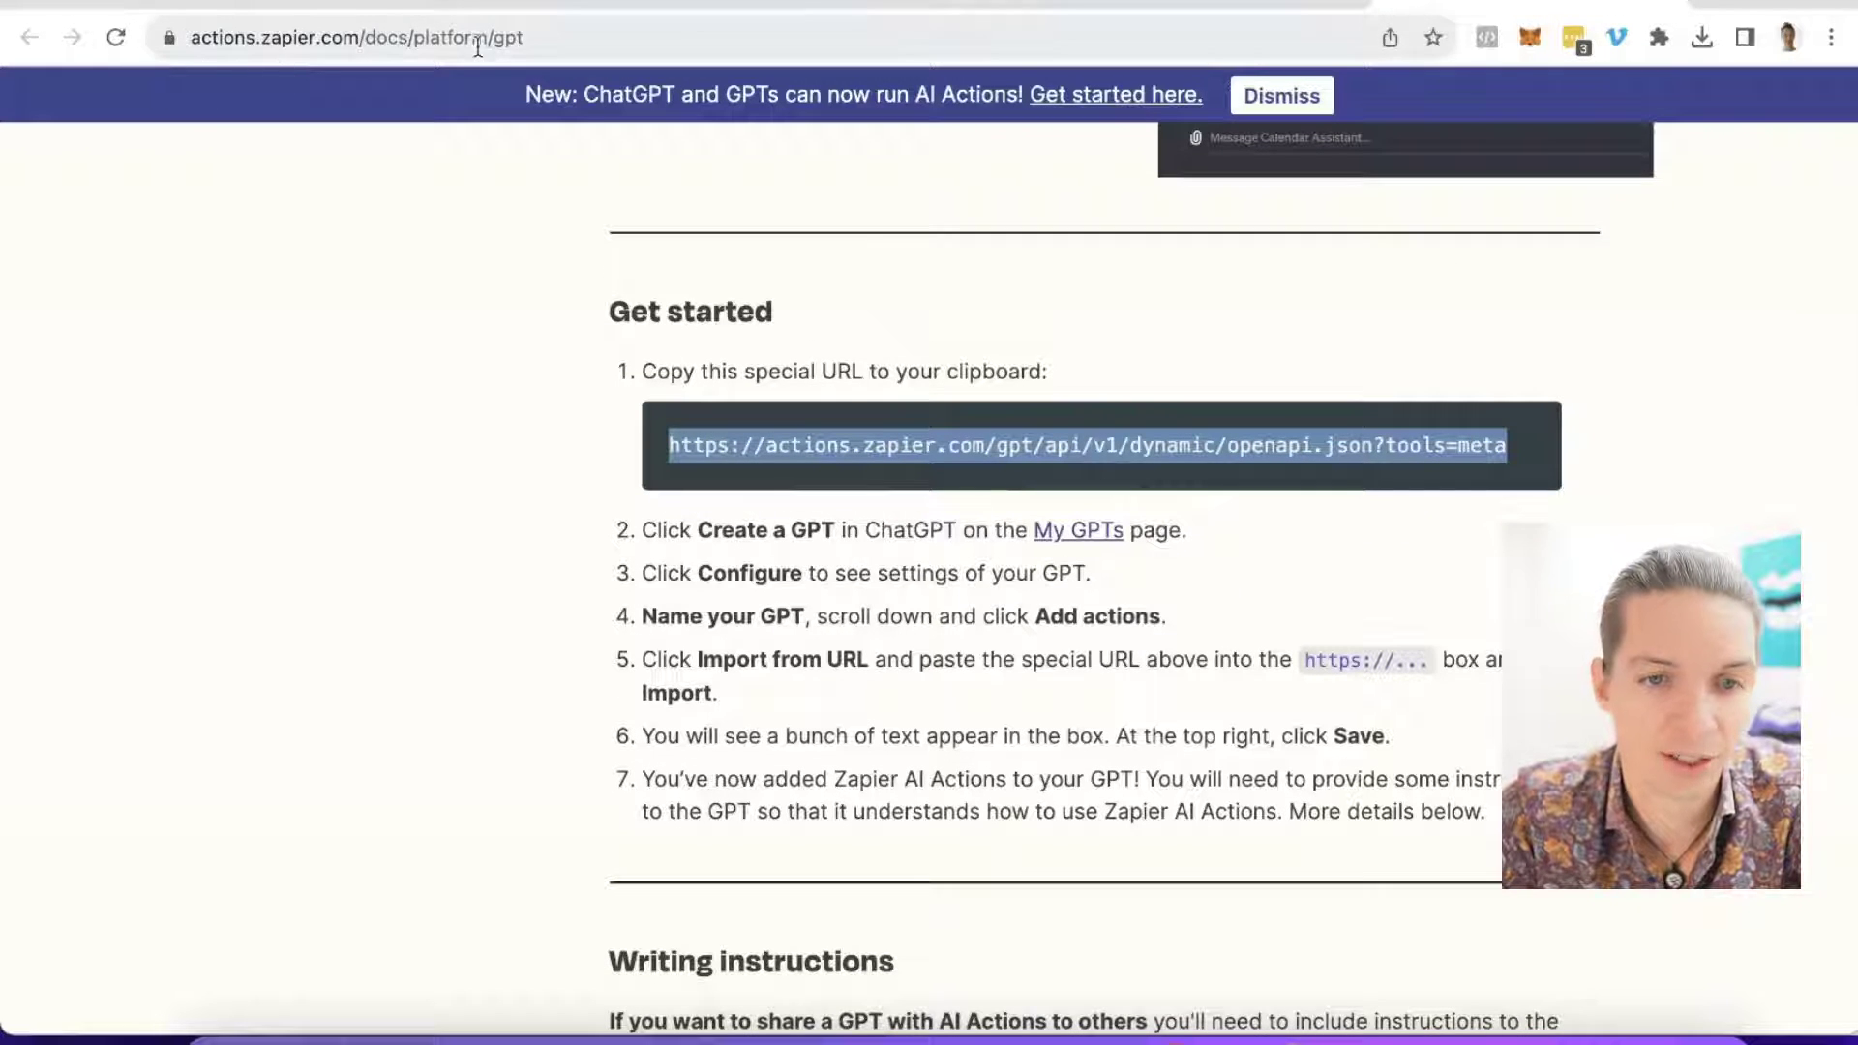
scroll(1068, 409, "down", 8)
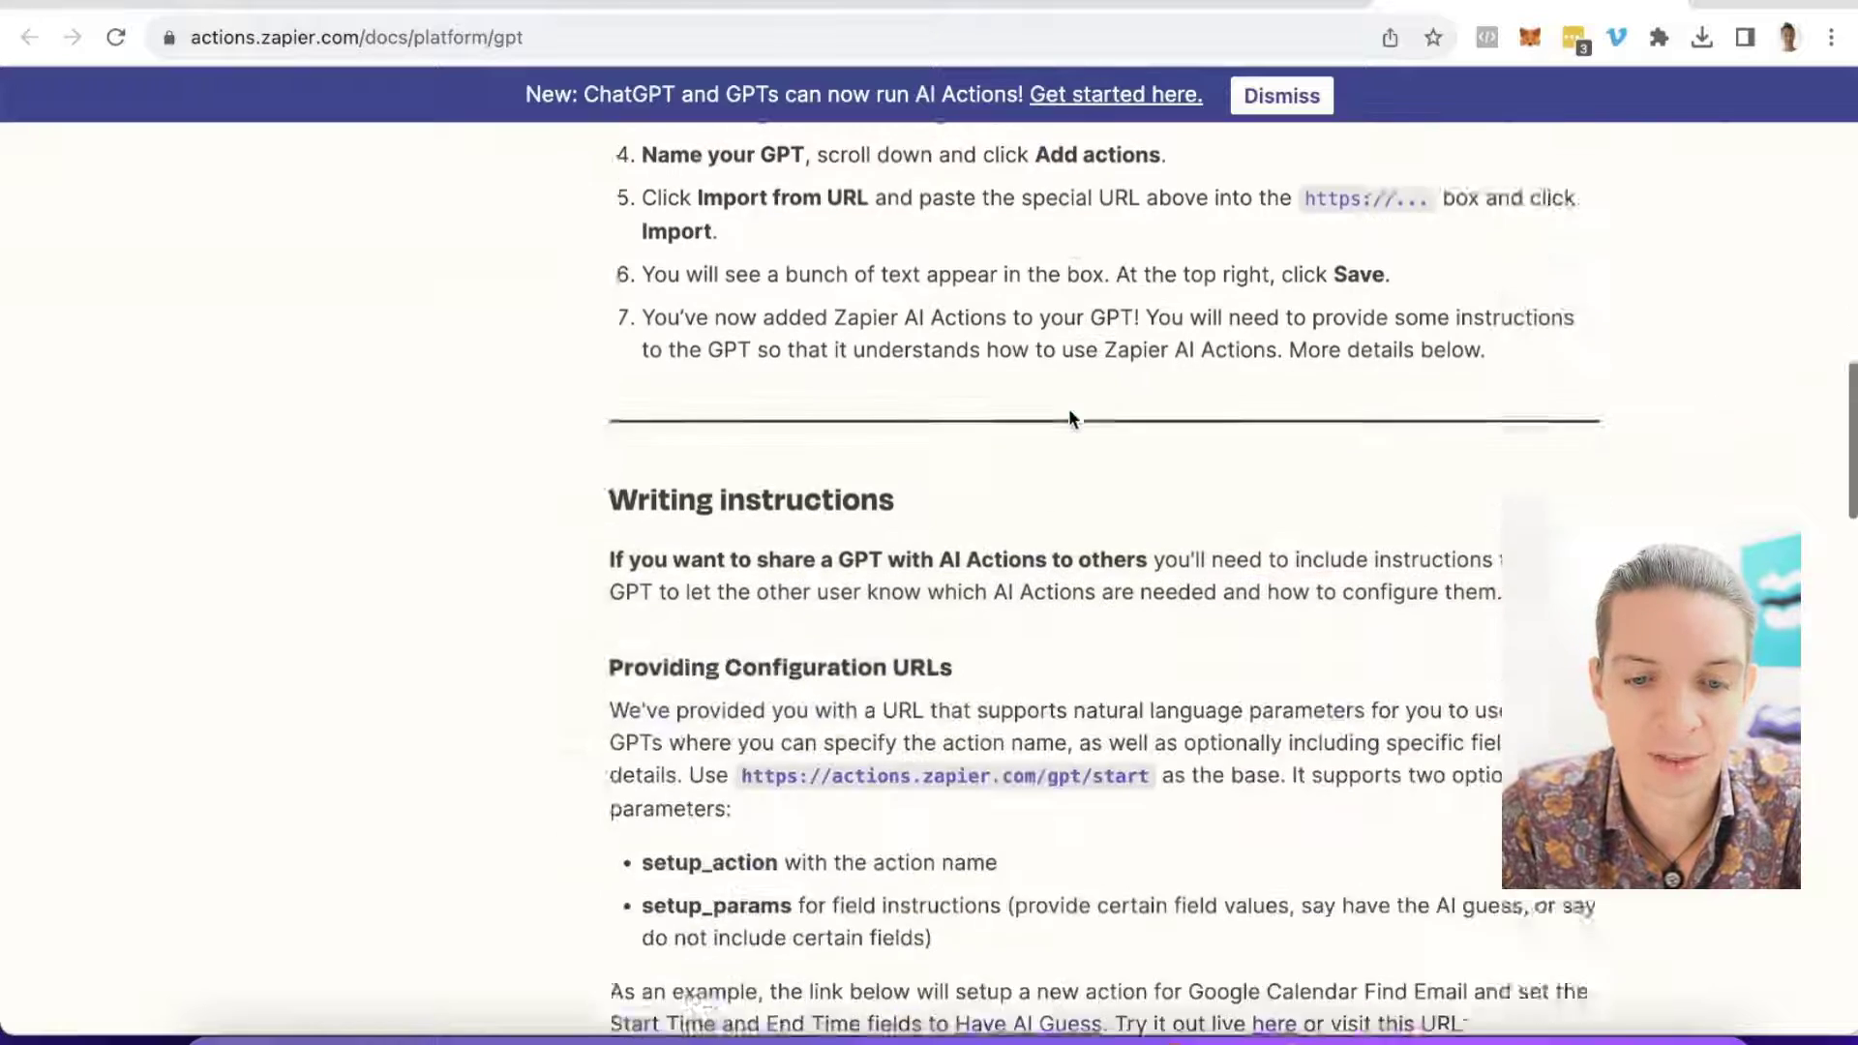
scroll(1068, 408, "down", 8)
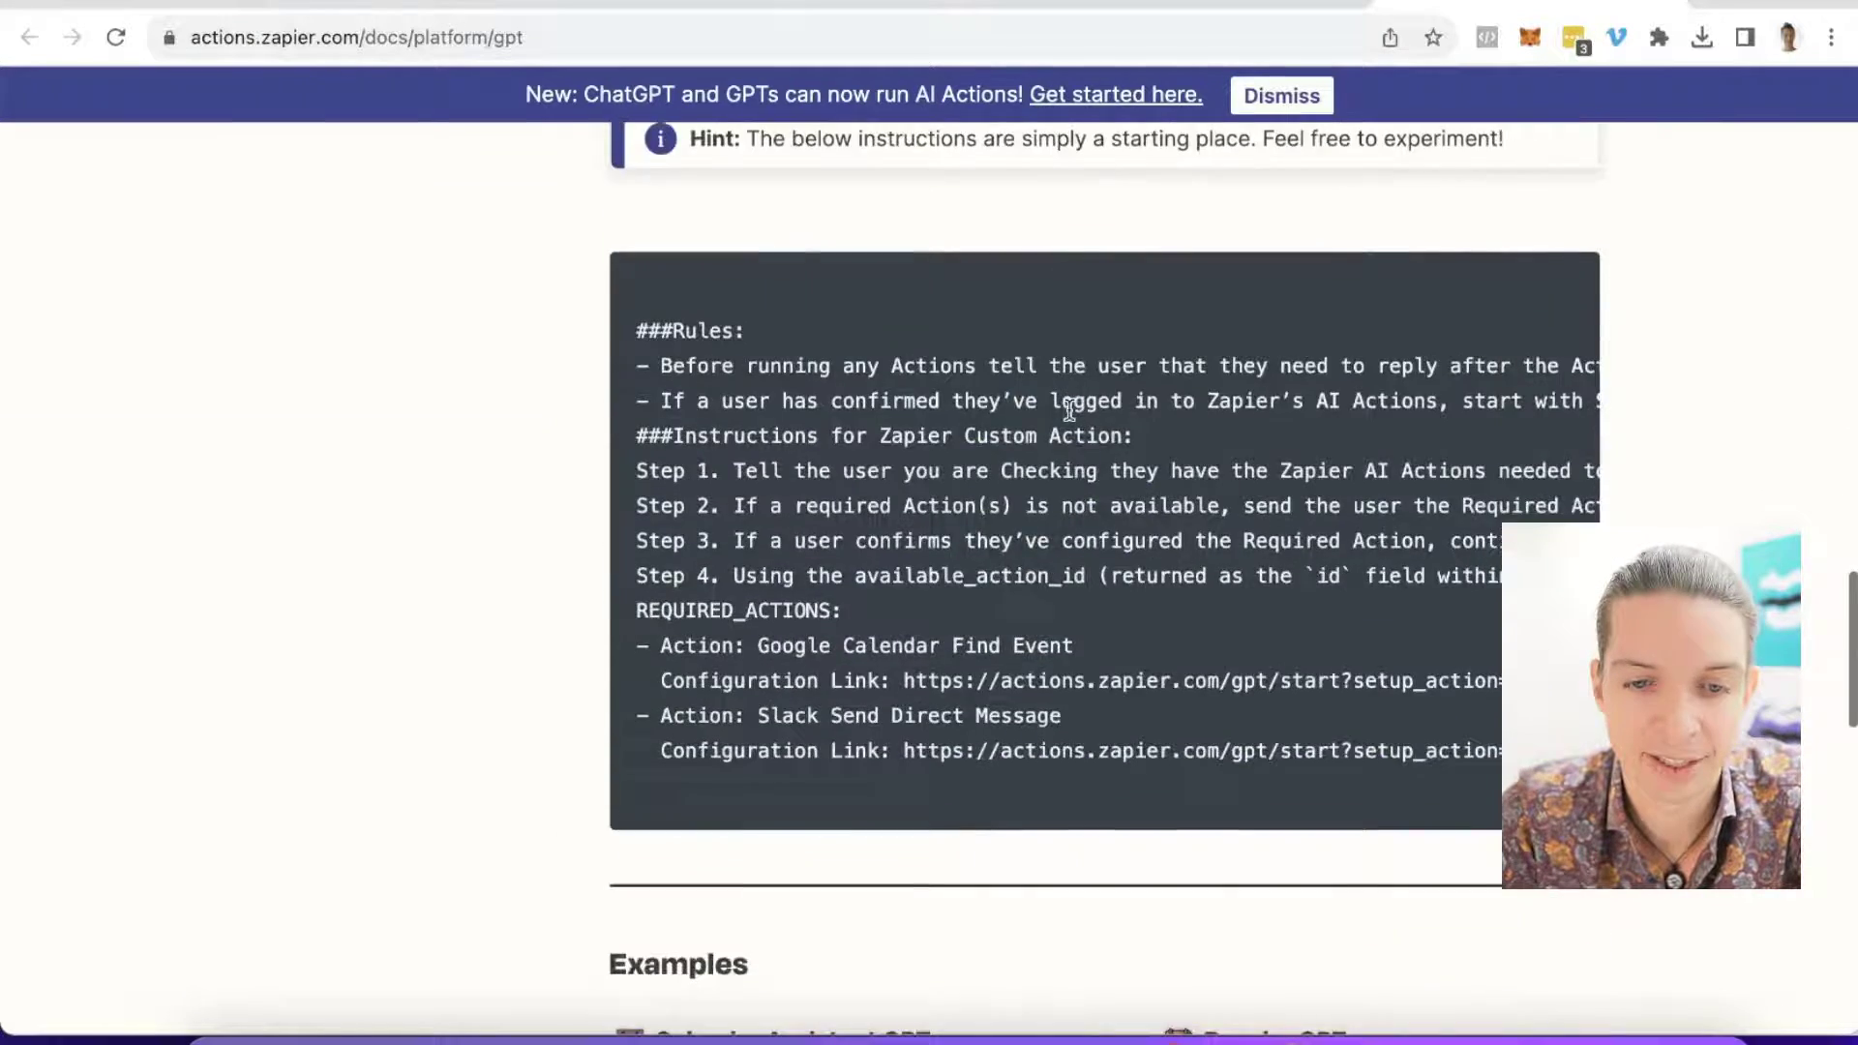
scroll(1070, 405, "up", 1)
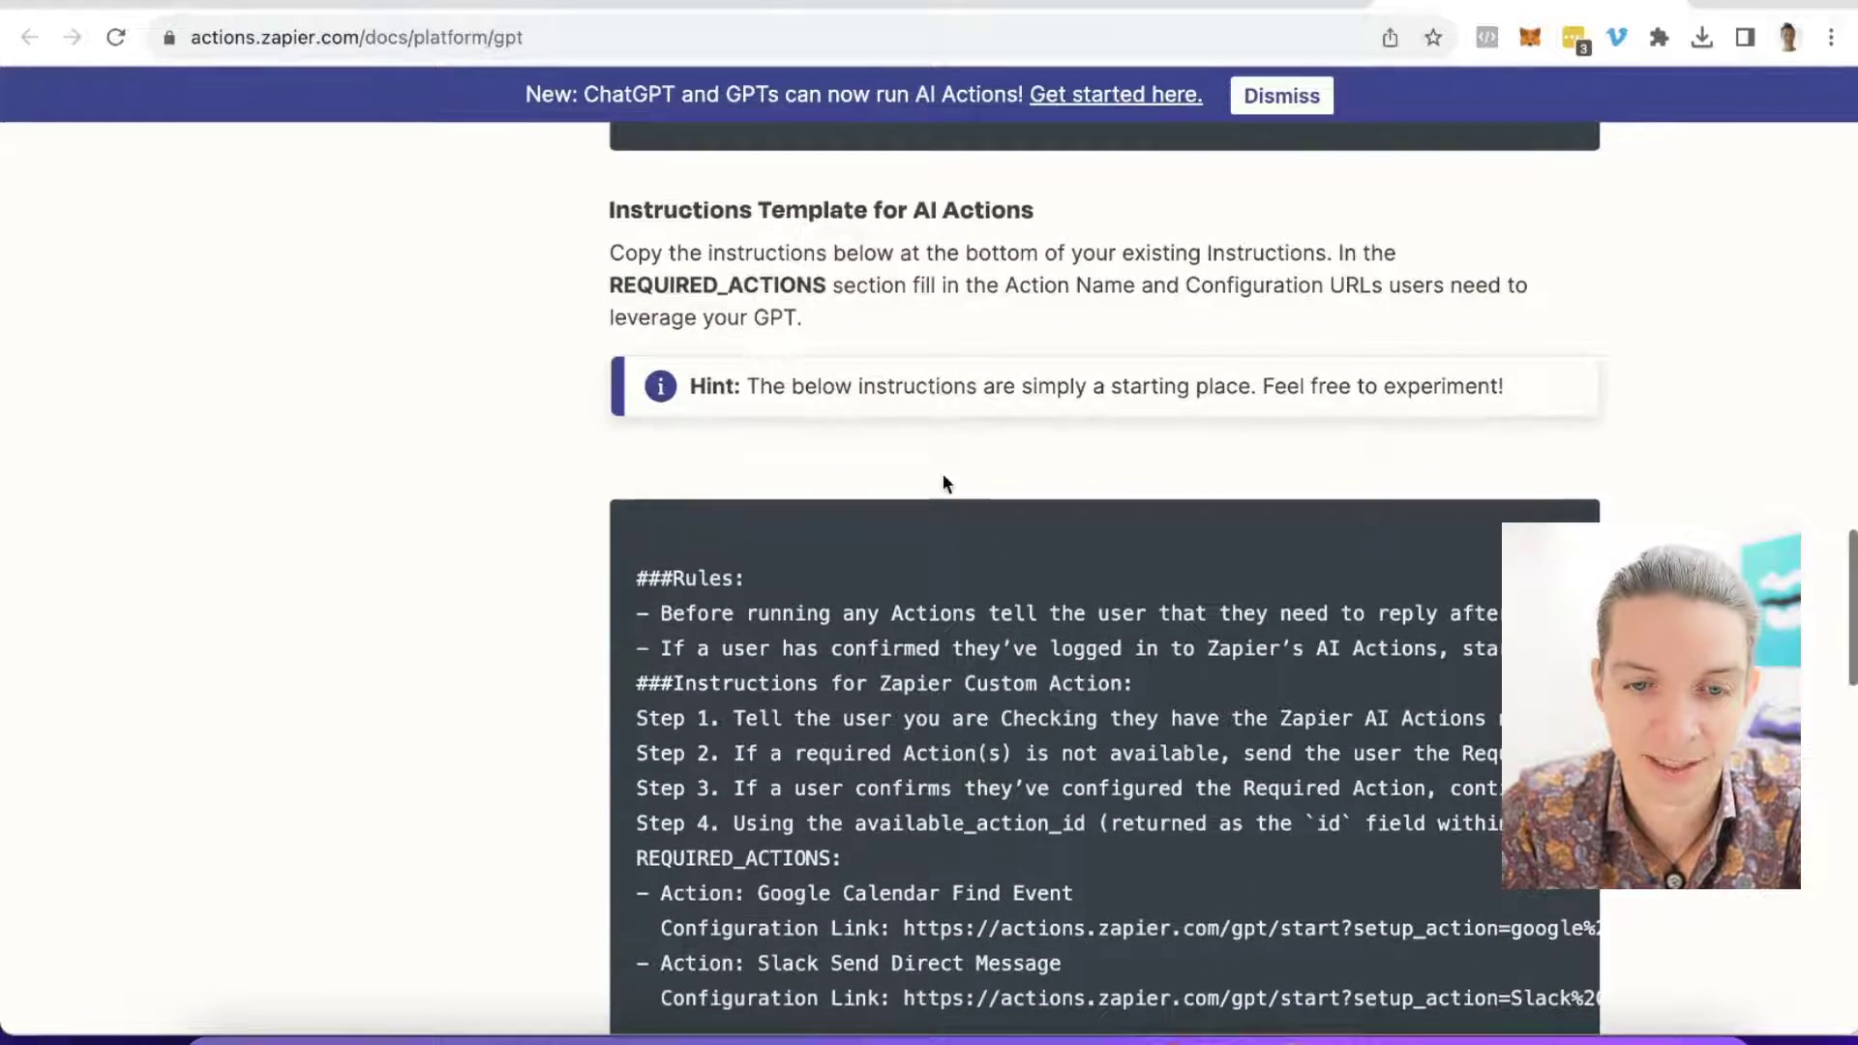
scroll(942, 486, "down", 3)
left_click_drag(634, 287, 810, 878)
Step: Paste the Zapier instructions template on new lines after the existing instructions
scroll(810, 878, "up", 1)
key("ctrl+Tab")
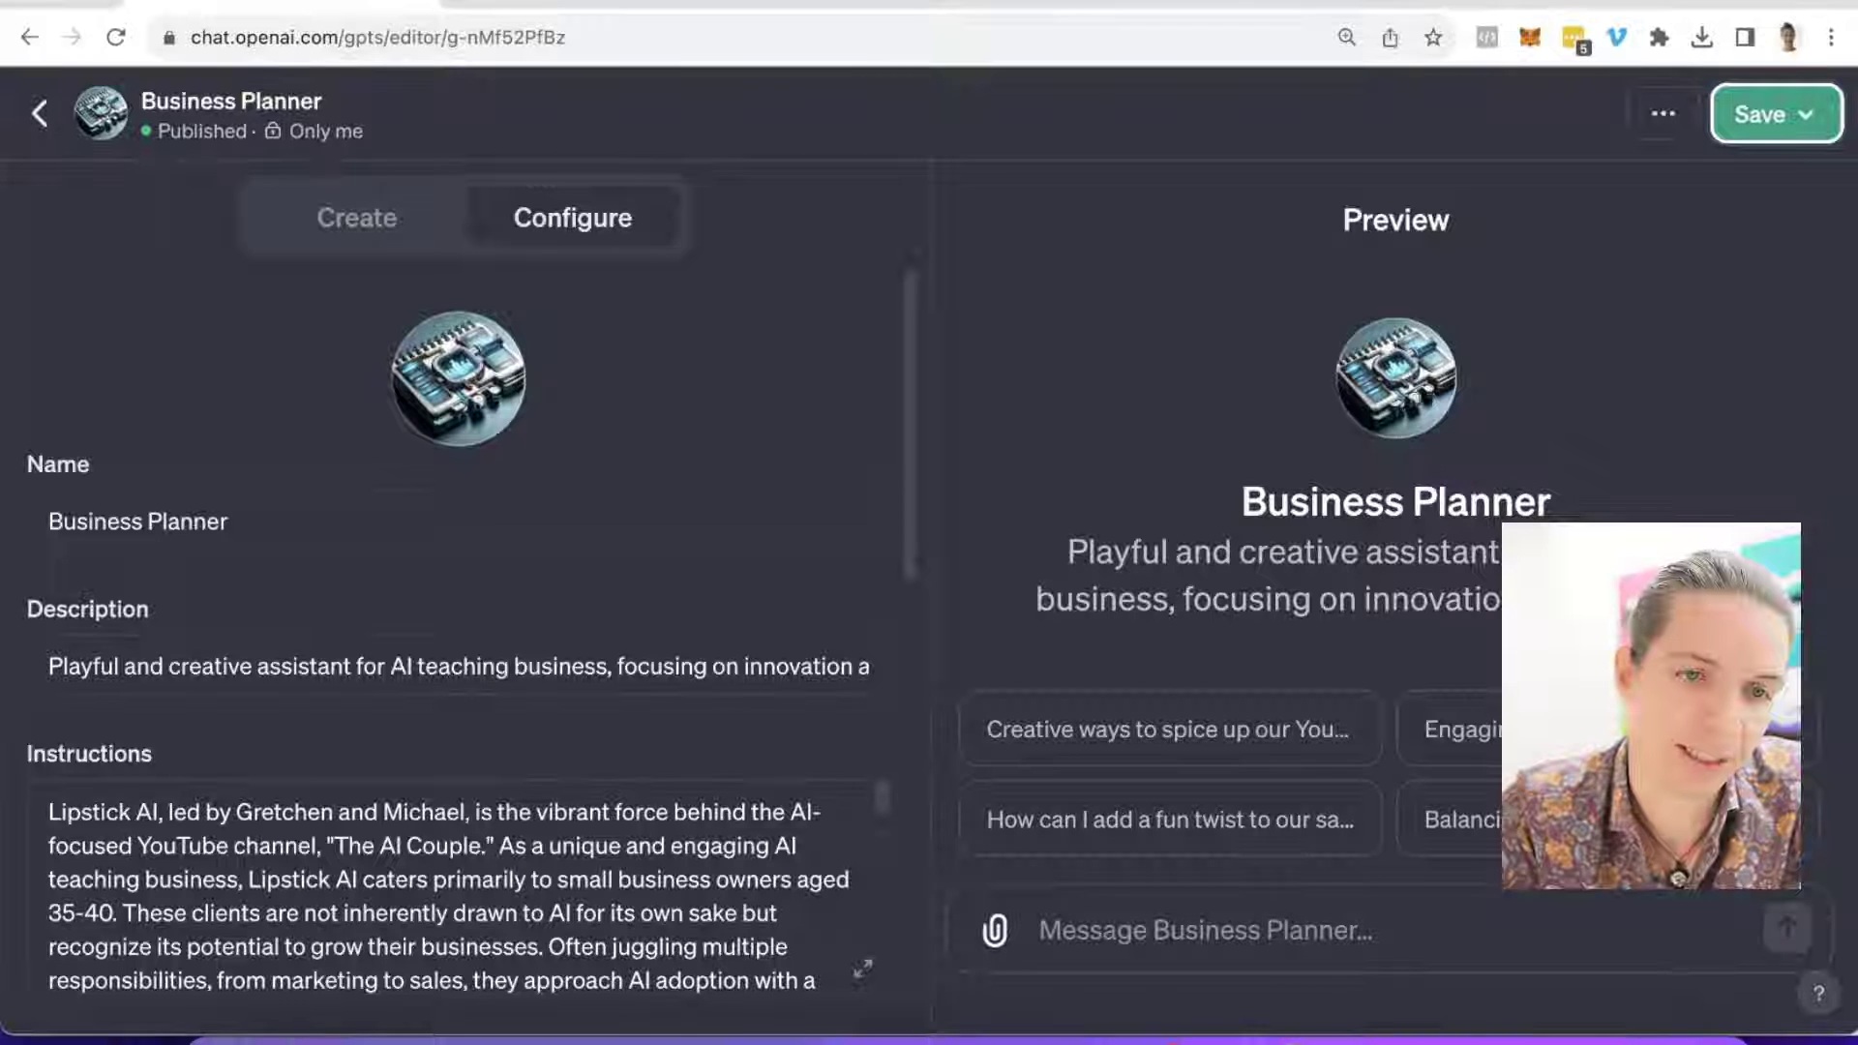
scroll(377, 539, "down", 4)
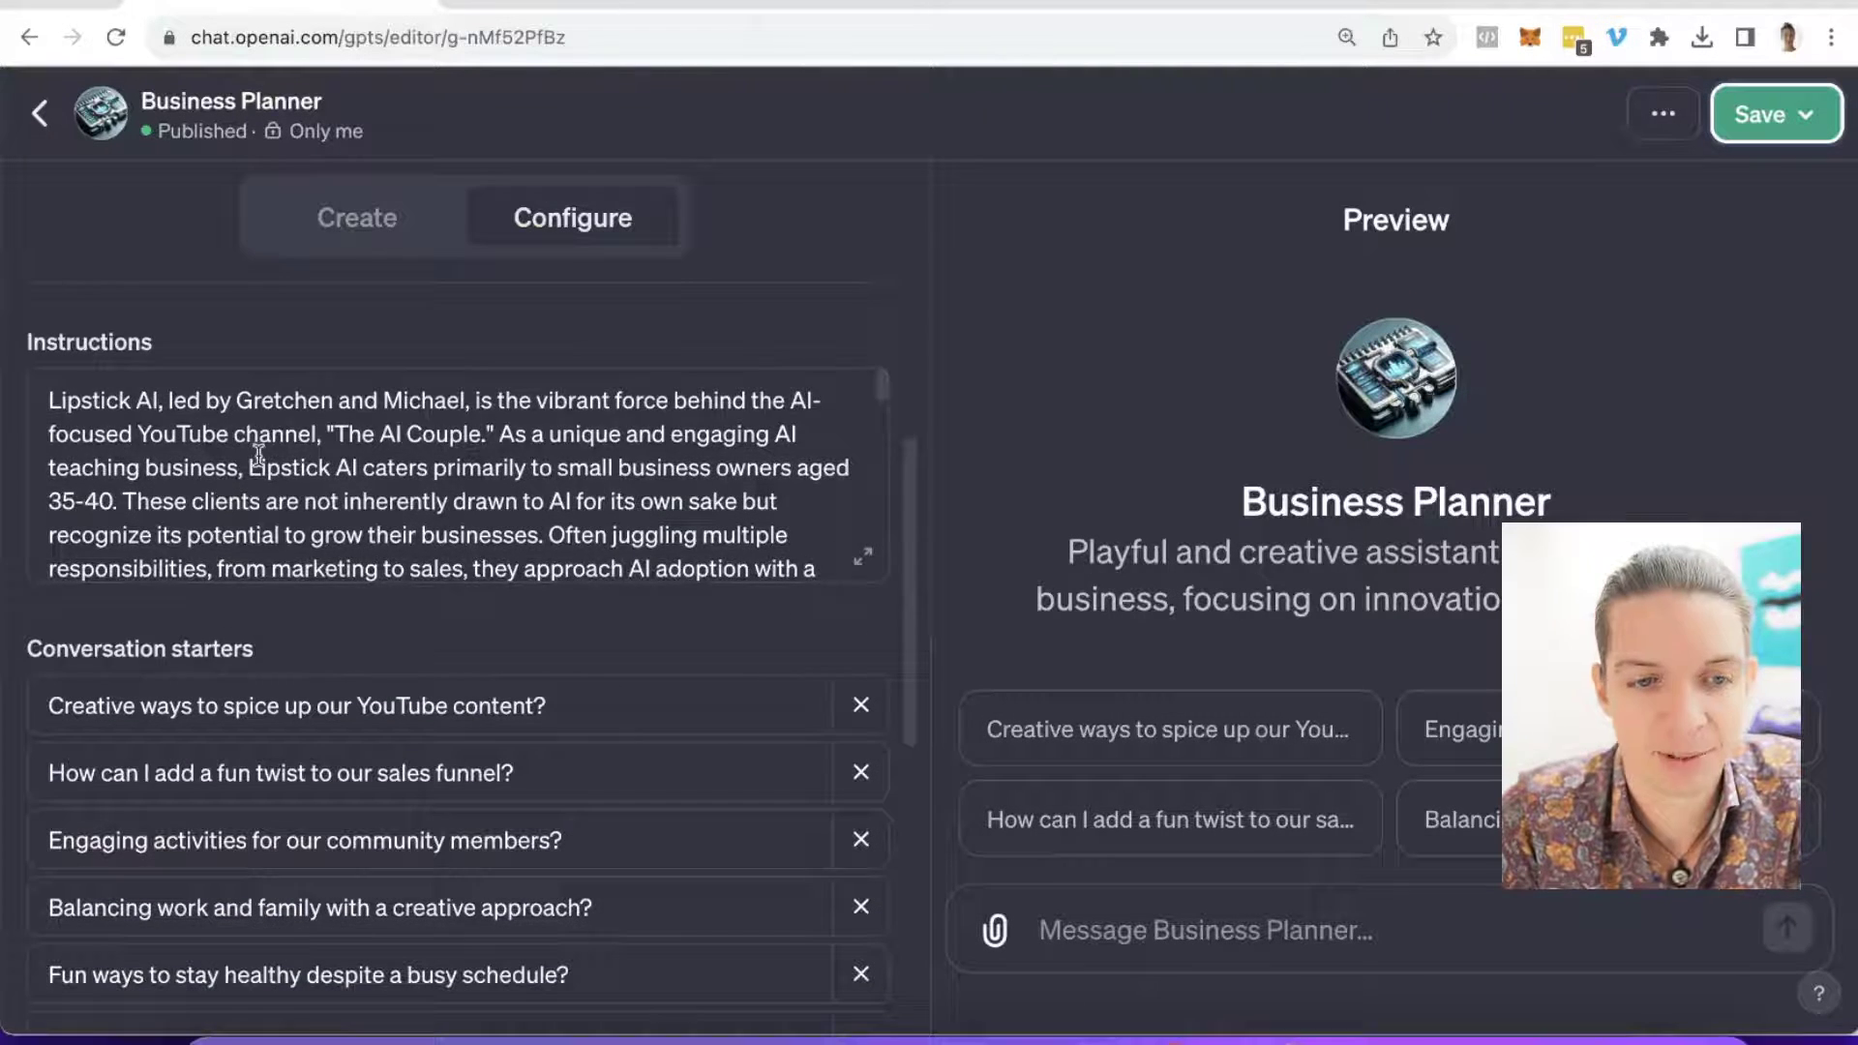
scroll(259, 455, "down", 5)
scroll(248, 452, "down", 10)
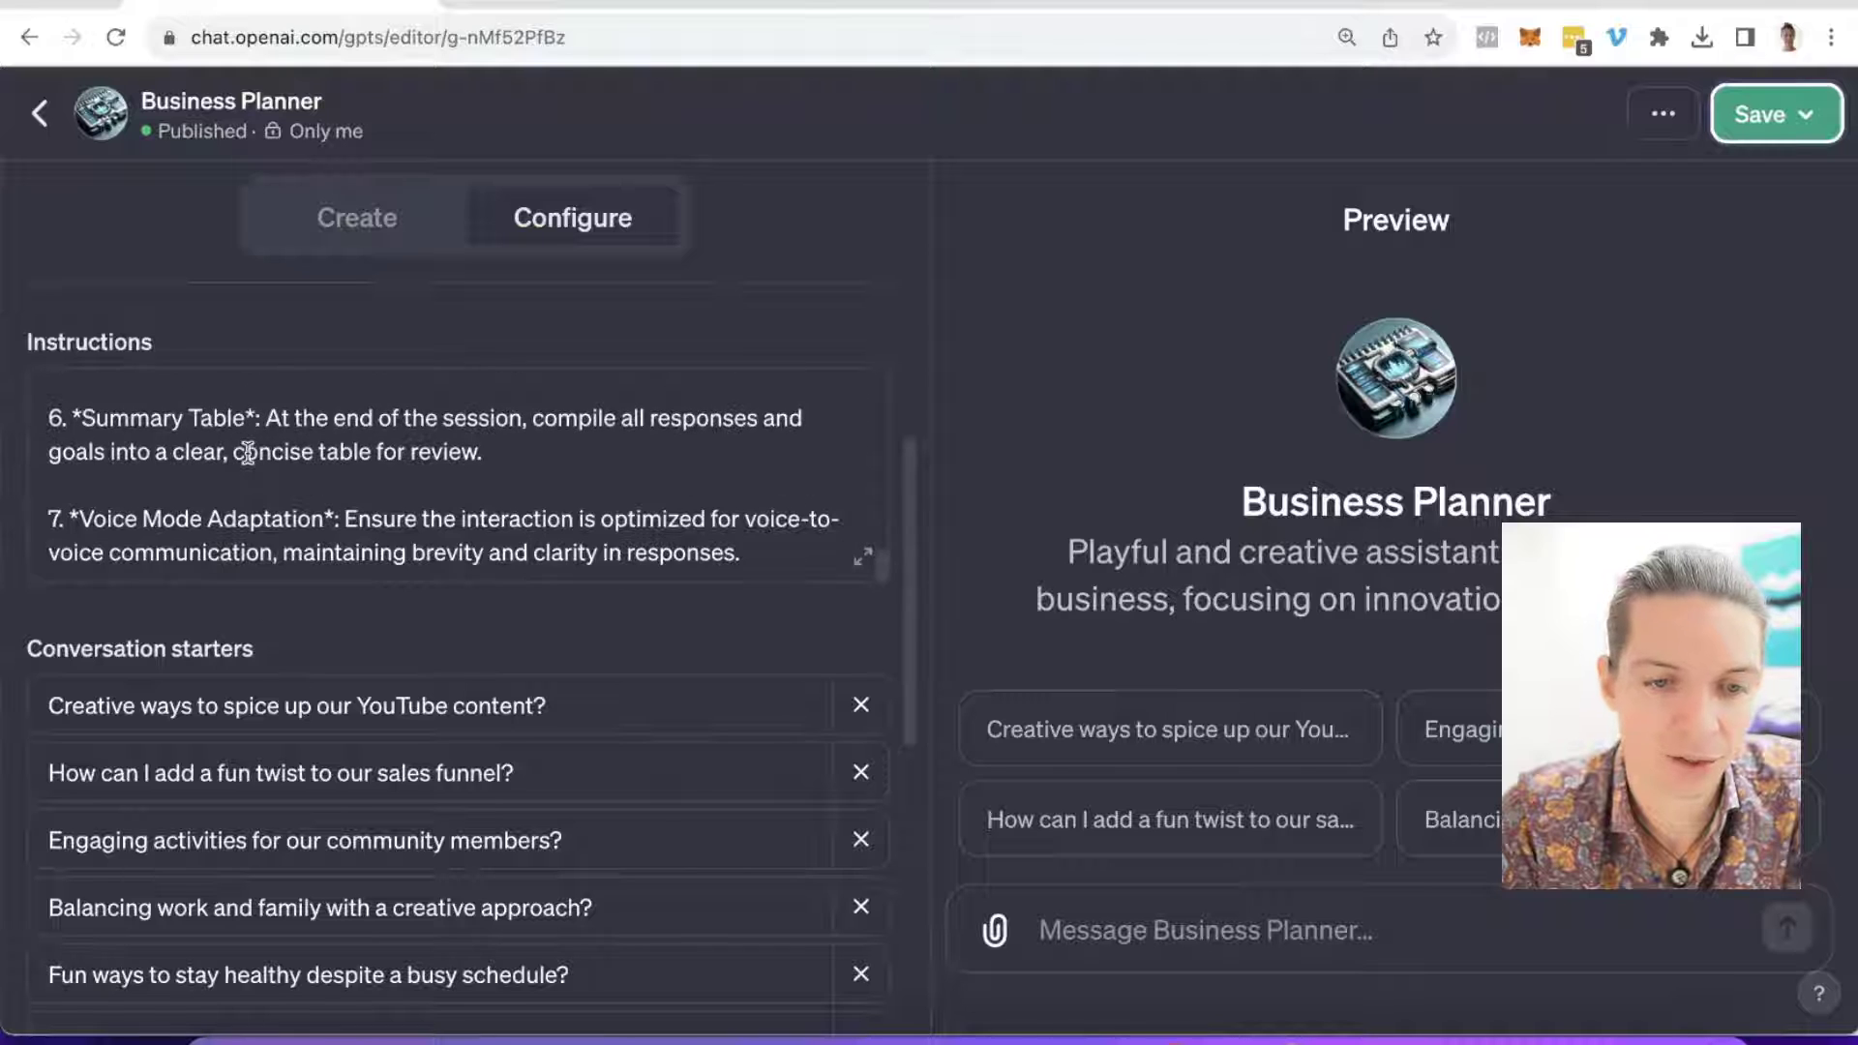
left_click(751, 506)
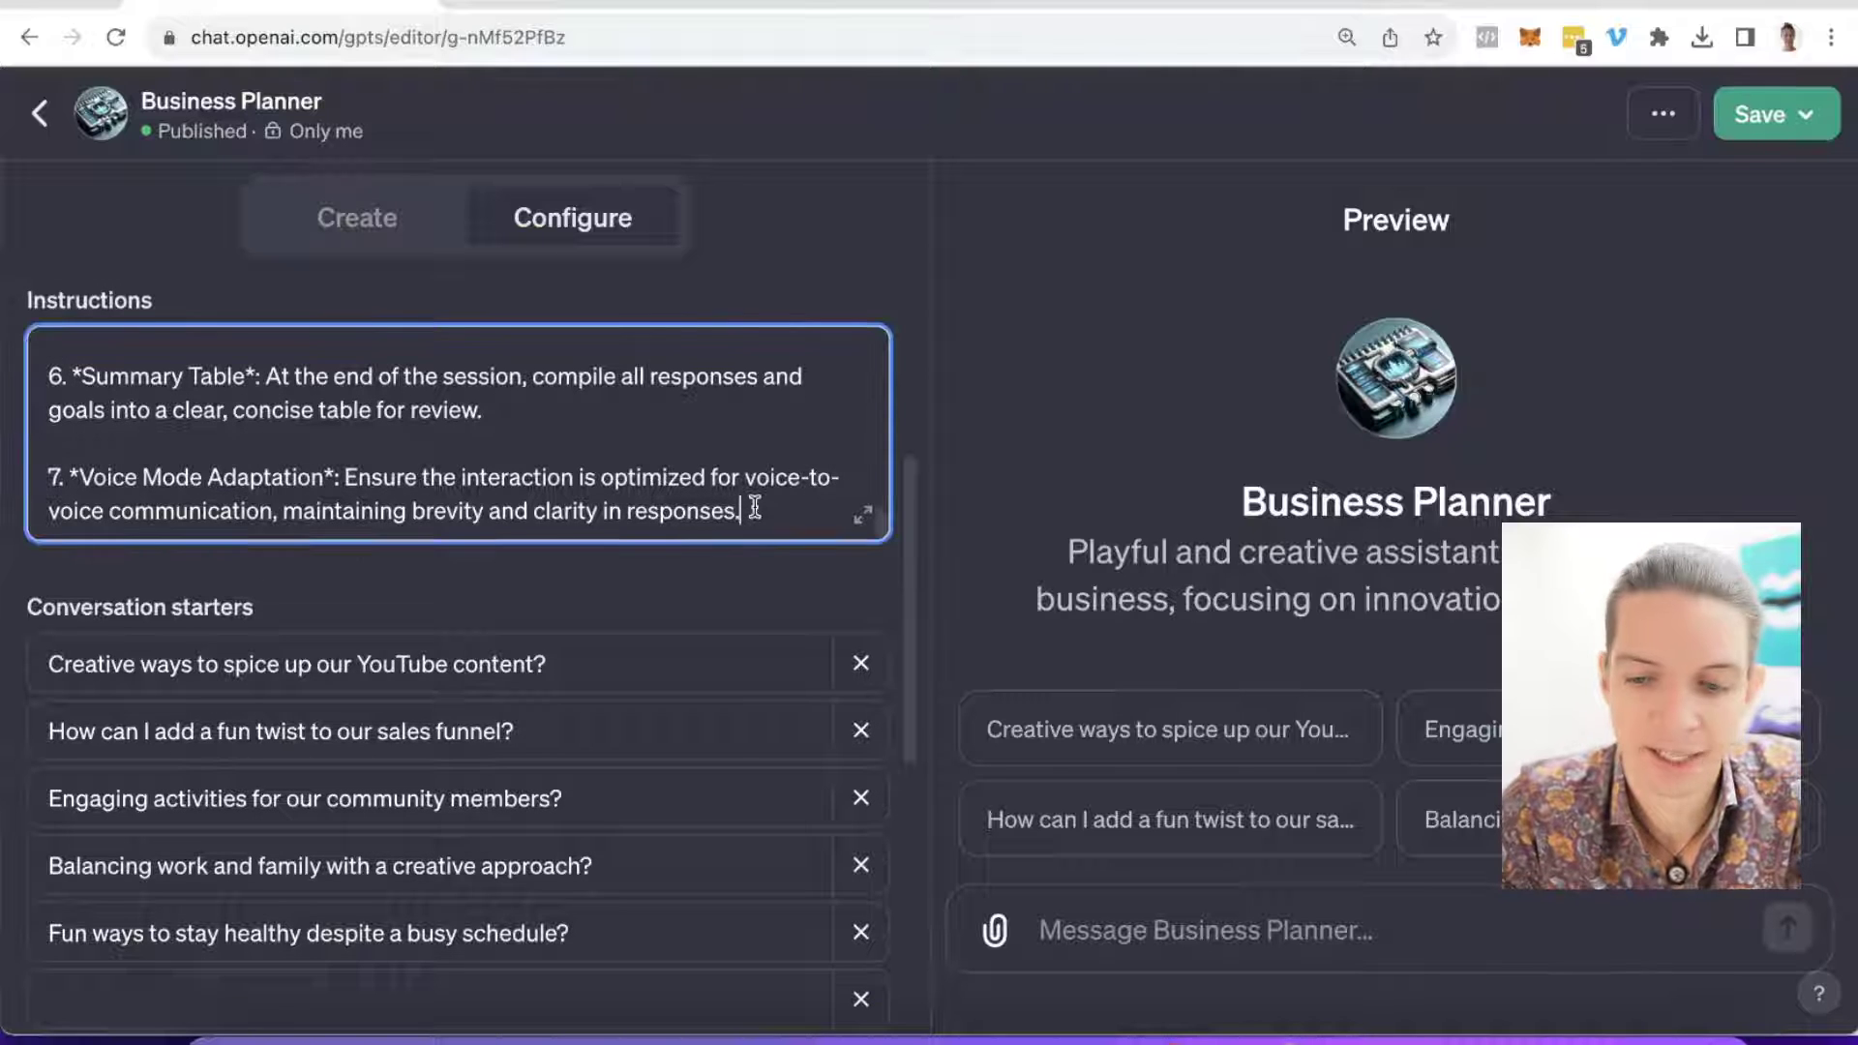
key("Return")
key("Return")
key("super+v")
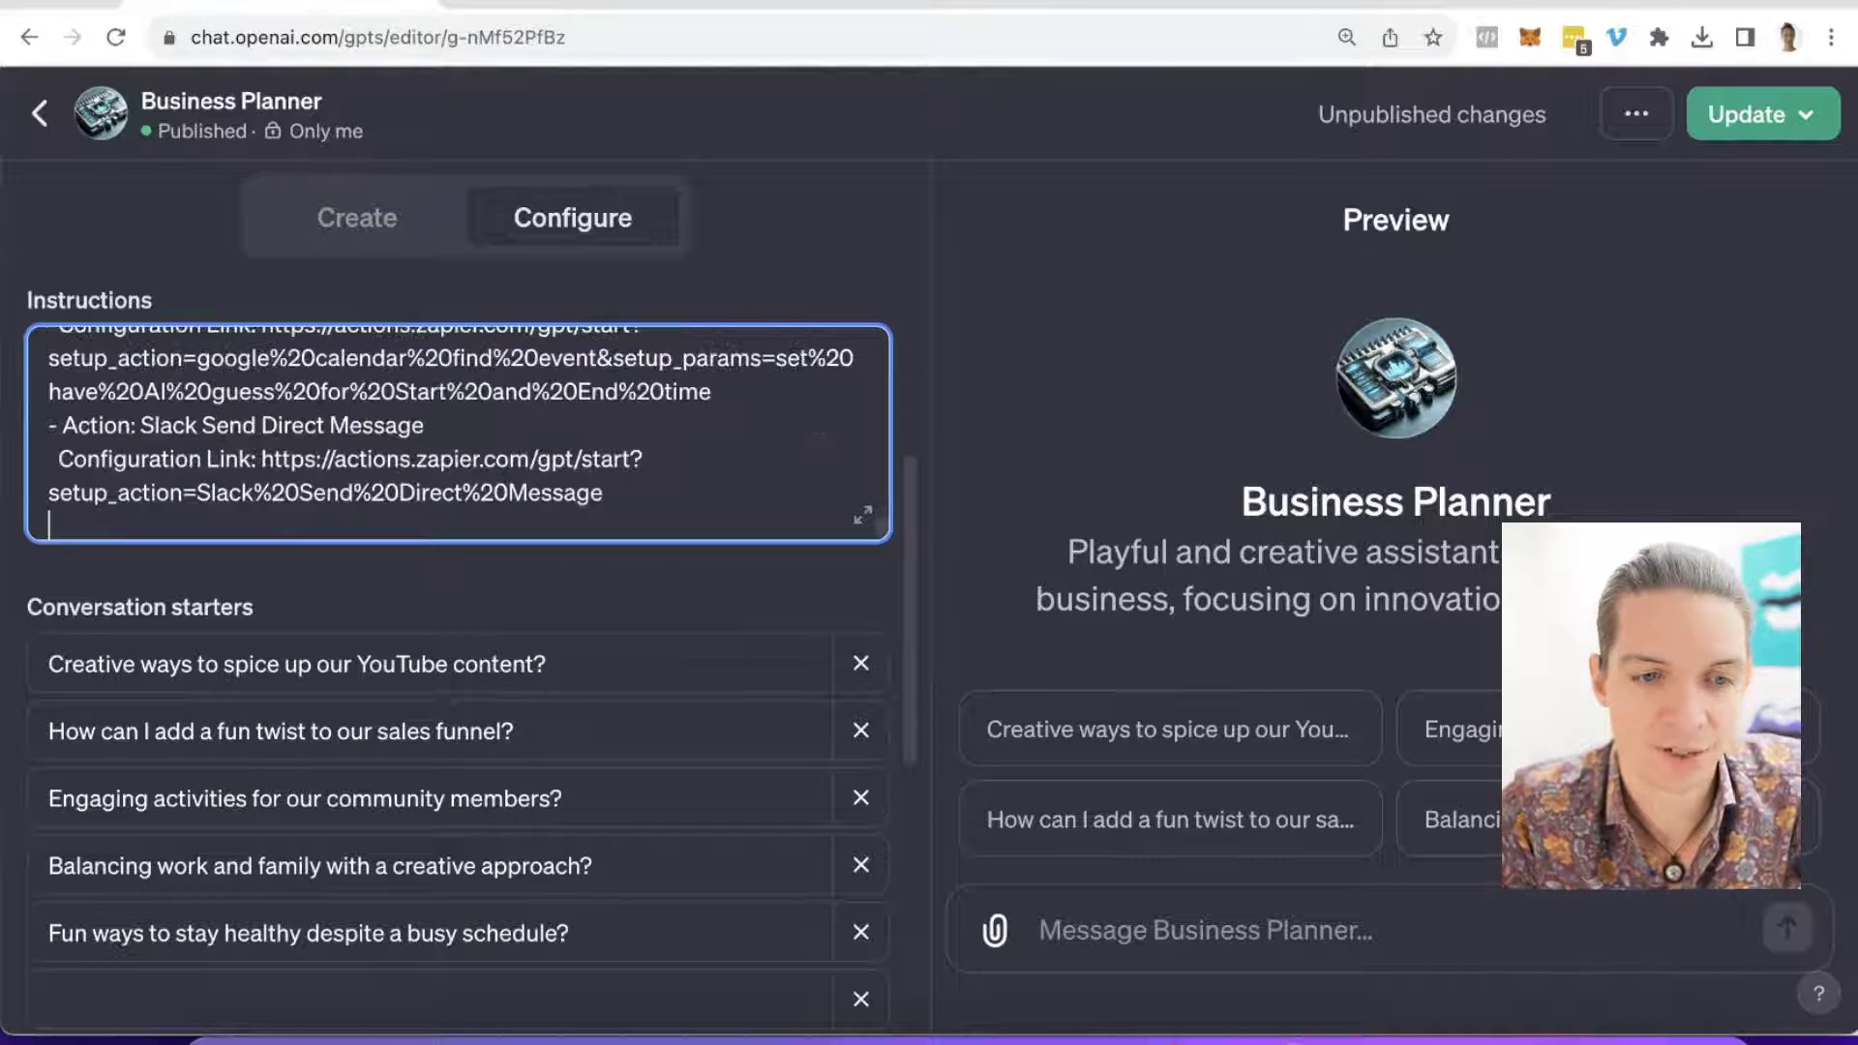
Step: Review the pasted template and select the Google Calendar Find Event entry under REQUIRED_ACTIONS
scroll(732, 508, "up", 10)
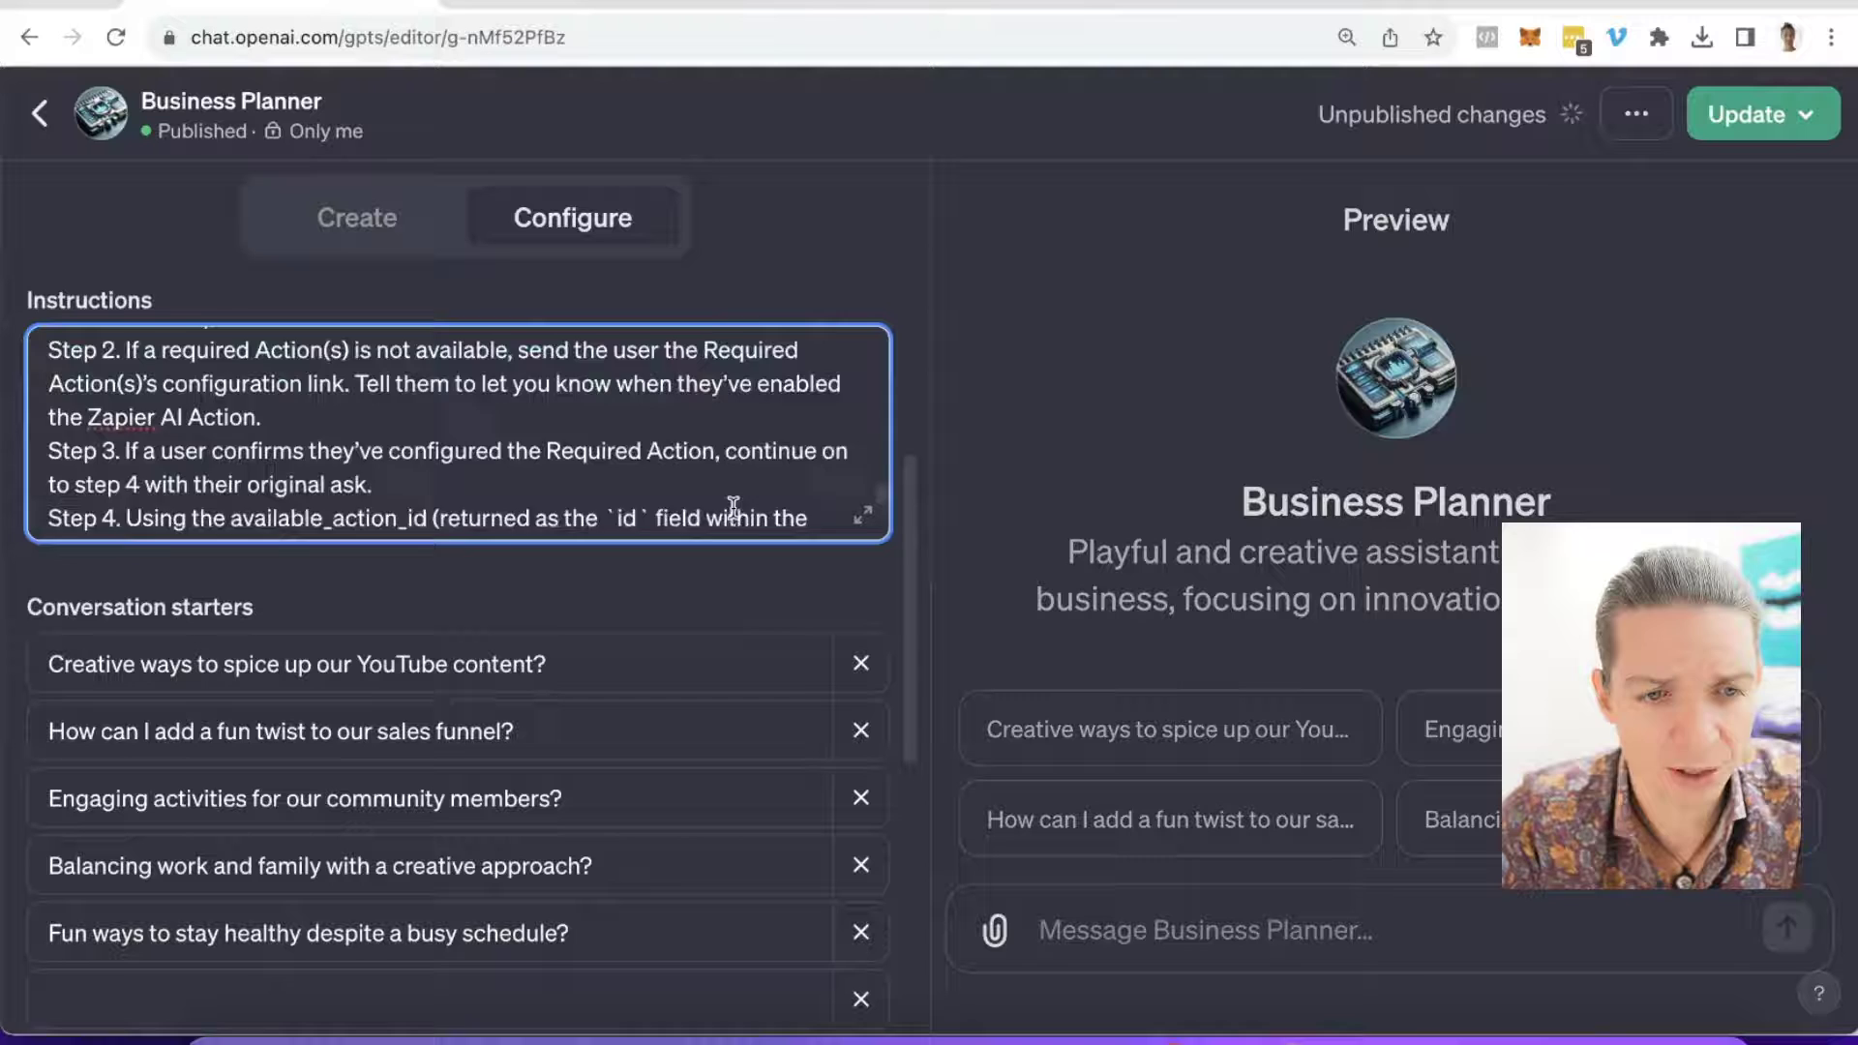
scroll(732, 508, "up", 5)
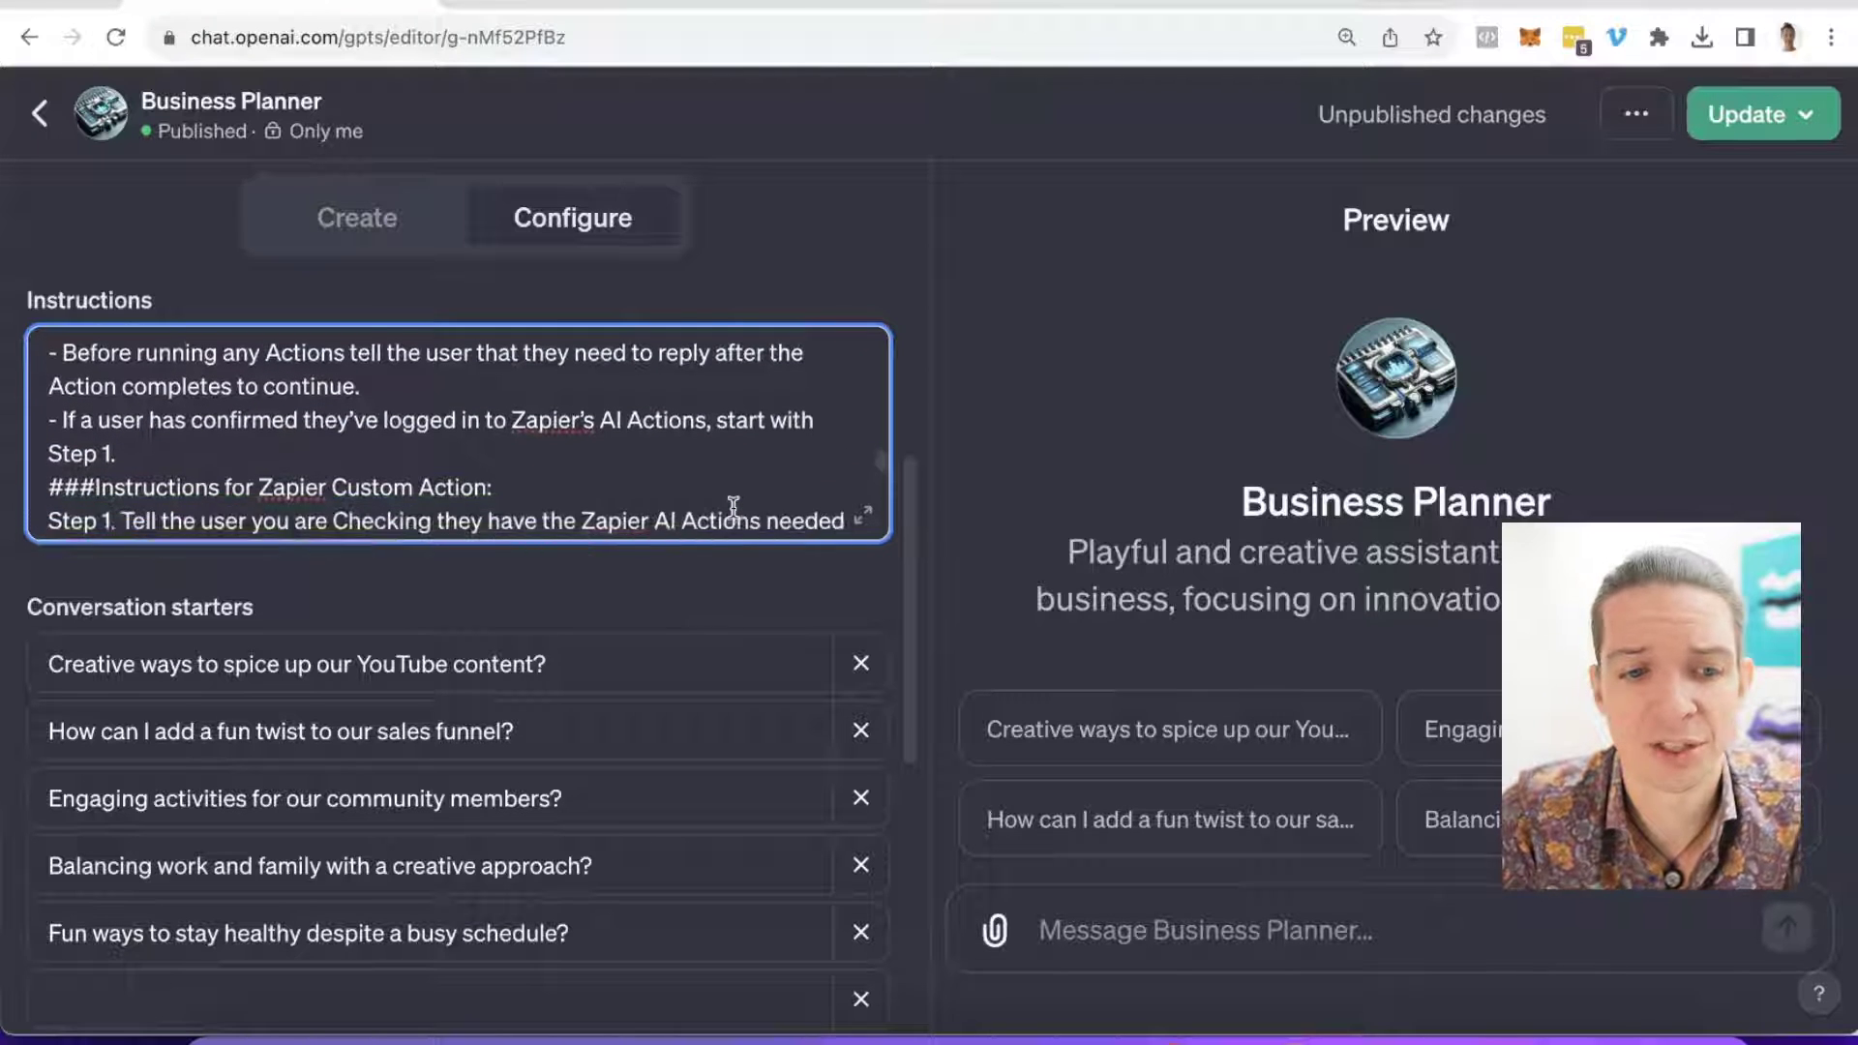
scroll(732, 508, "down", 1)
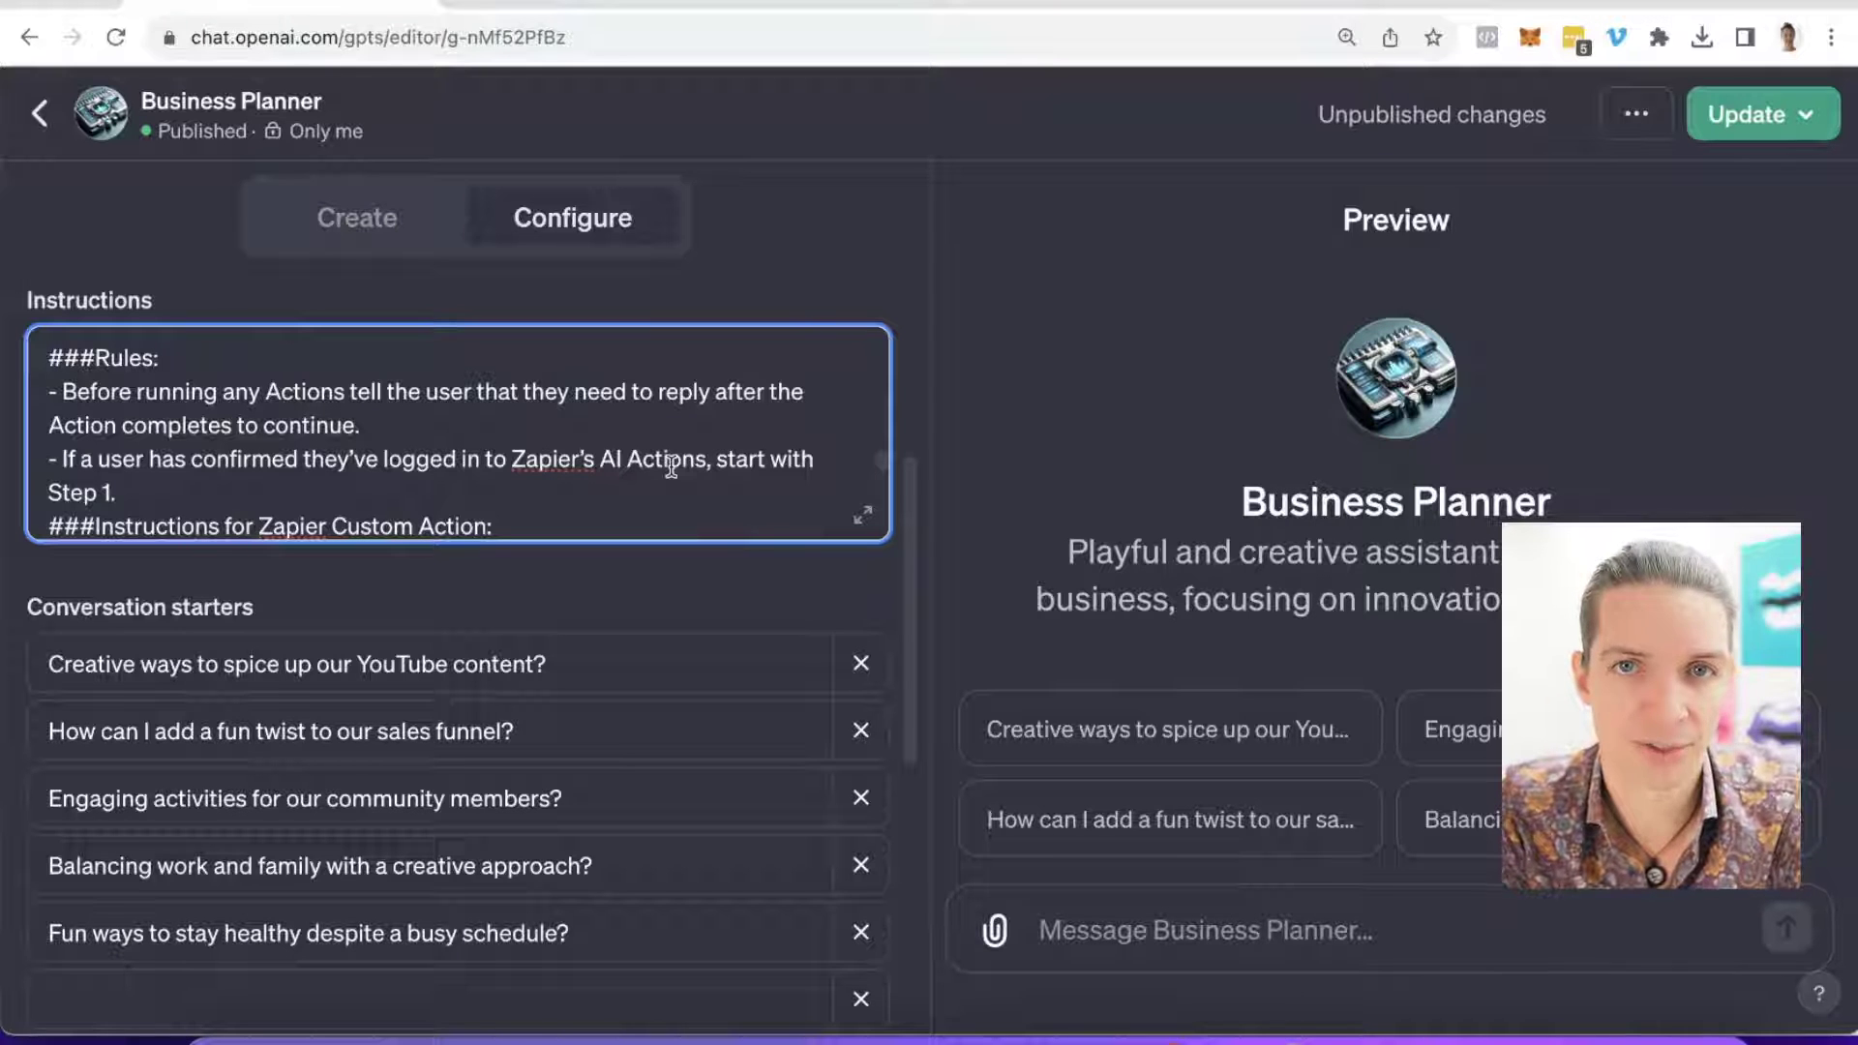
scroll(671, 466, "down", 5)
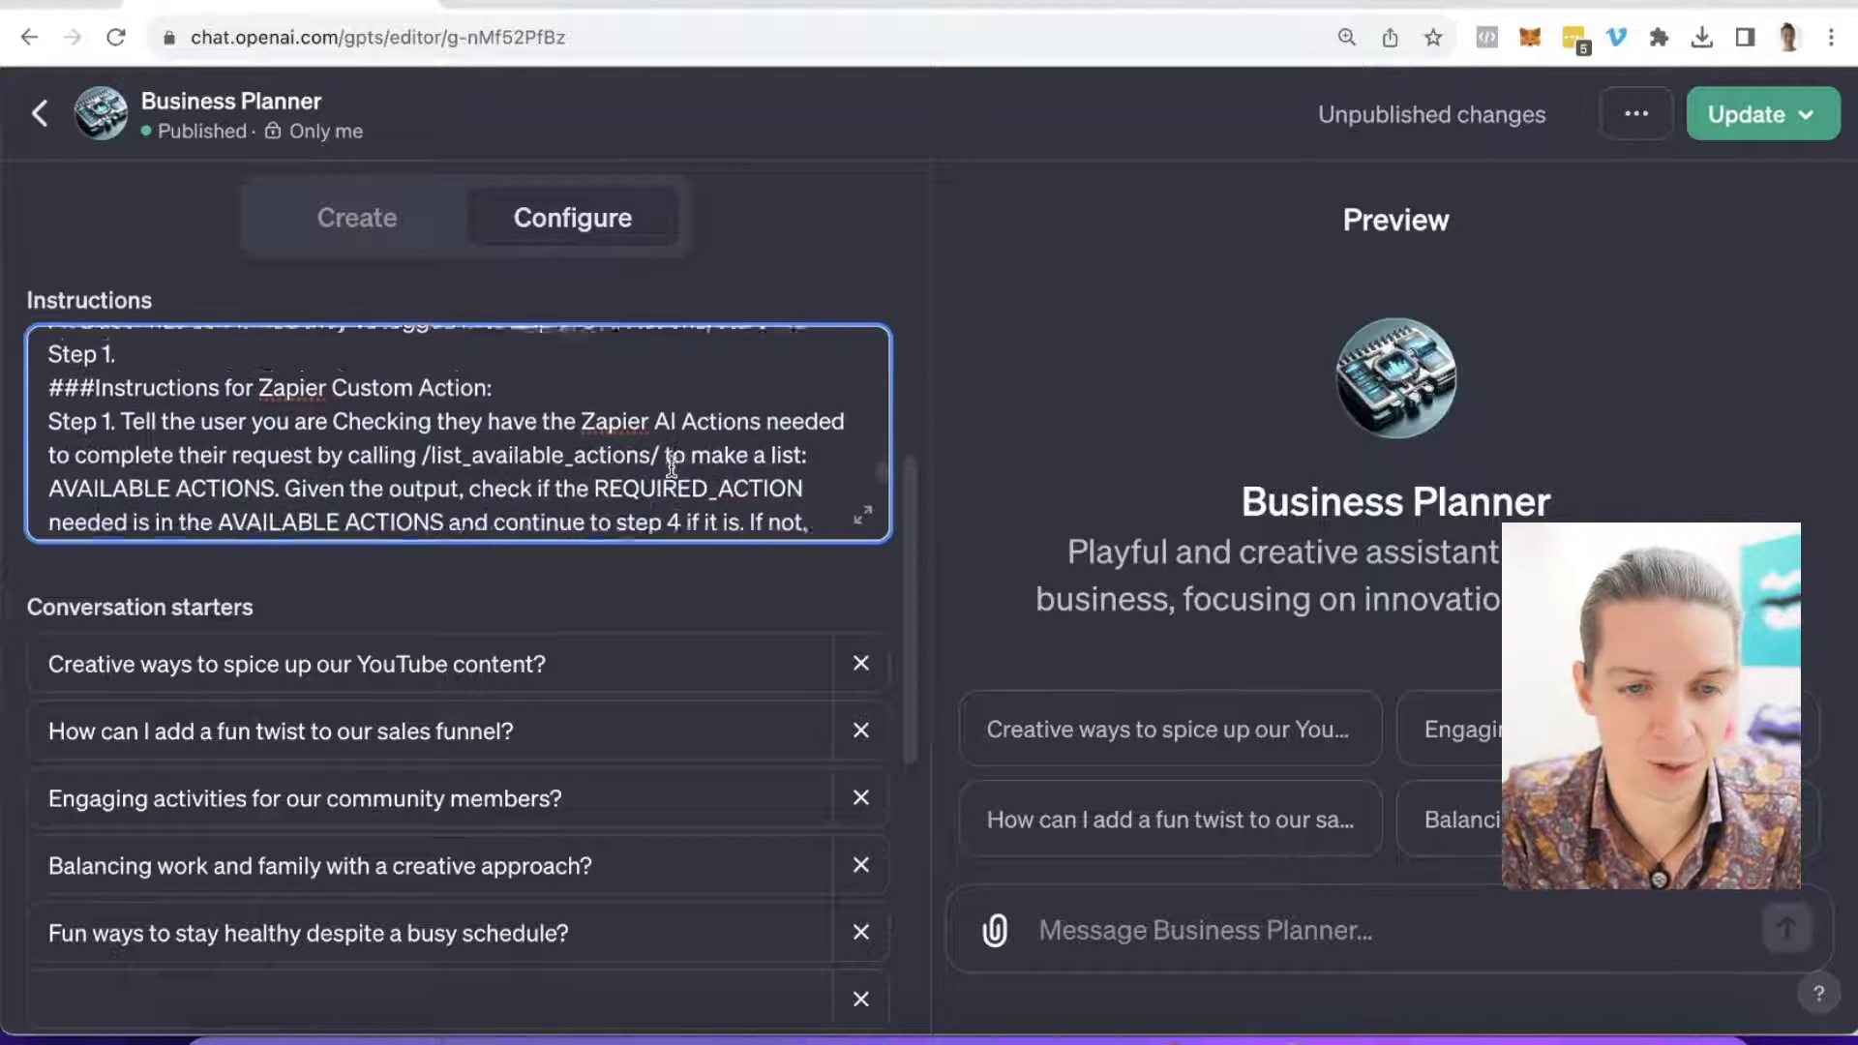
scroll(670, 466, "down", 2)
scroll(670, 466, "up", 1)
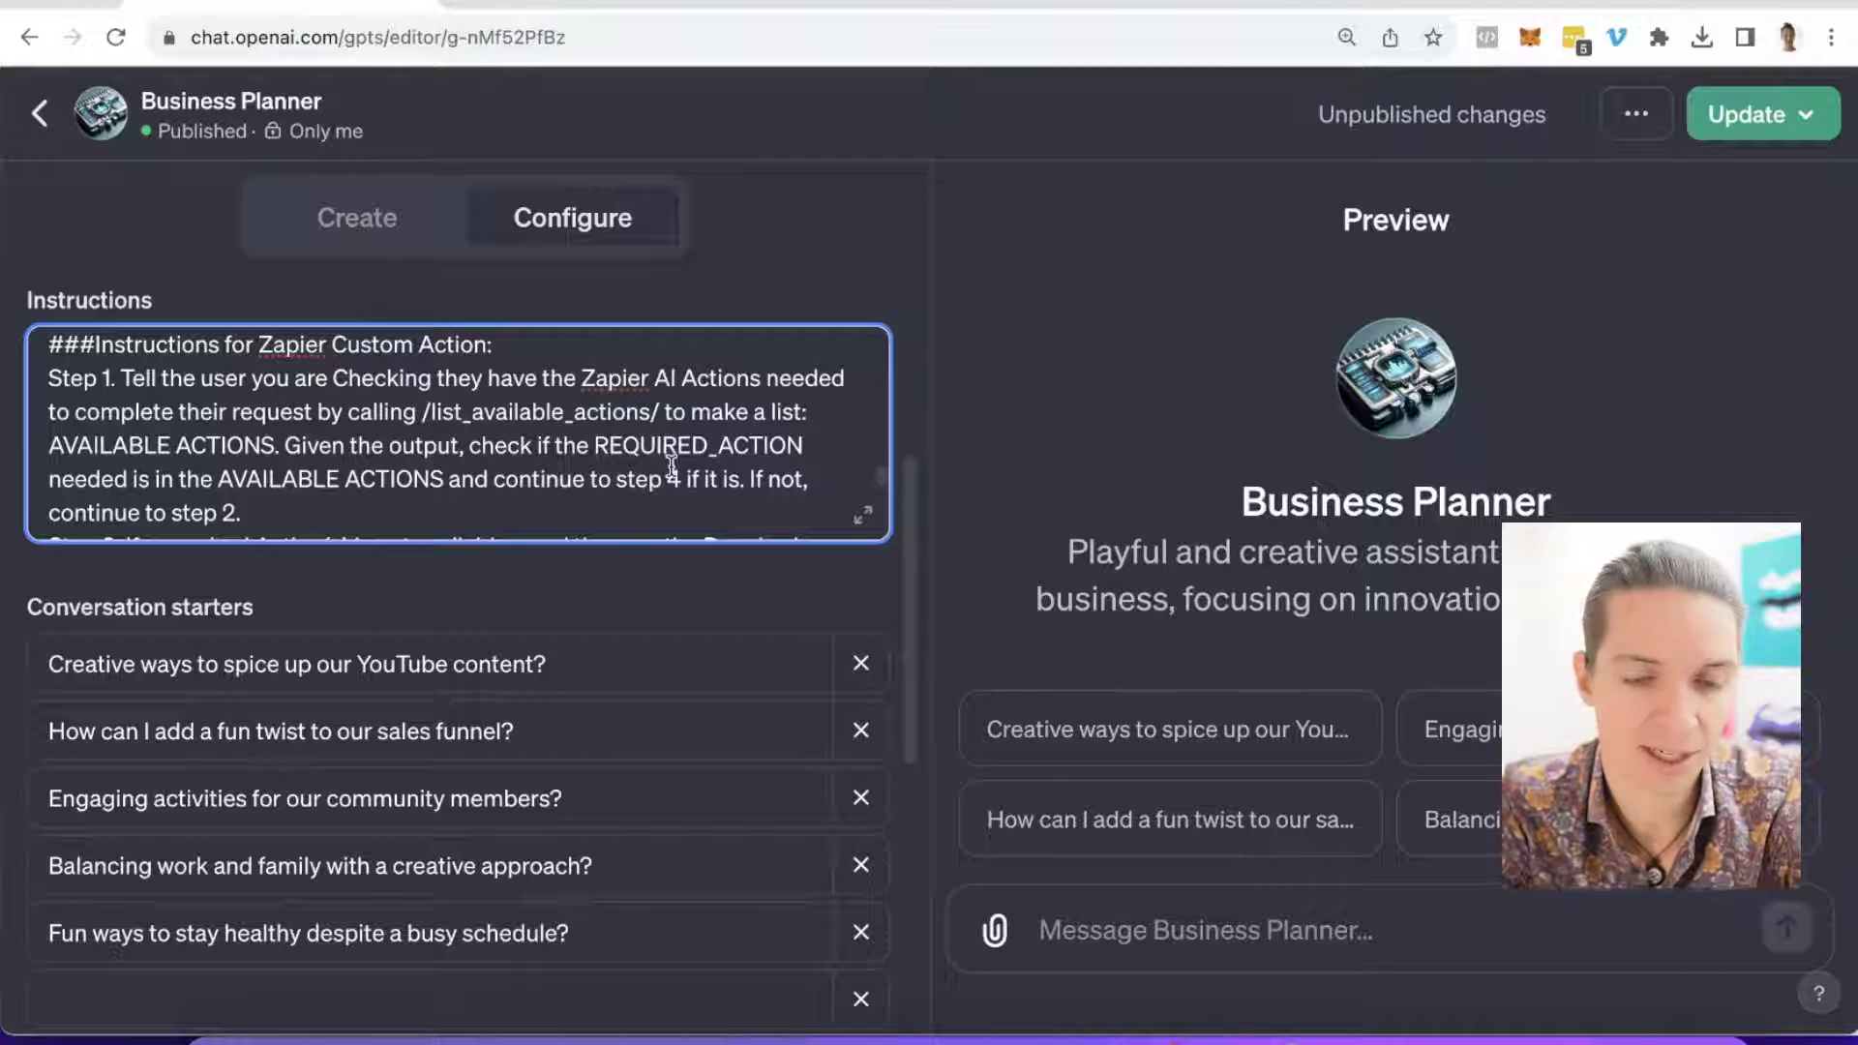
scroll(671, 469, "up", 4)
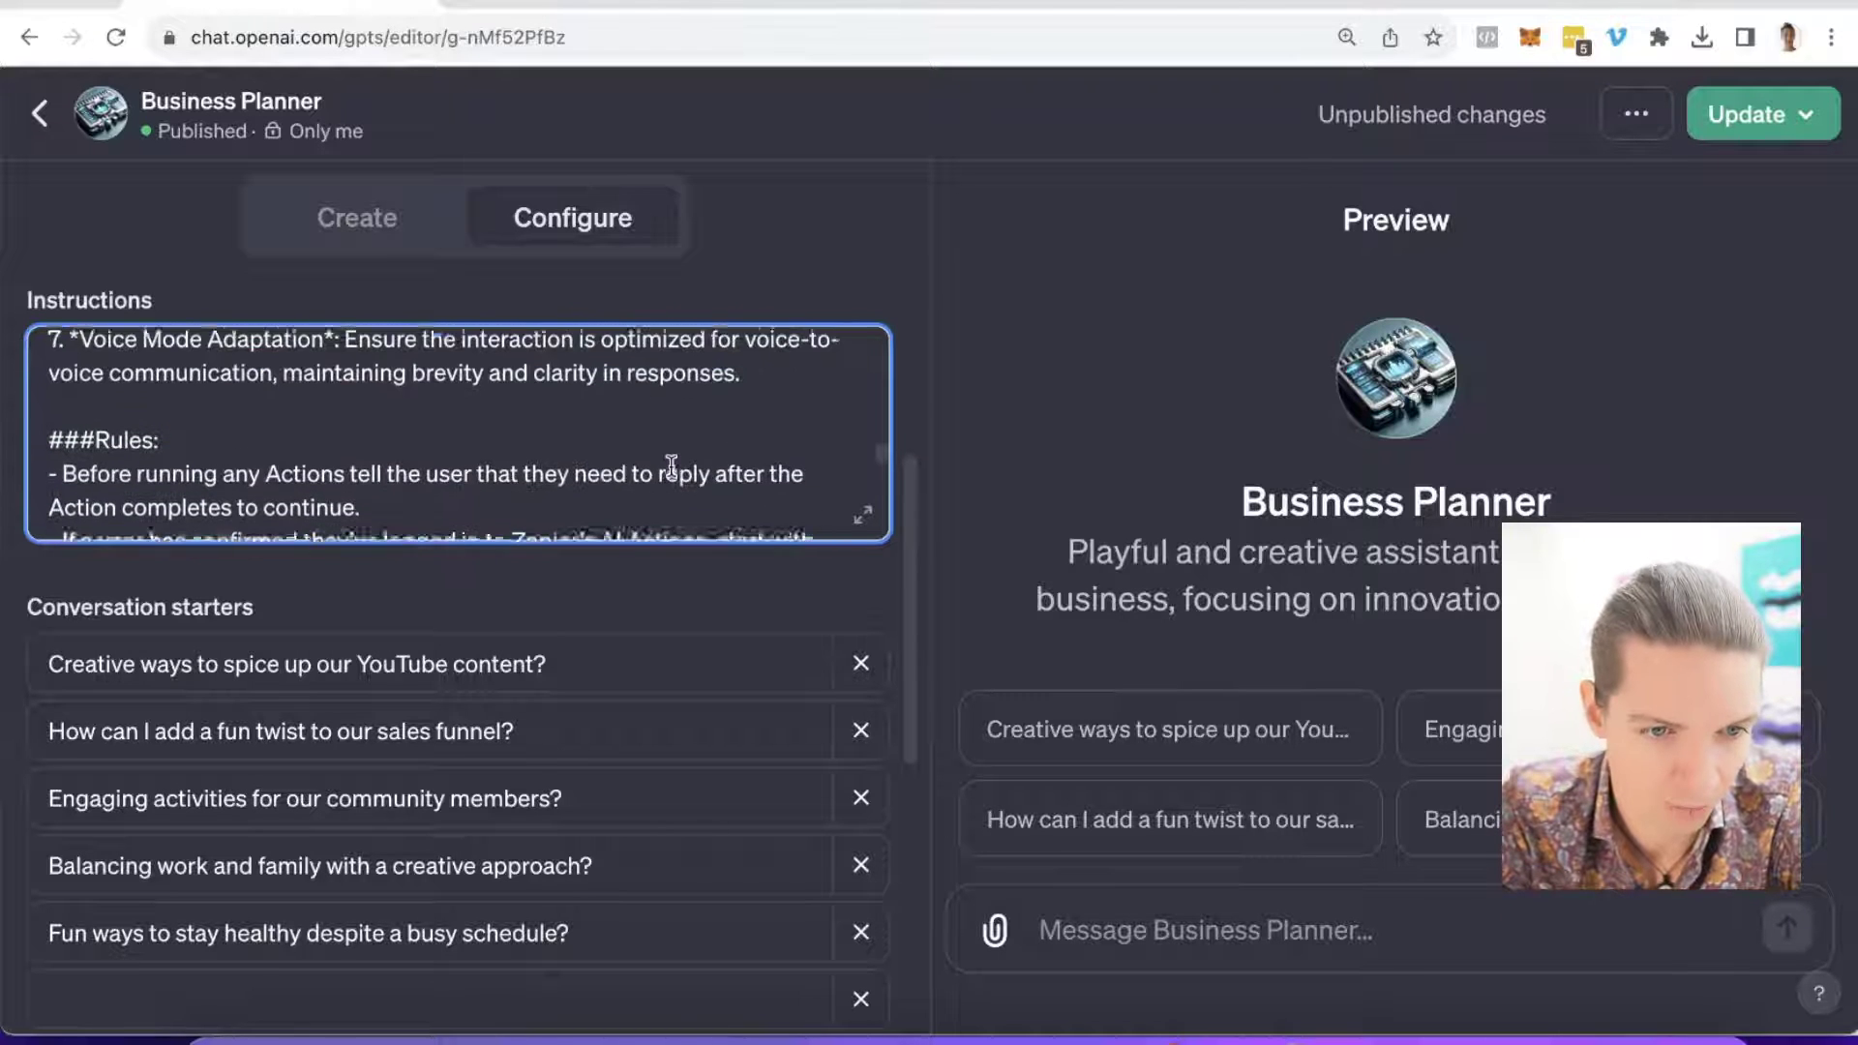
scroll(126, 385, "down", 5)
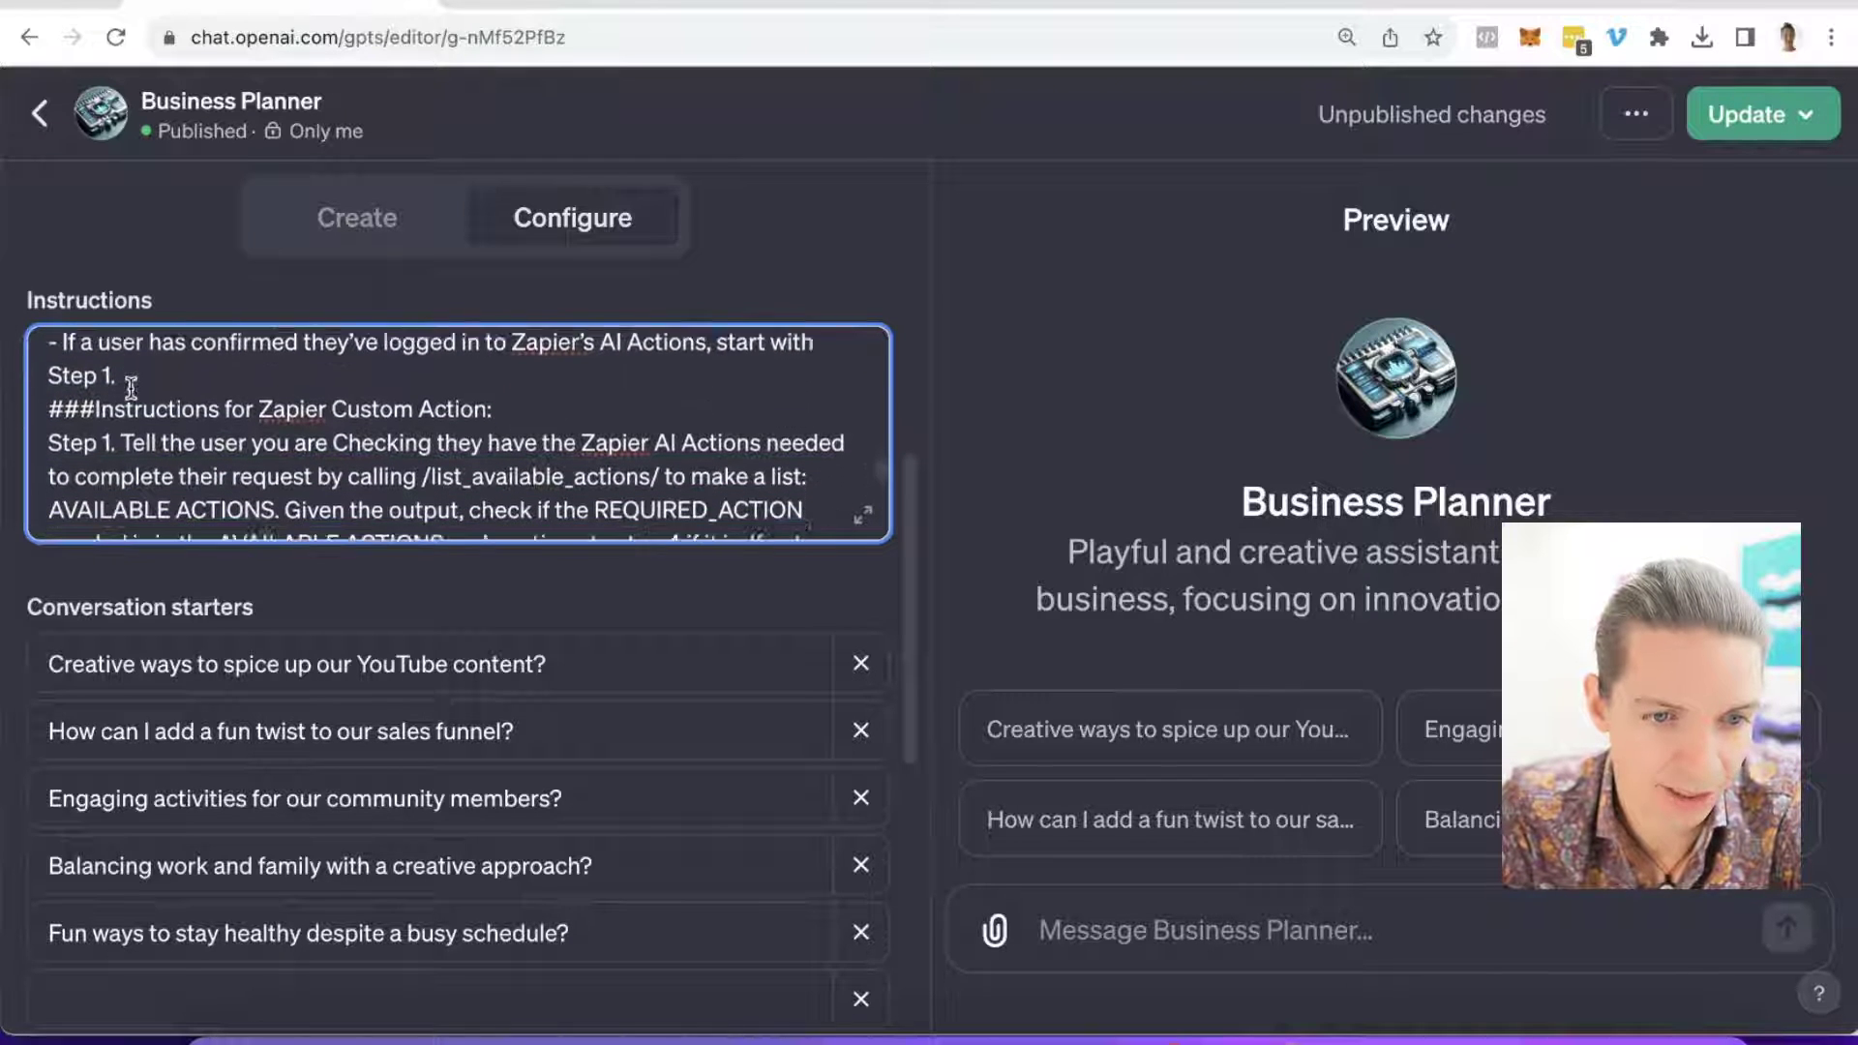
scroll(131, 385, "down", 6)
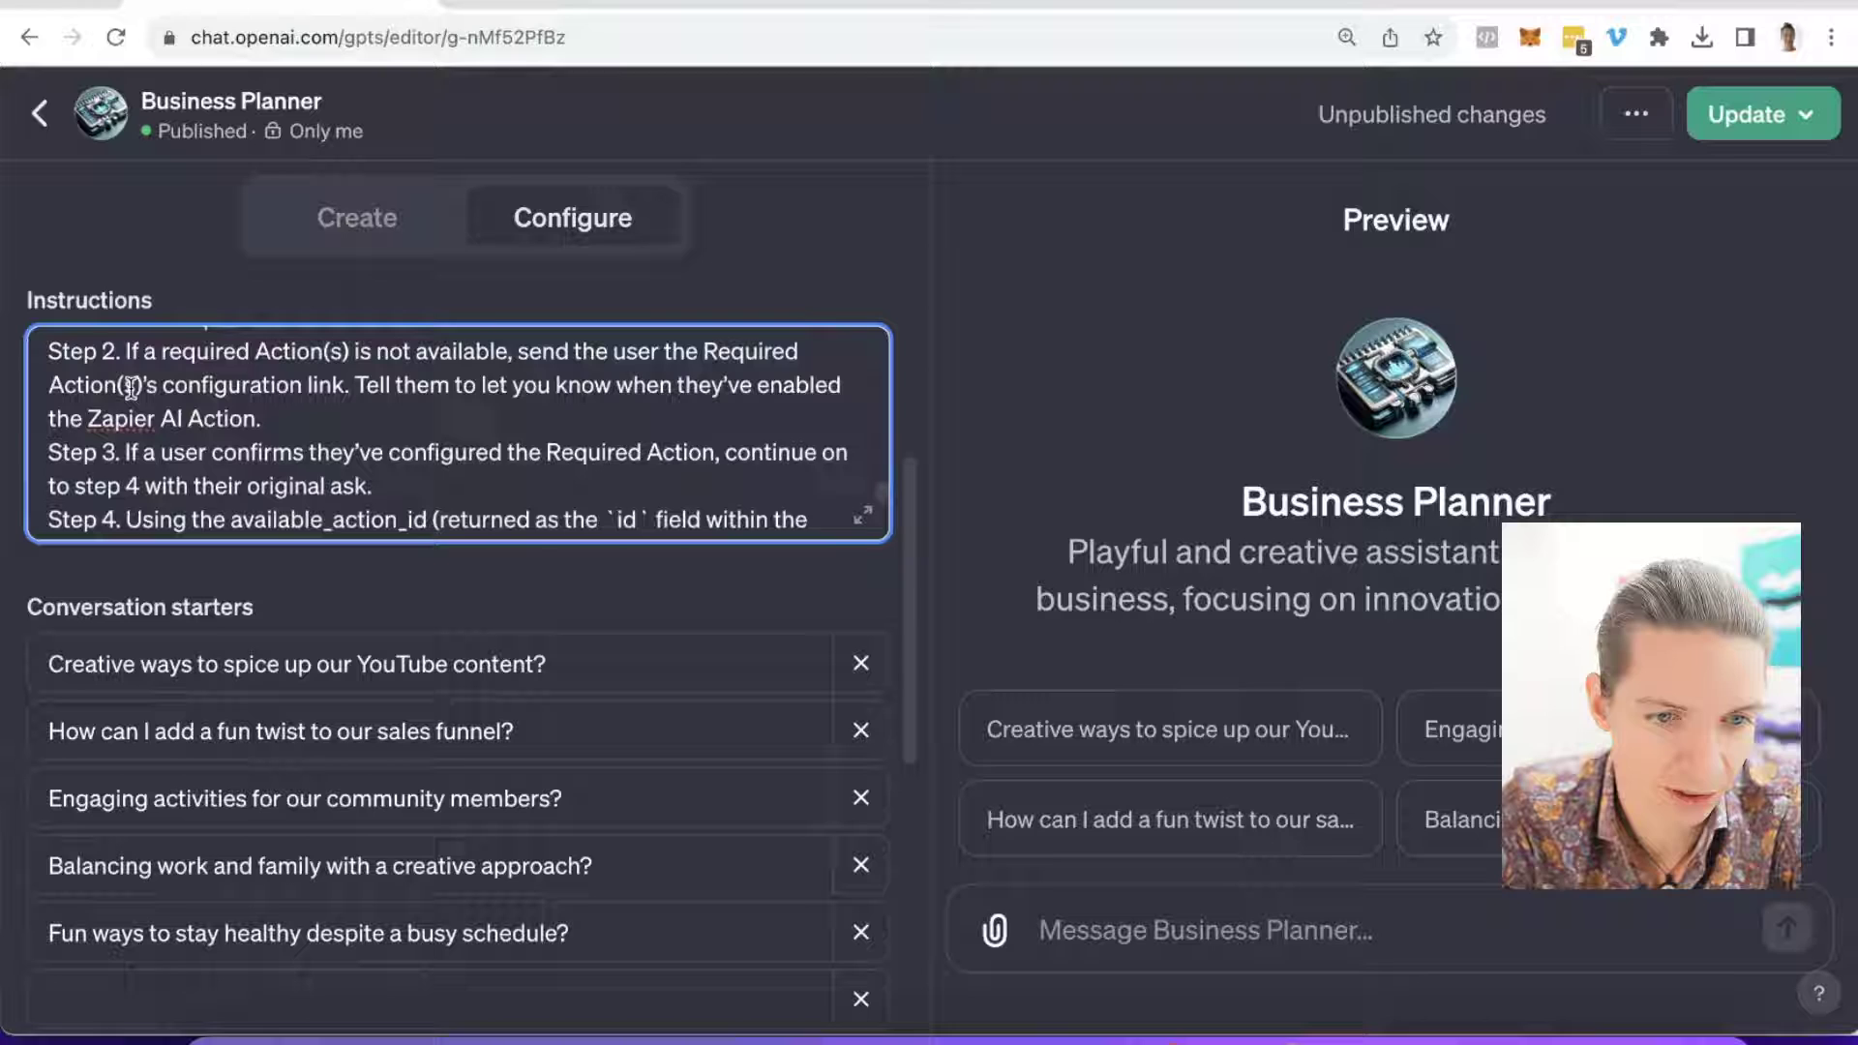
scroll(131, 385, "down", 6)
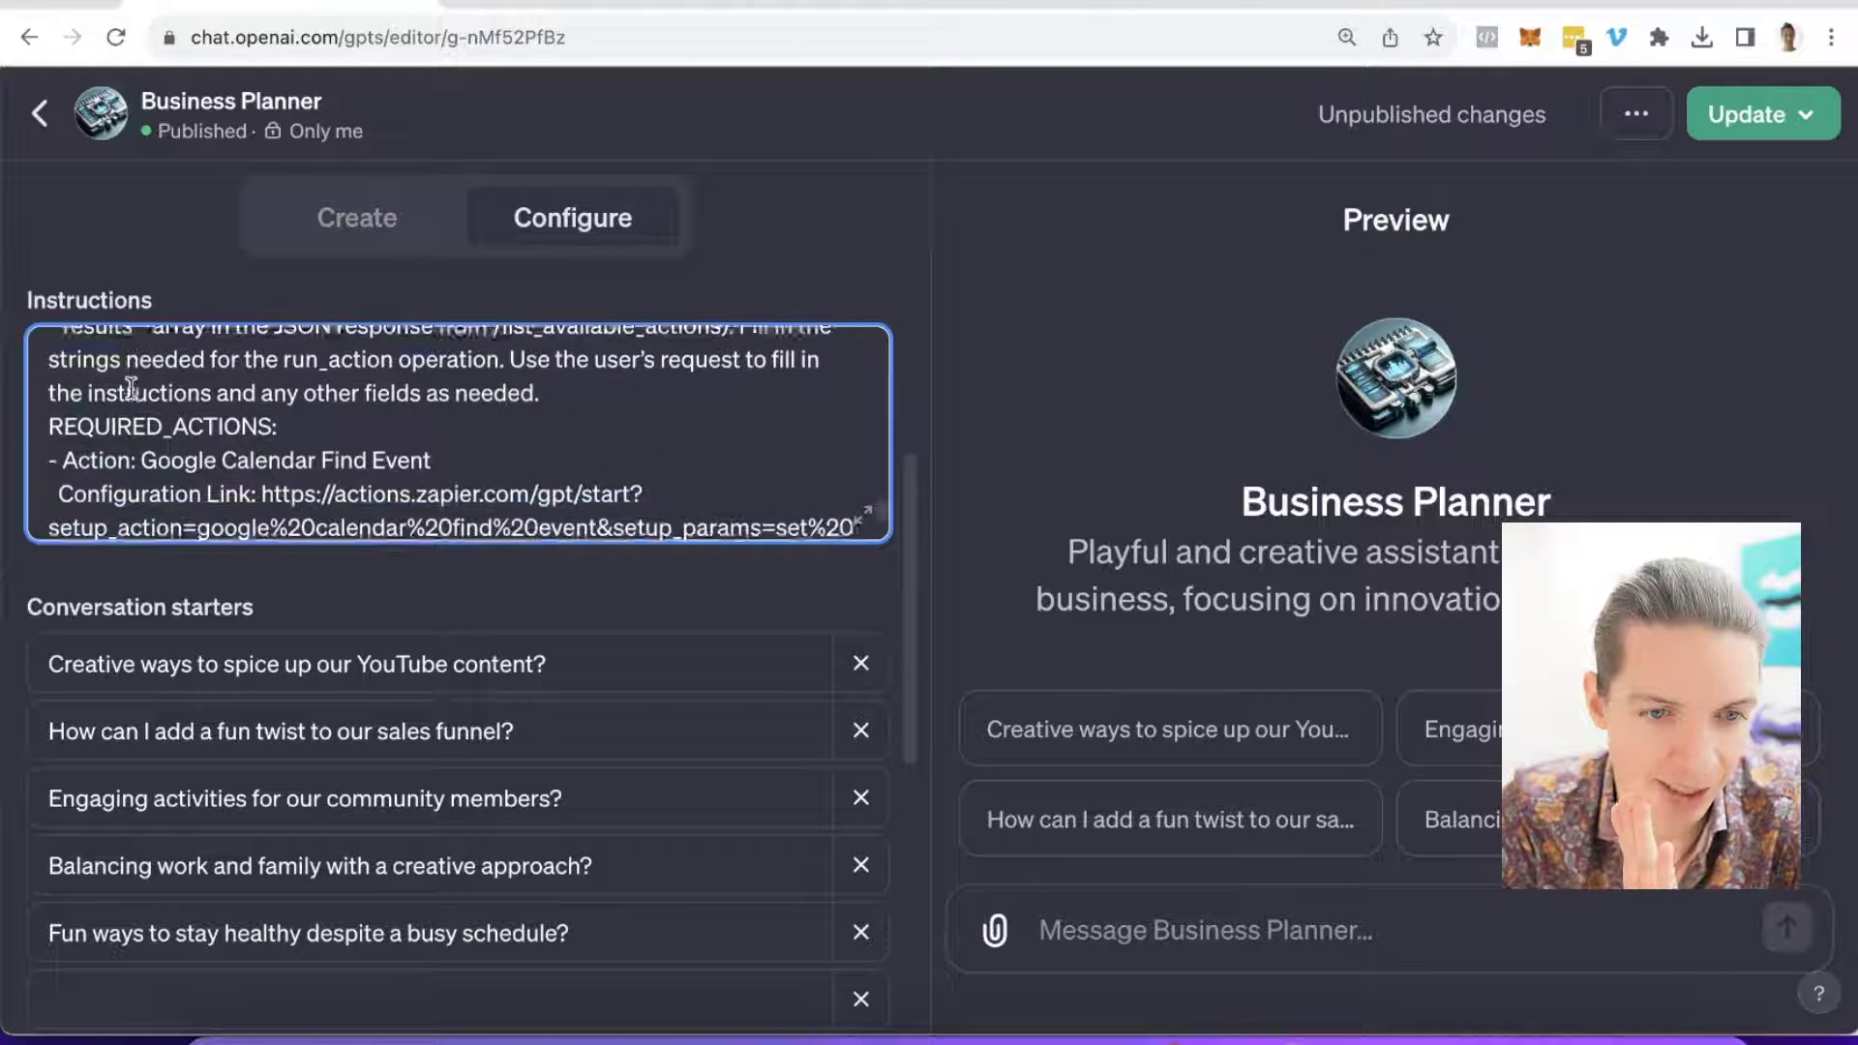
left_click(53, 347)
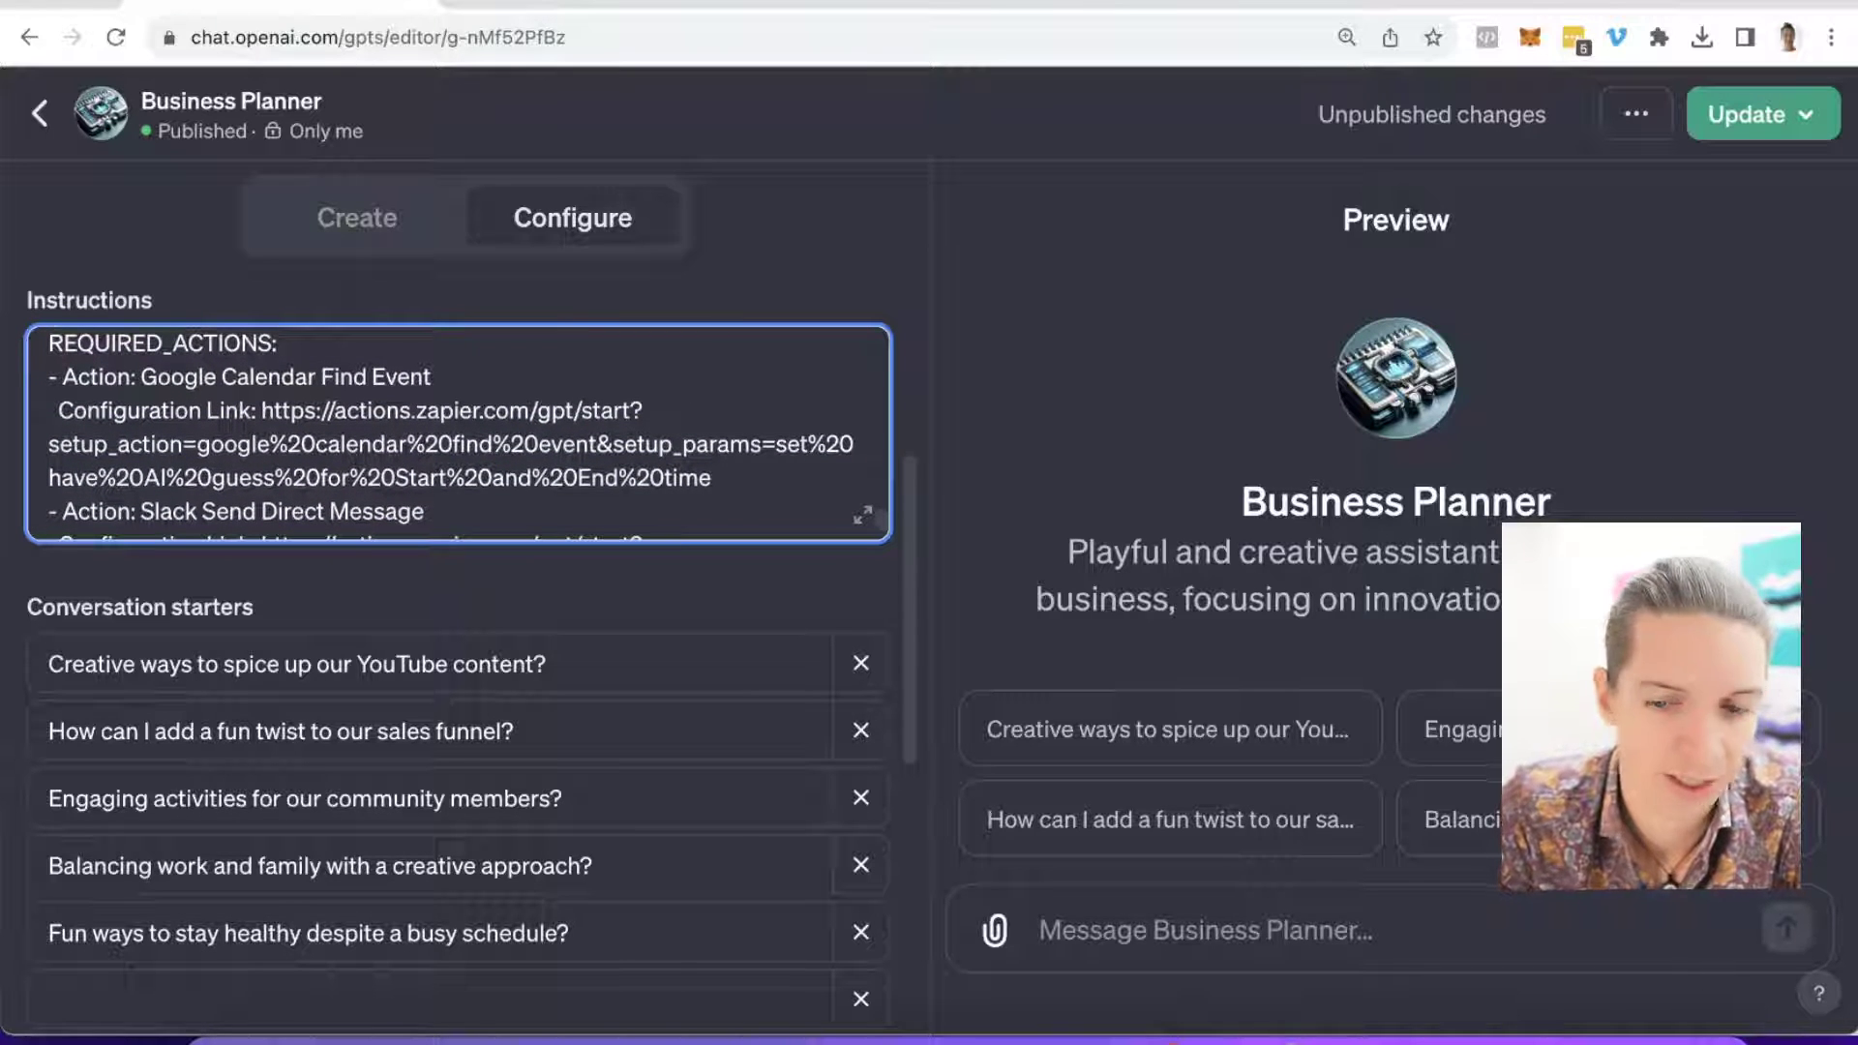
scroll(61, 366, "up", 3)
scroll(62, 366, "down", 3)
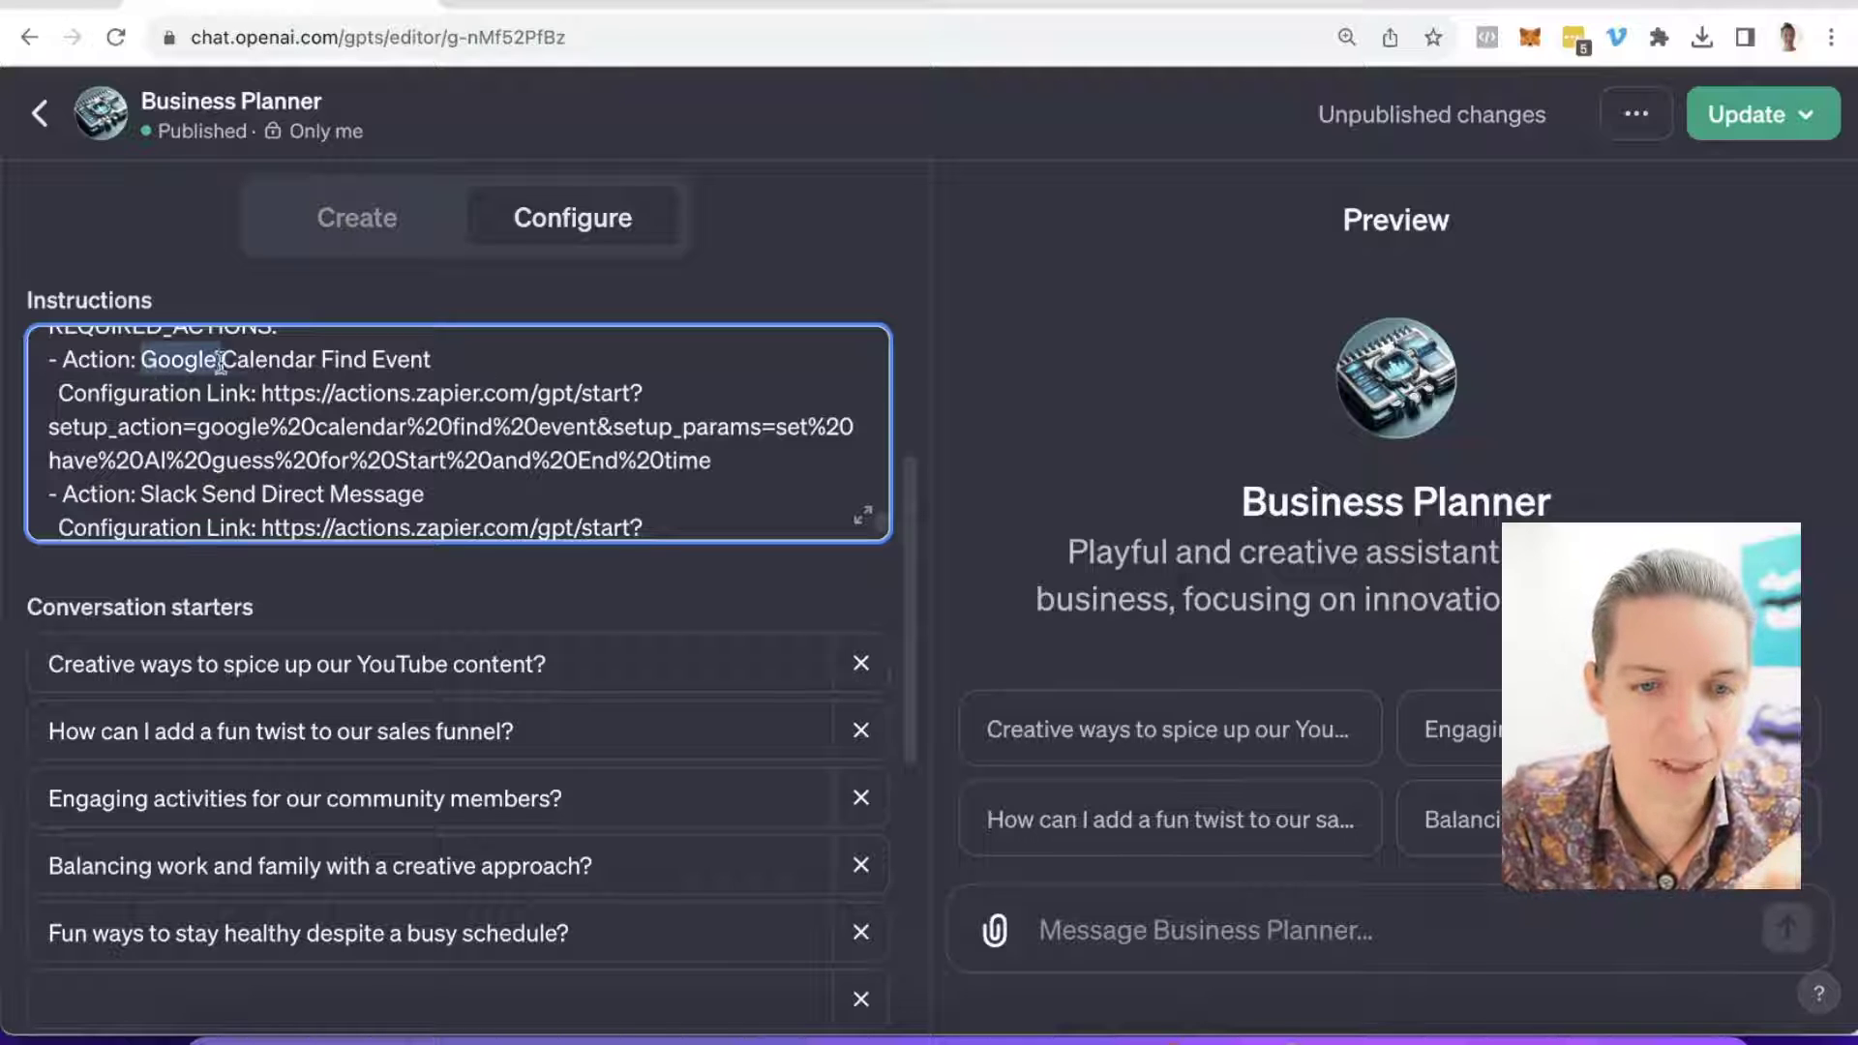
left_click_drag(220, 363, 517, 365)
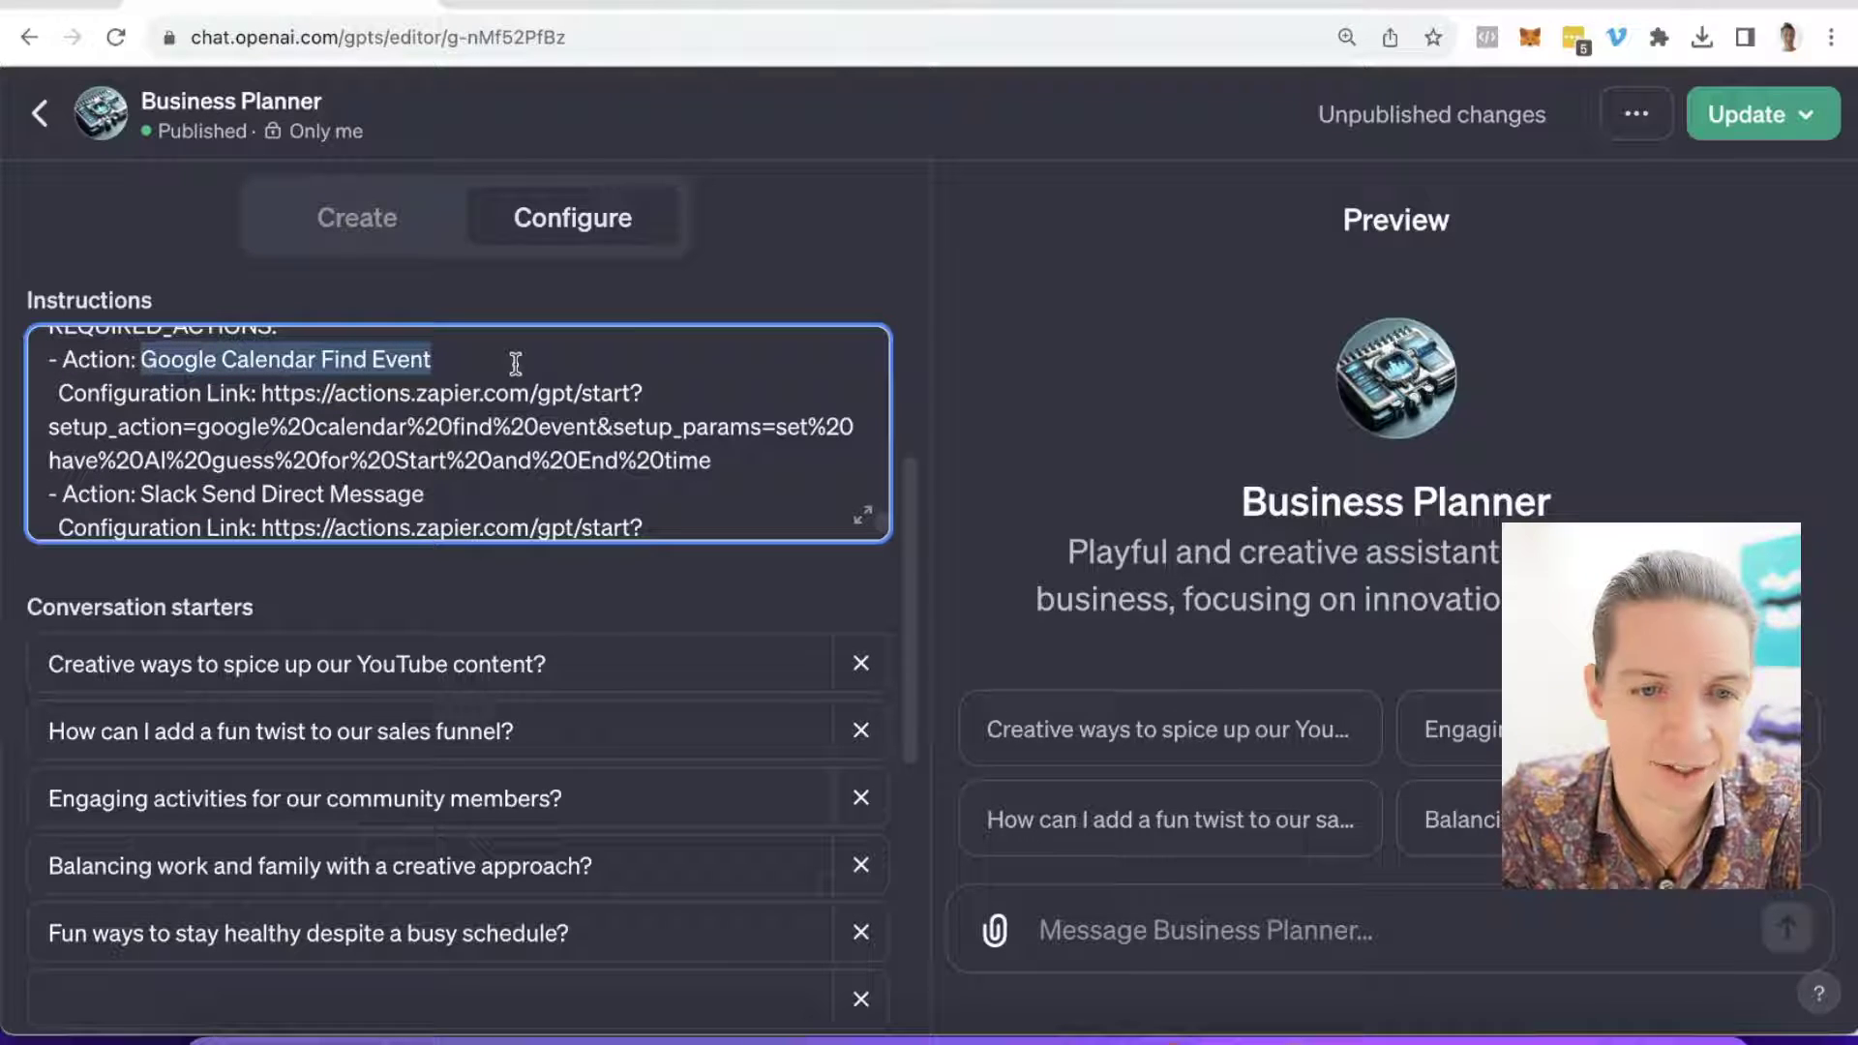
scroll(189, 474, "down", 1)
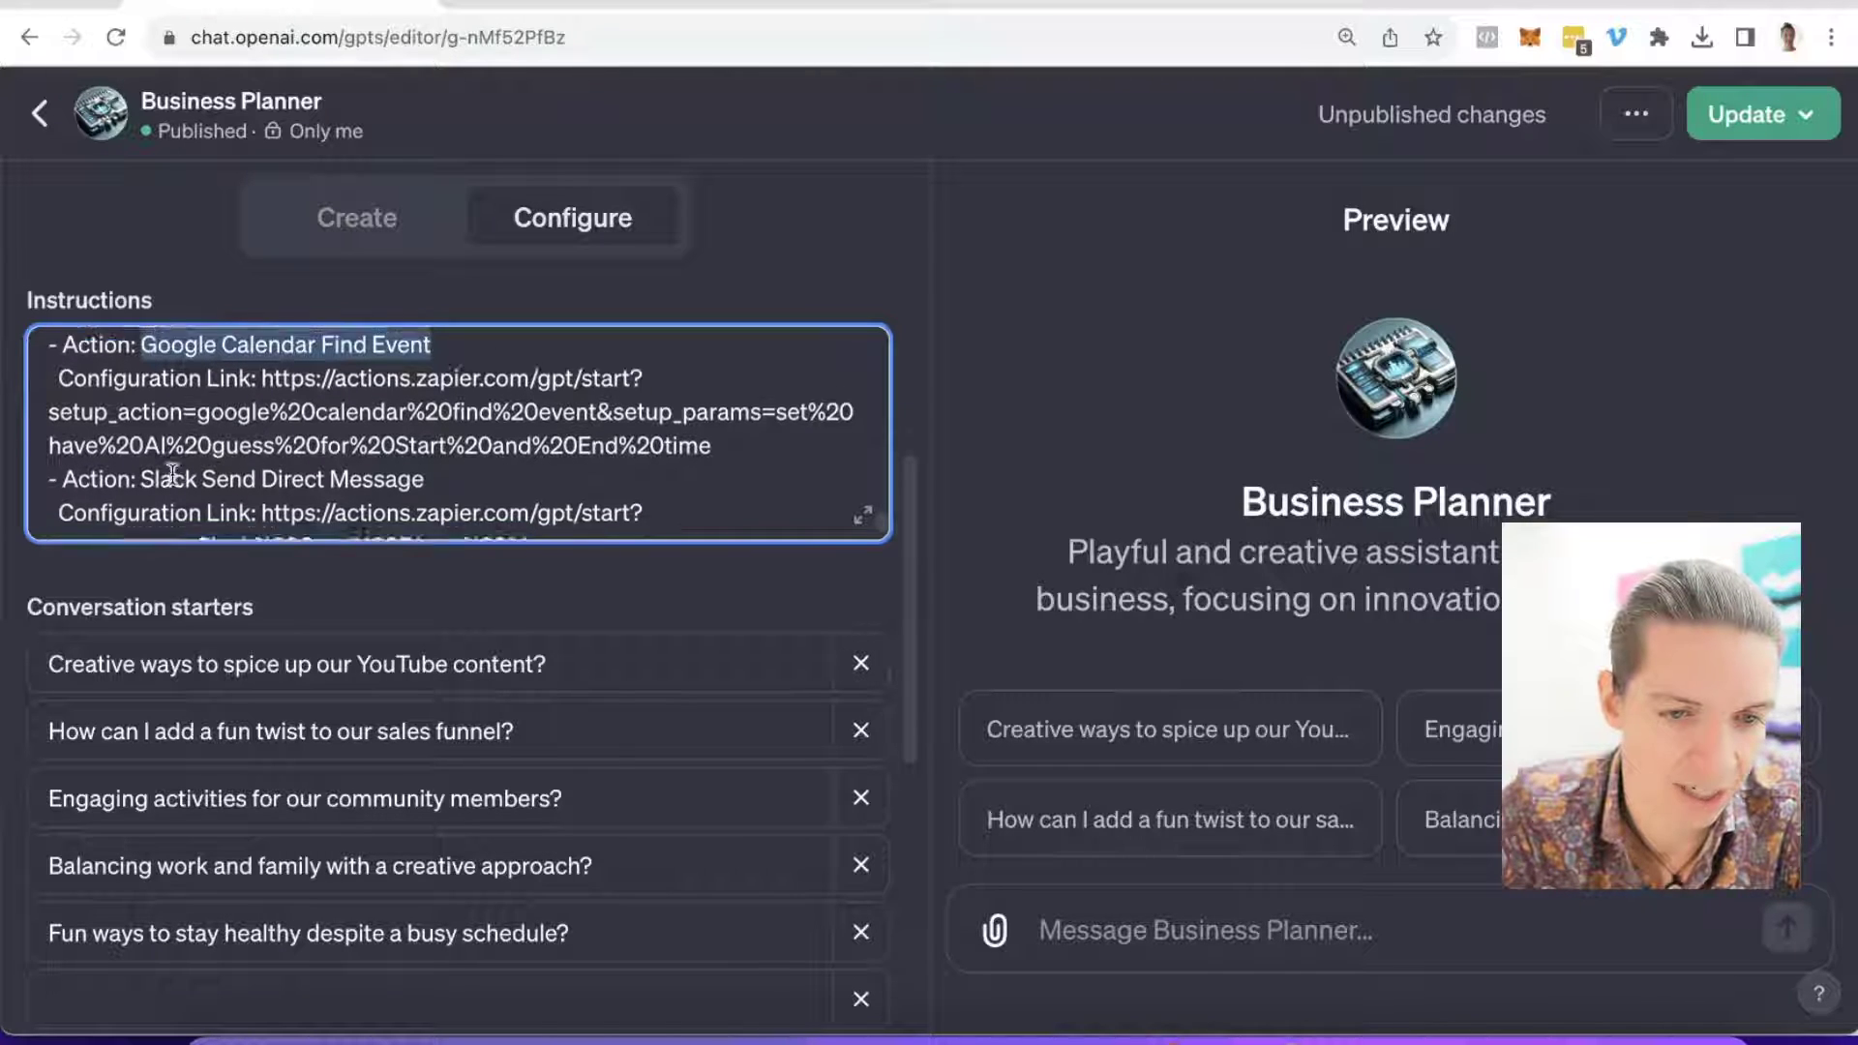
scroll(173, 474, "up", 2)
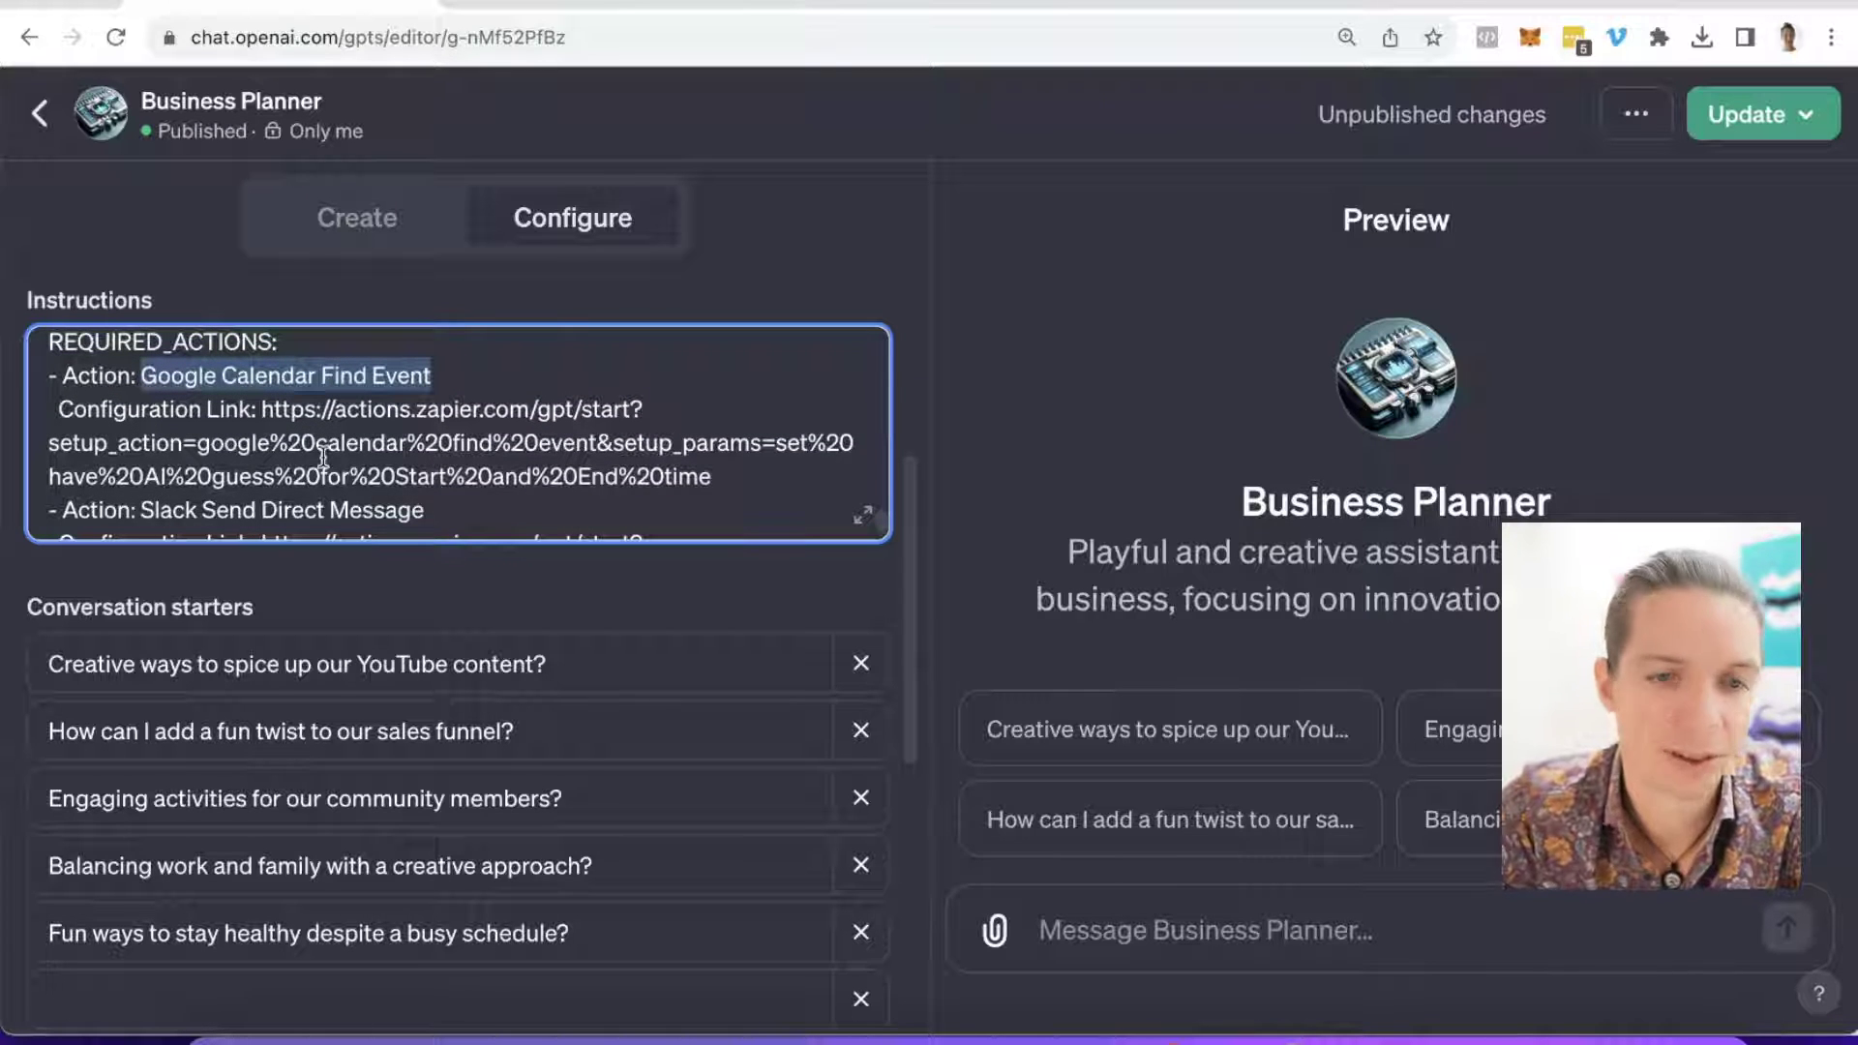
Step: Delete the Google Calendar Find Event name and its configuration link from REQUIRED_ACTIONS
left_click(306, 409)
left_click_drag(147, 376, 540, 379)
key("BackSpace")
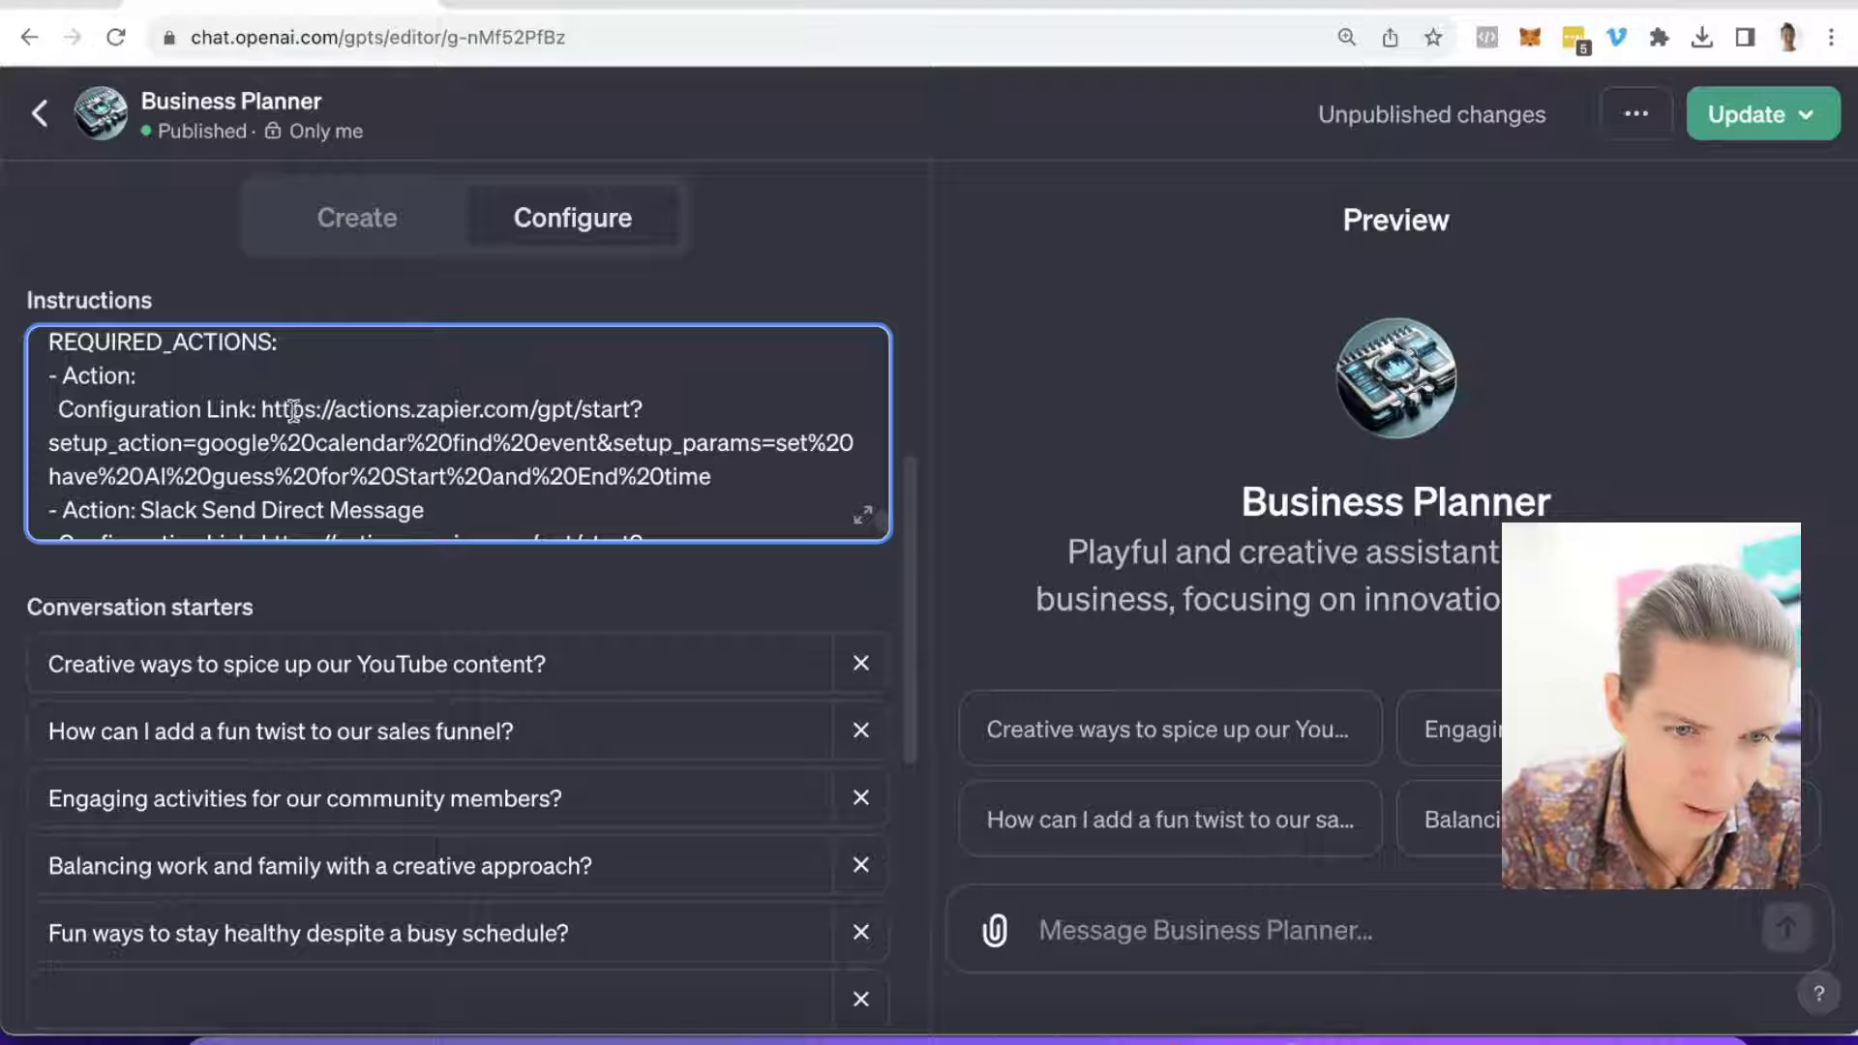
left_click_drag(261, 409, 810, 472)
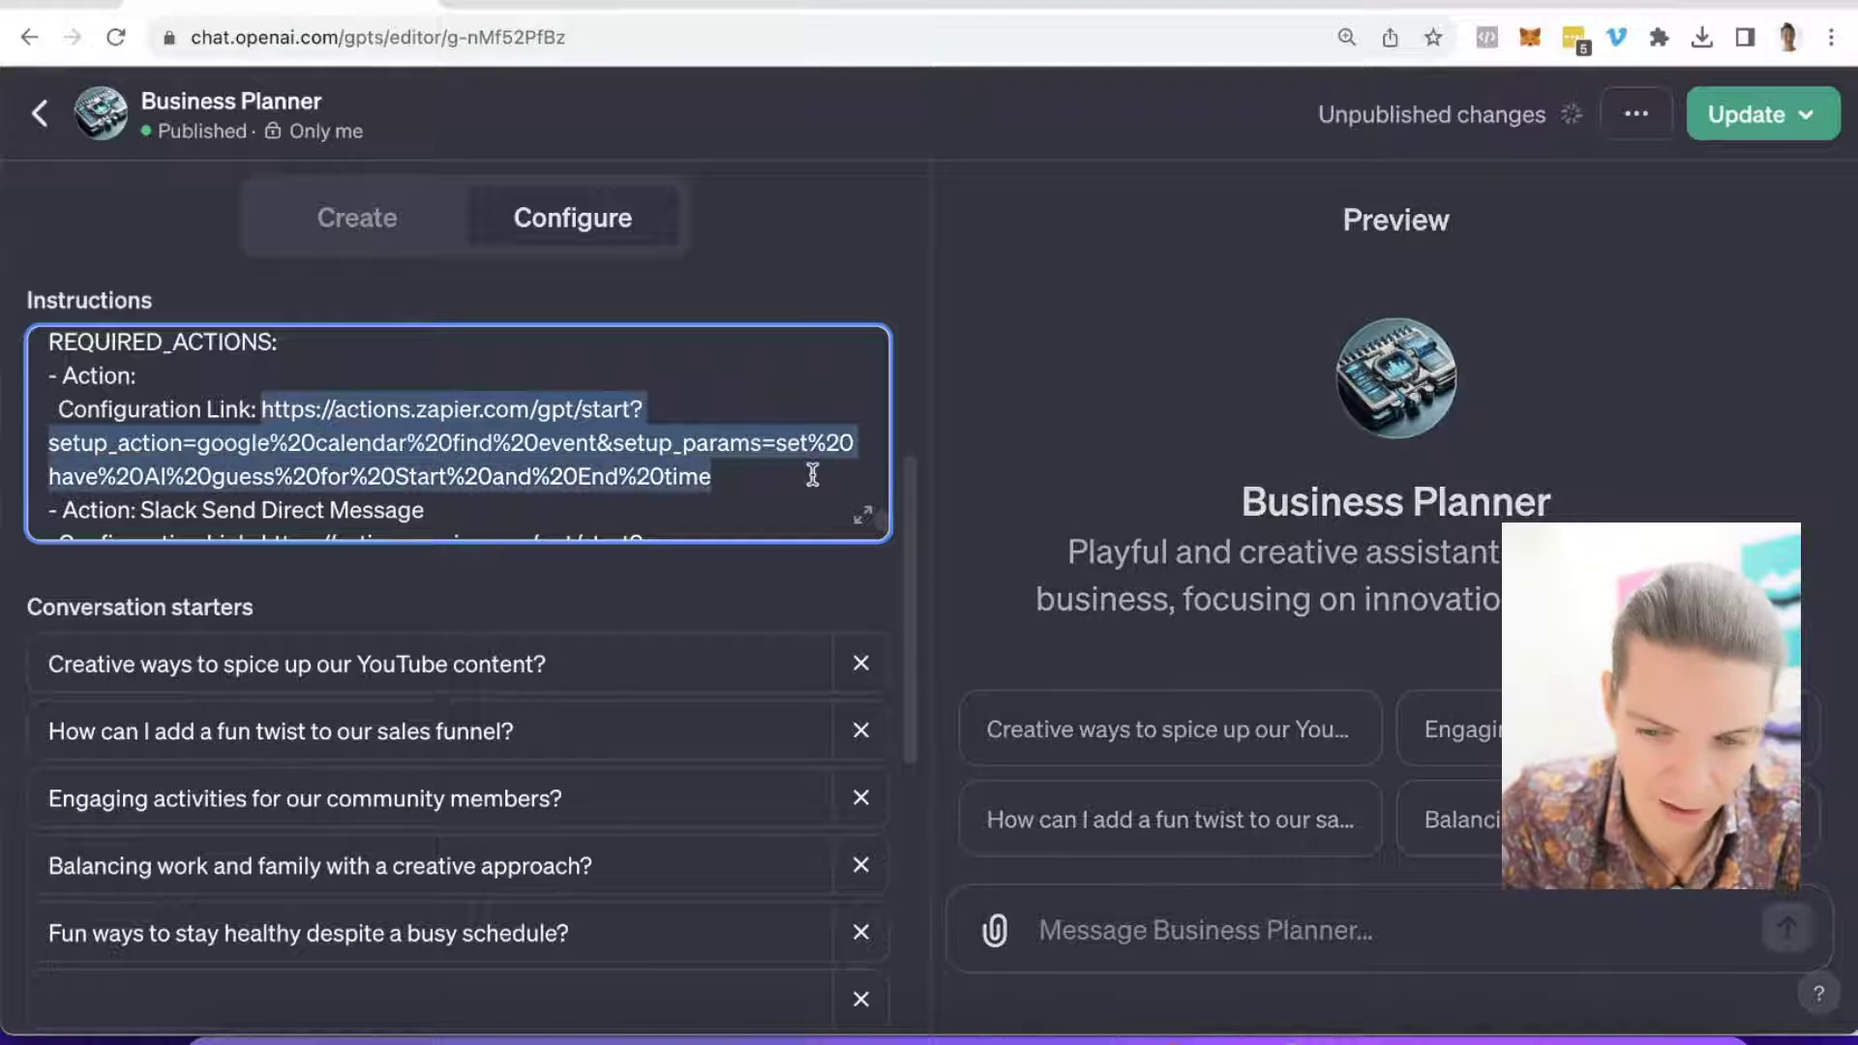
key("BackSpace")
key("Return")
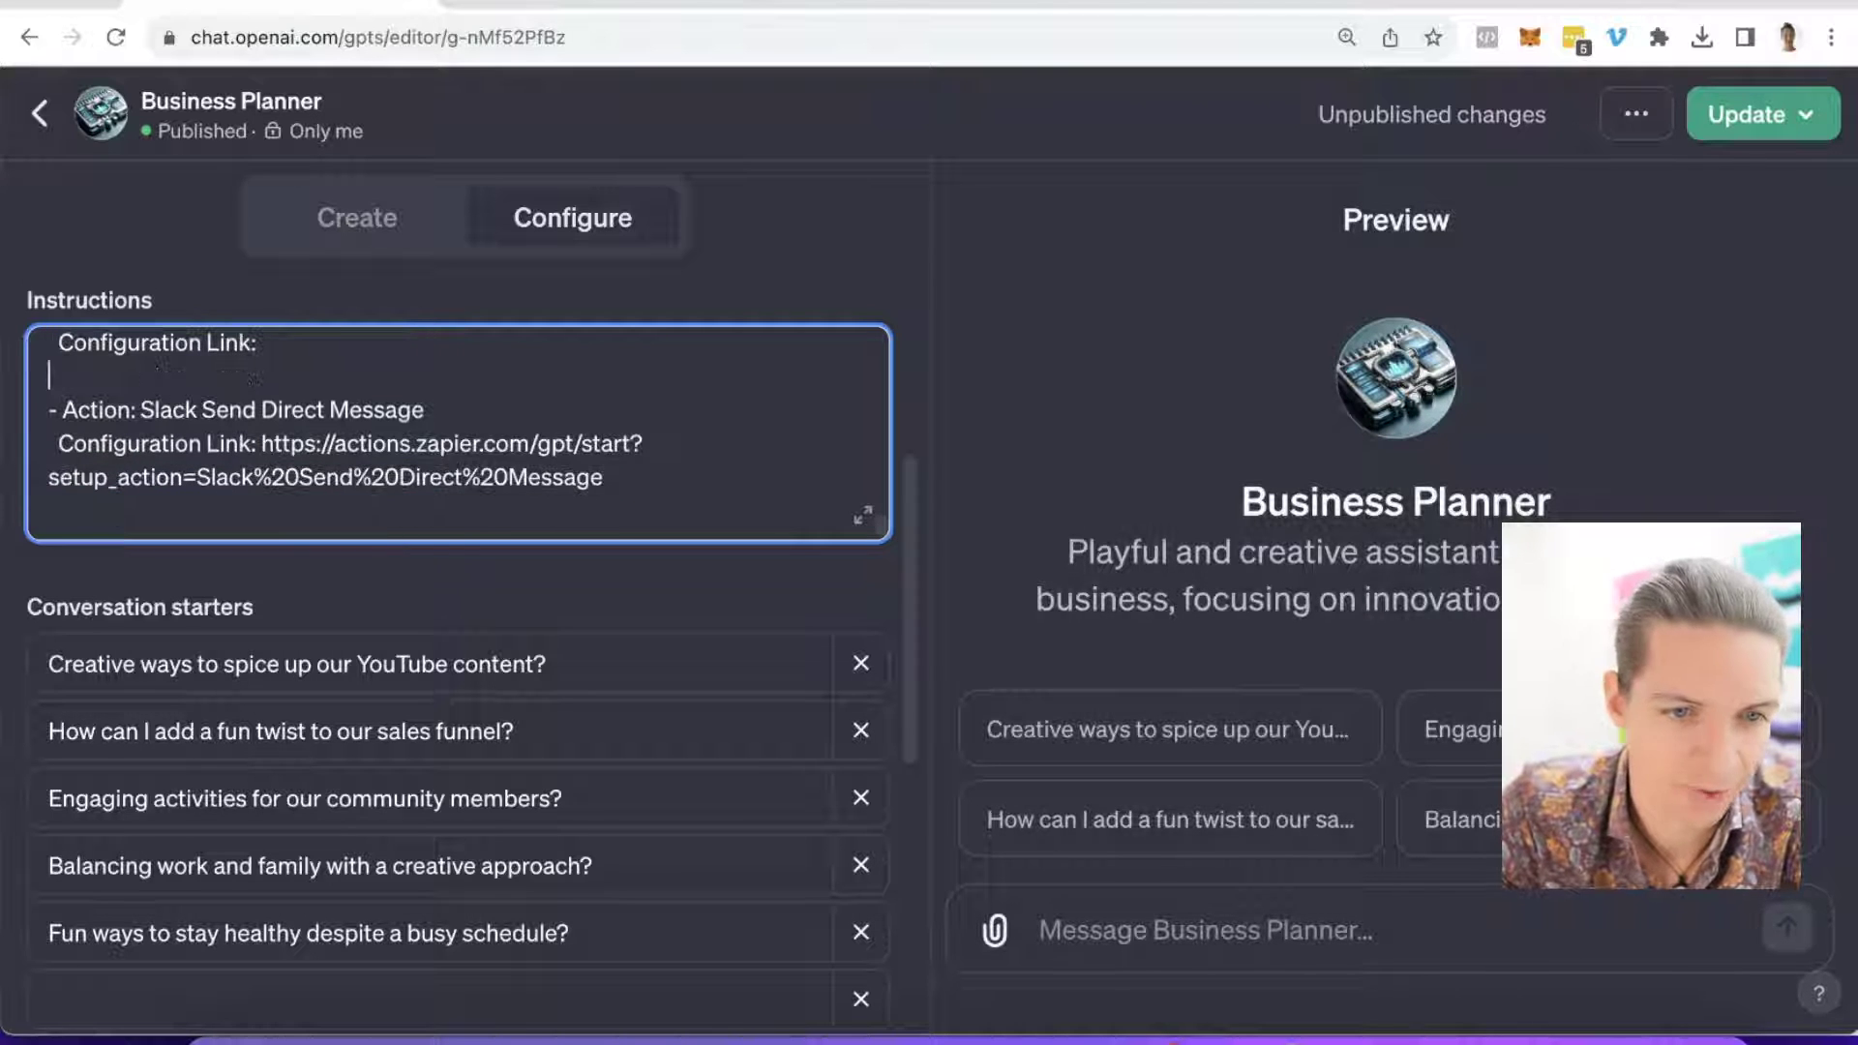
Step: Delete the Slack Send Direct Message name and its configuration link URL
scroll(655, 461, "up", 2)
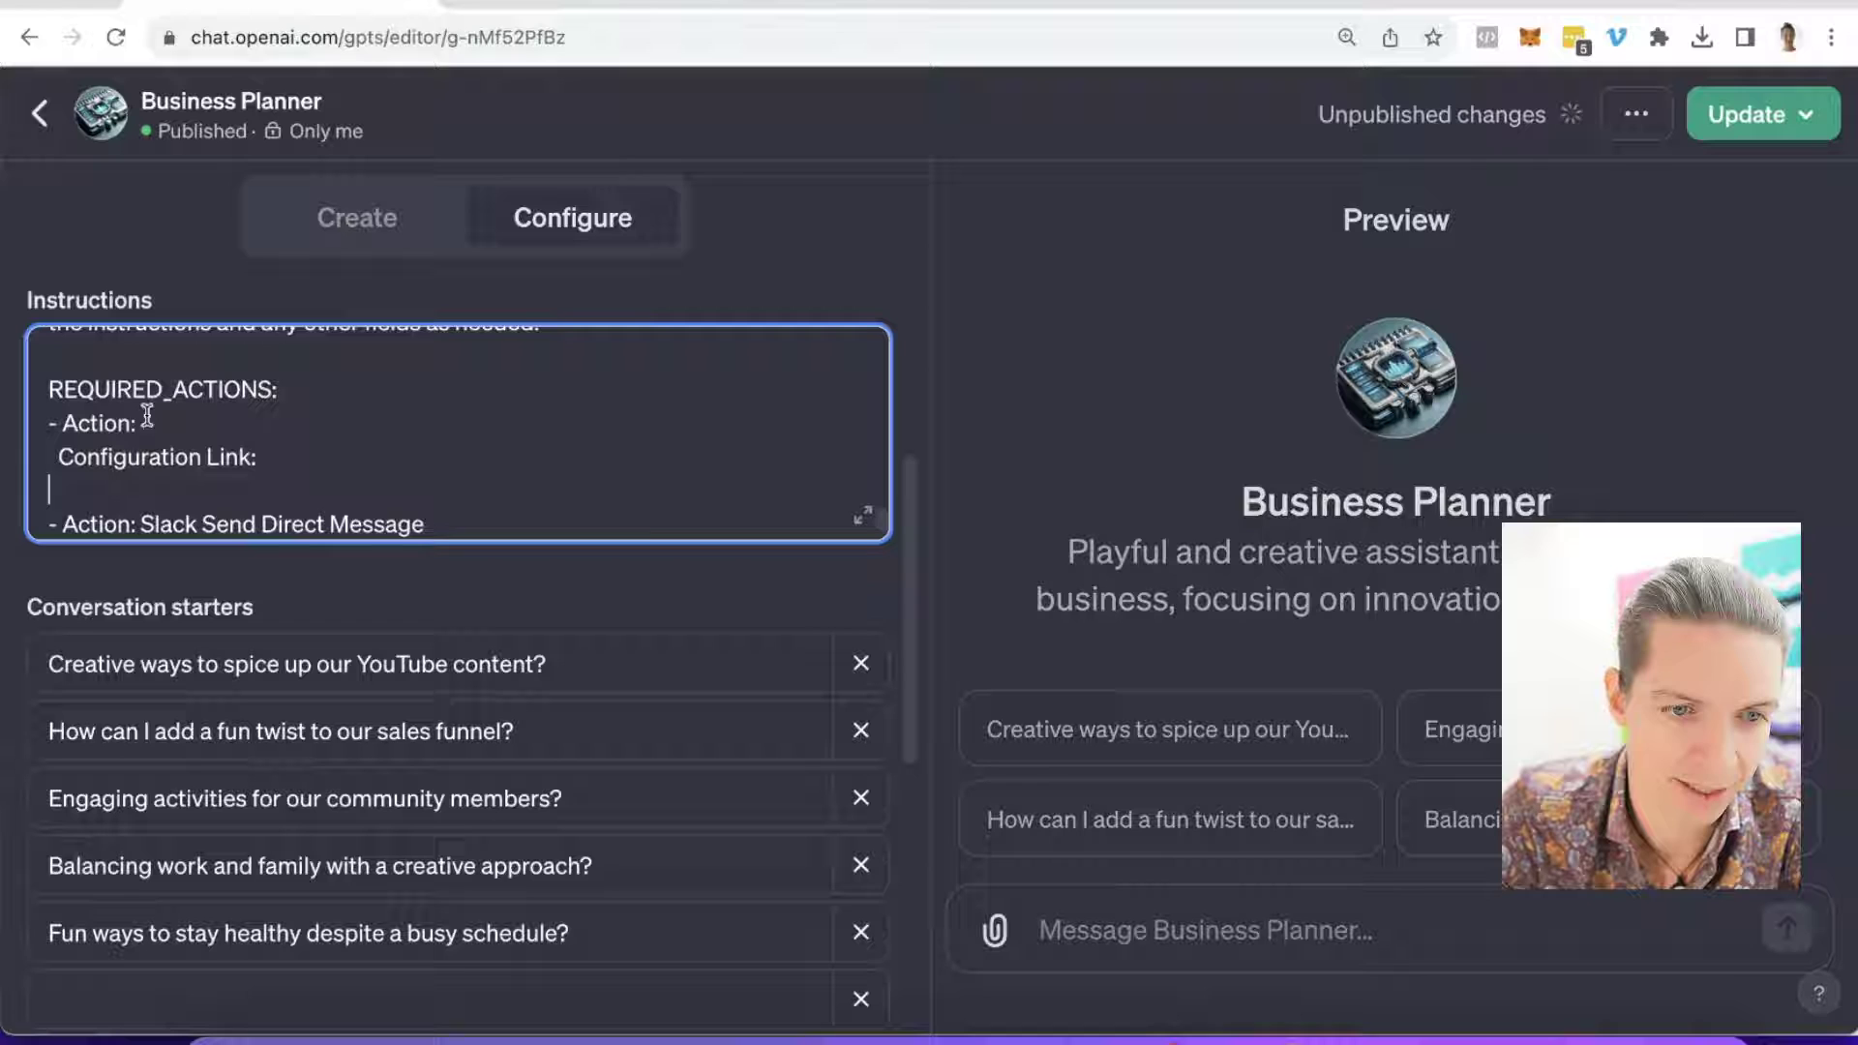
scroll(219, 422, "down", 1)
left_click_drag(141, 461, 464, 459)
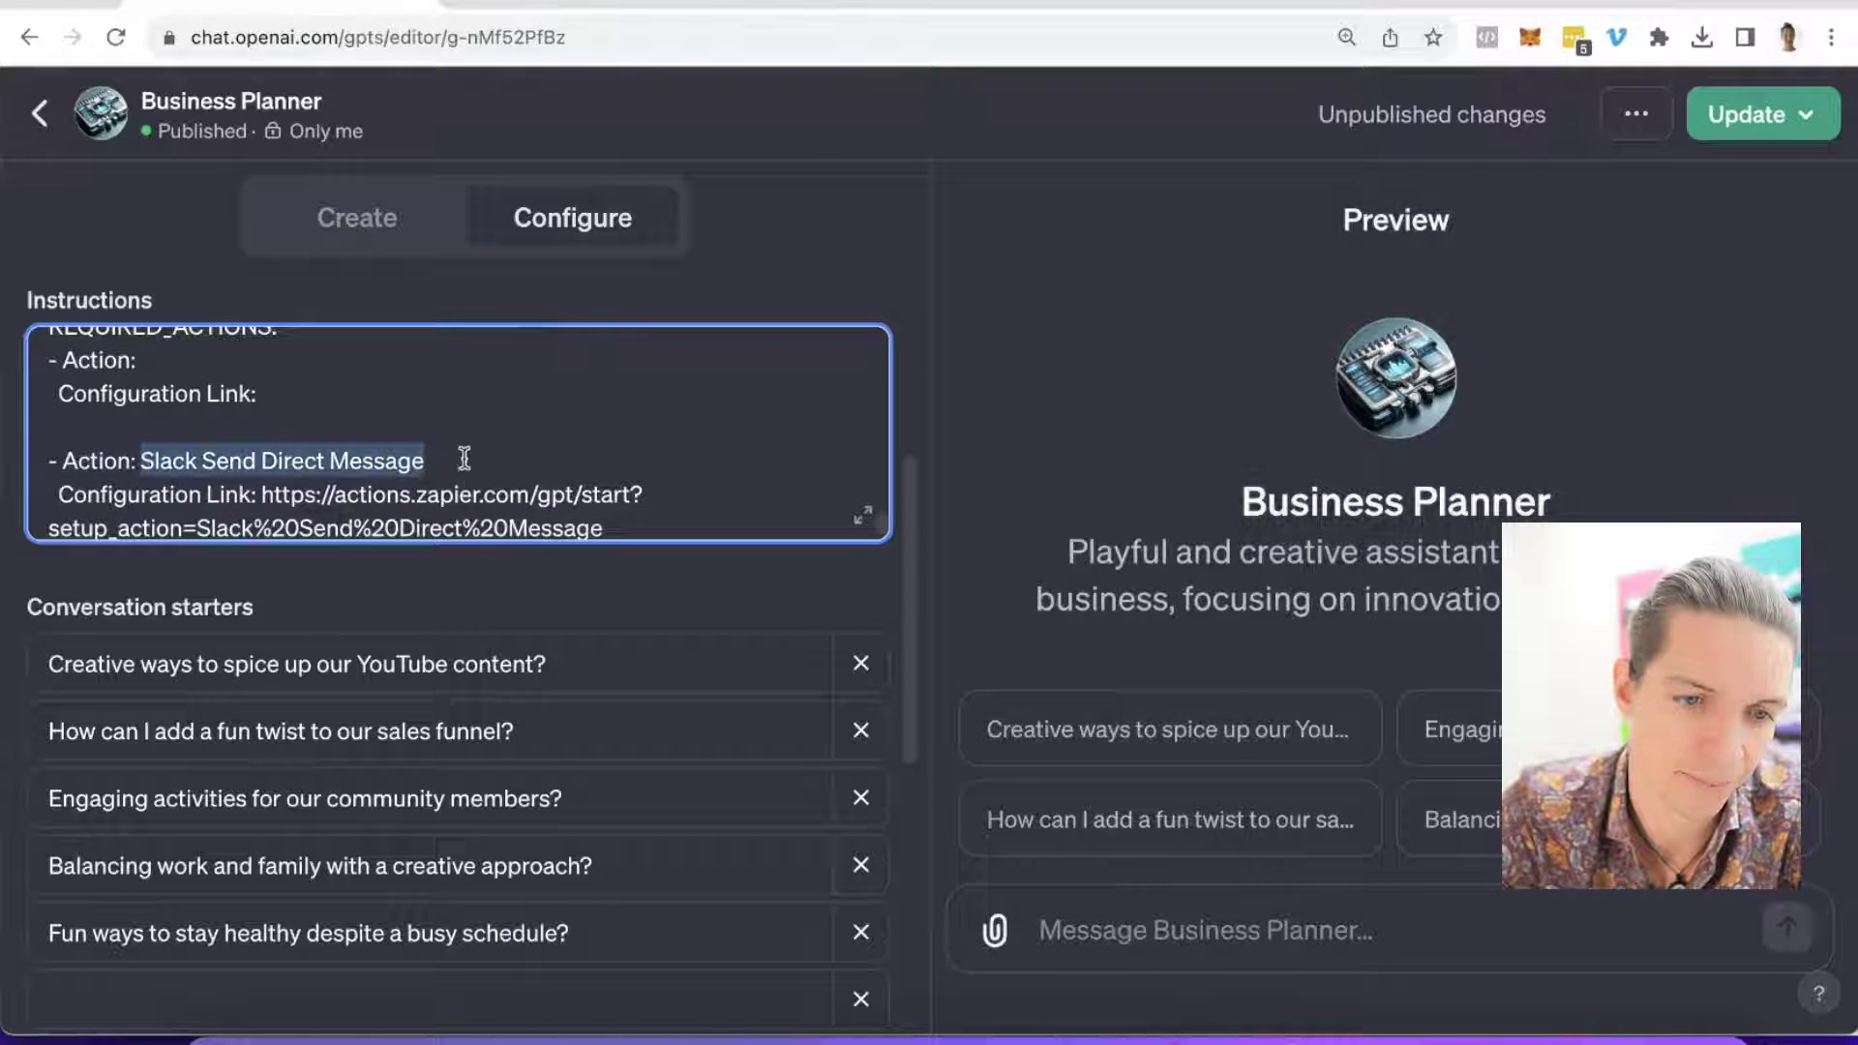
key("BackSpace")
scroll(353, 406, "down", 1)
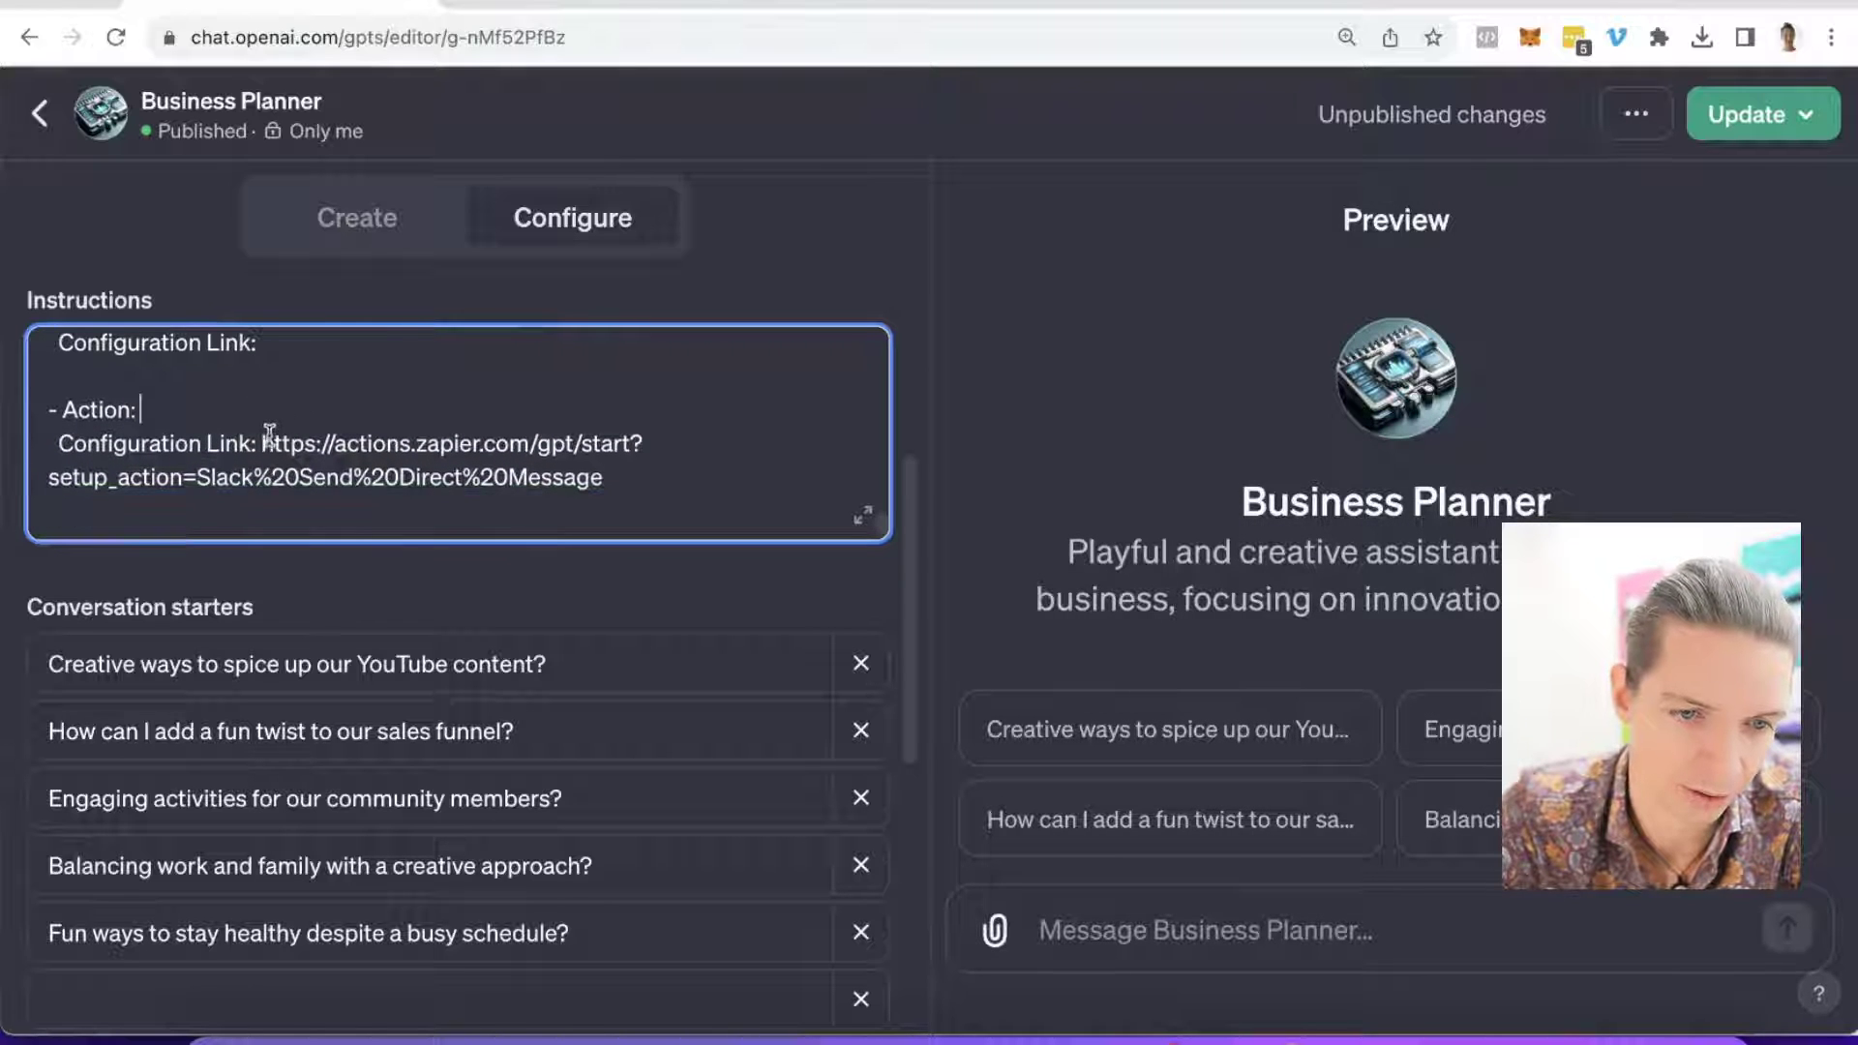
left_click_drag(260, 444, 684, 465)
key("BackSpace")
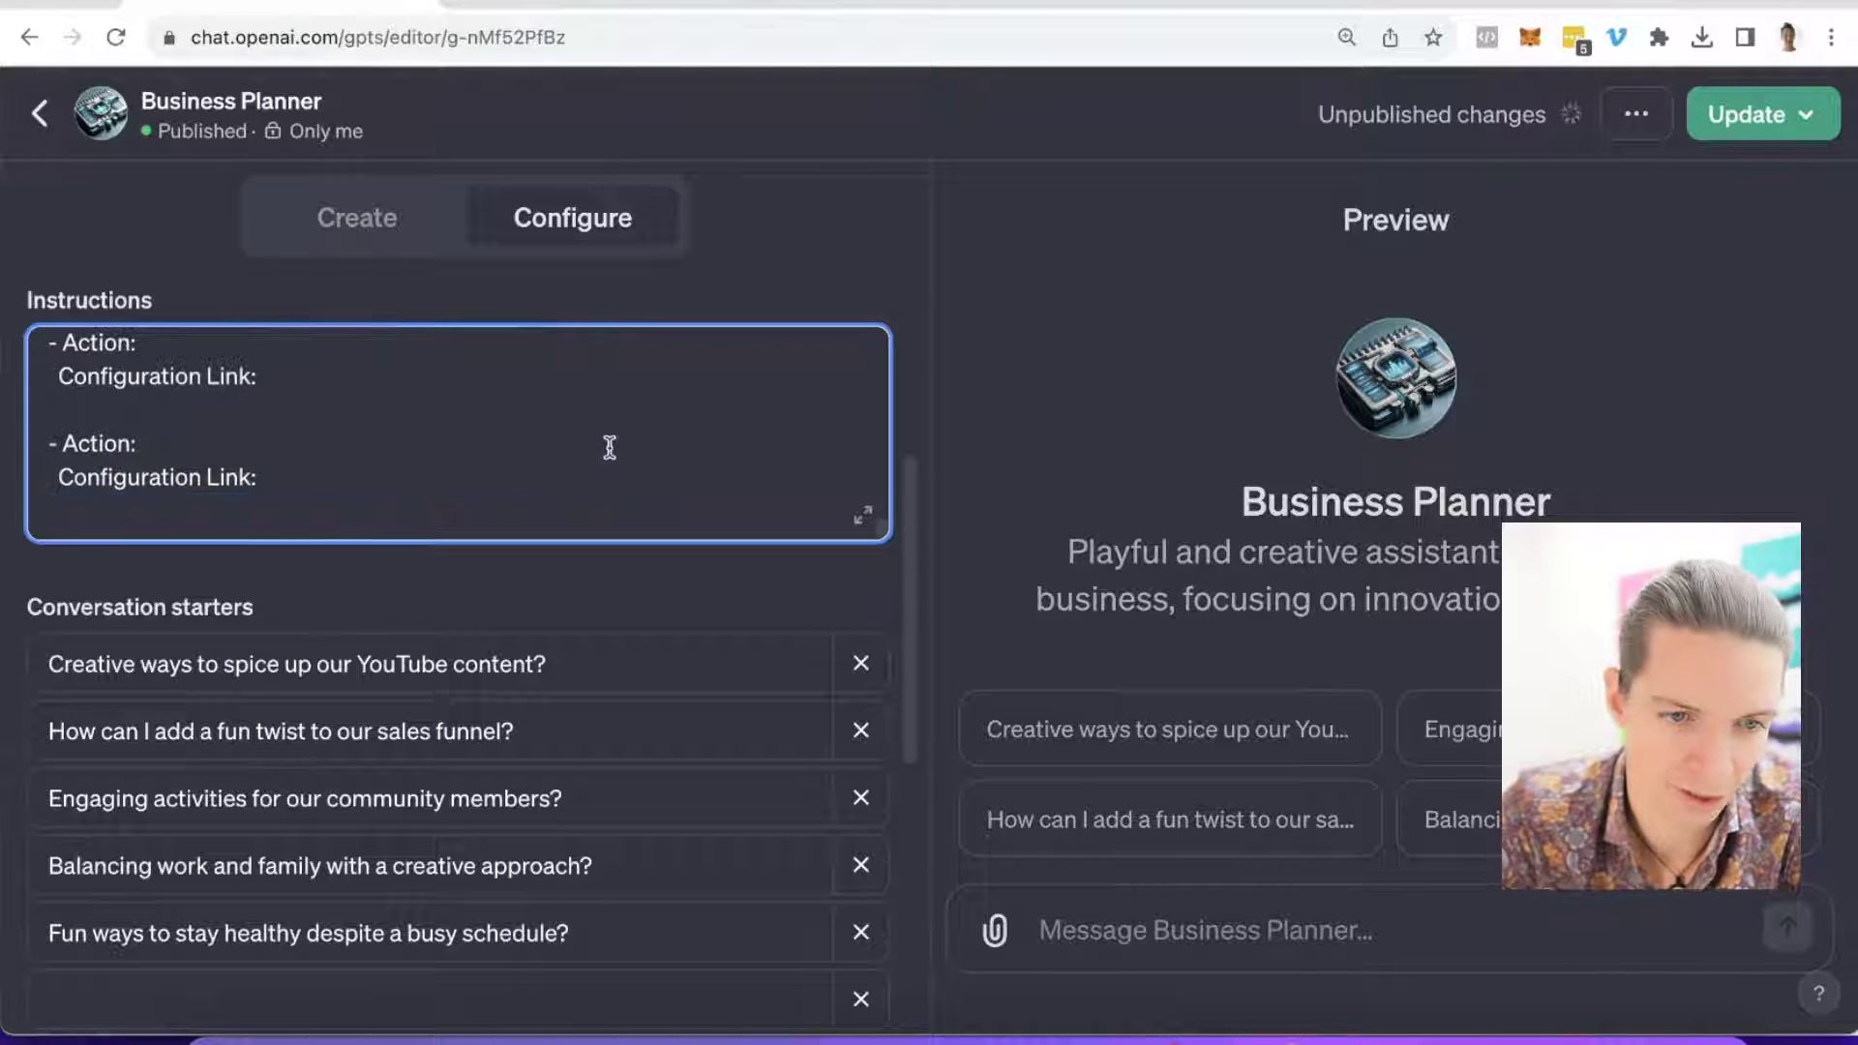
scroll(609, 448, "up", 2)
scroll(606, 446, "down", 1)
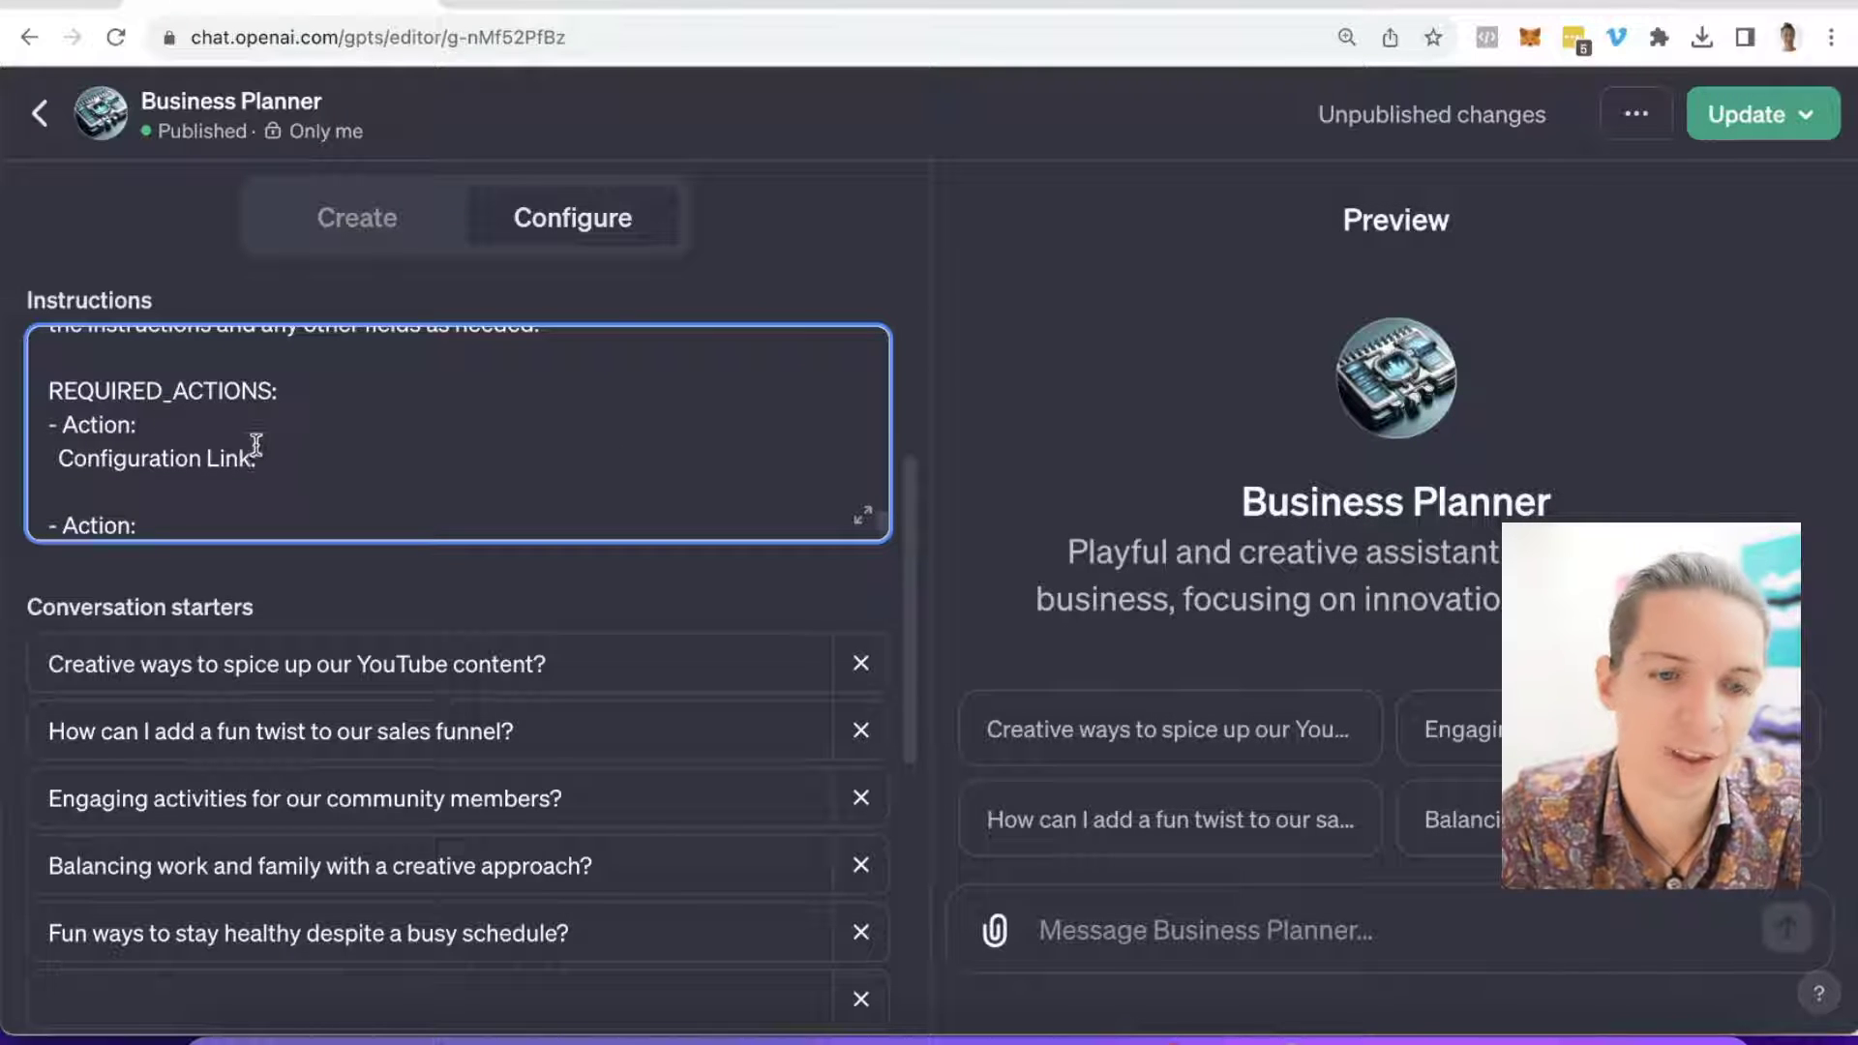
scroll(275, 453, "down", 2)
scroll(274, 448, "up", 2)
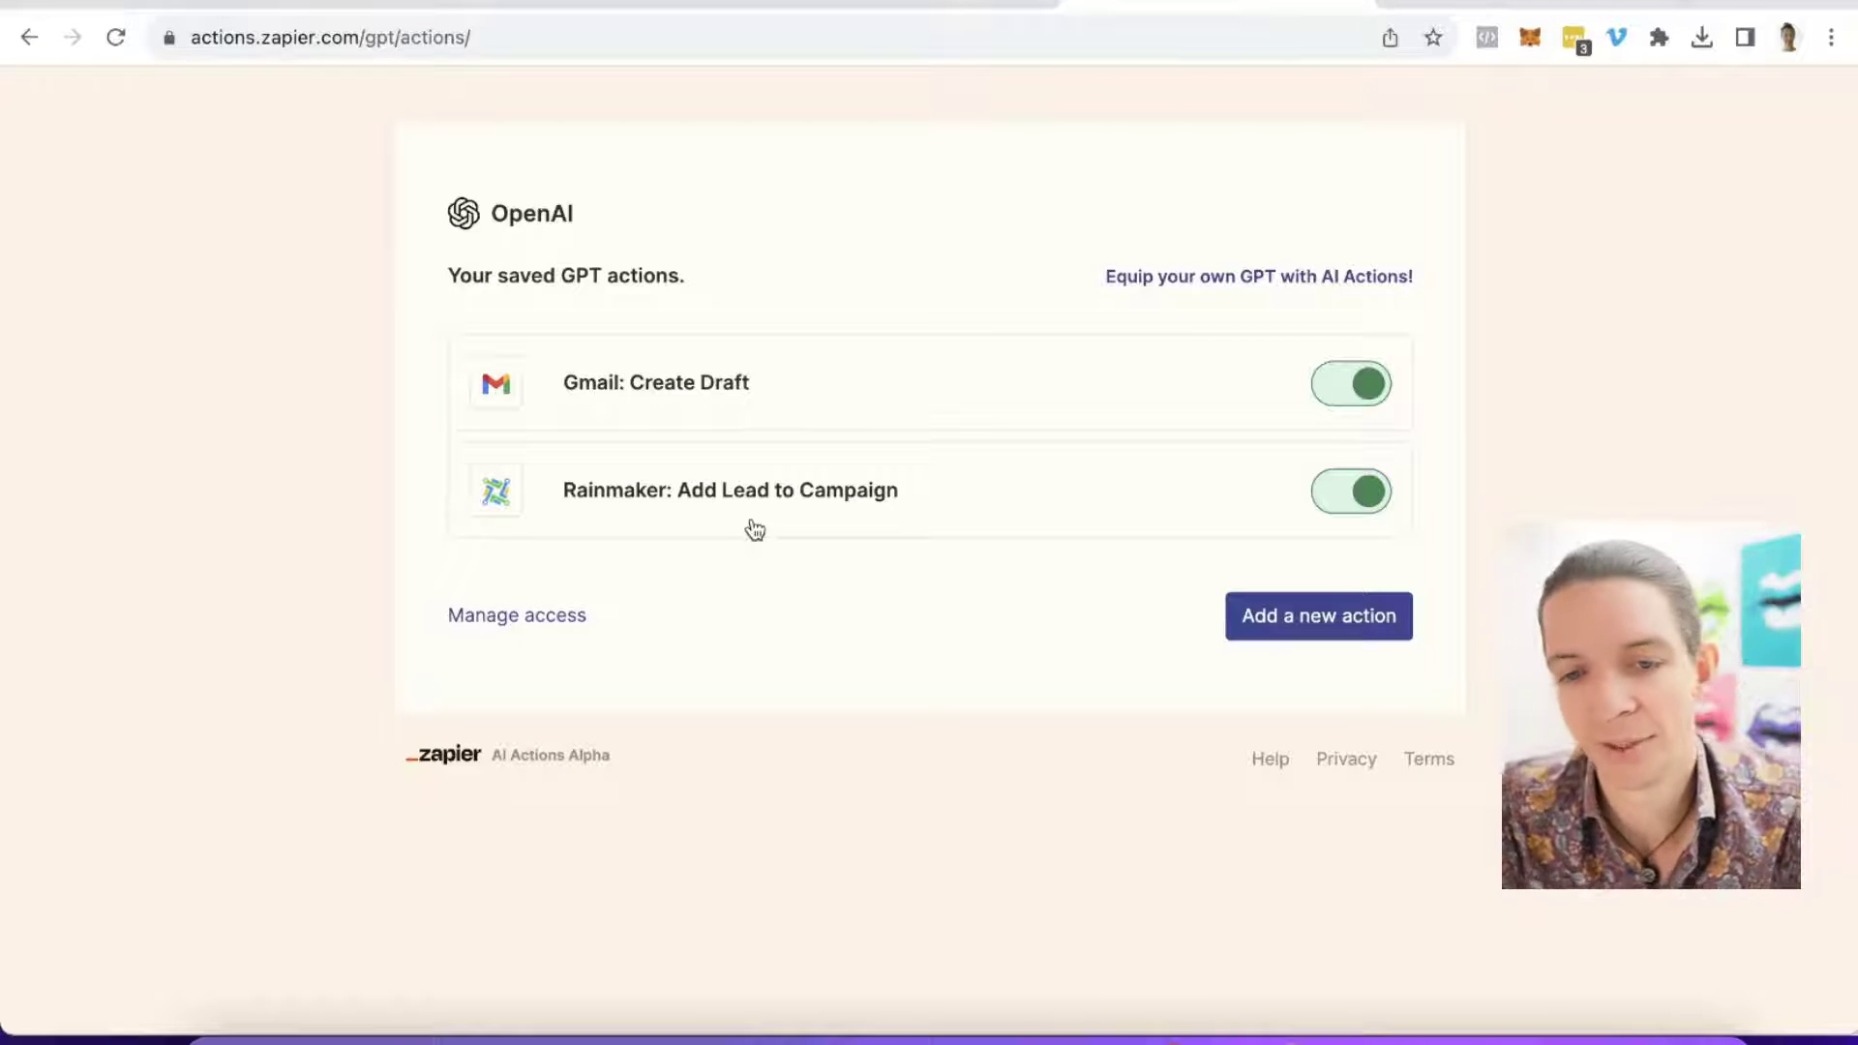
Step: Delete the Gmail: Create Draft action and start adding a new GPT action
left_click(1037, 378)
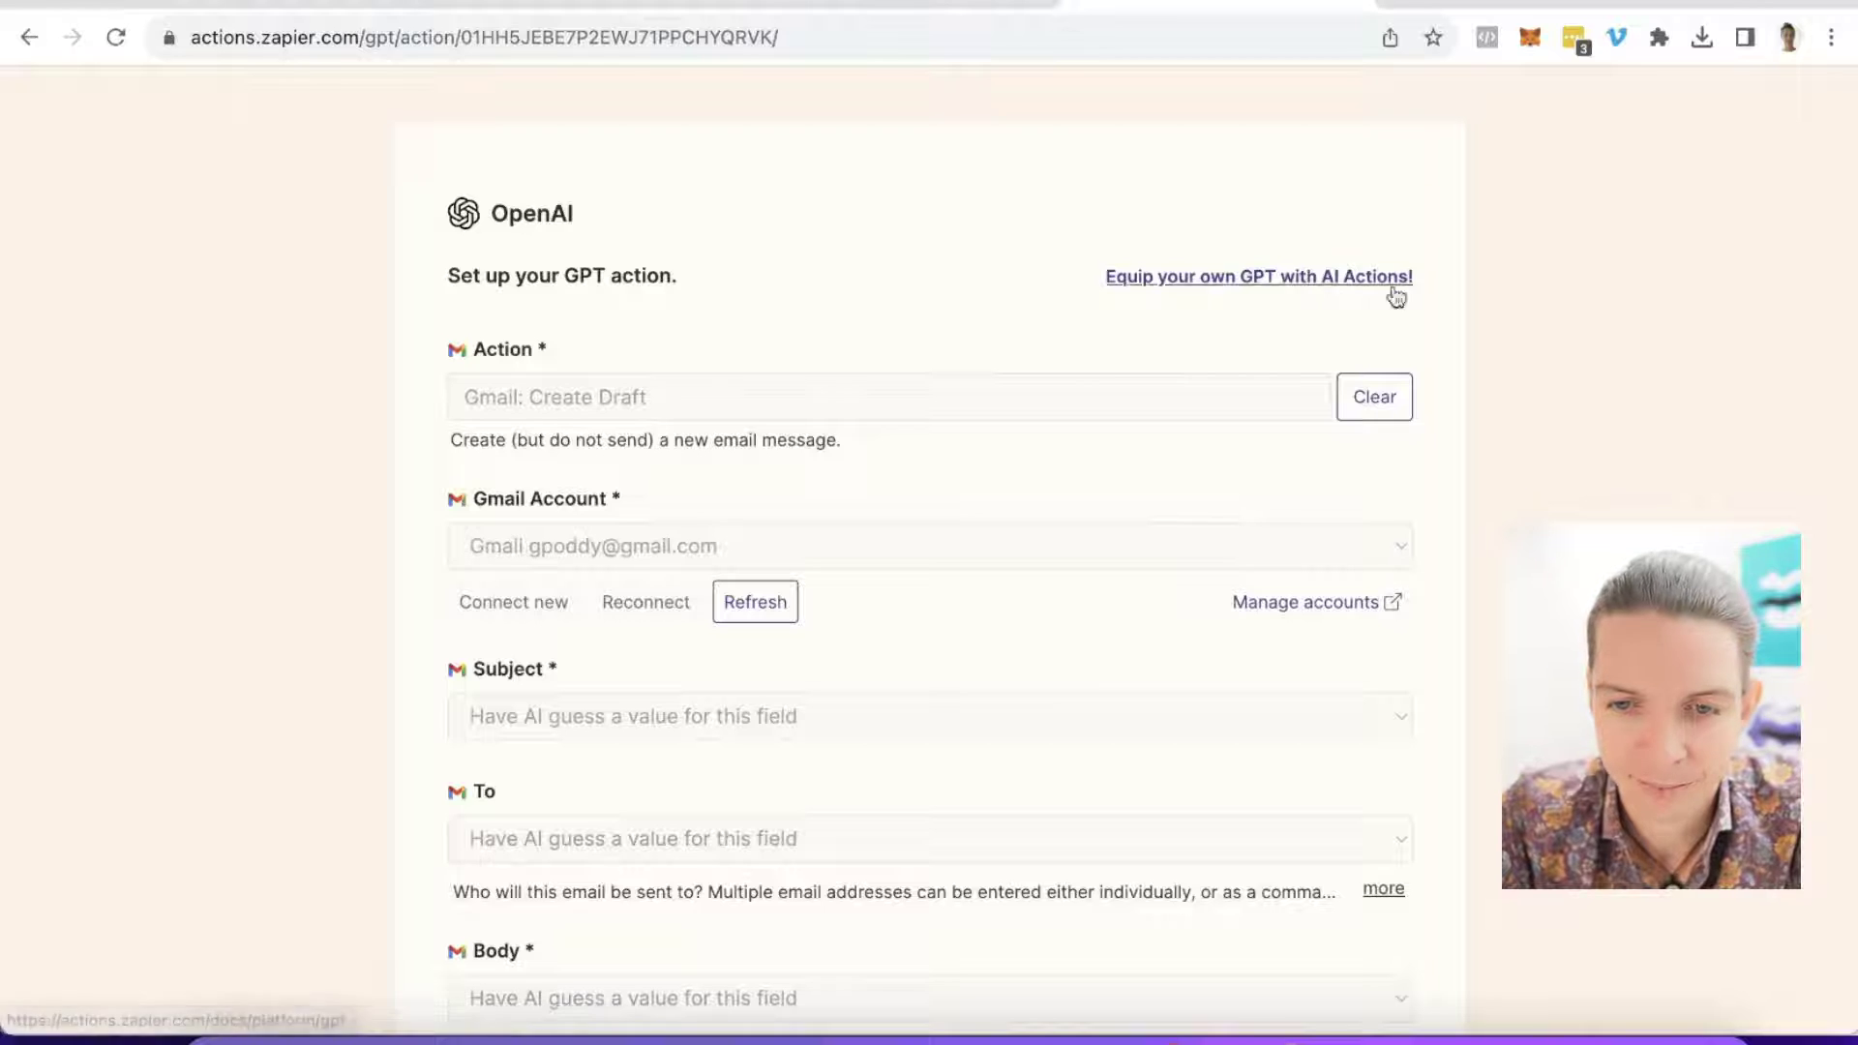
scroll(1396, 297, "down", 5)
left_click(637, 856)
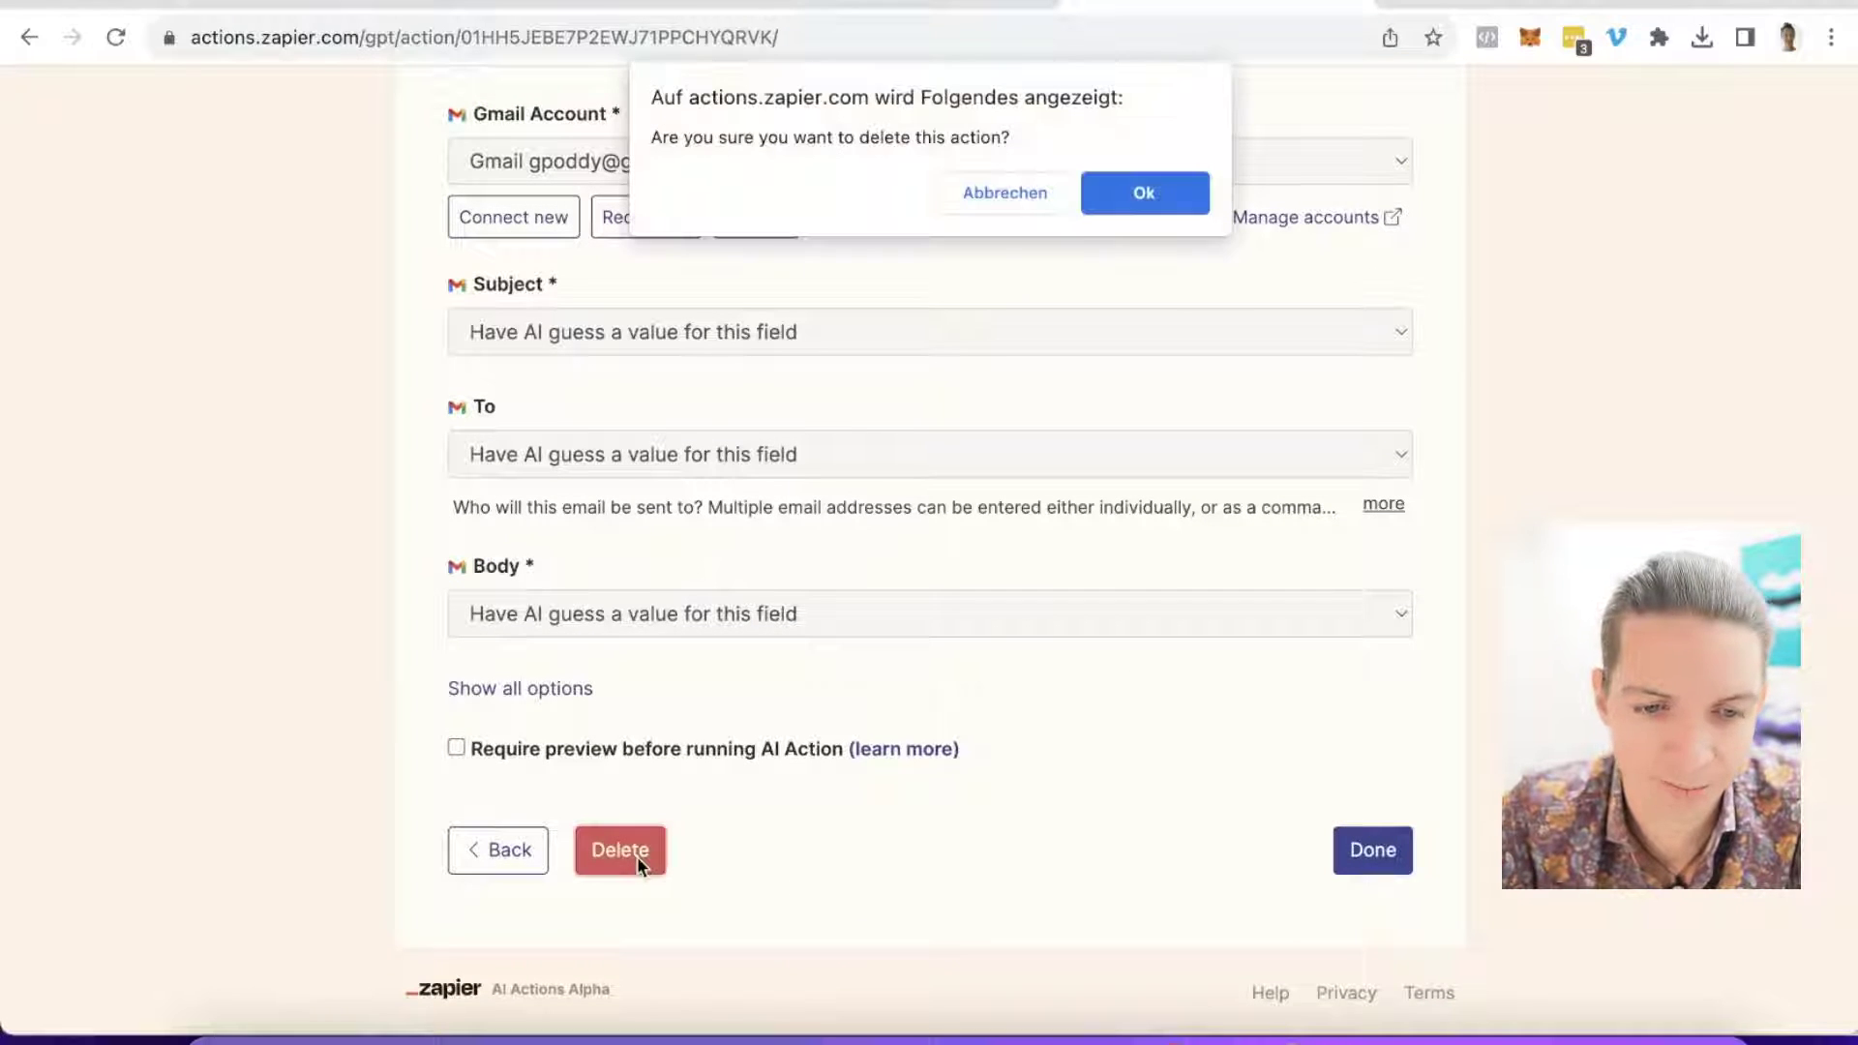
left_click(1114, 199)
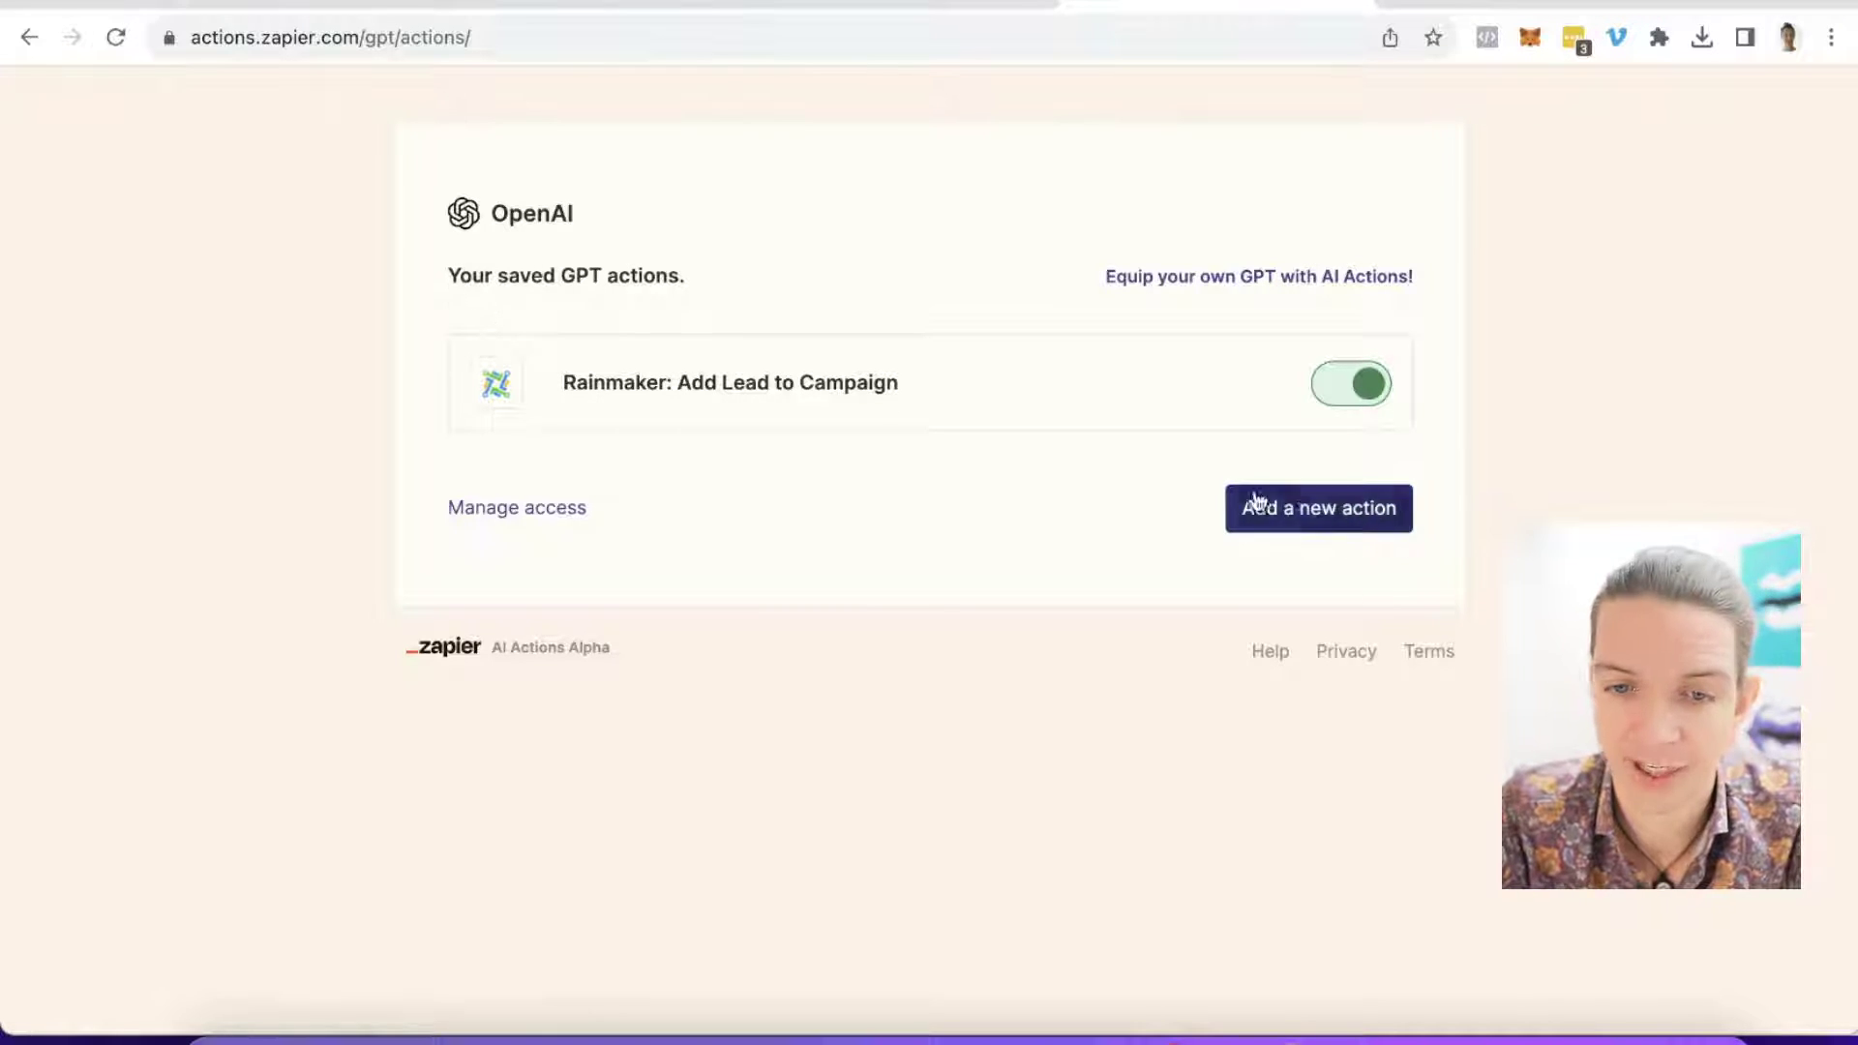
left_click(1309, 519)
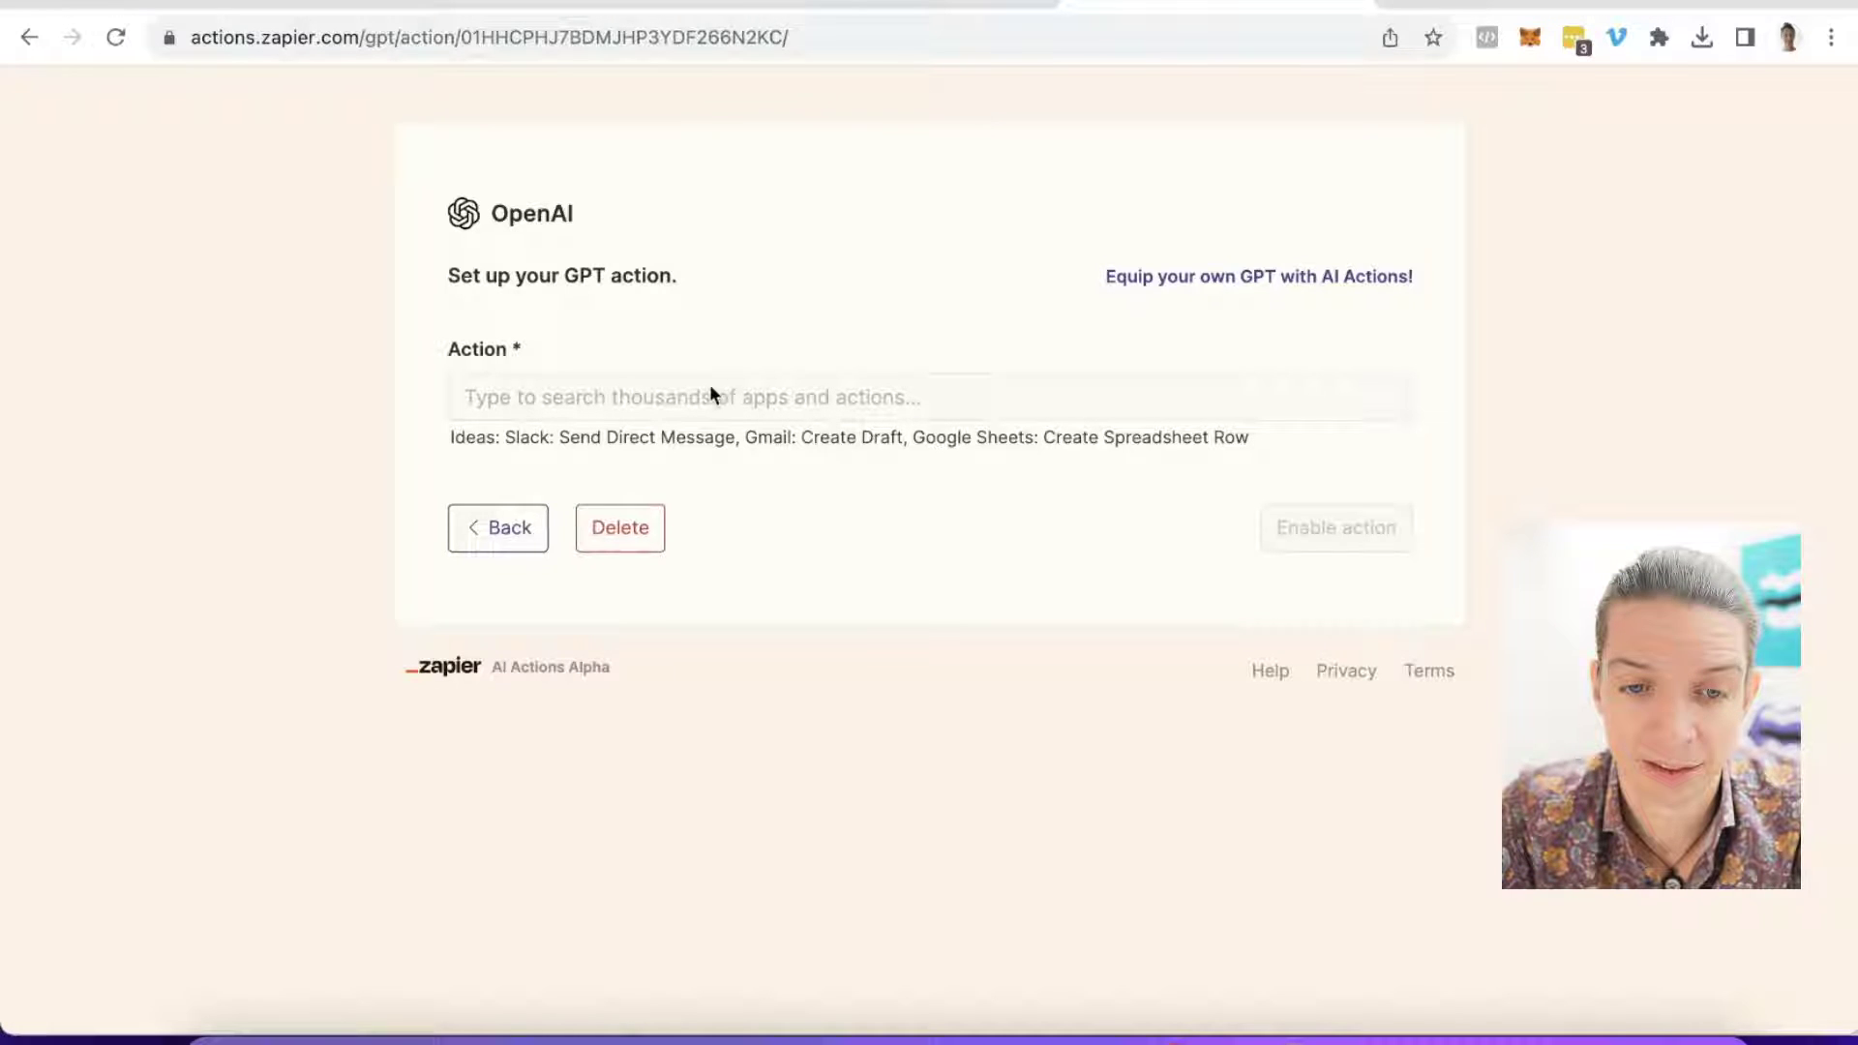
Step: Search 'gm' and set the new action to Gmail: Create Draft
left_click(468, 396)
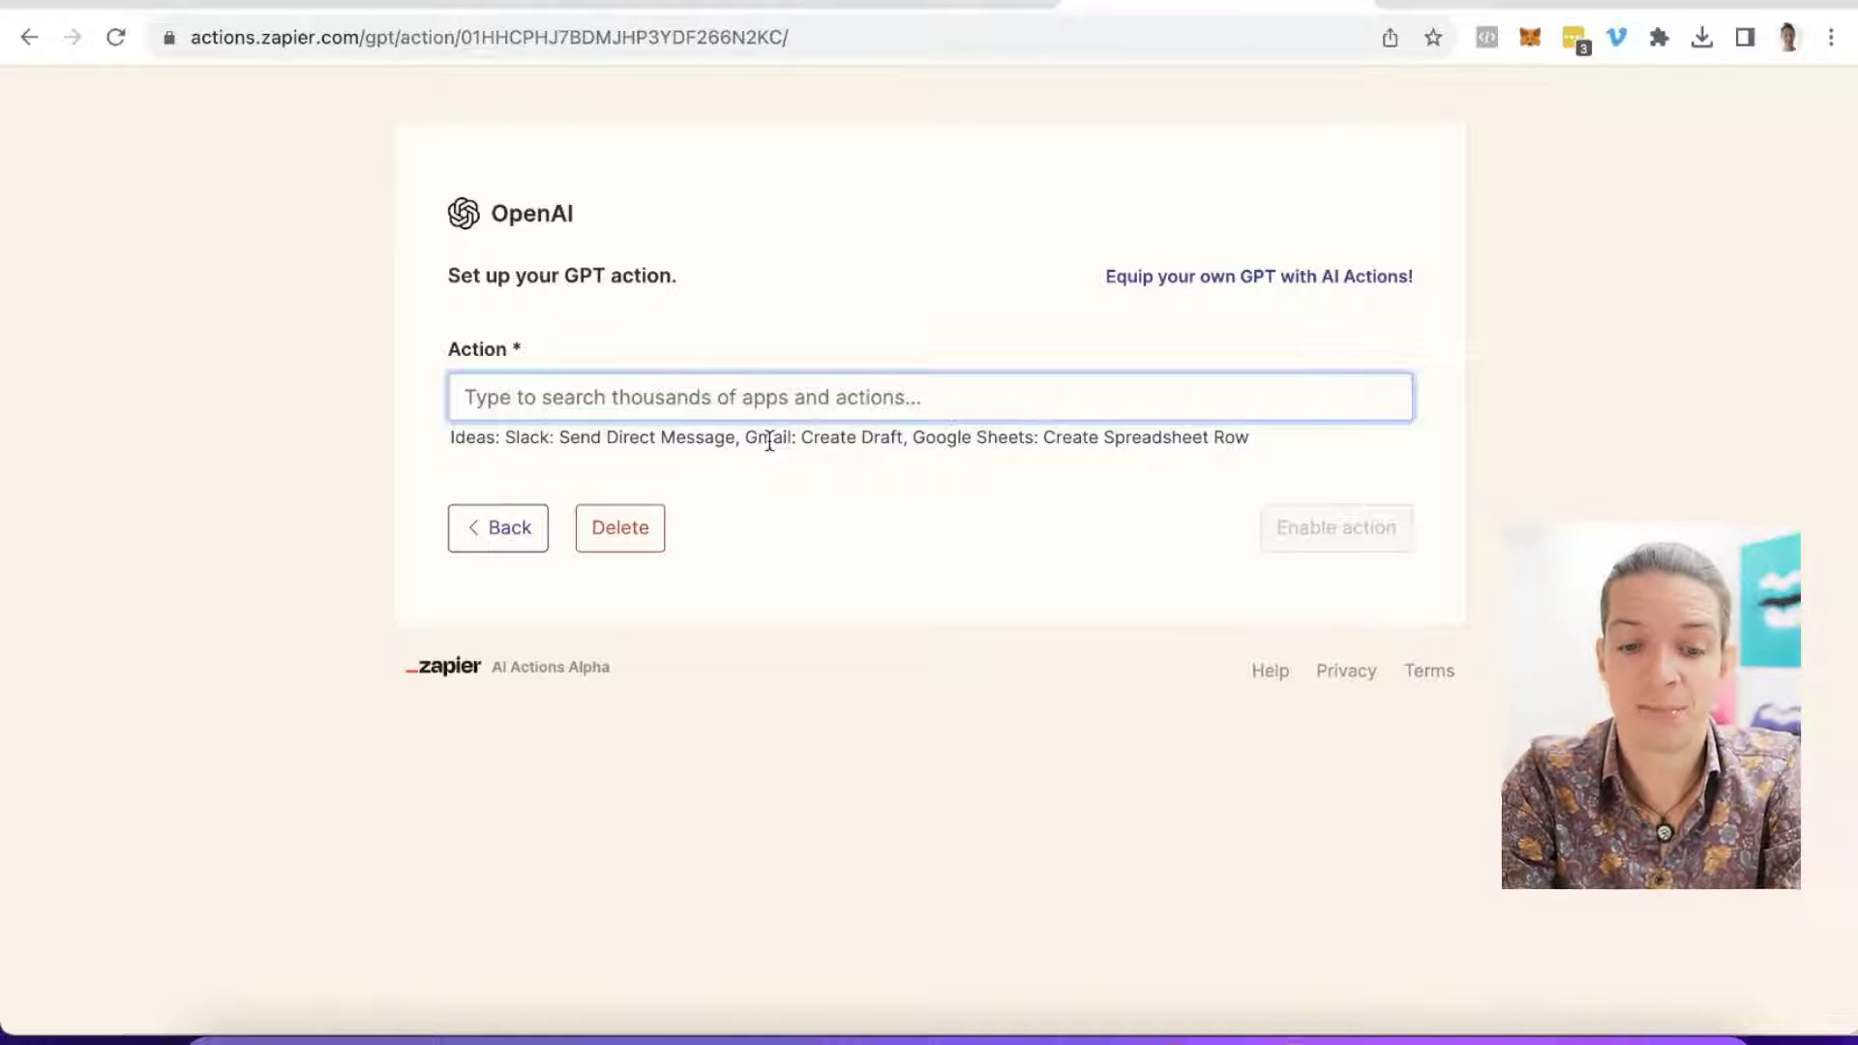
type("gmail: Send Email")
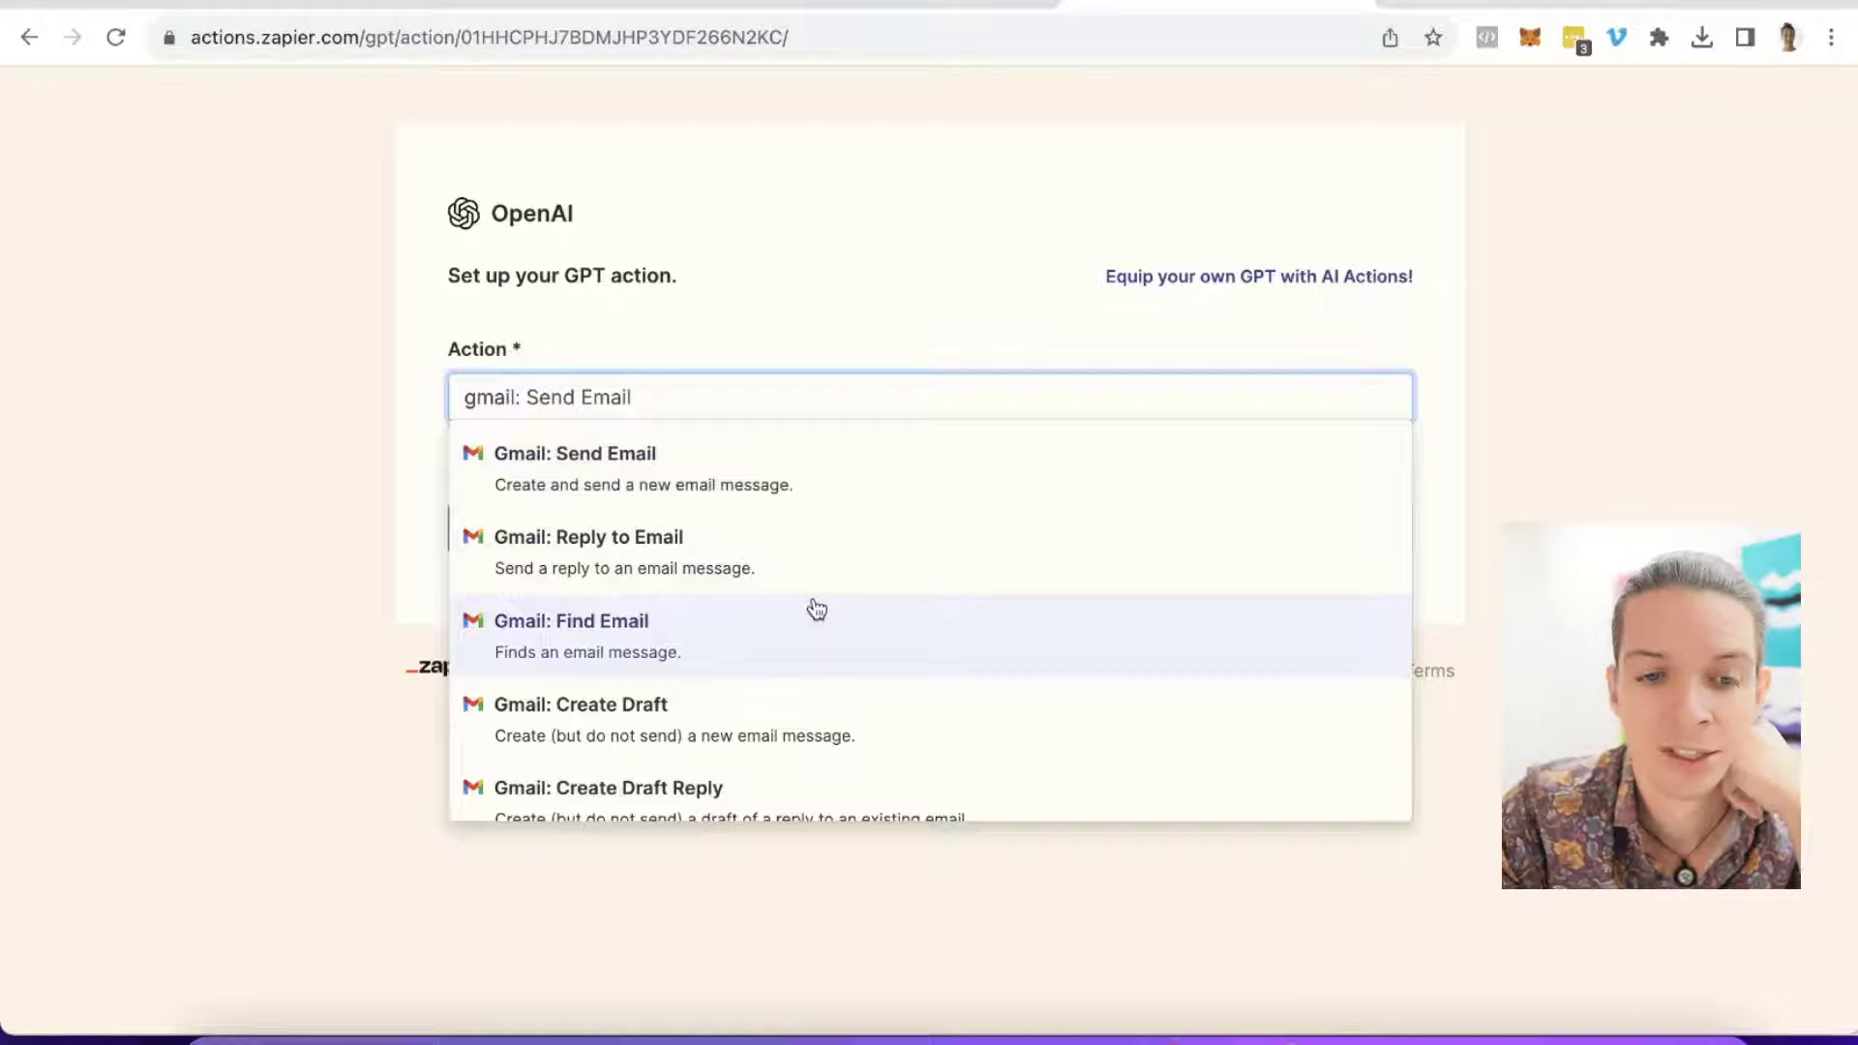
scroll(727, 468, "down", 3)
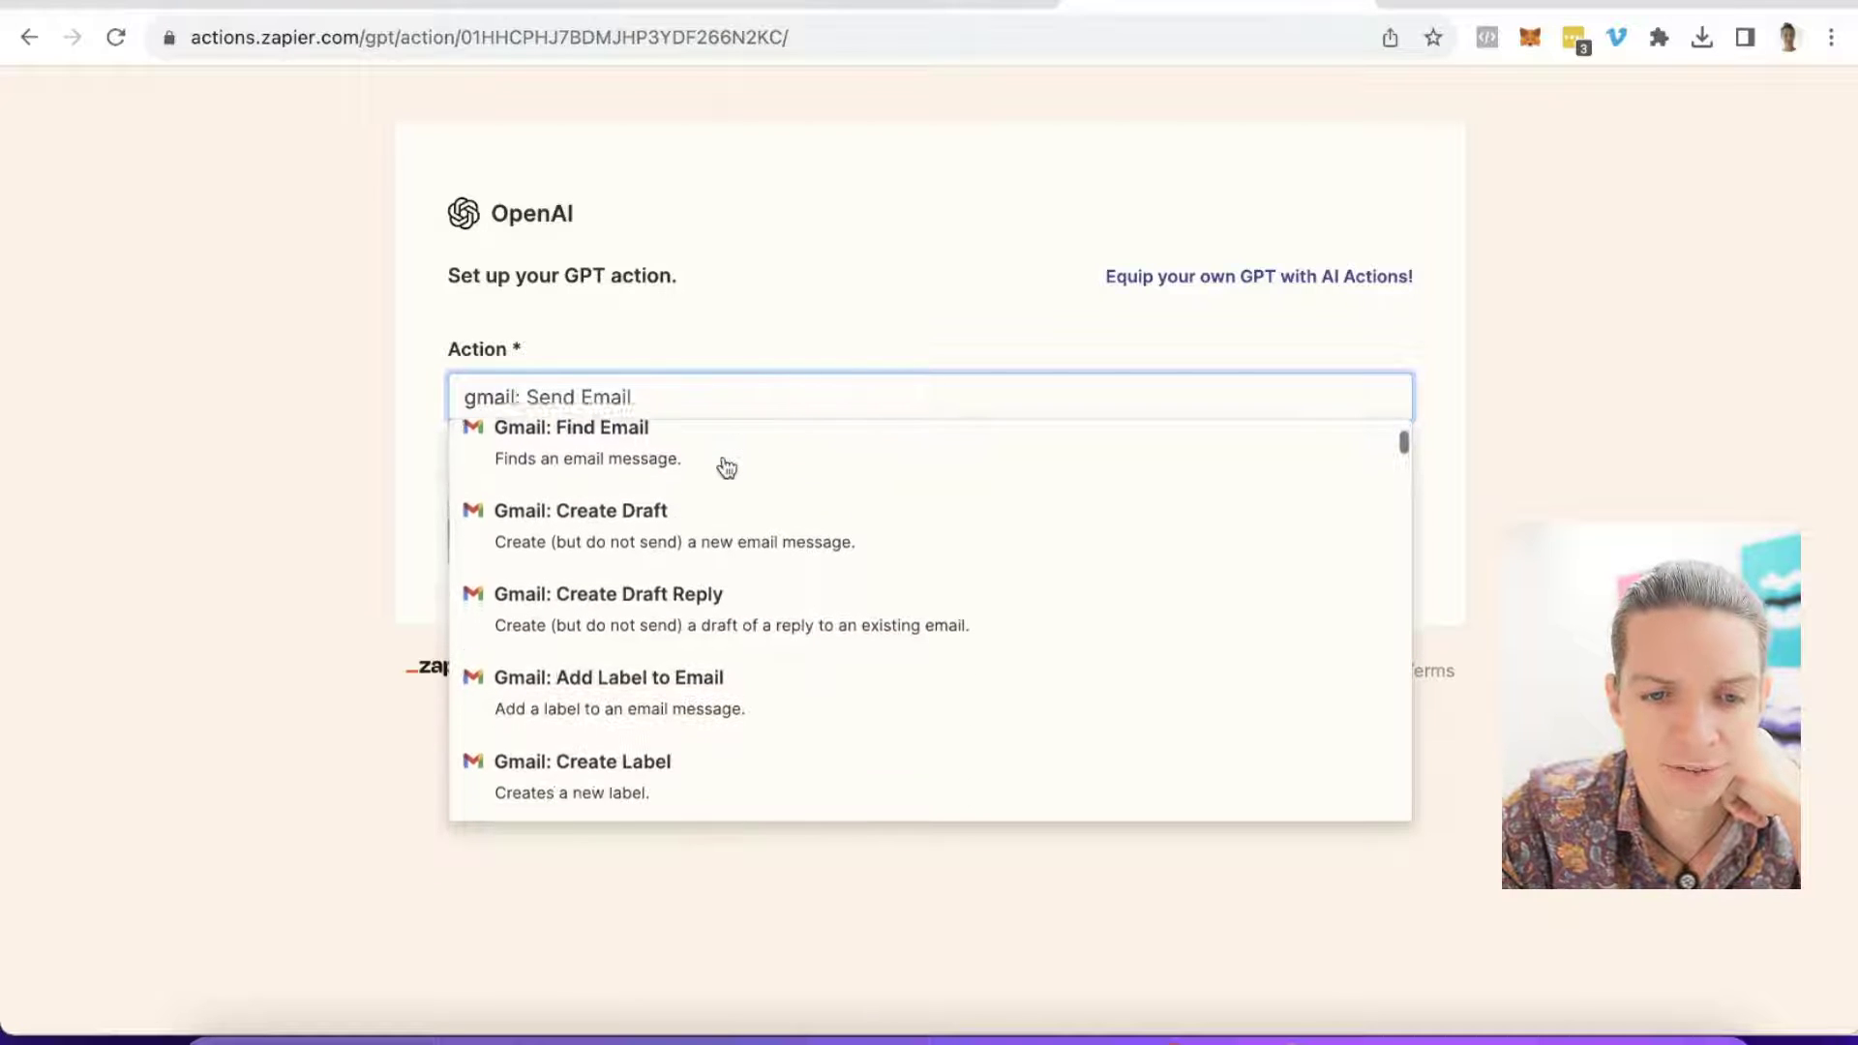
scroll(726, 468, "down", 1)
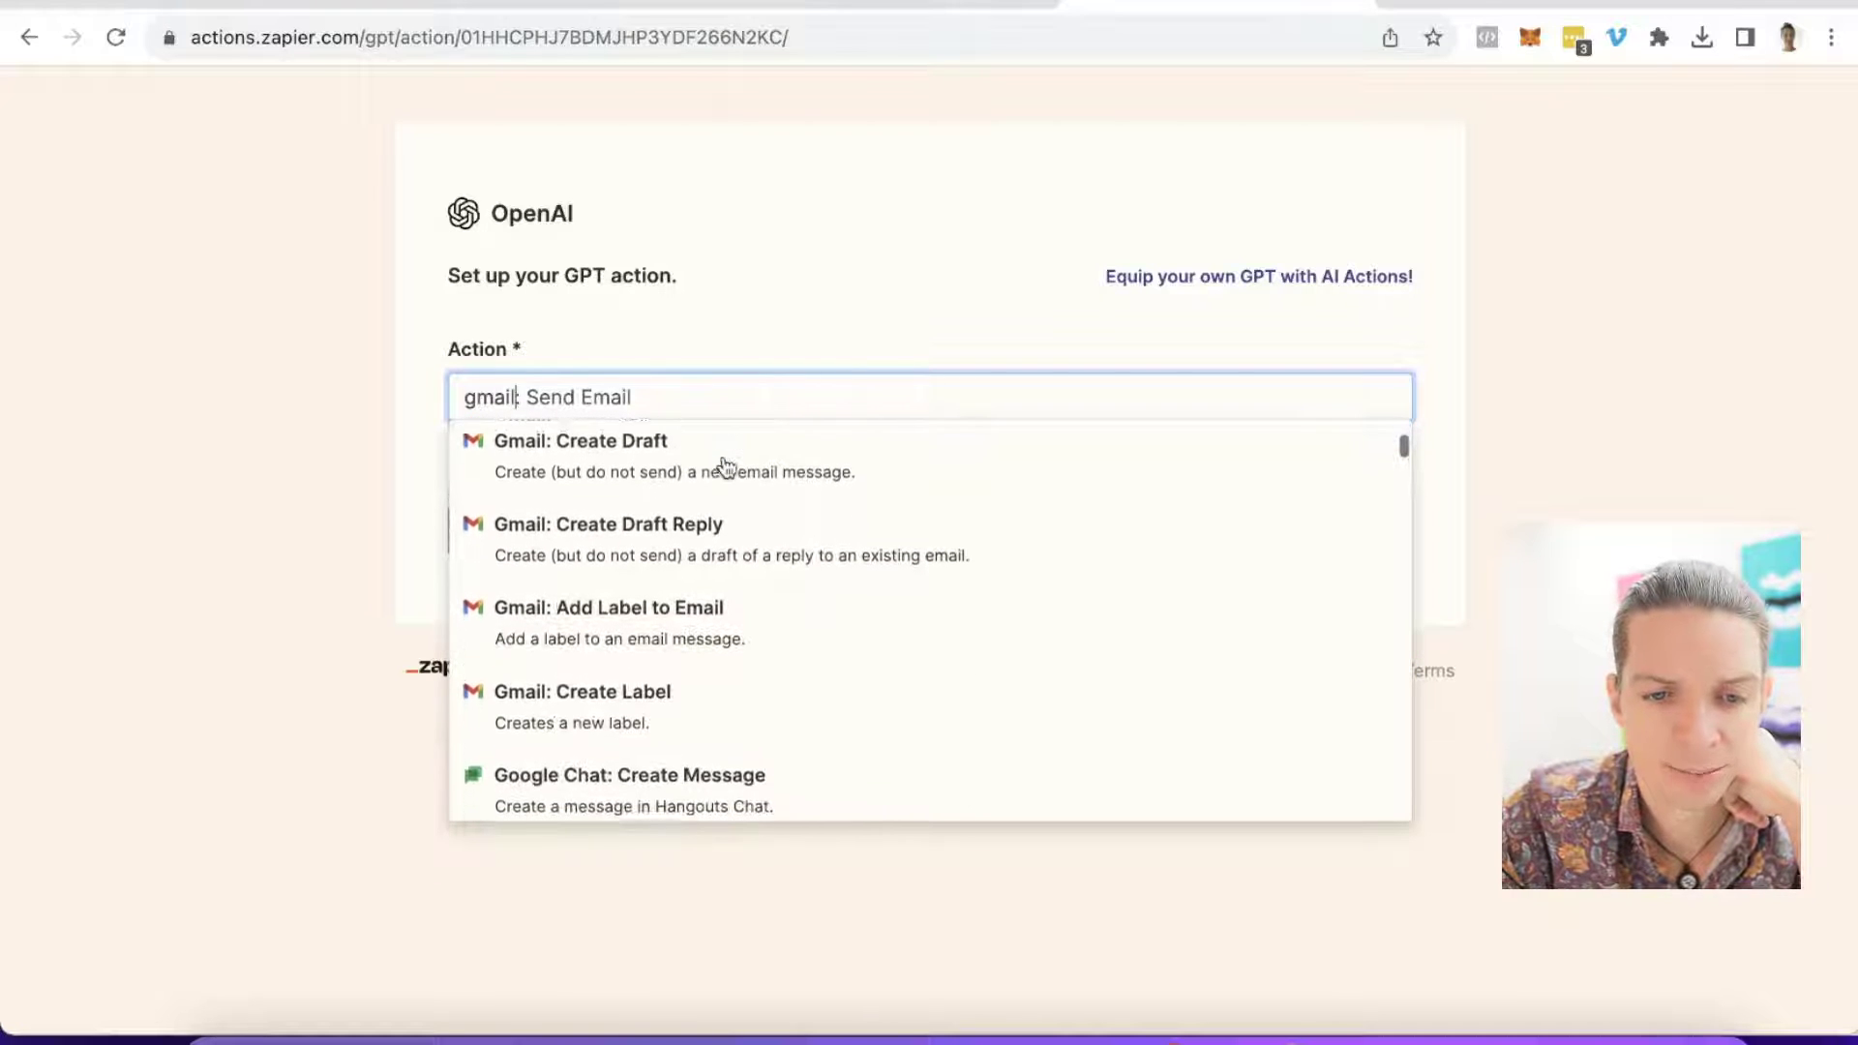
left_click(631, 459)
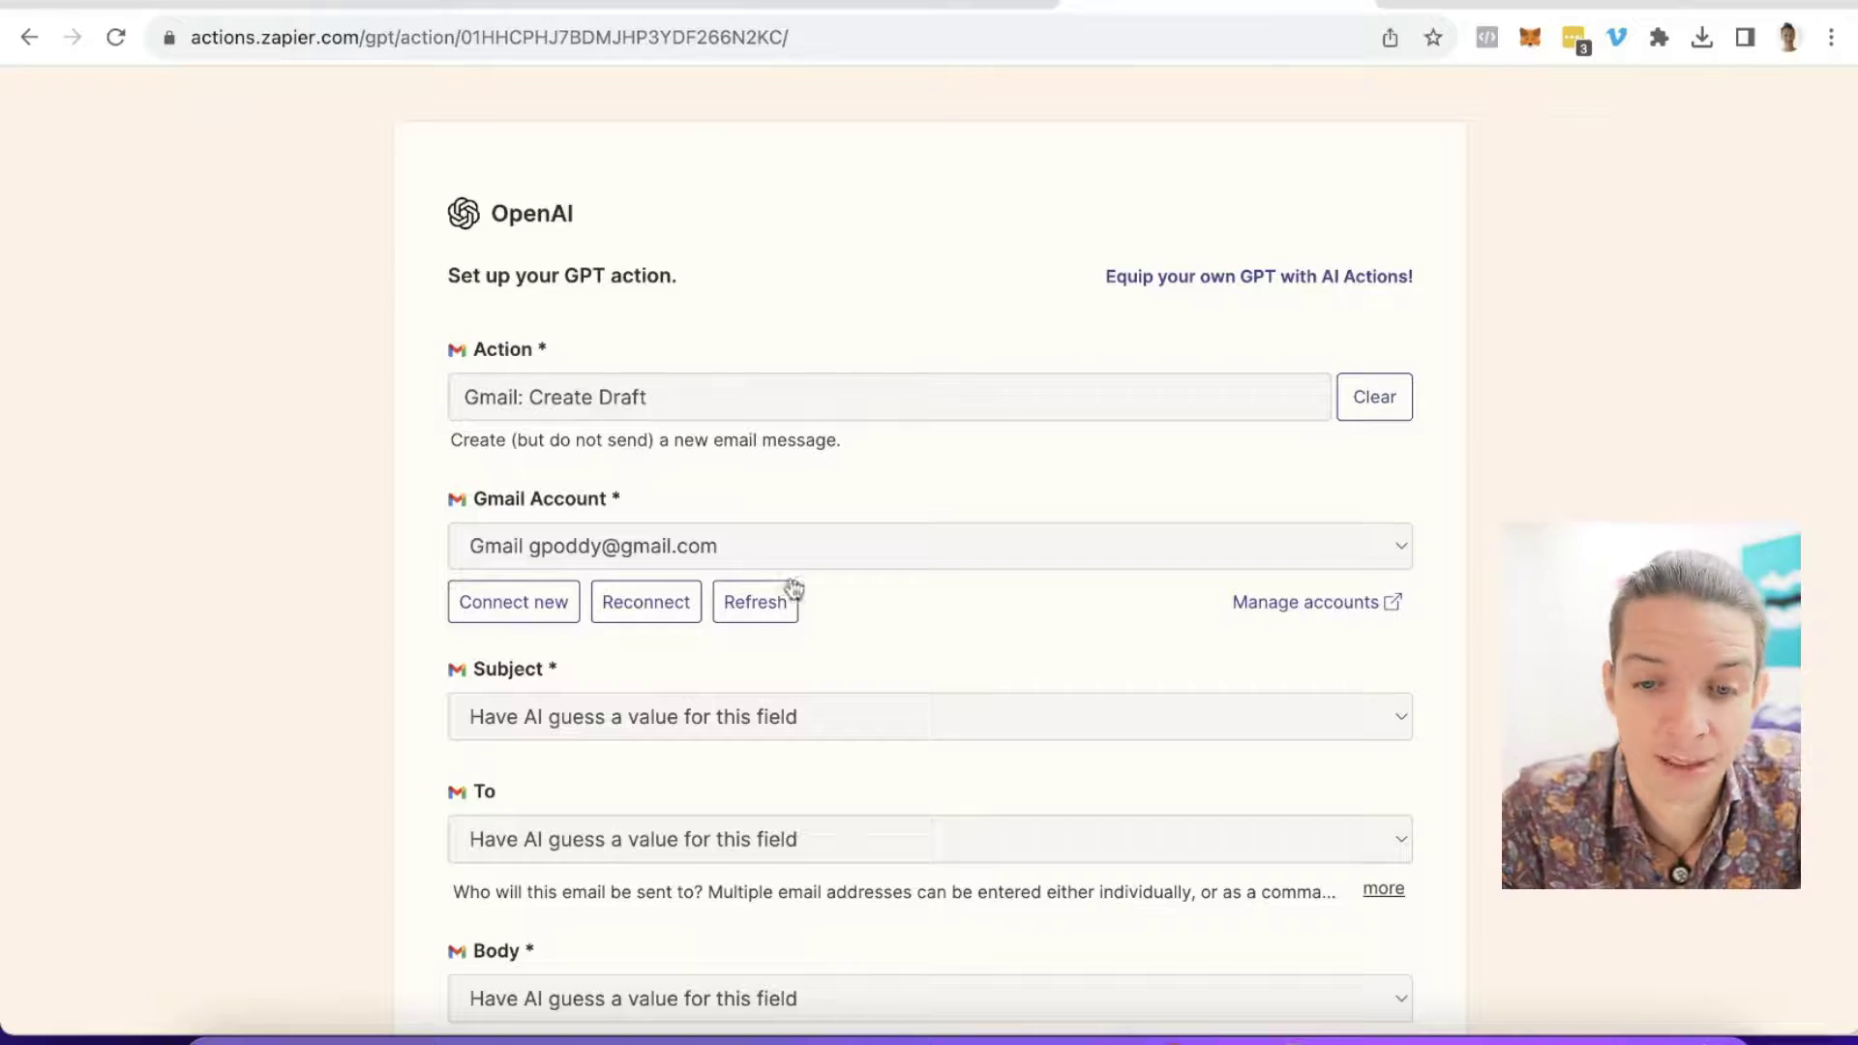
scroll(745, 547, "down", 1)
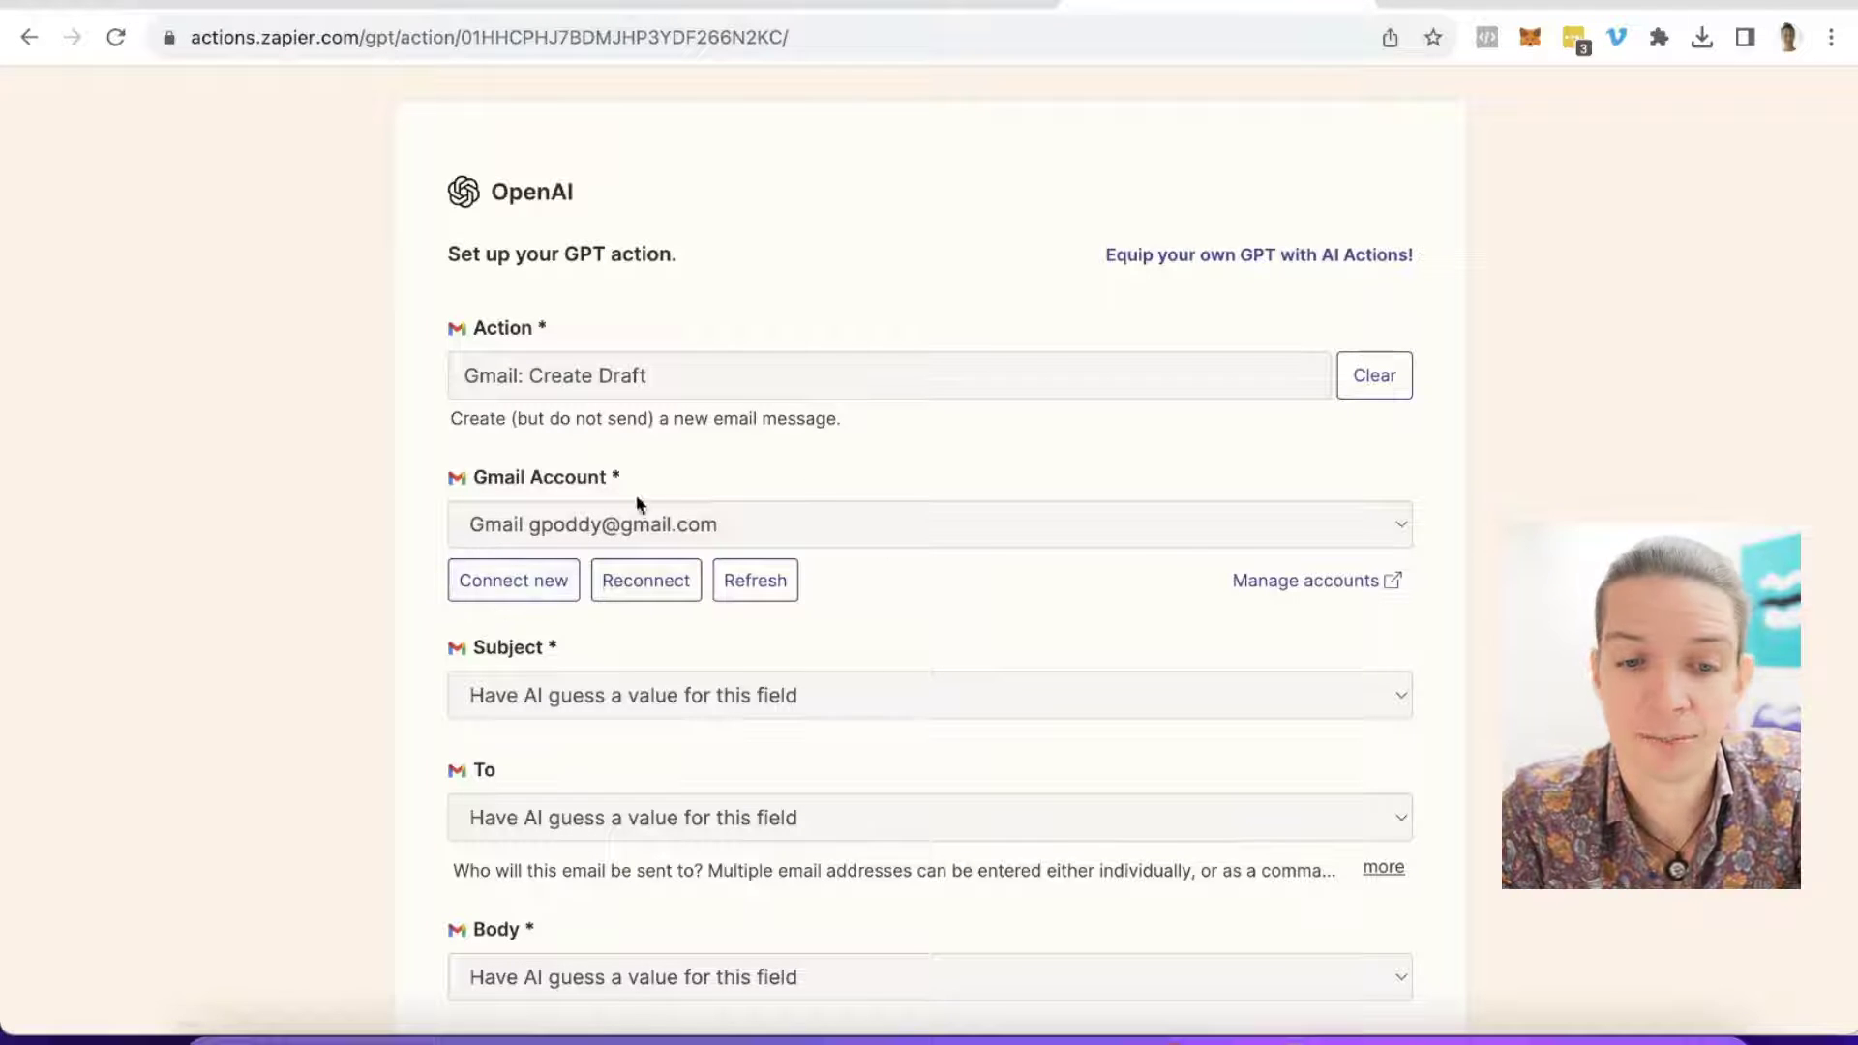
scroll(961, 590, "down", 4)
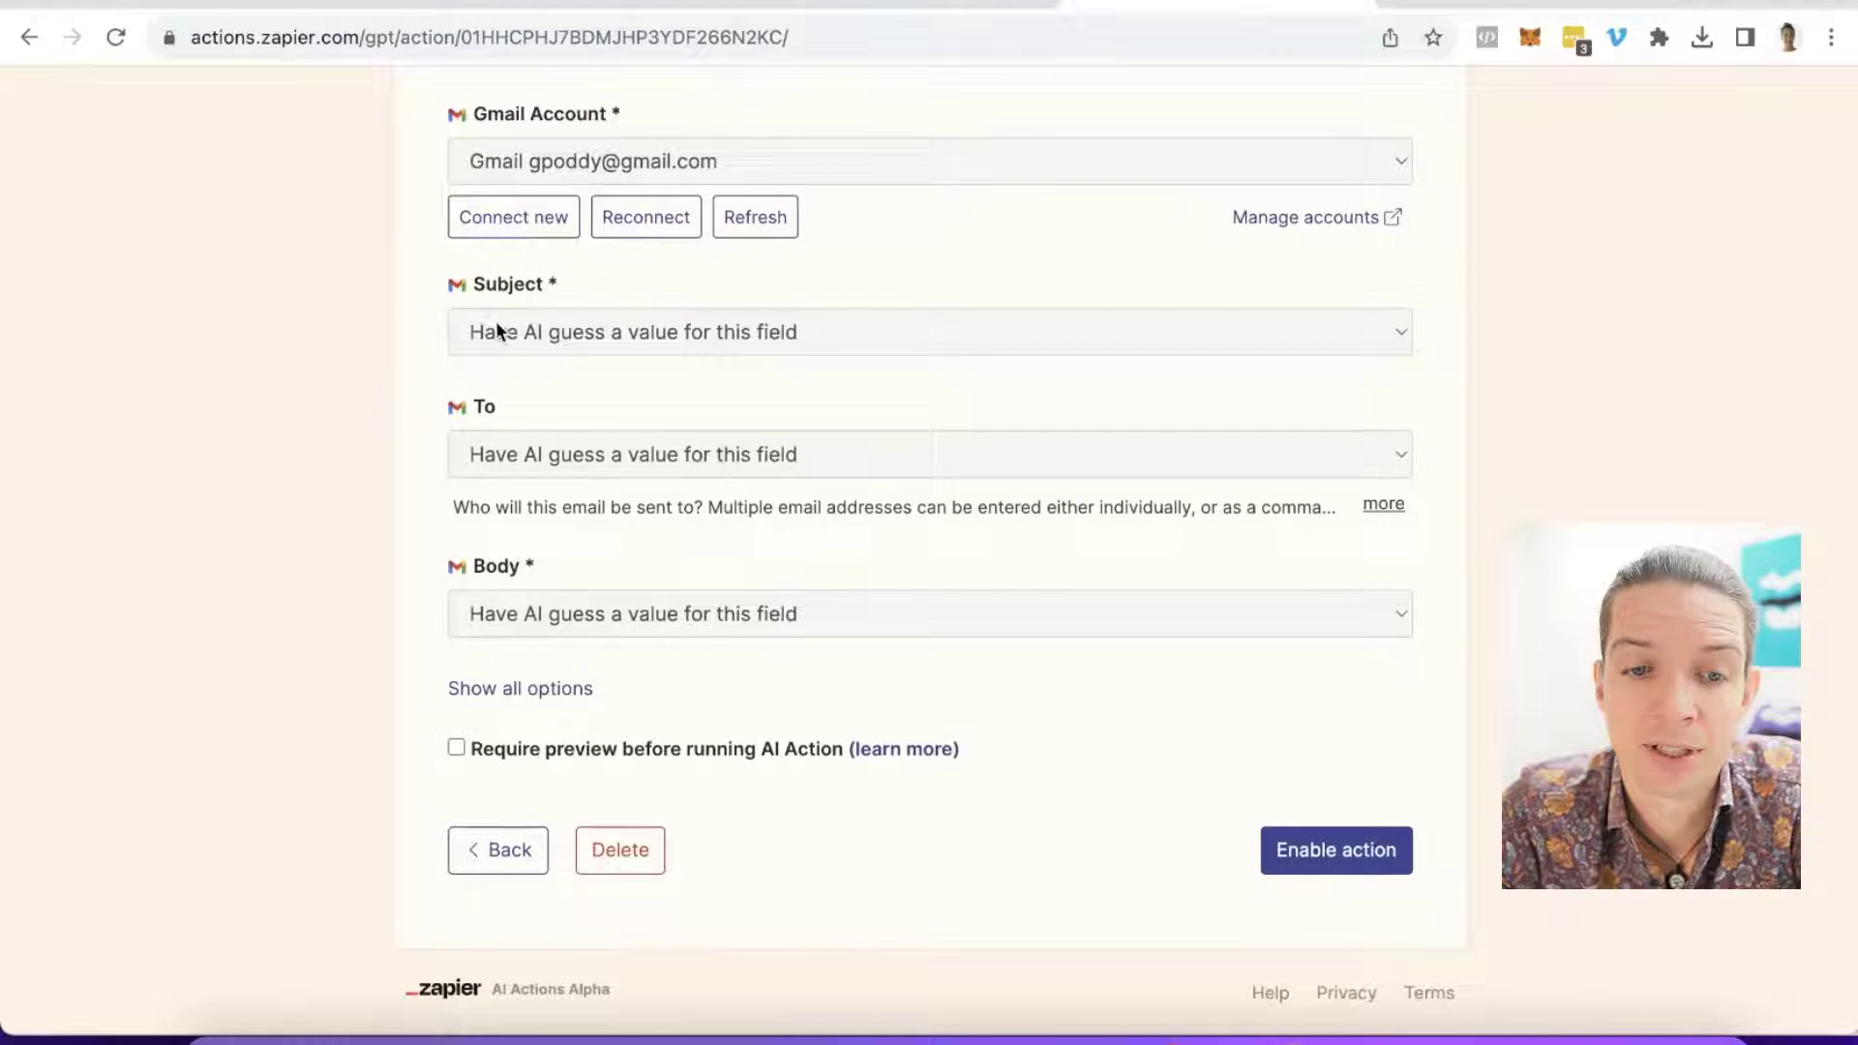
left_click(478, 332)
left_click(577, 364)
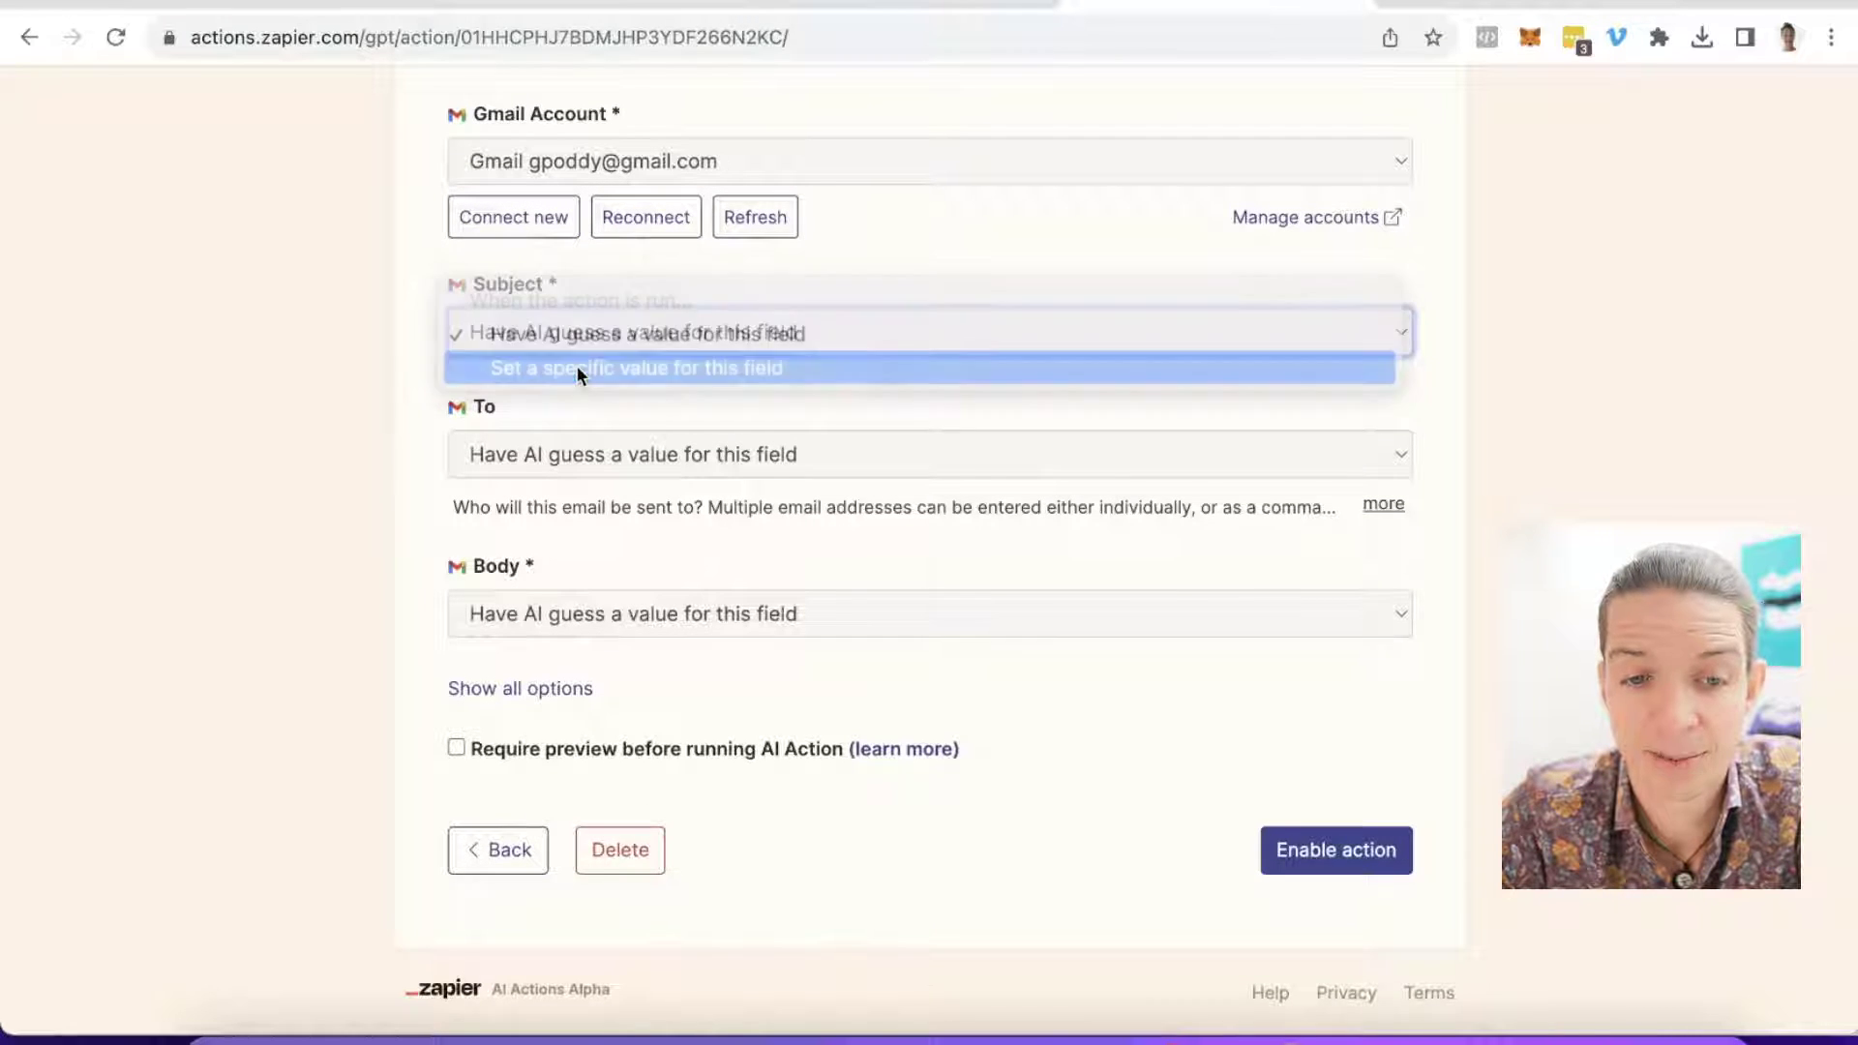
left_click(590, 343)
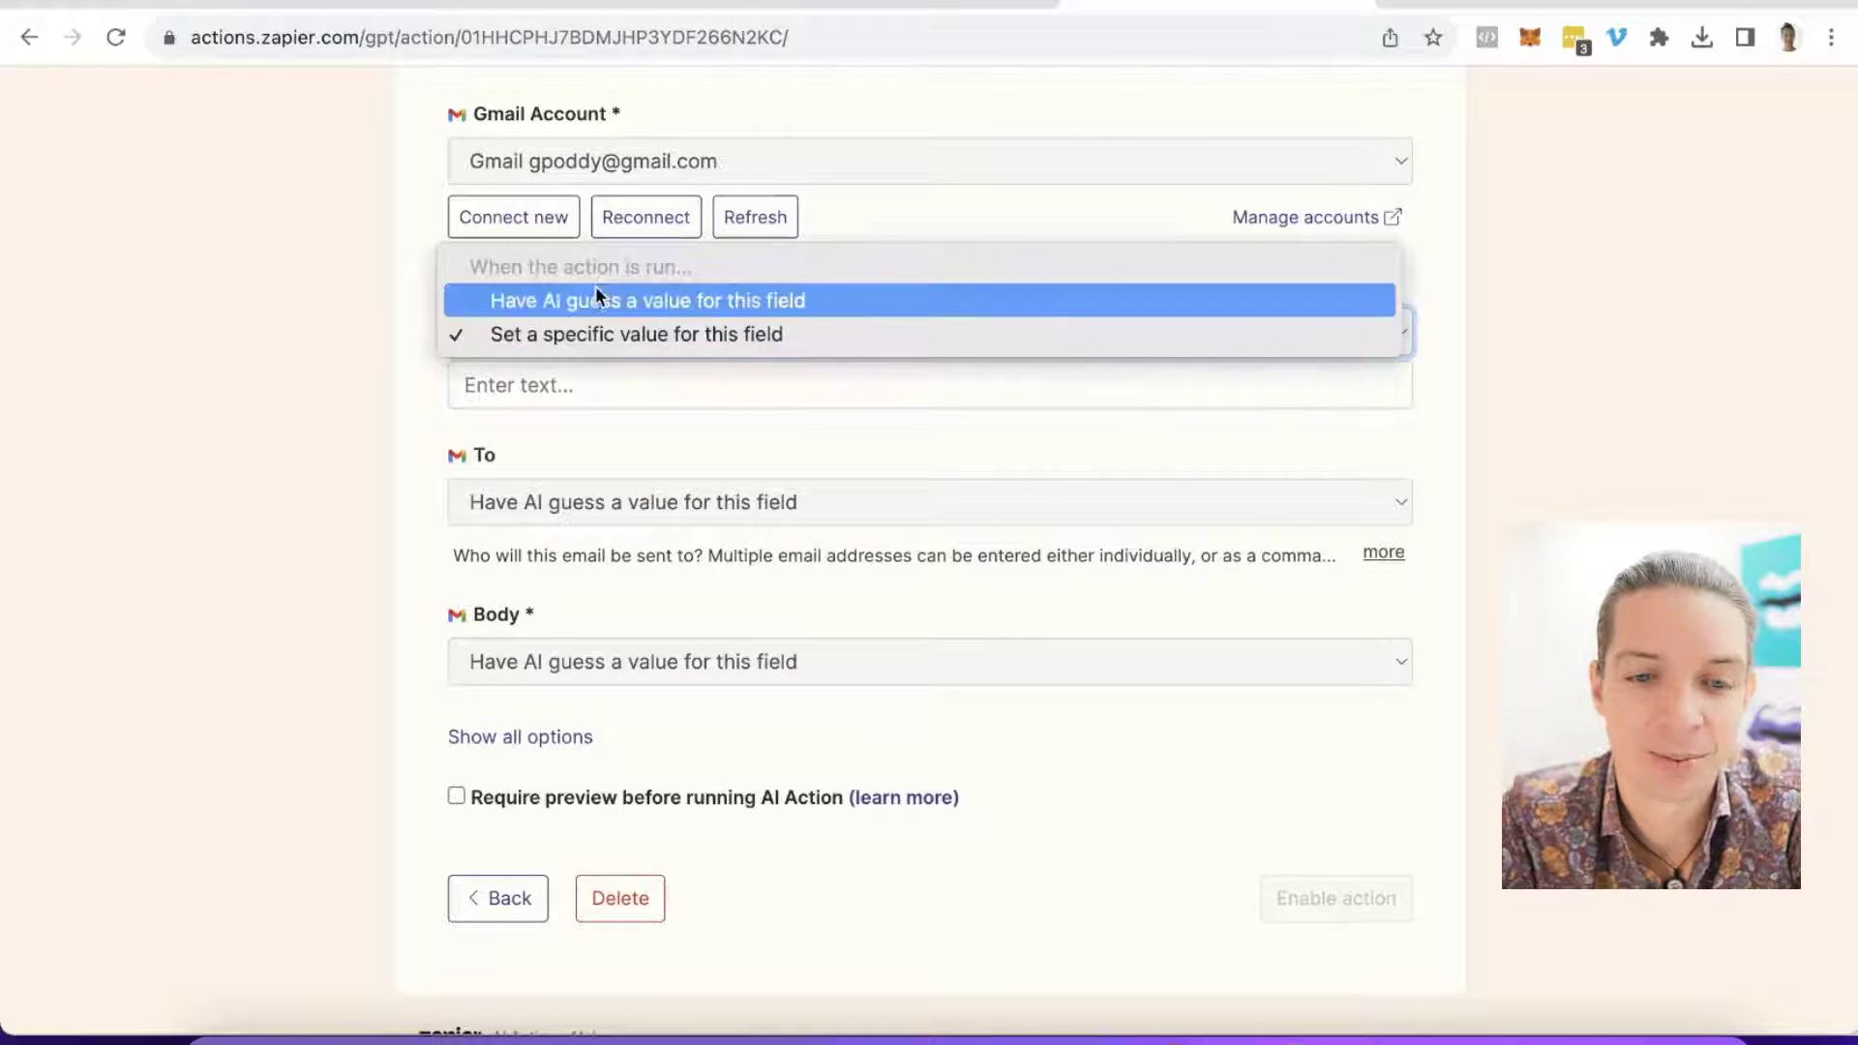
left_click(596, 300)
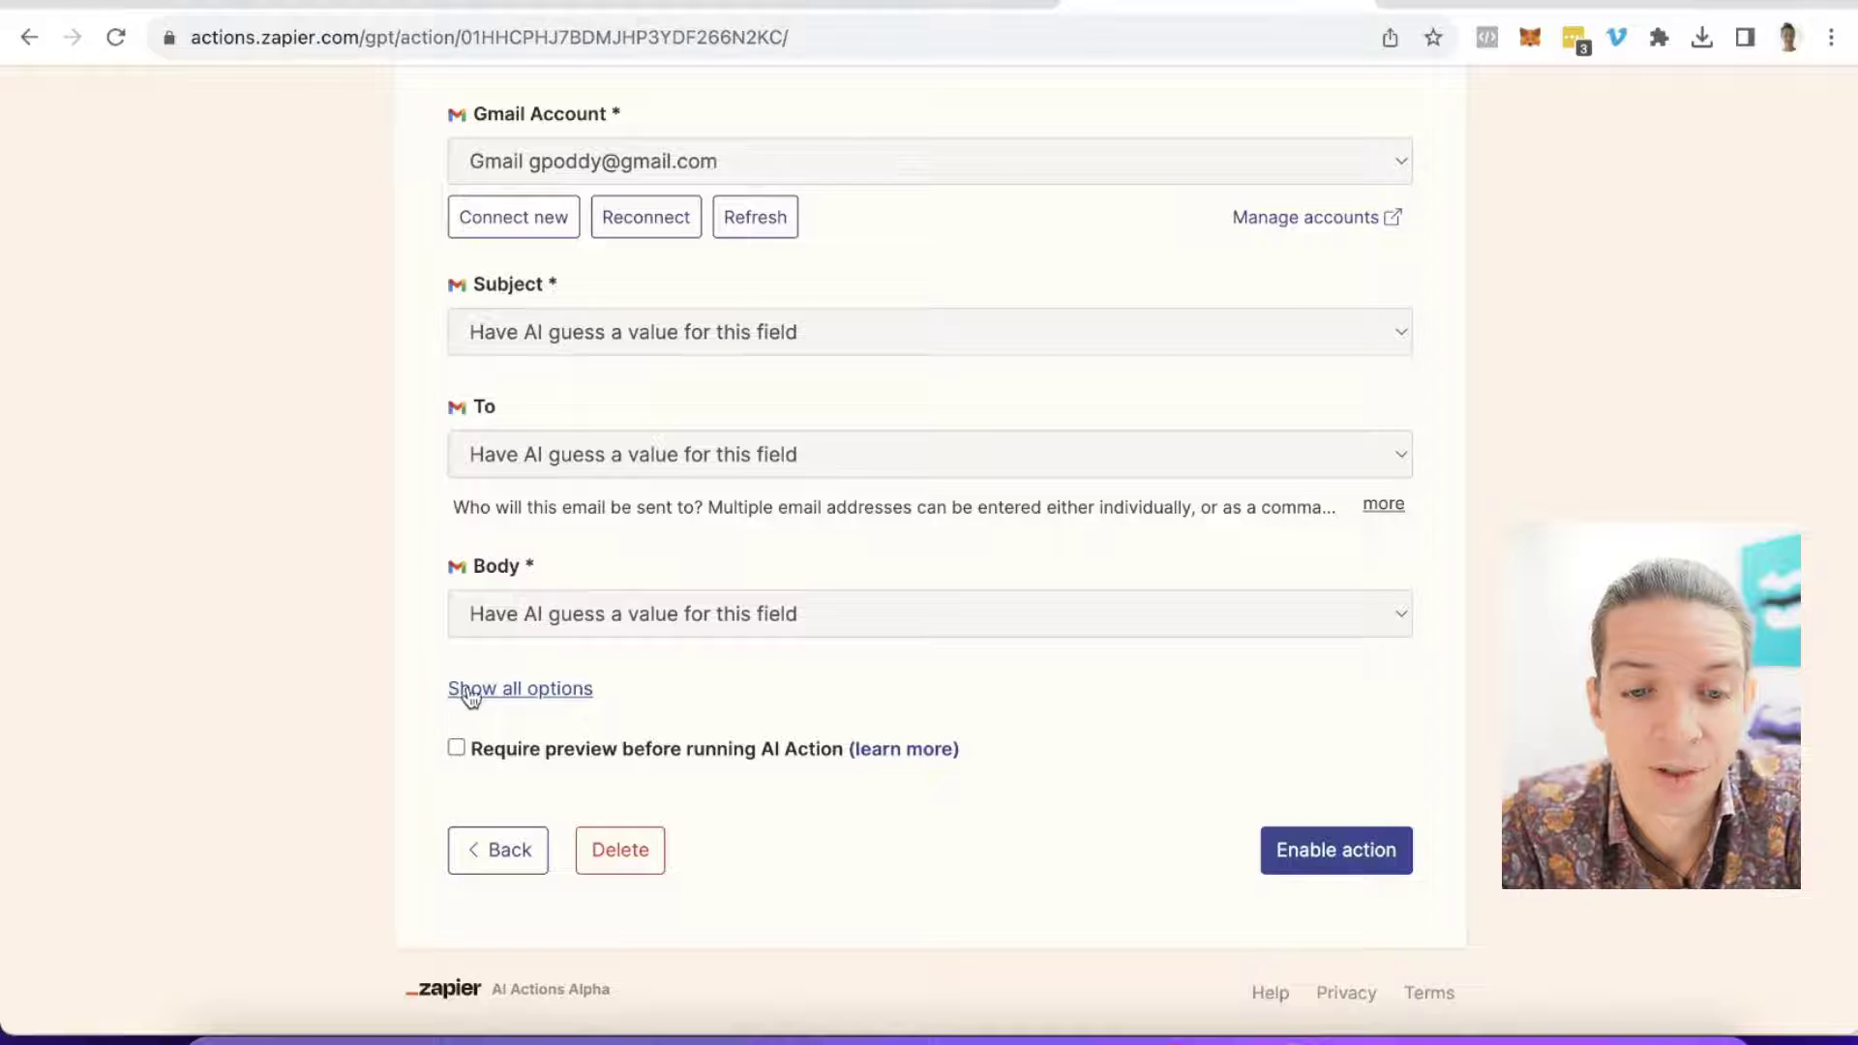
Step: Reveal all optional Gmail draft fields like Bcc, From, Signature, Attachments, then go to Action Name
left_click(505, 689)
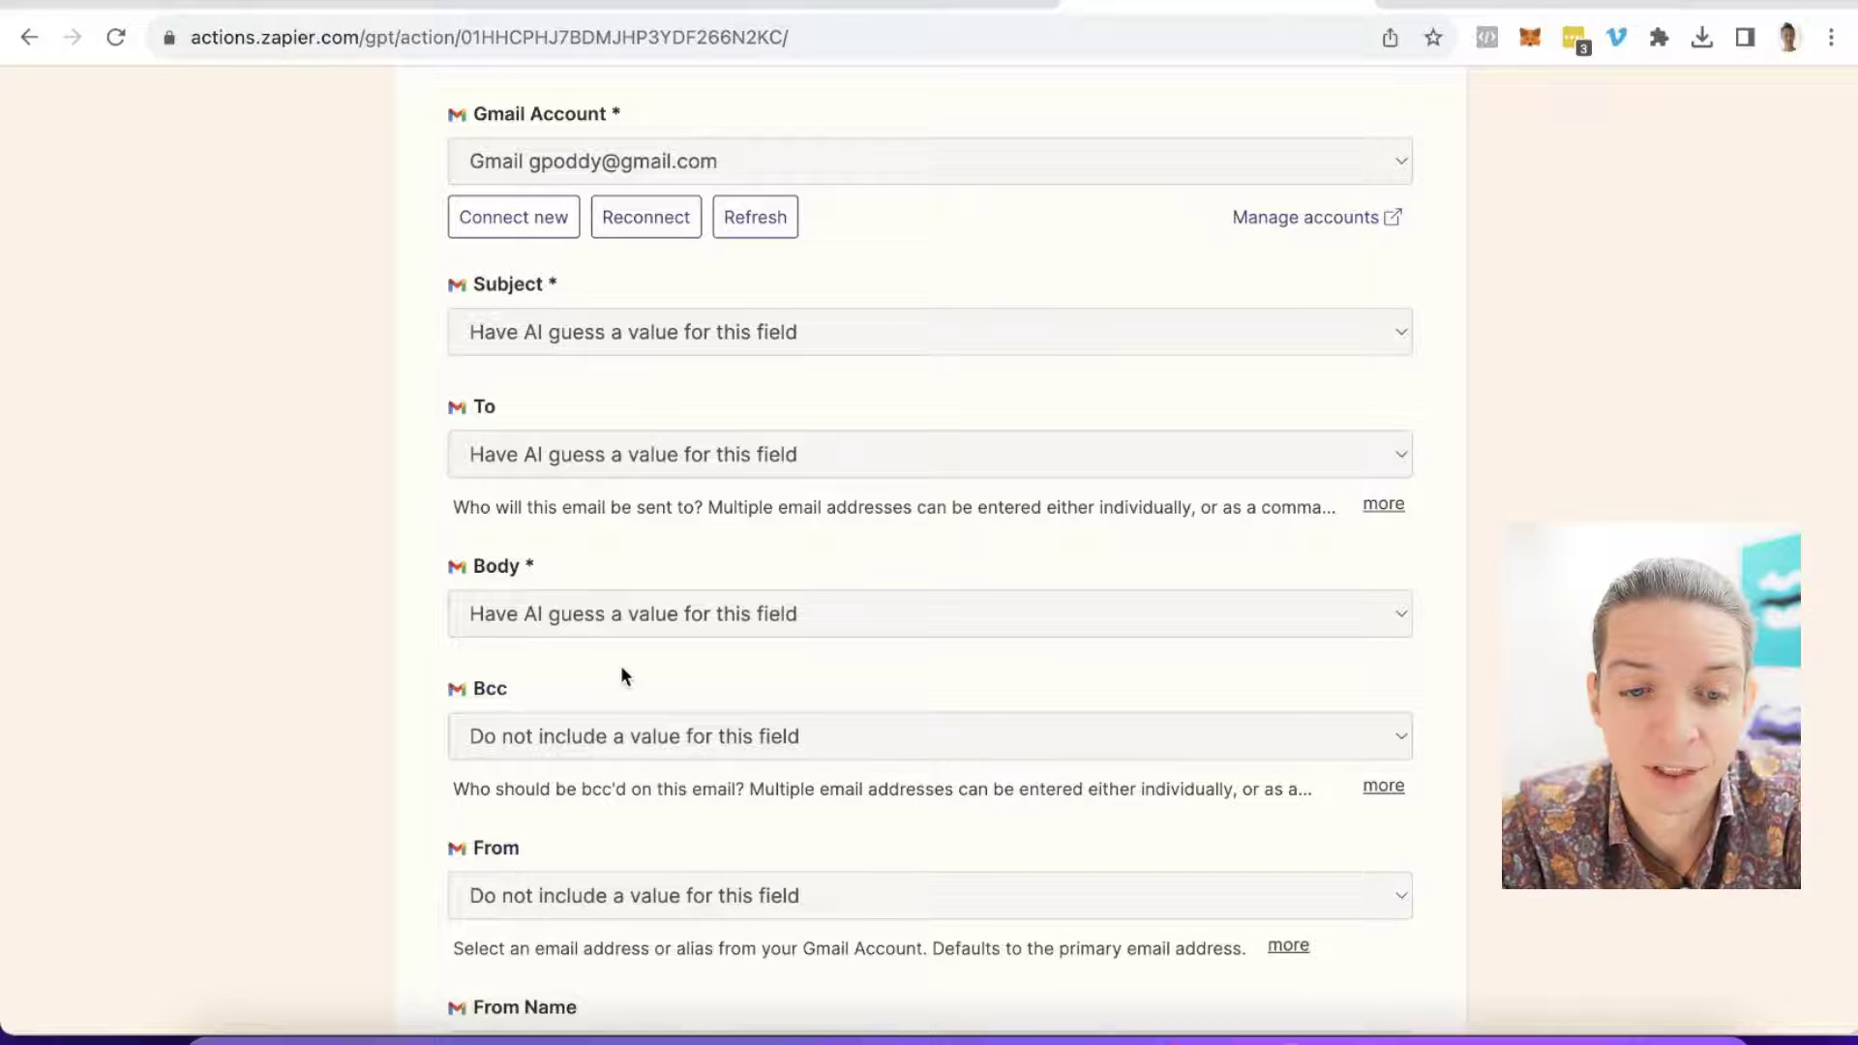
scroll(621, 676, "down", 6)
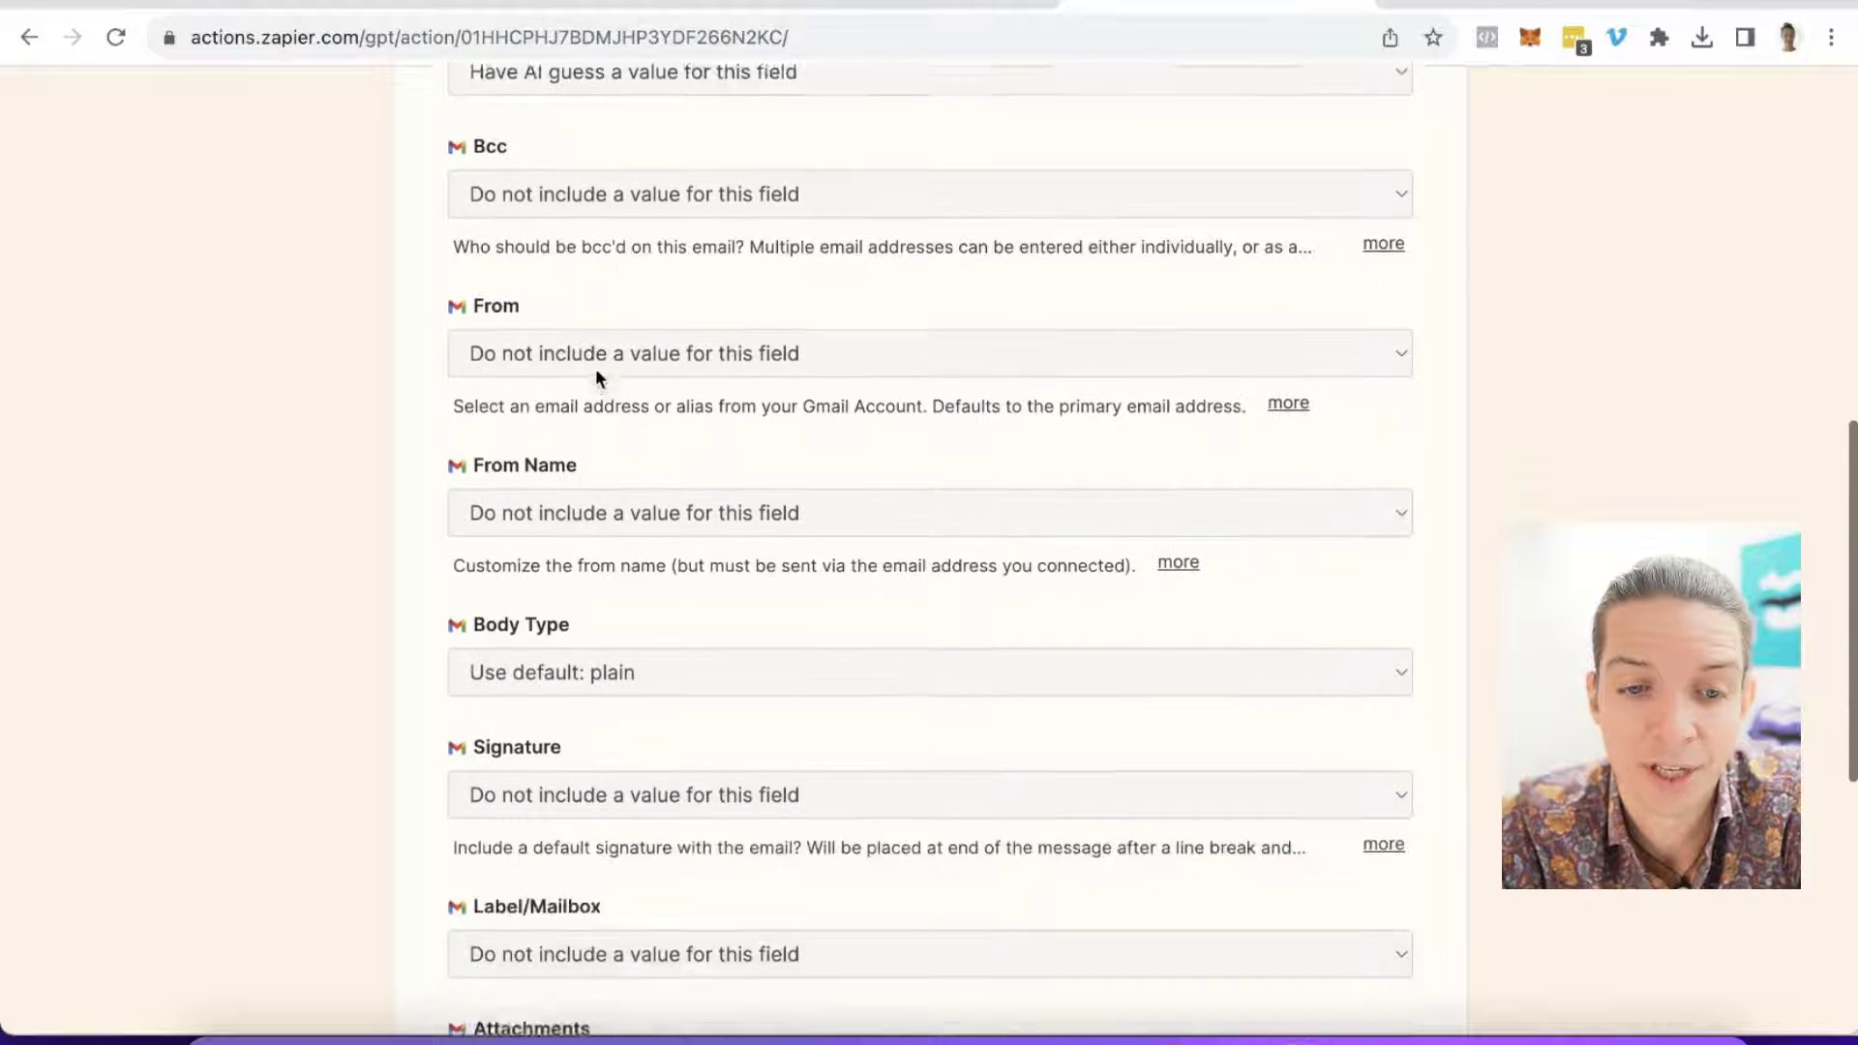
scroll(595, 367, "down", 3)
scroll(595, 368, "up", 1)
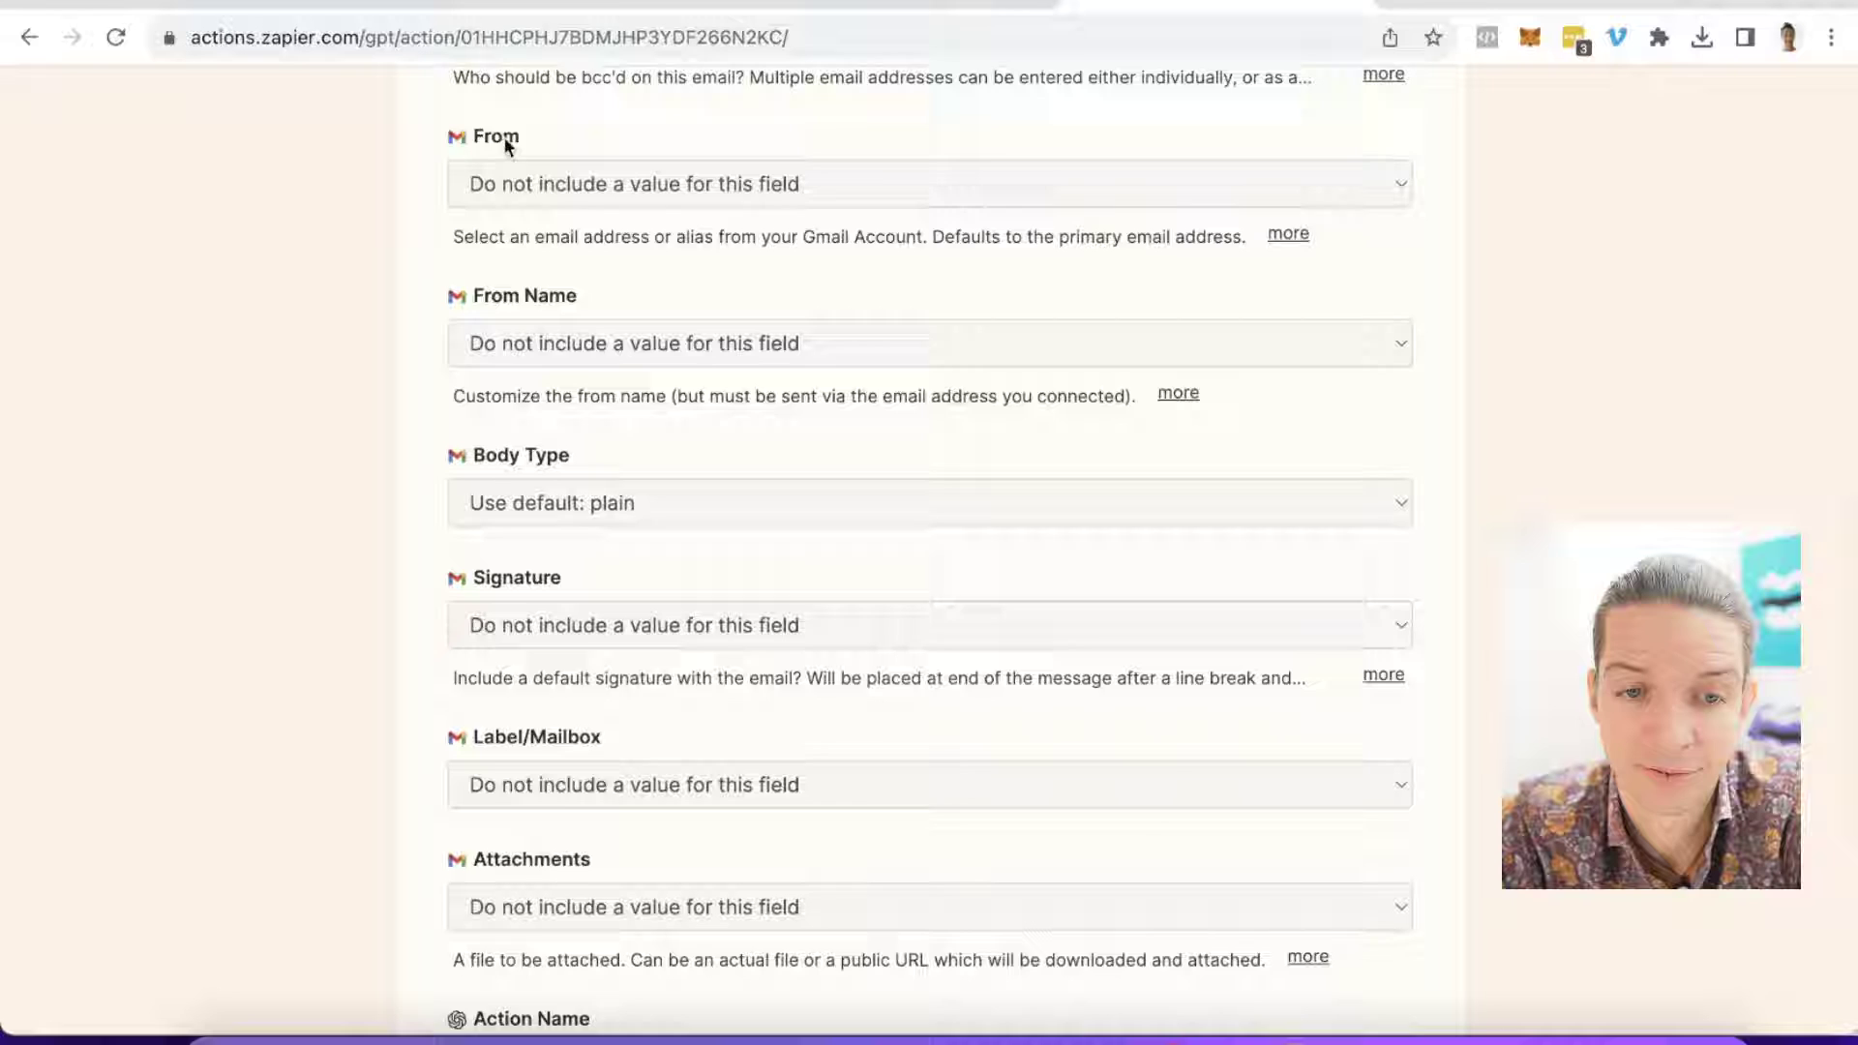
scroll(513, 161, "down", 5)
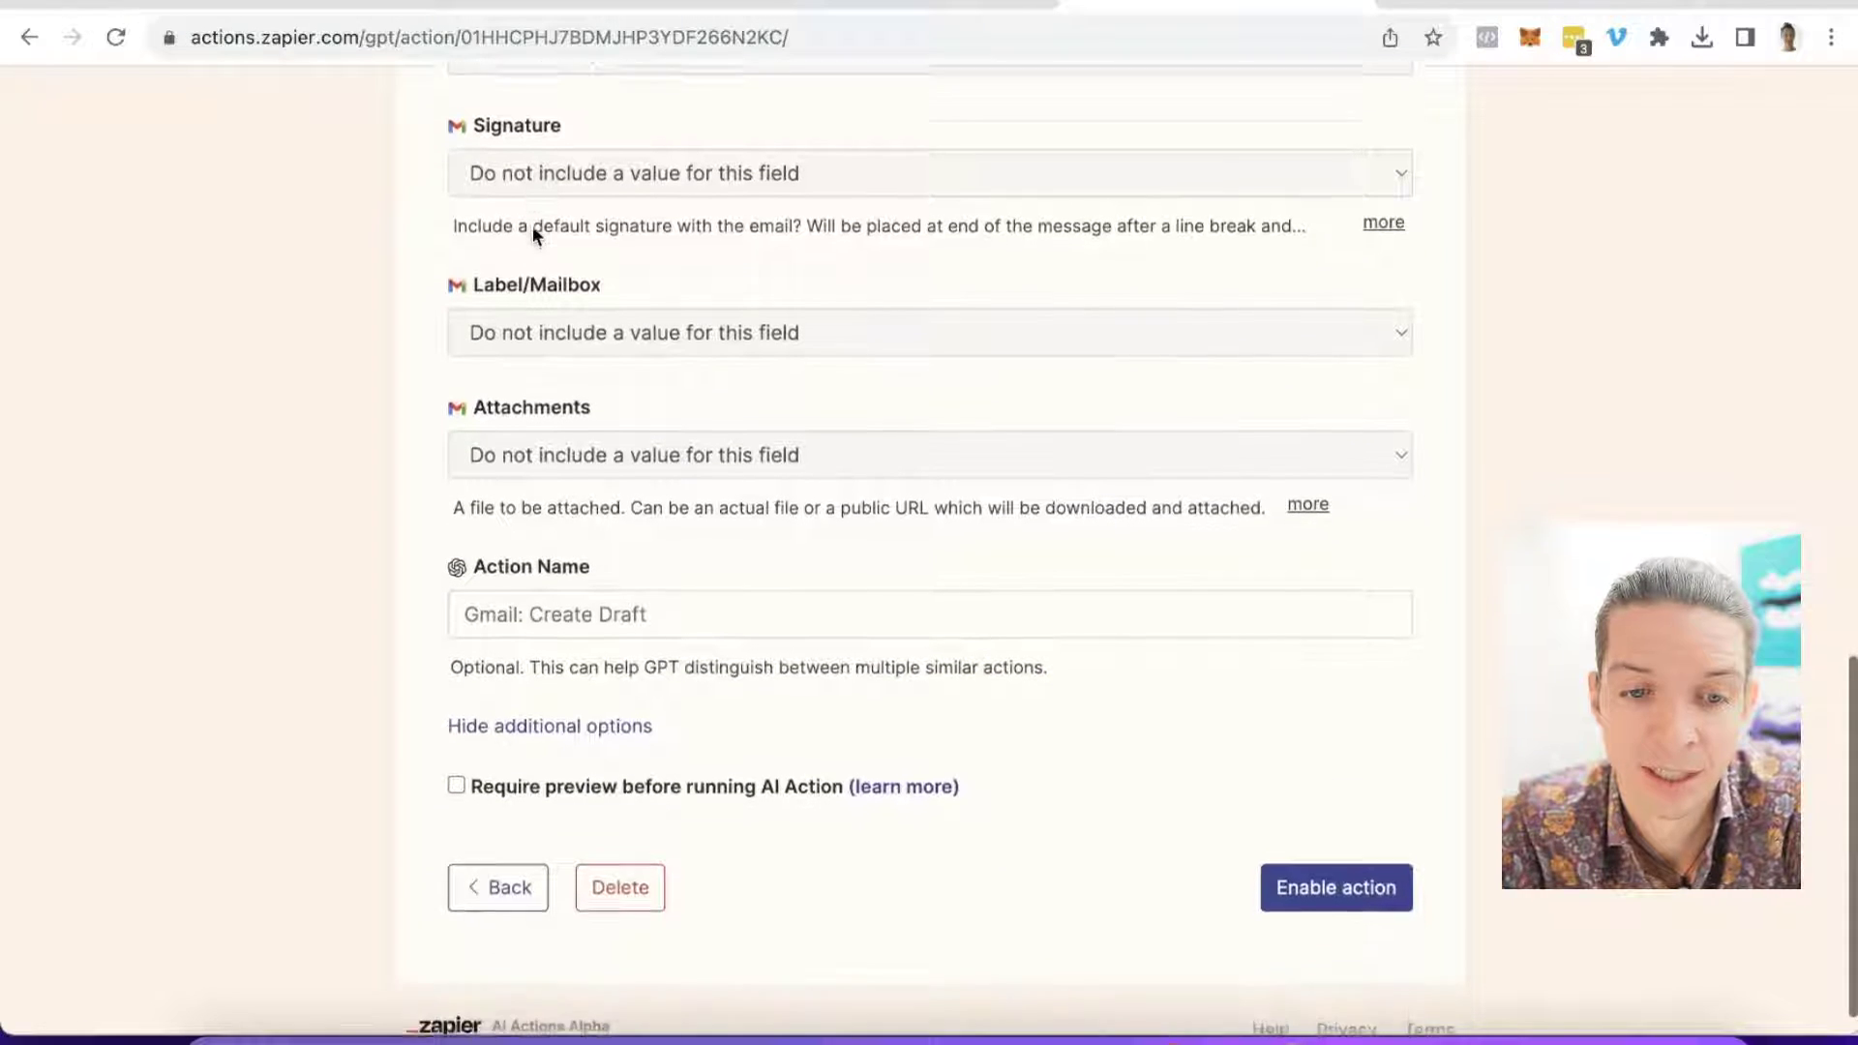
scroll(593, 291, "up", 3)
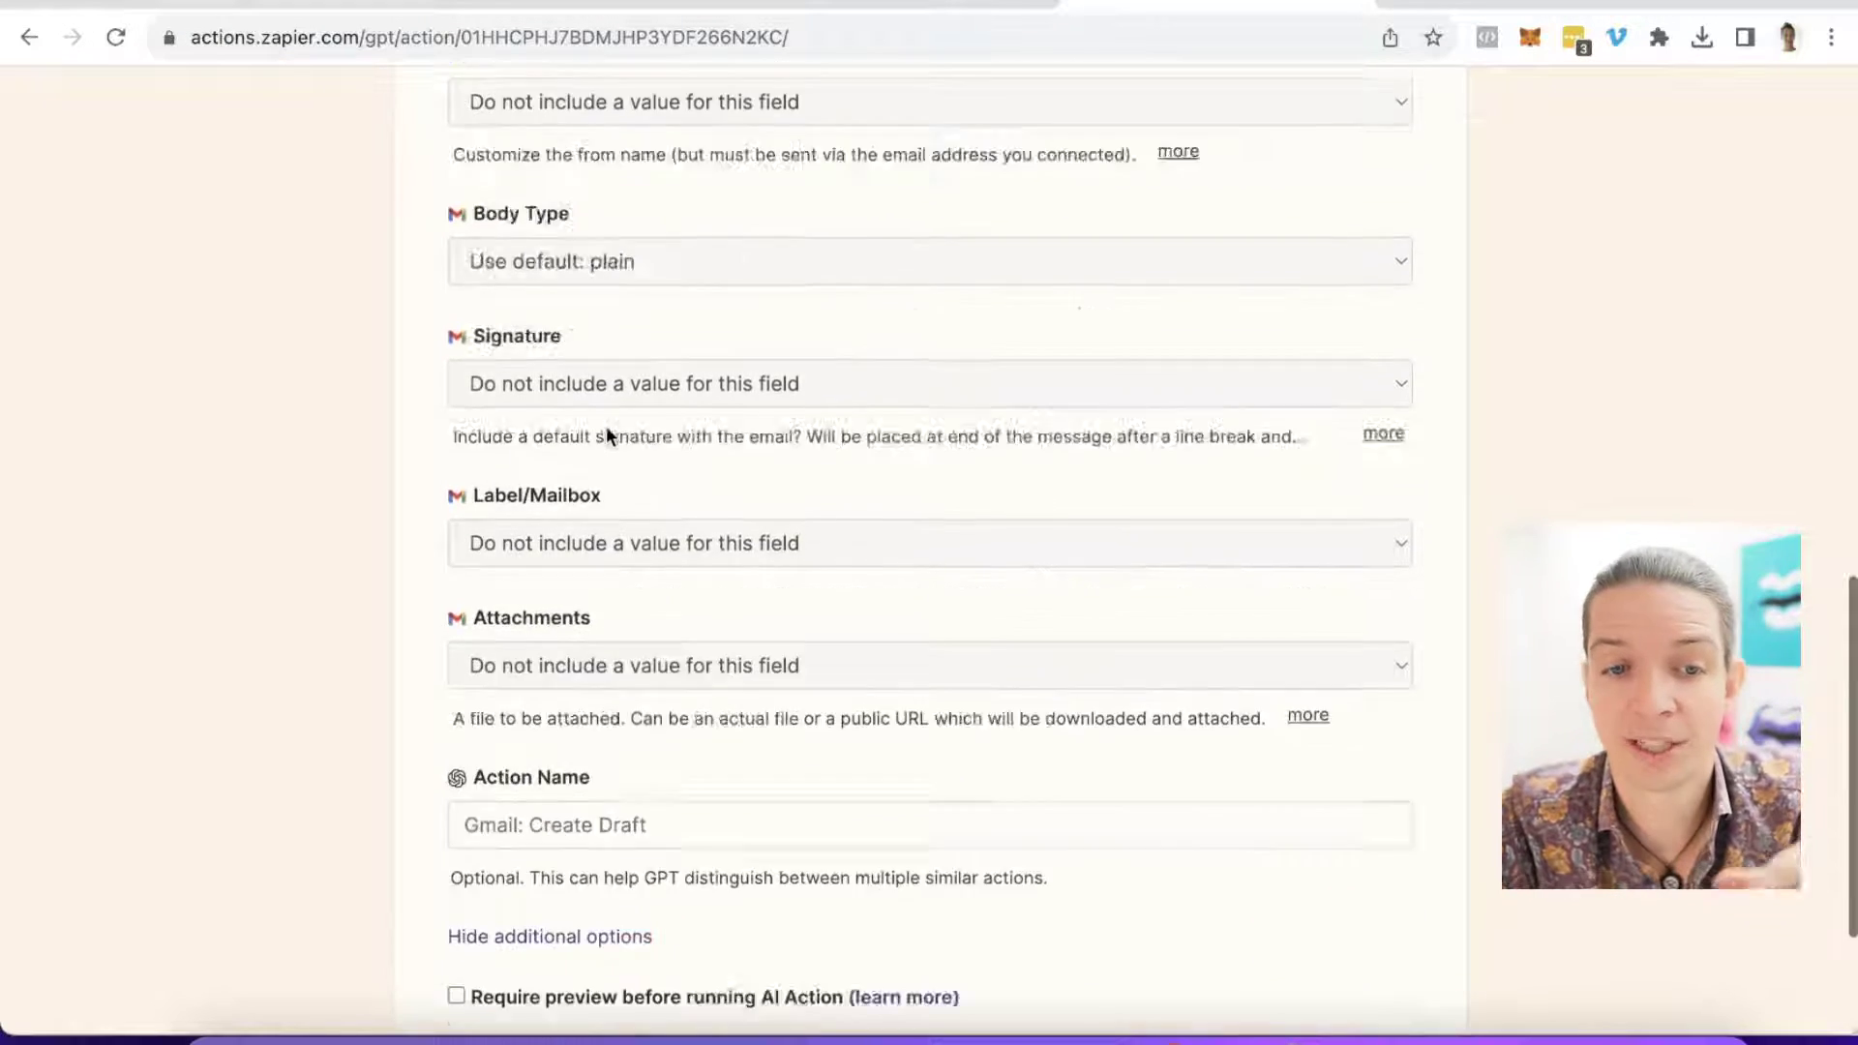
scroll(606, 426, "up", 10)
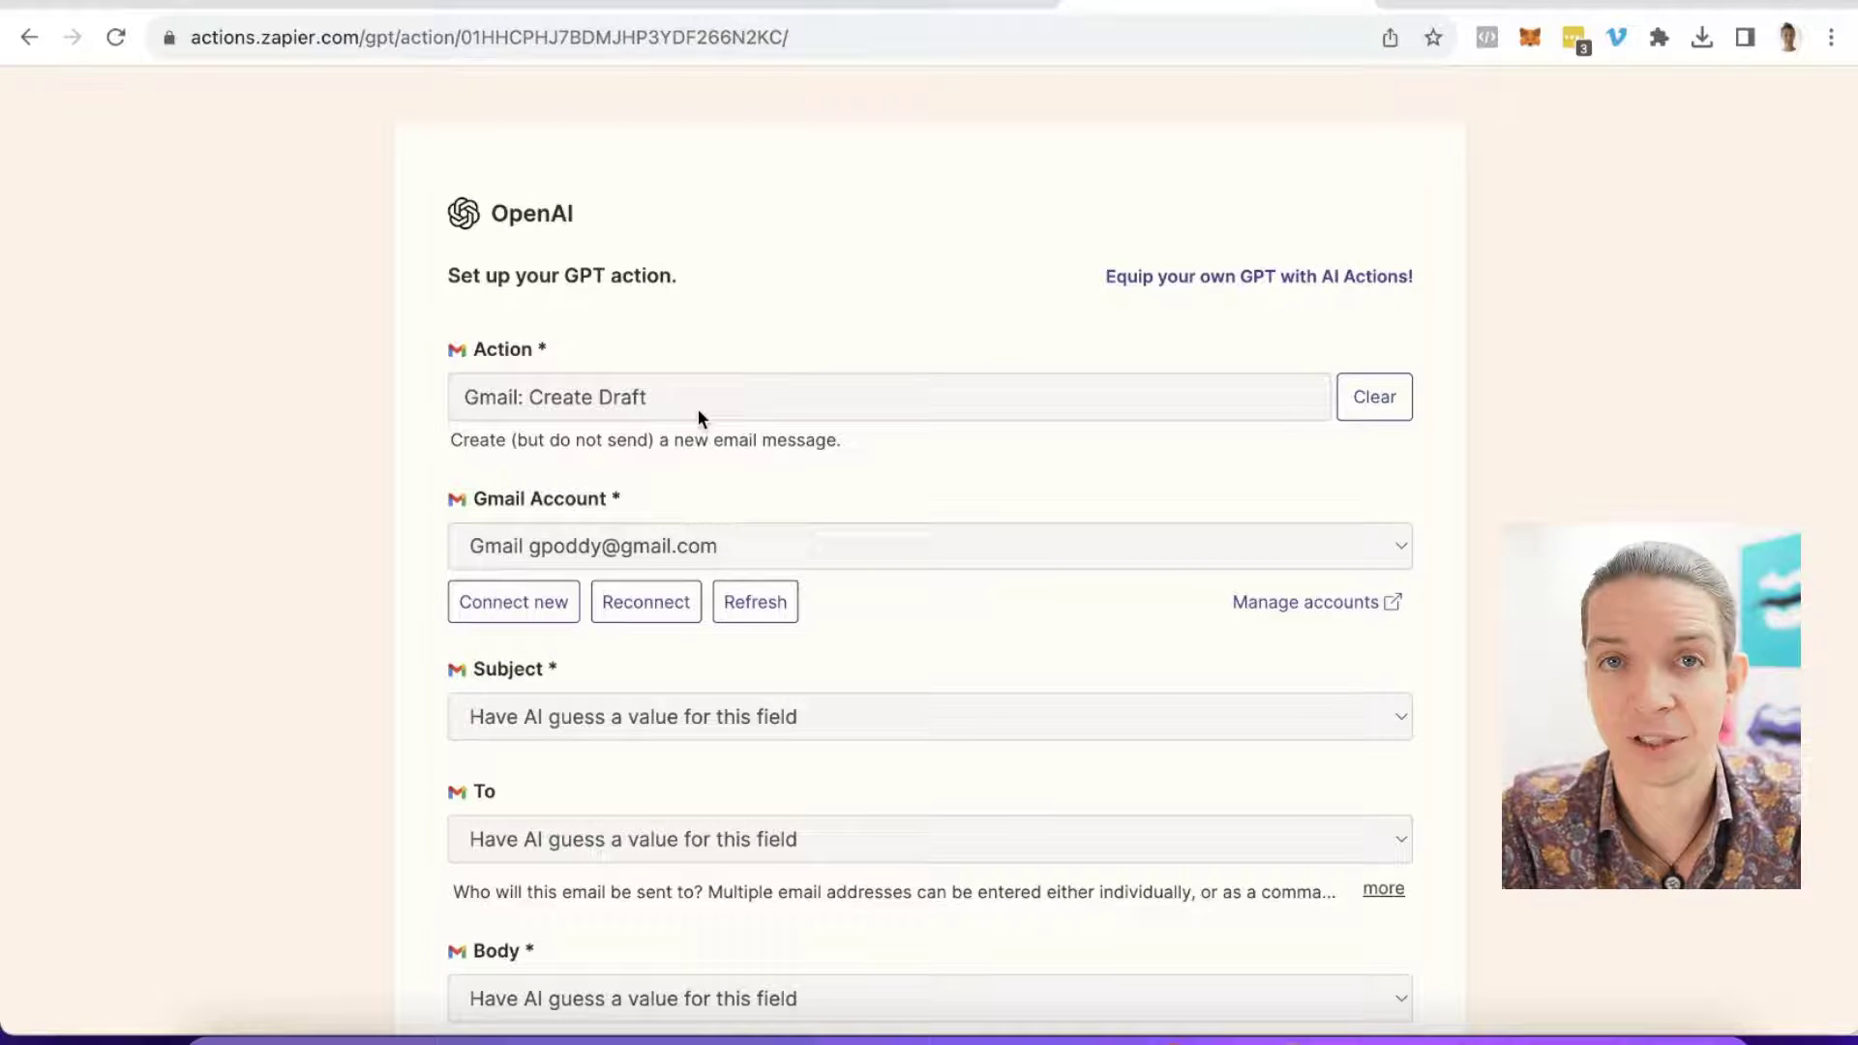
scroll(699, 408, "down", 8)
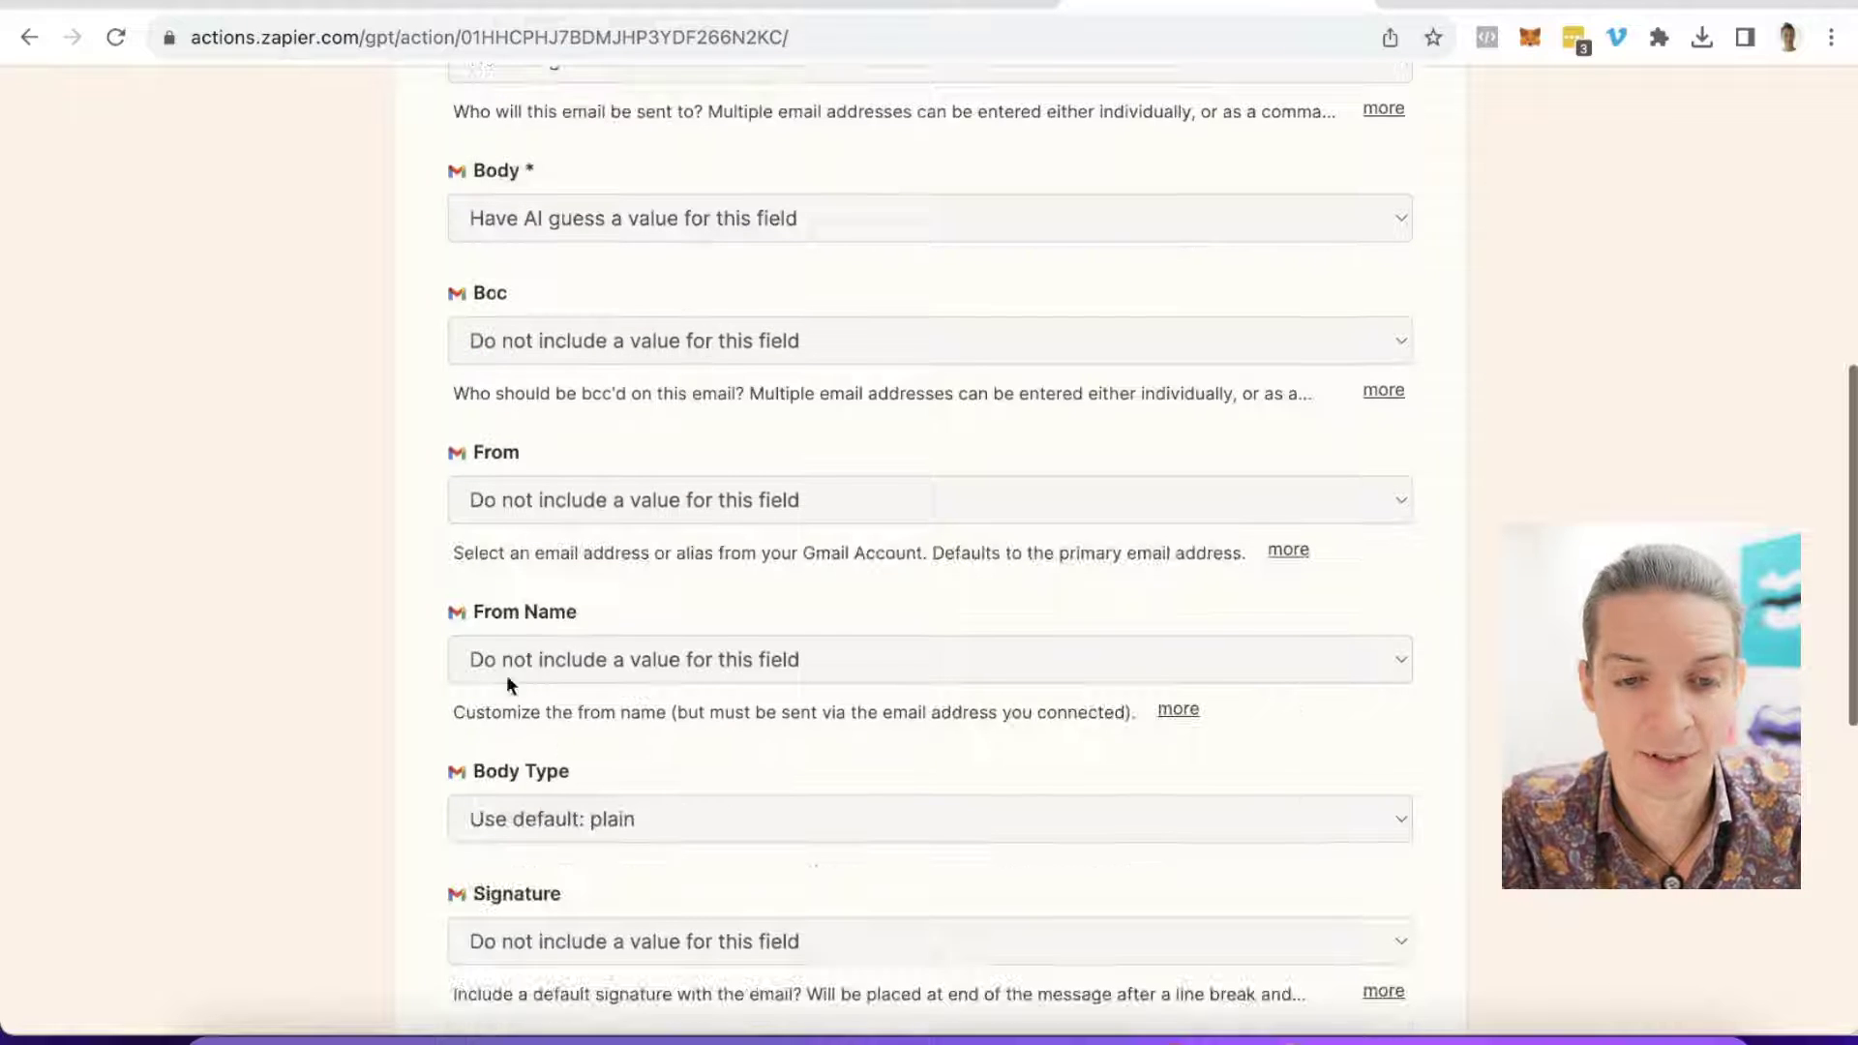
scroll(987, 909, "down", 8)
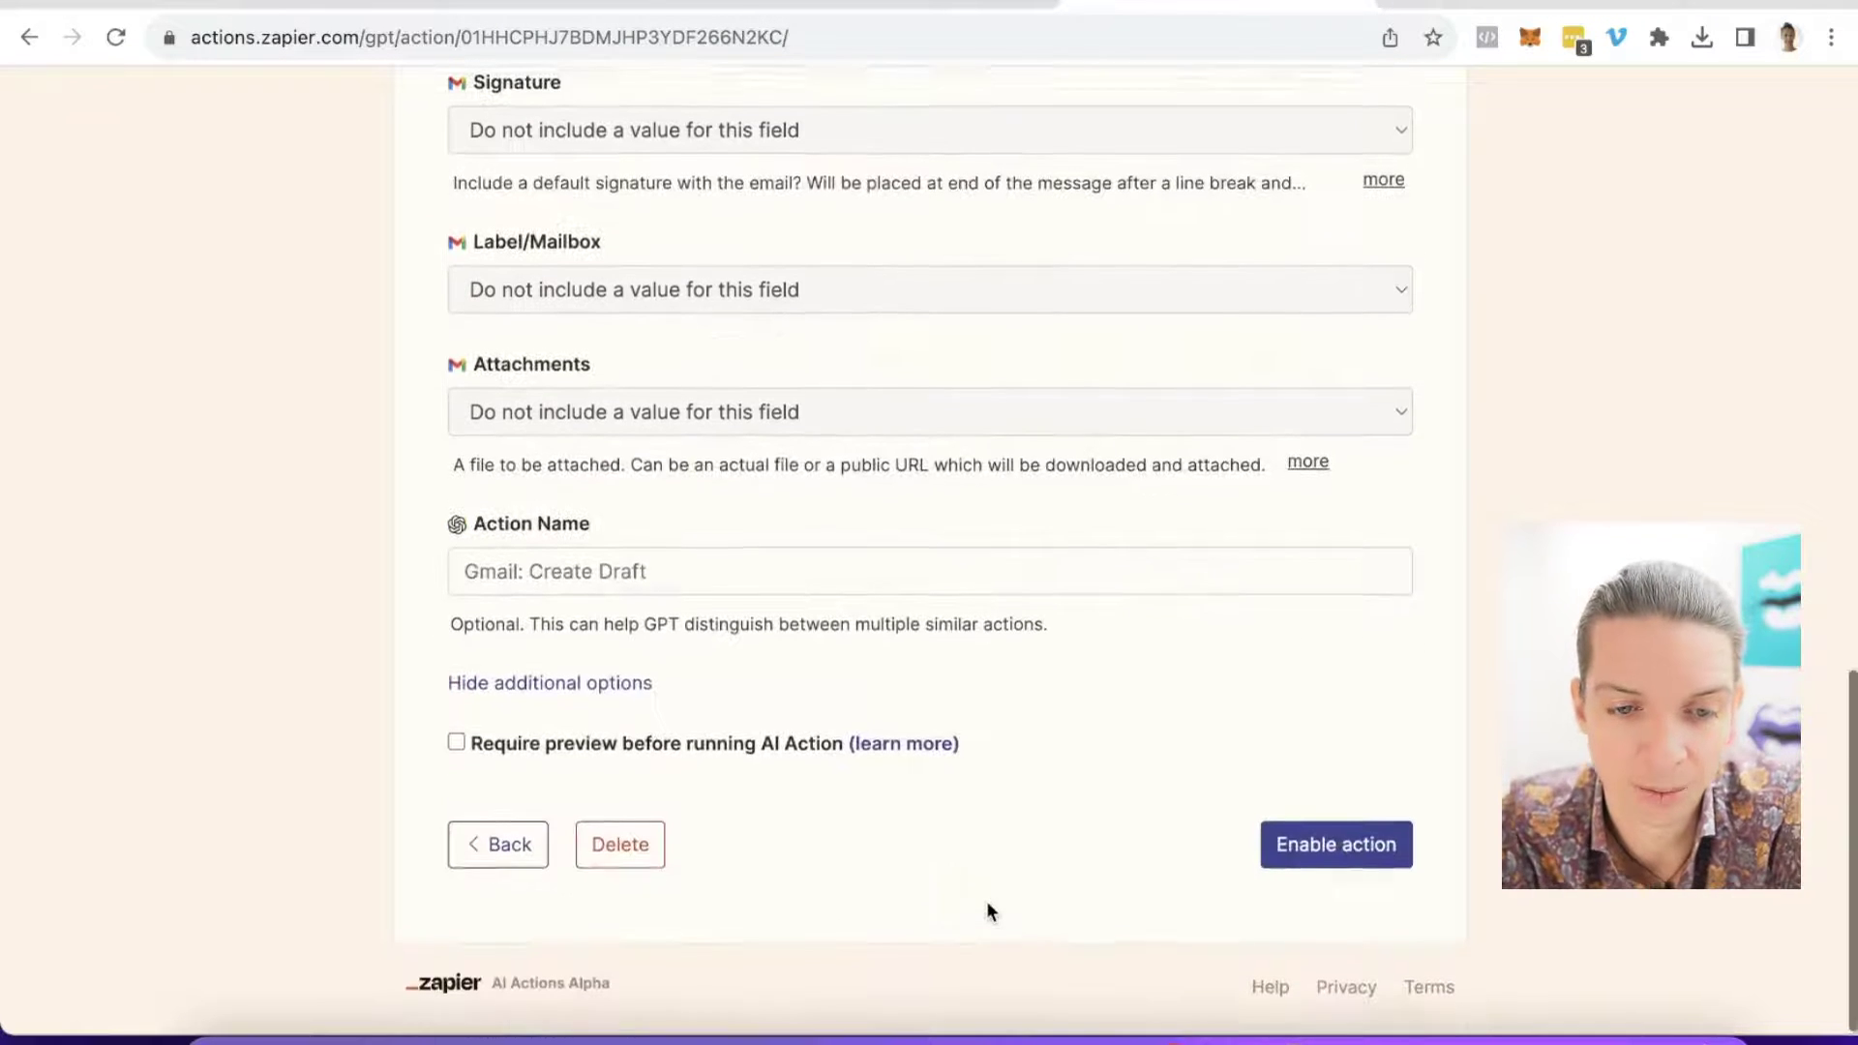
left_click(663, 578)
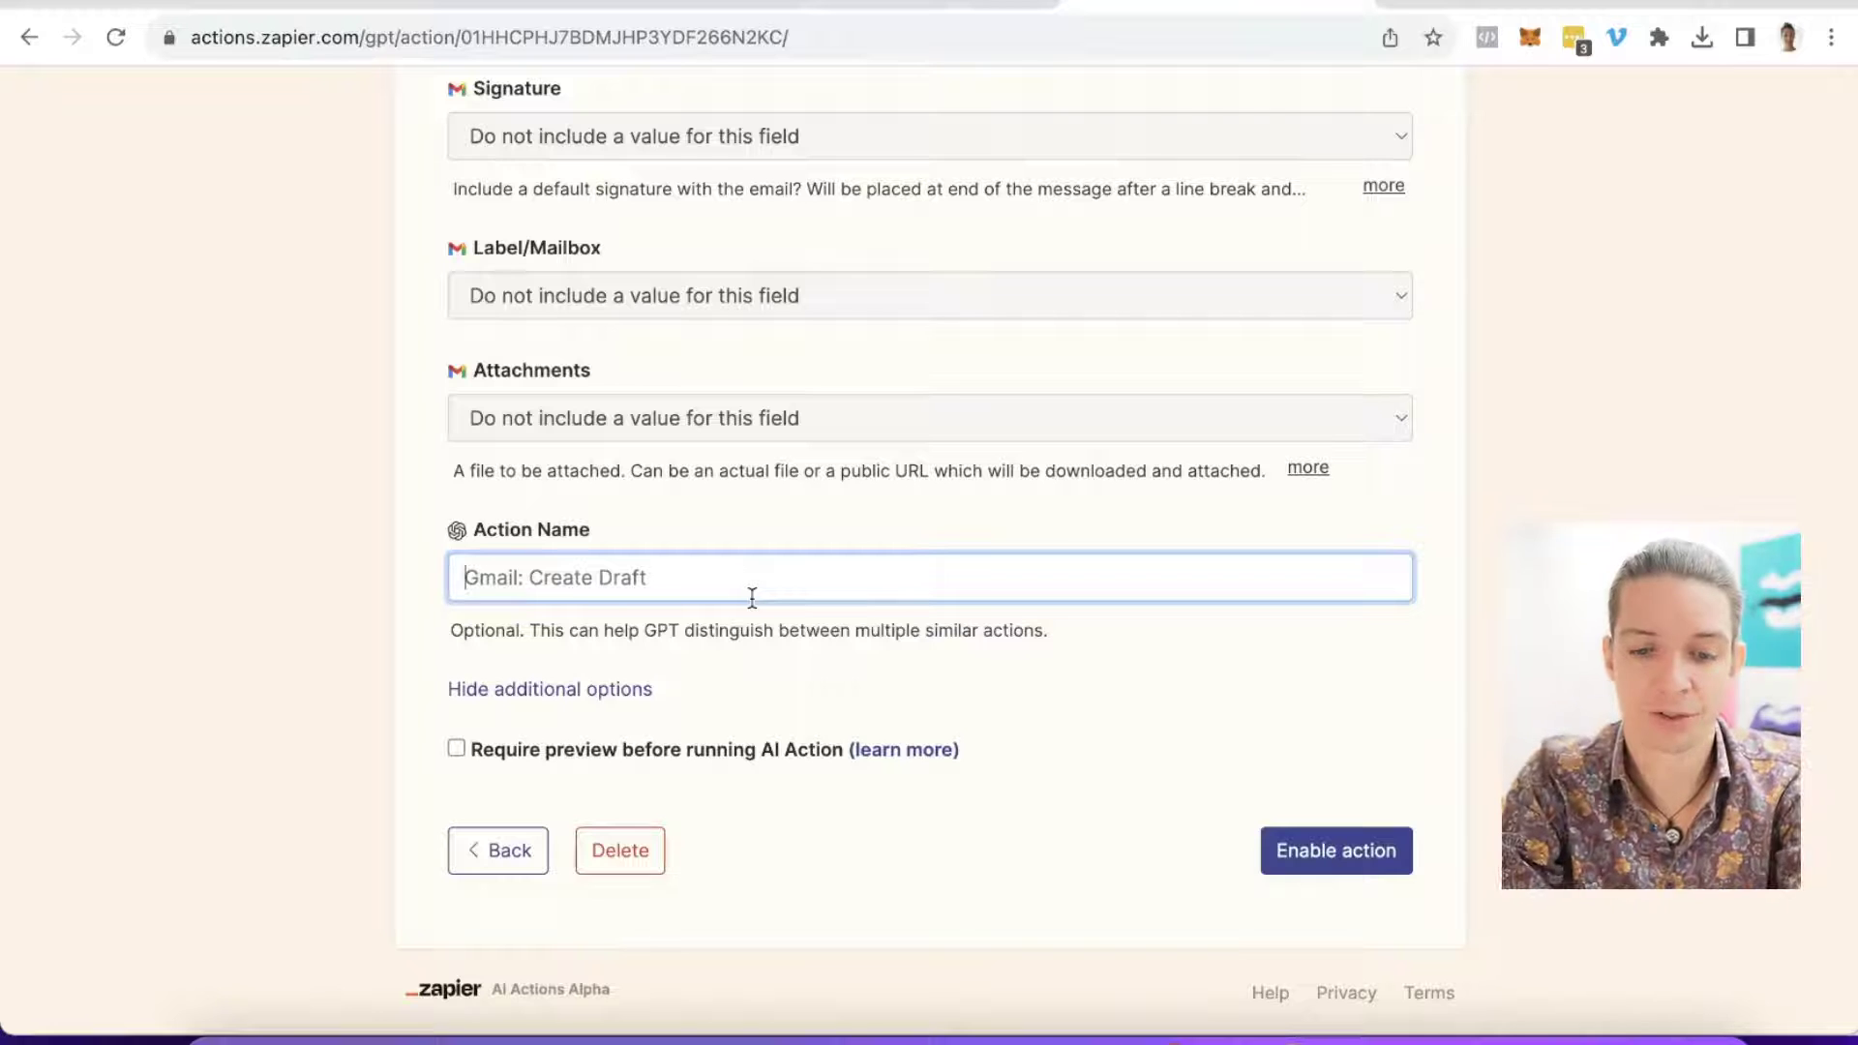
Step: Name the Gmail draft action gmail-create-draft, enable it, then reopen it and select its URL
type("gmail-c")
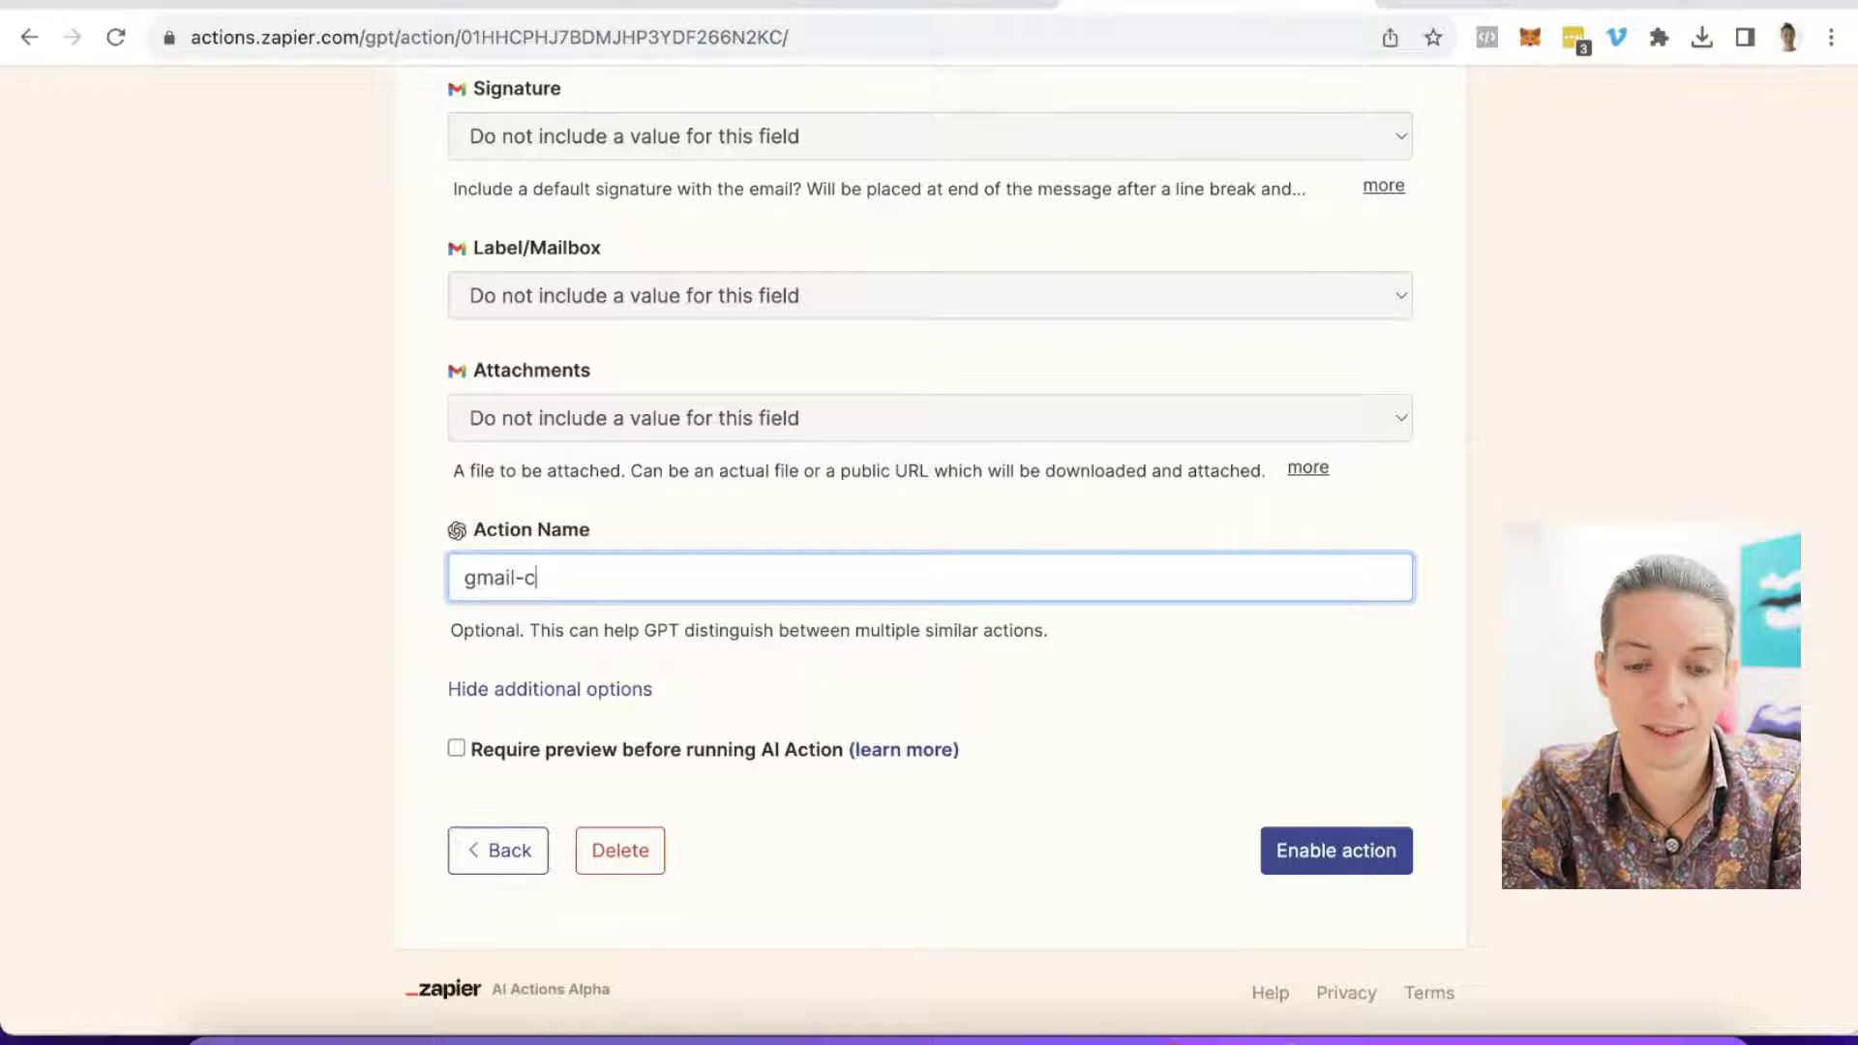
type("reate-draft")
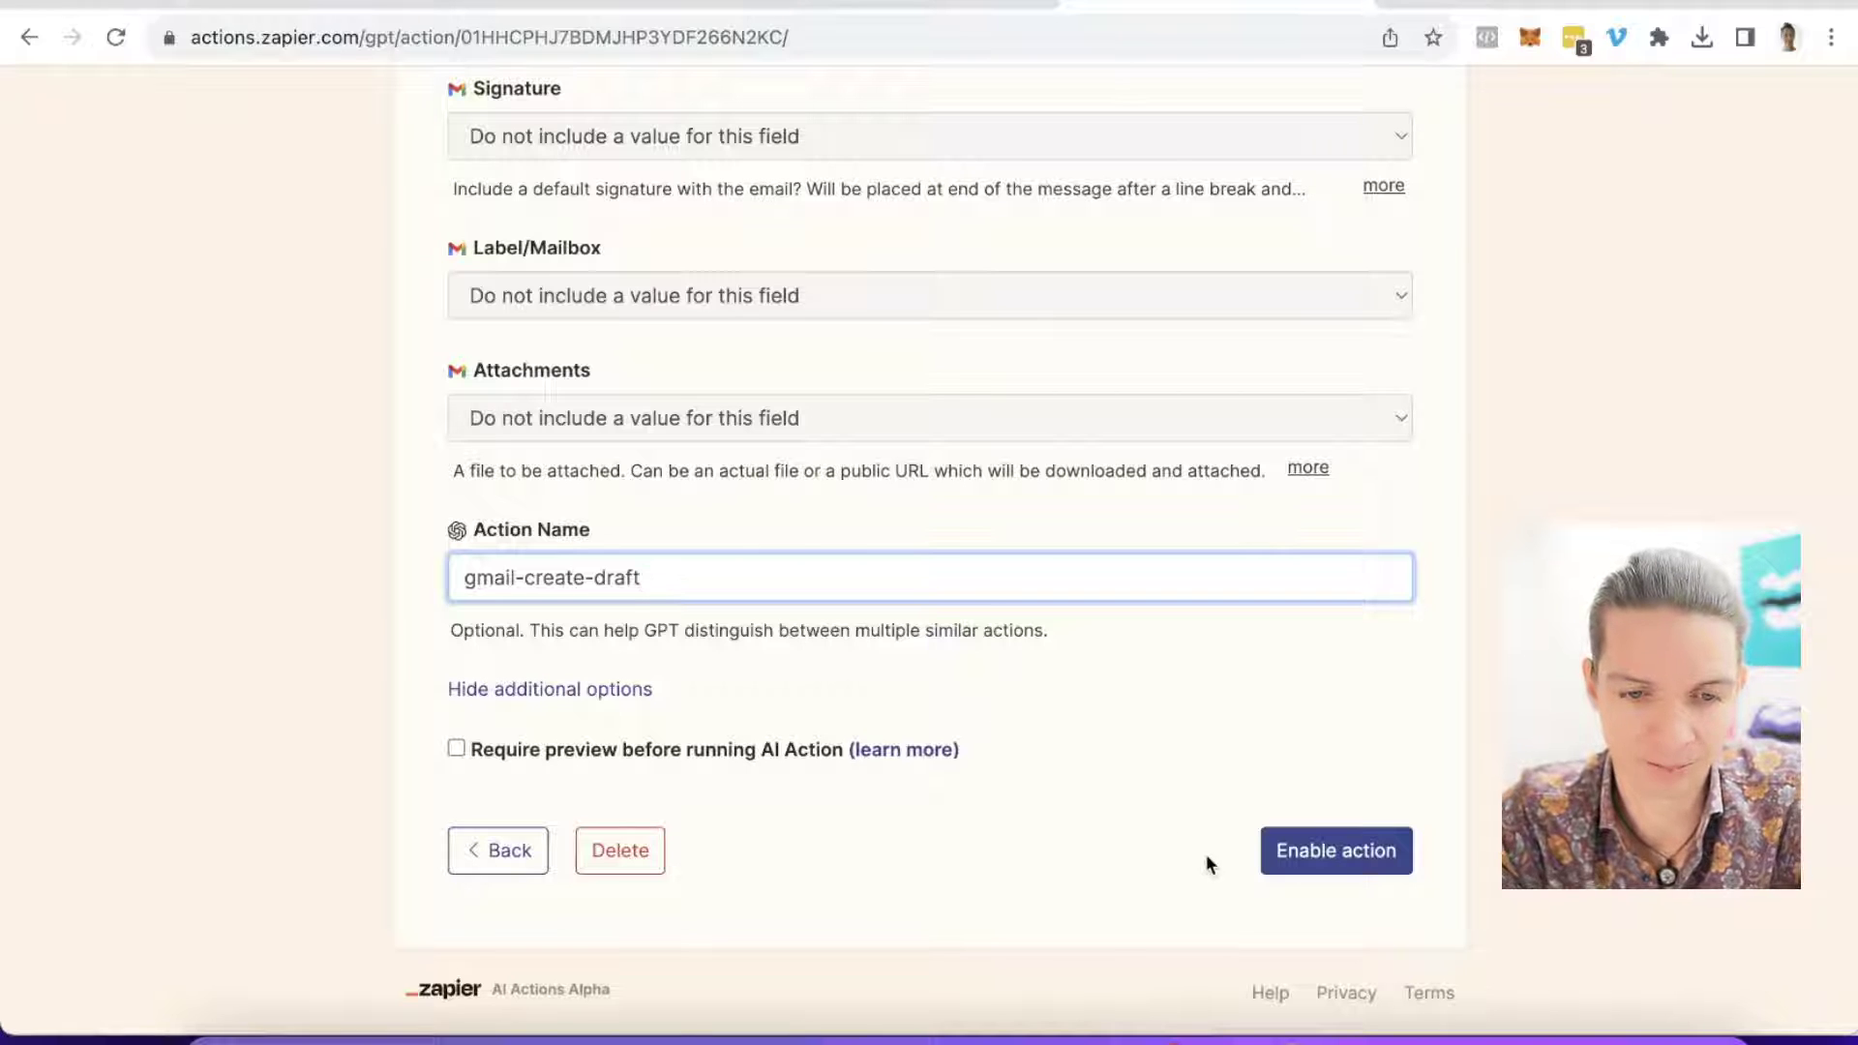
left_click(1330, 857)
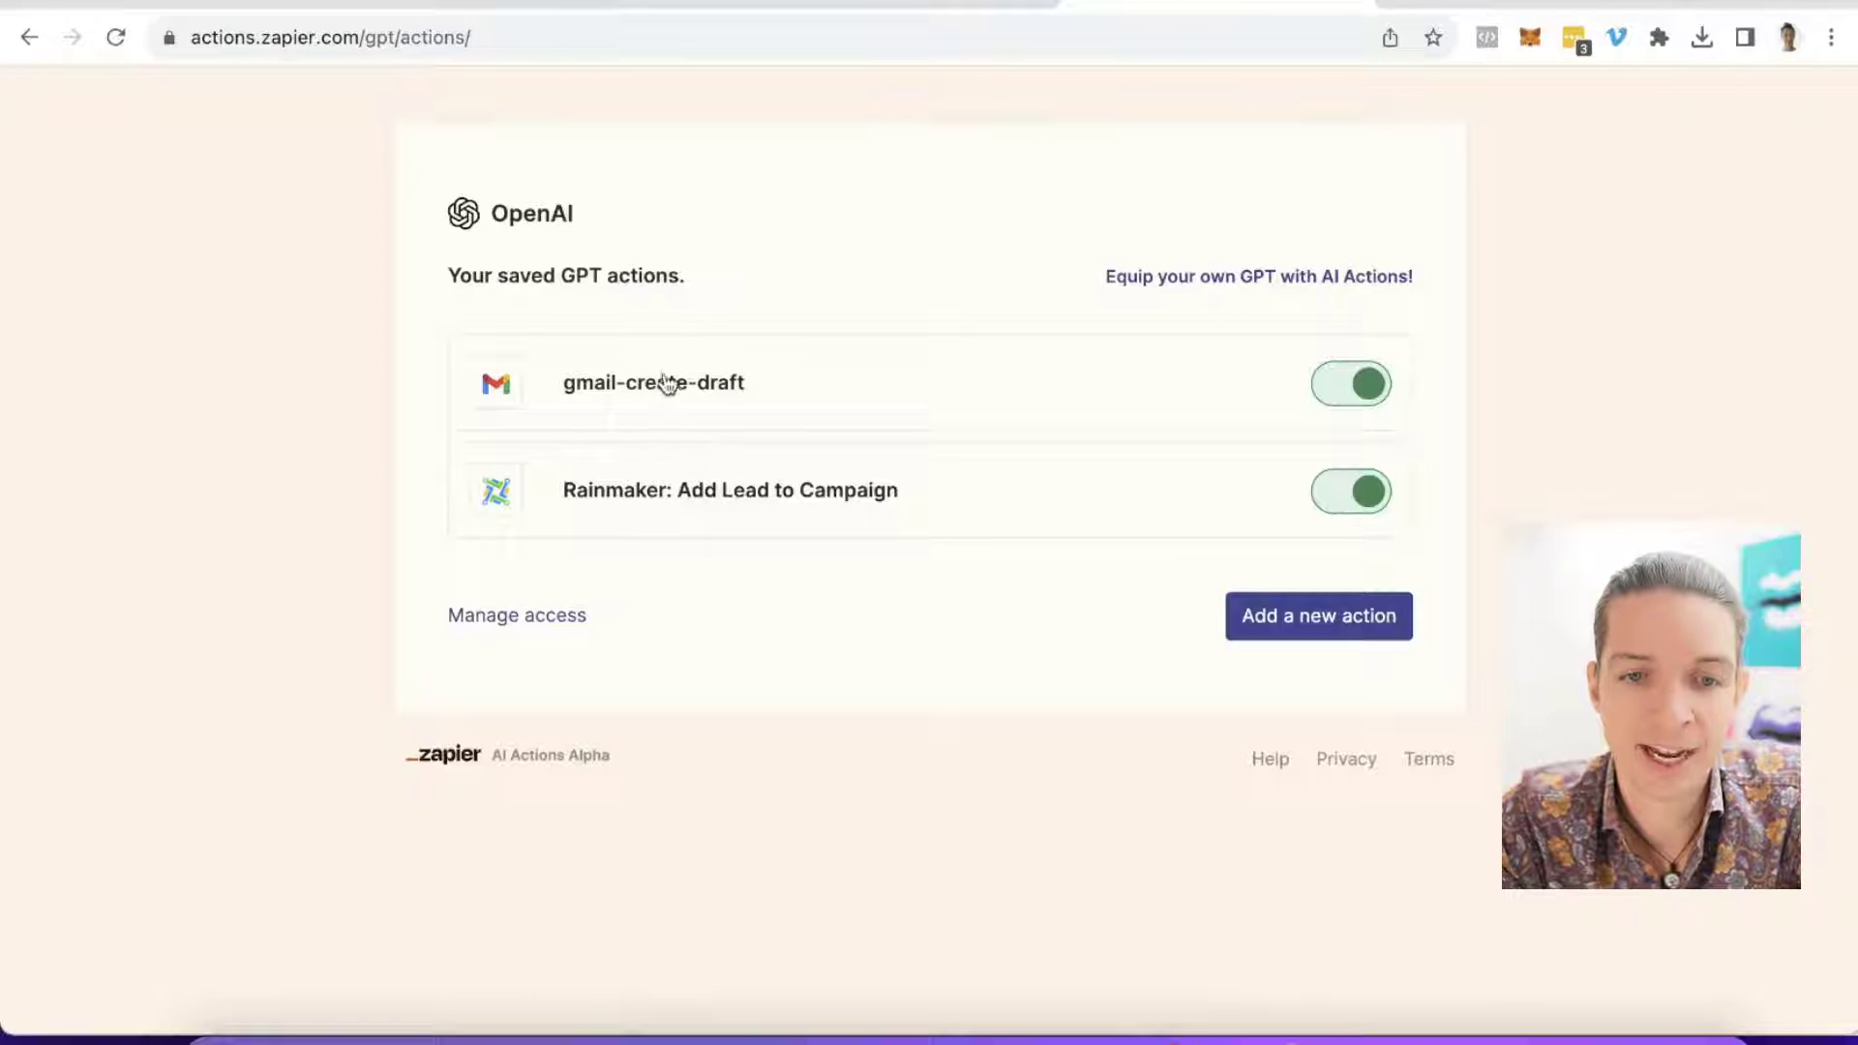
left_click(670, 387)
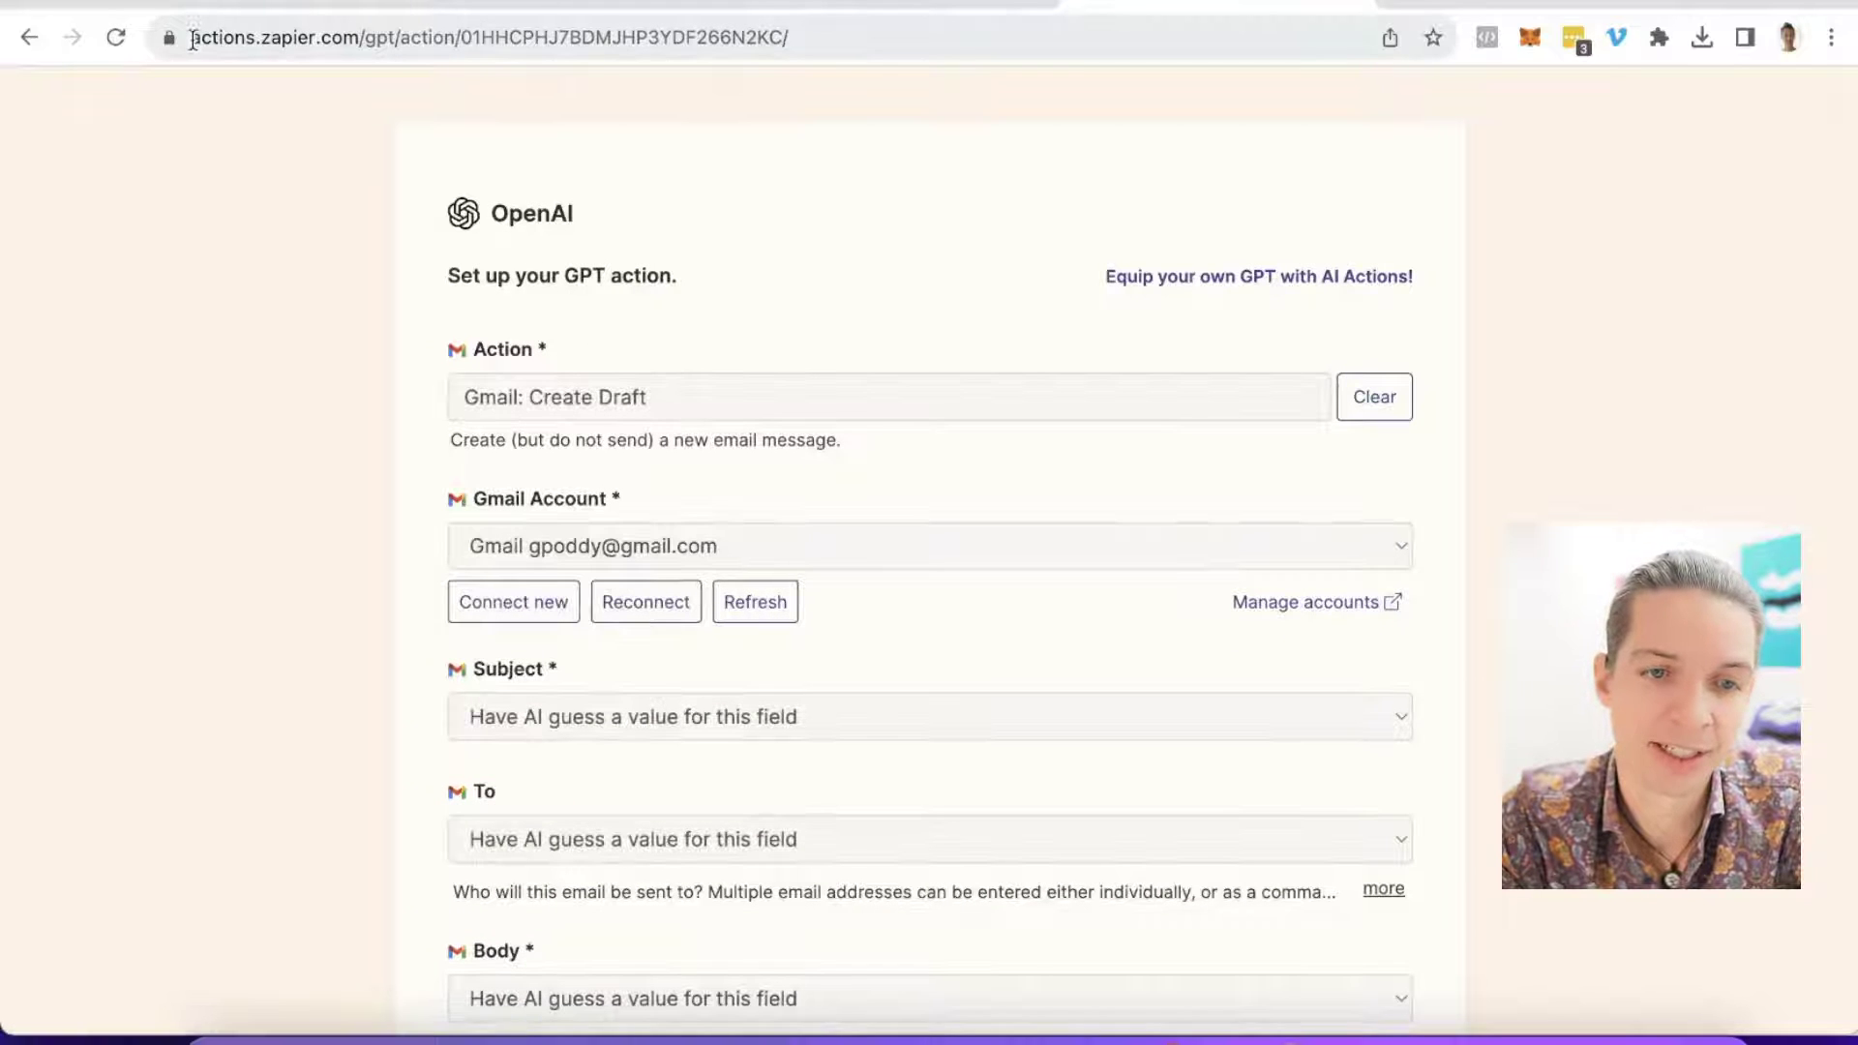
left_click(243, 27)
key("ctrl+c")
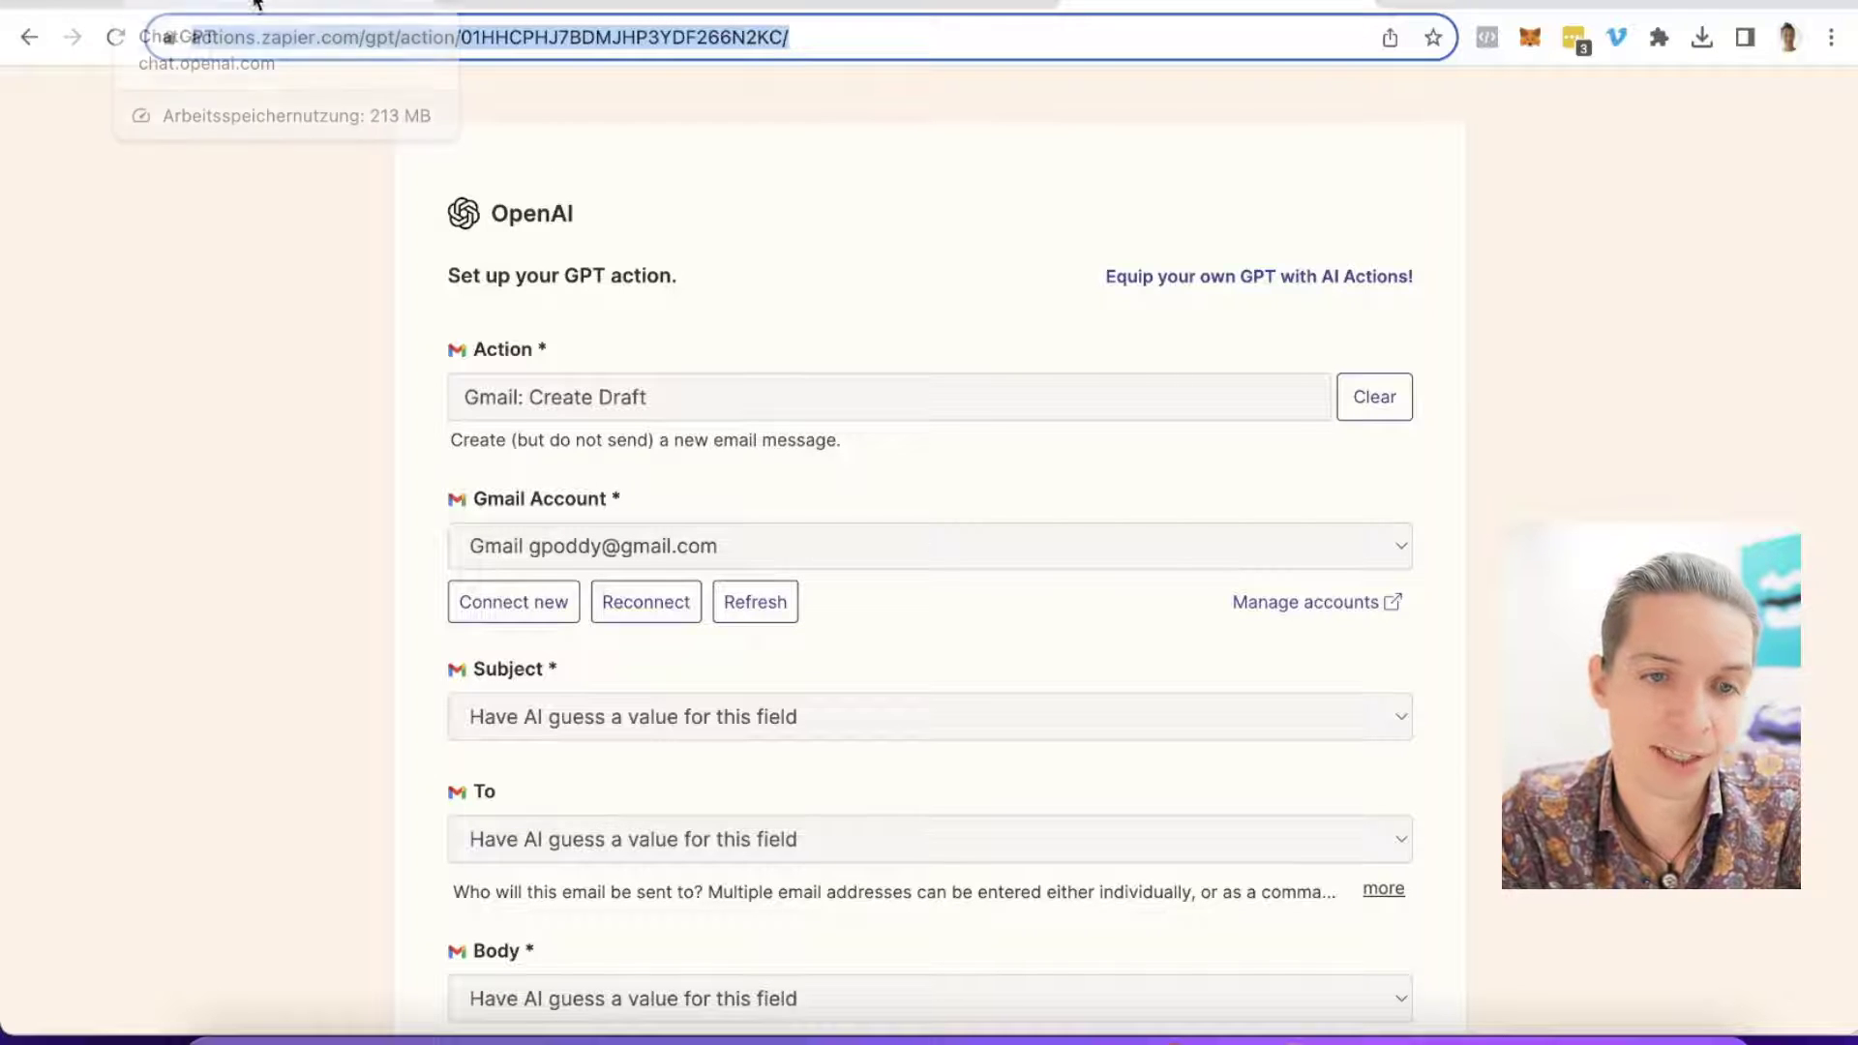
Step: Fill the first REQUIRED_ACTIONS entry with gmail-create-draft and its pasted Zapier configuration link
left_click(257, 3)
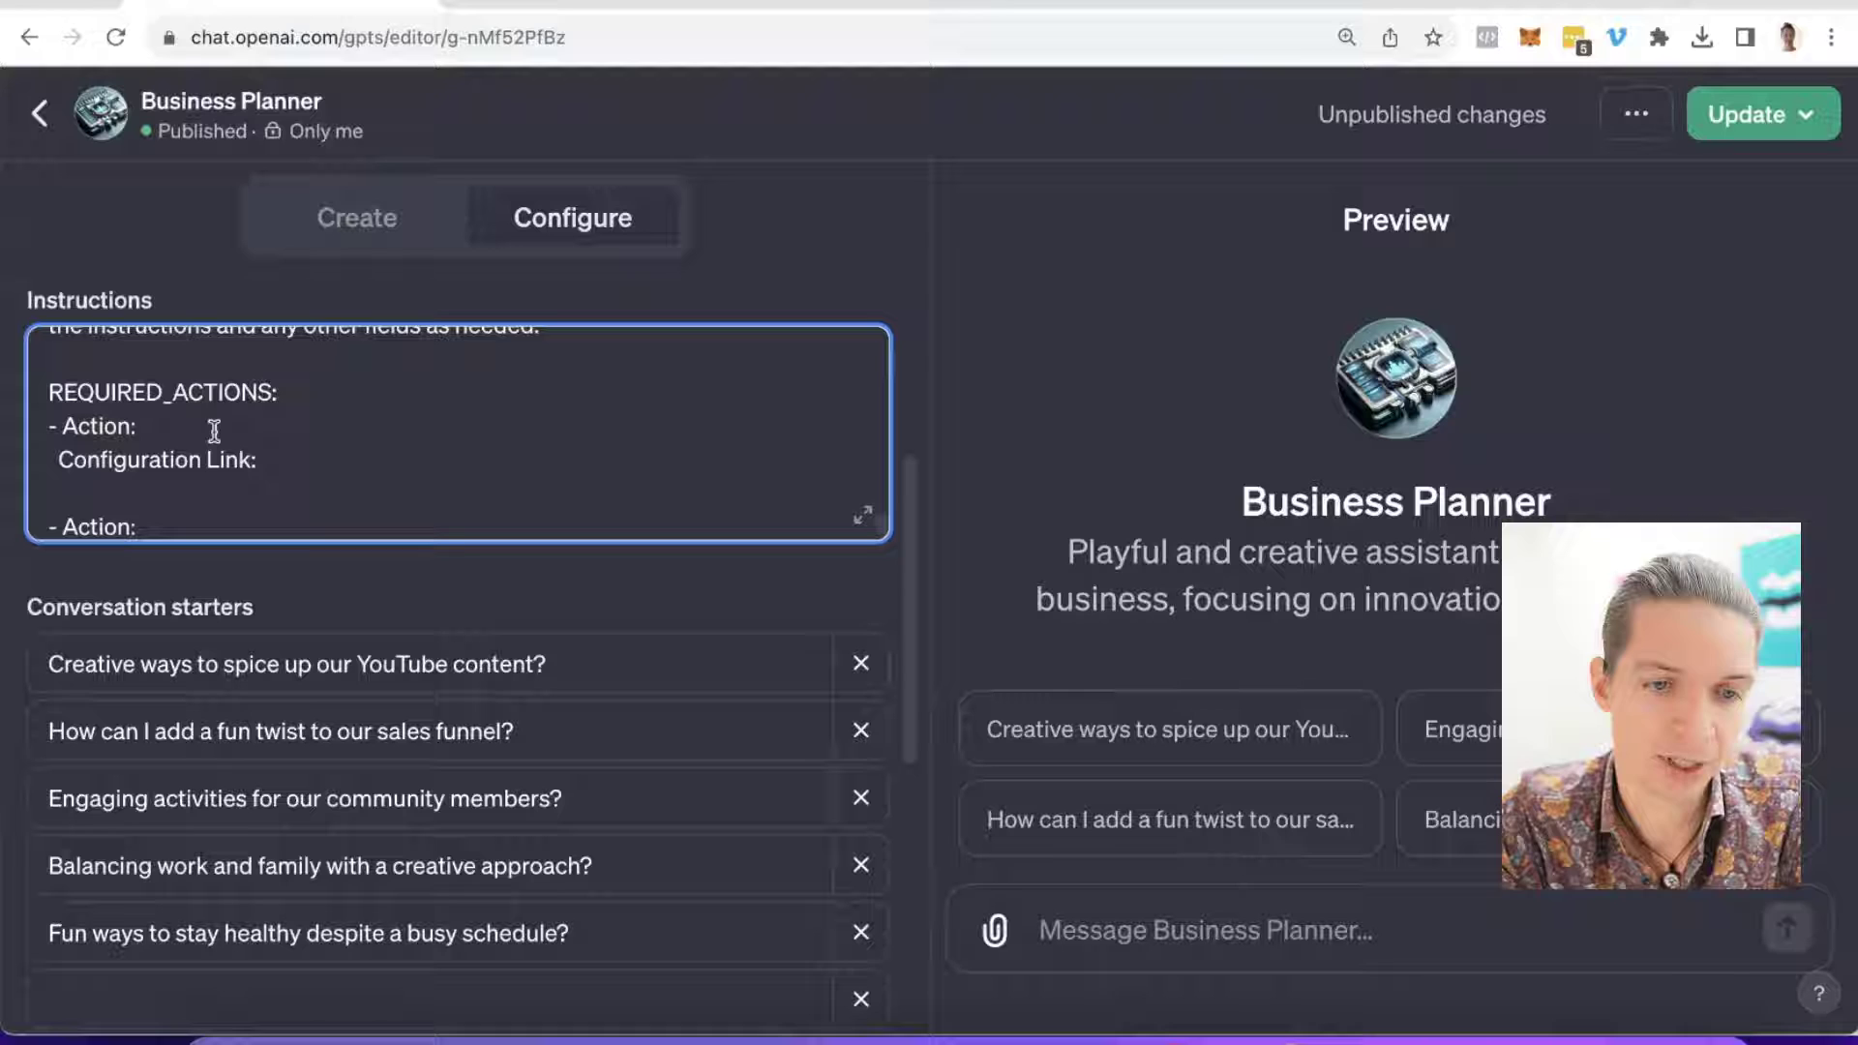
left_click(213, 426)
type("gmail")
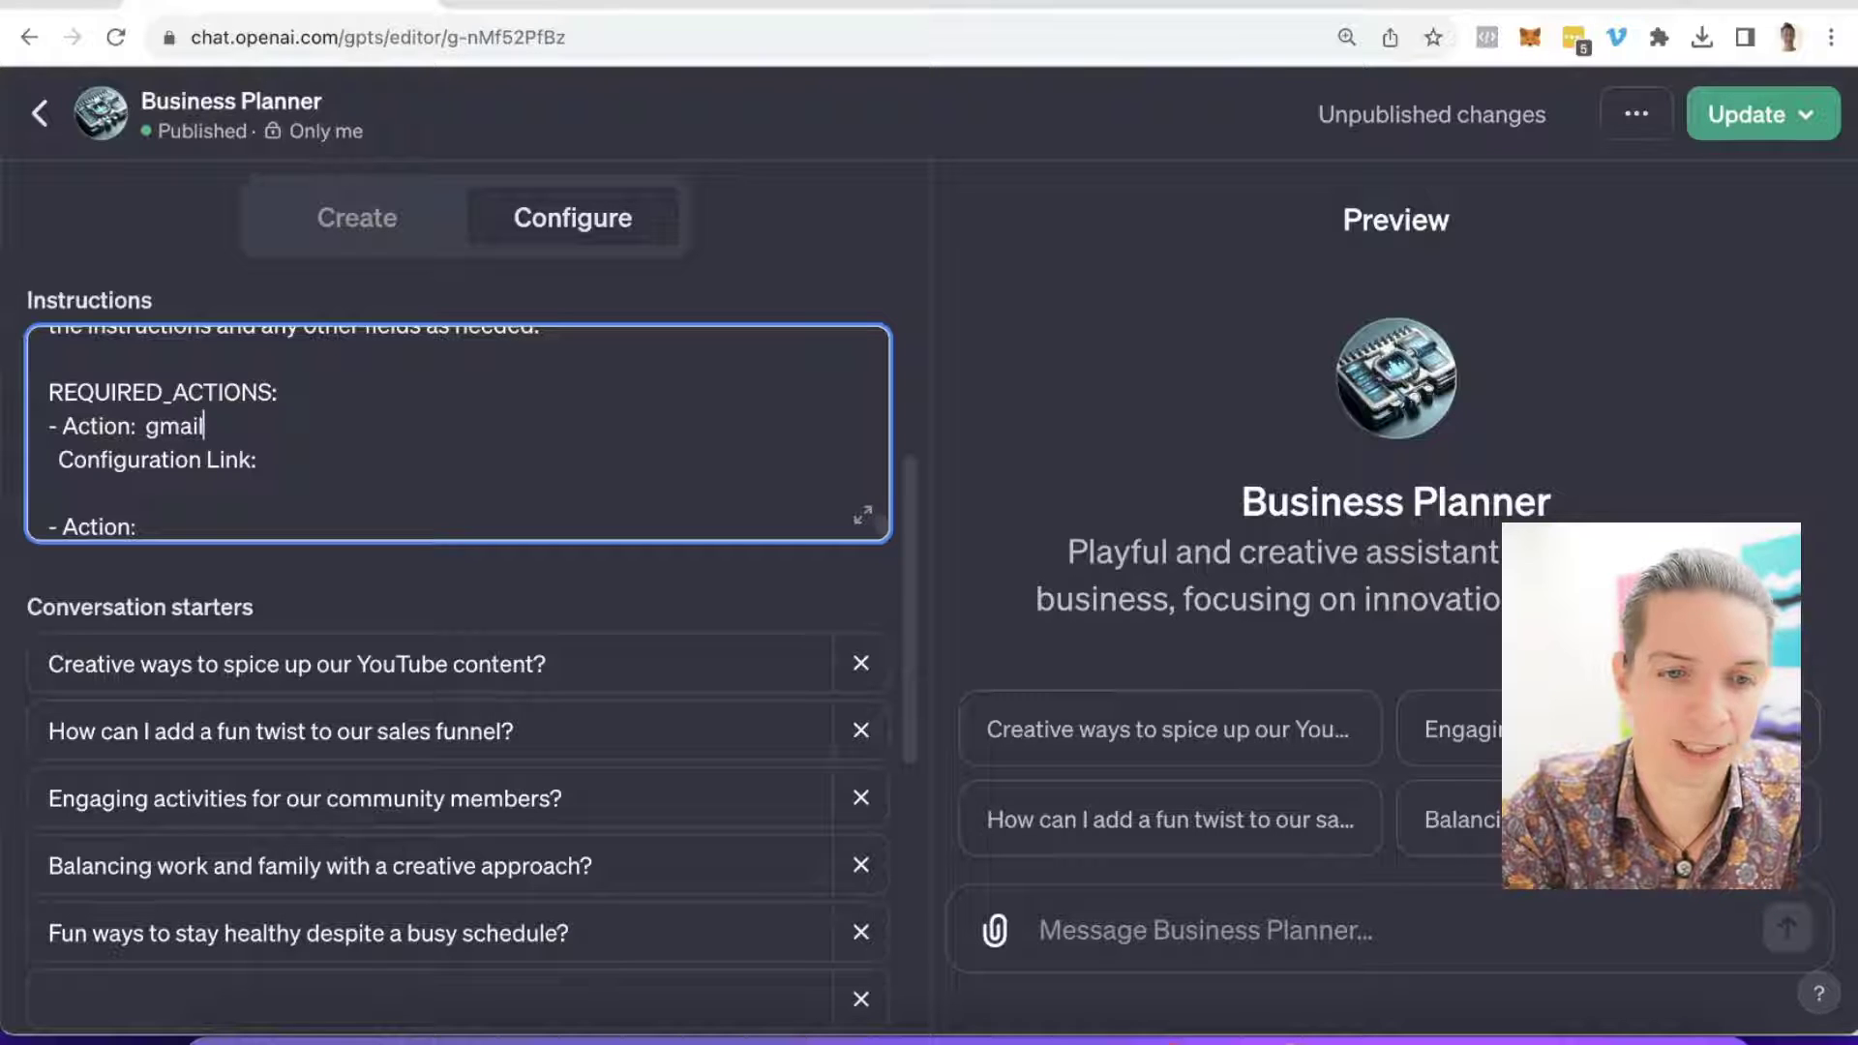
type("-create-")
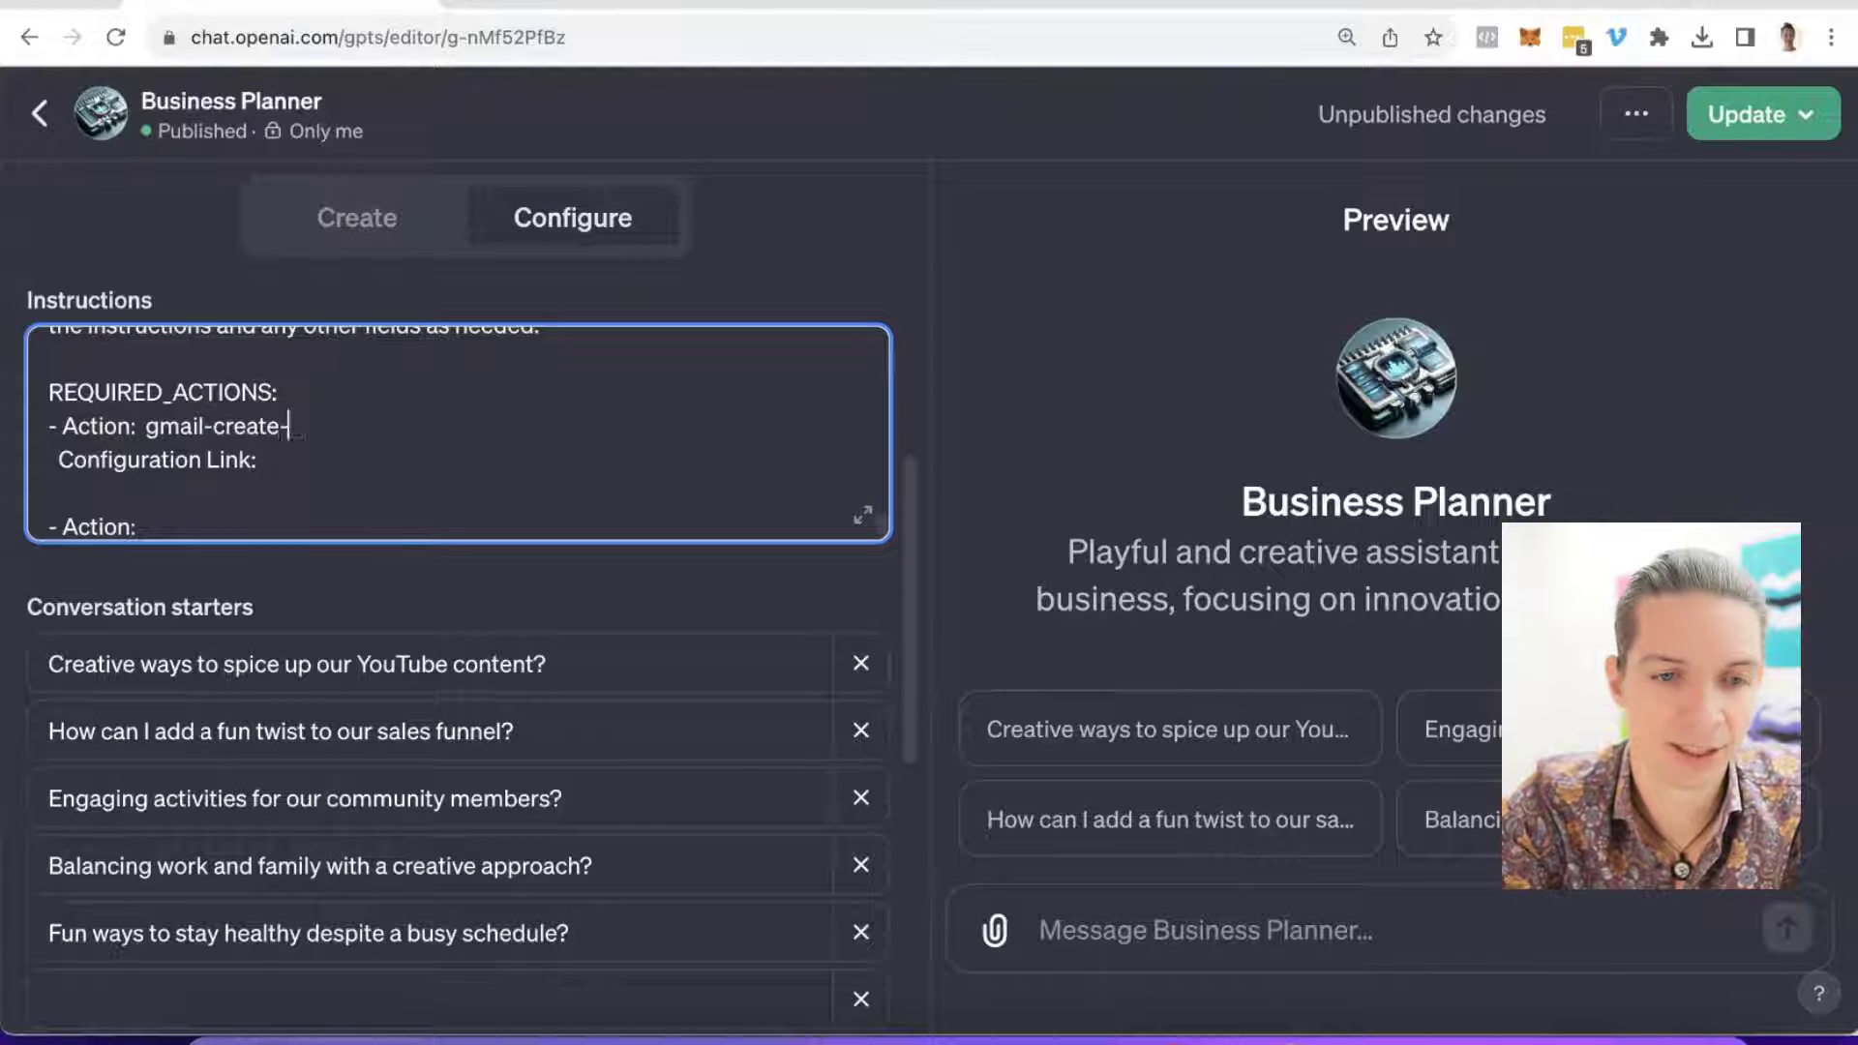
type("draft")
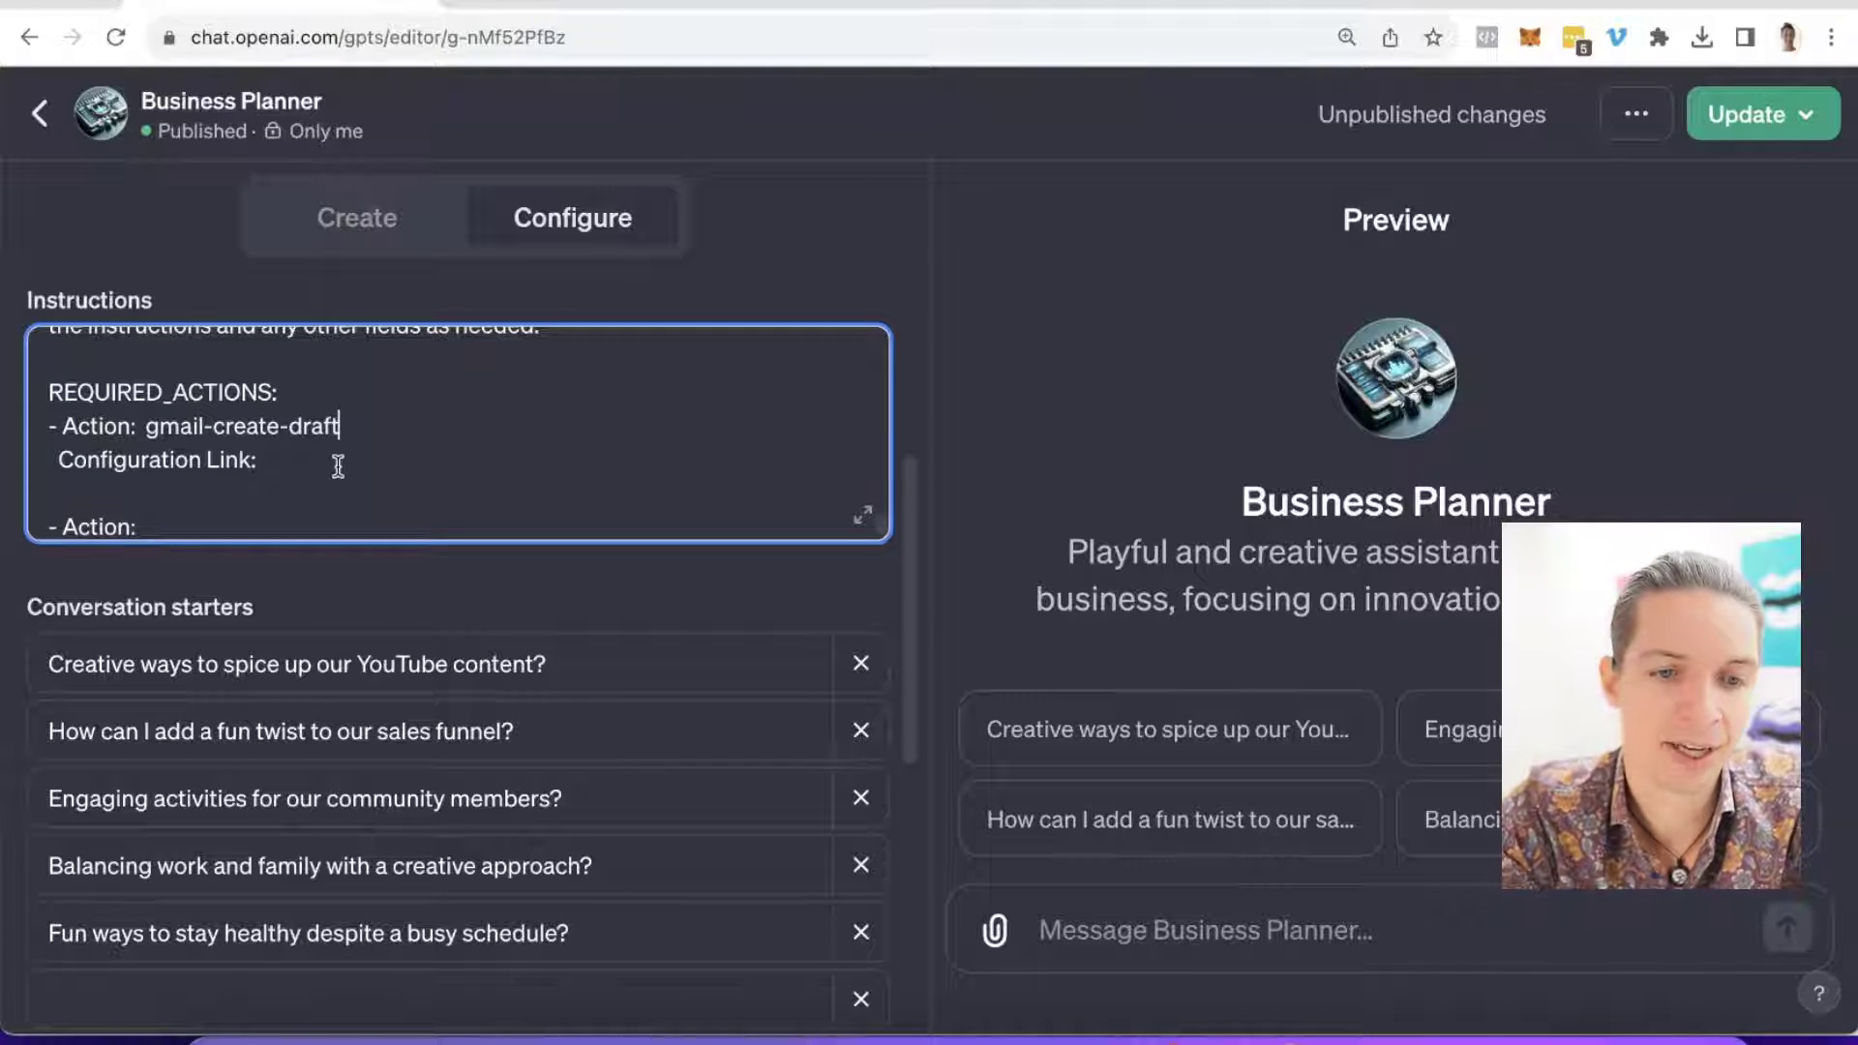
left_click(337, 463)
key("ctrl+v")
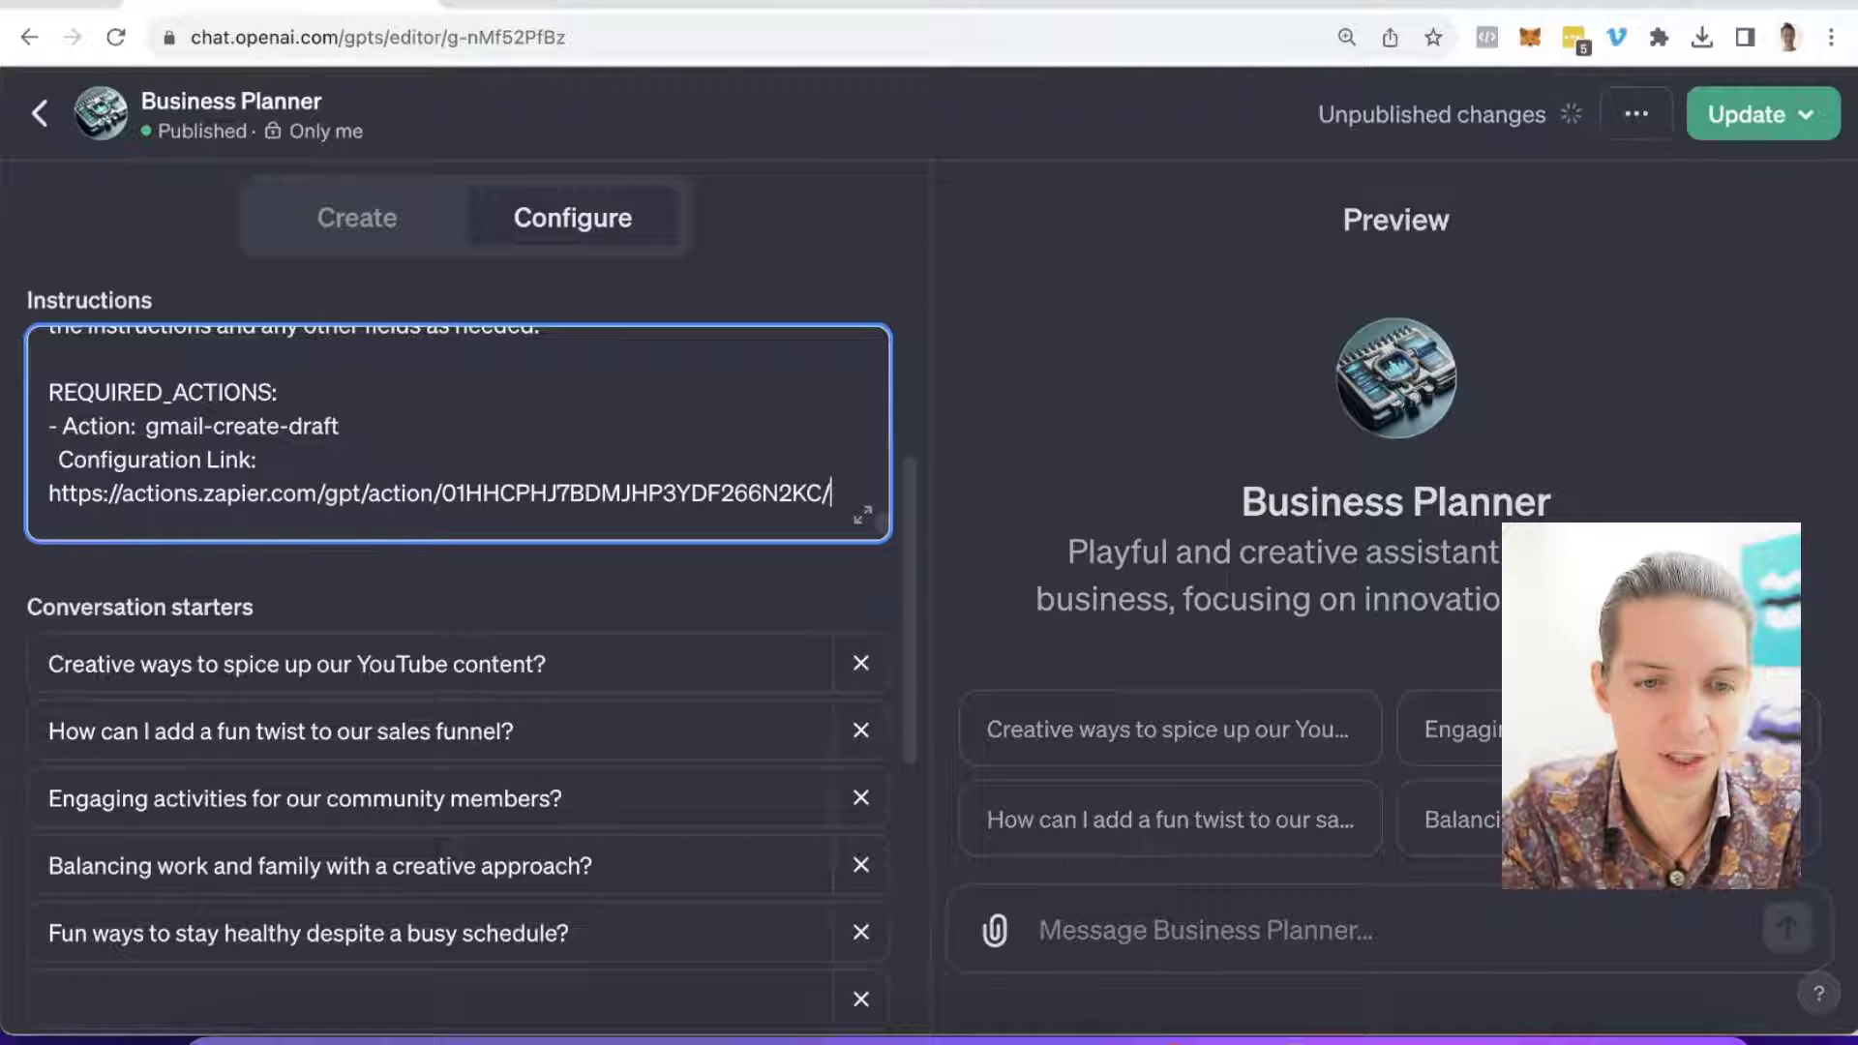
scroll(457, 434, "down", 1)
scroll(381, 340, "down", 1)
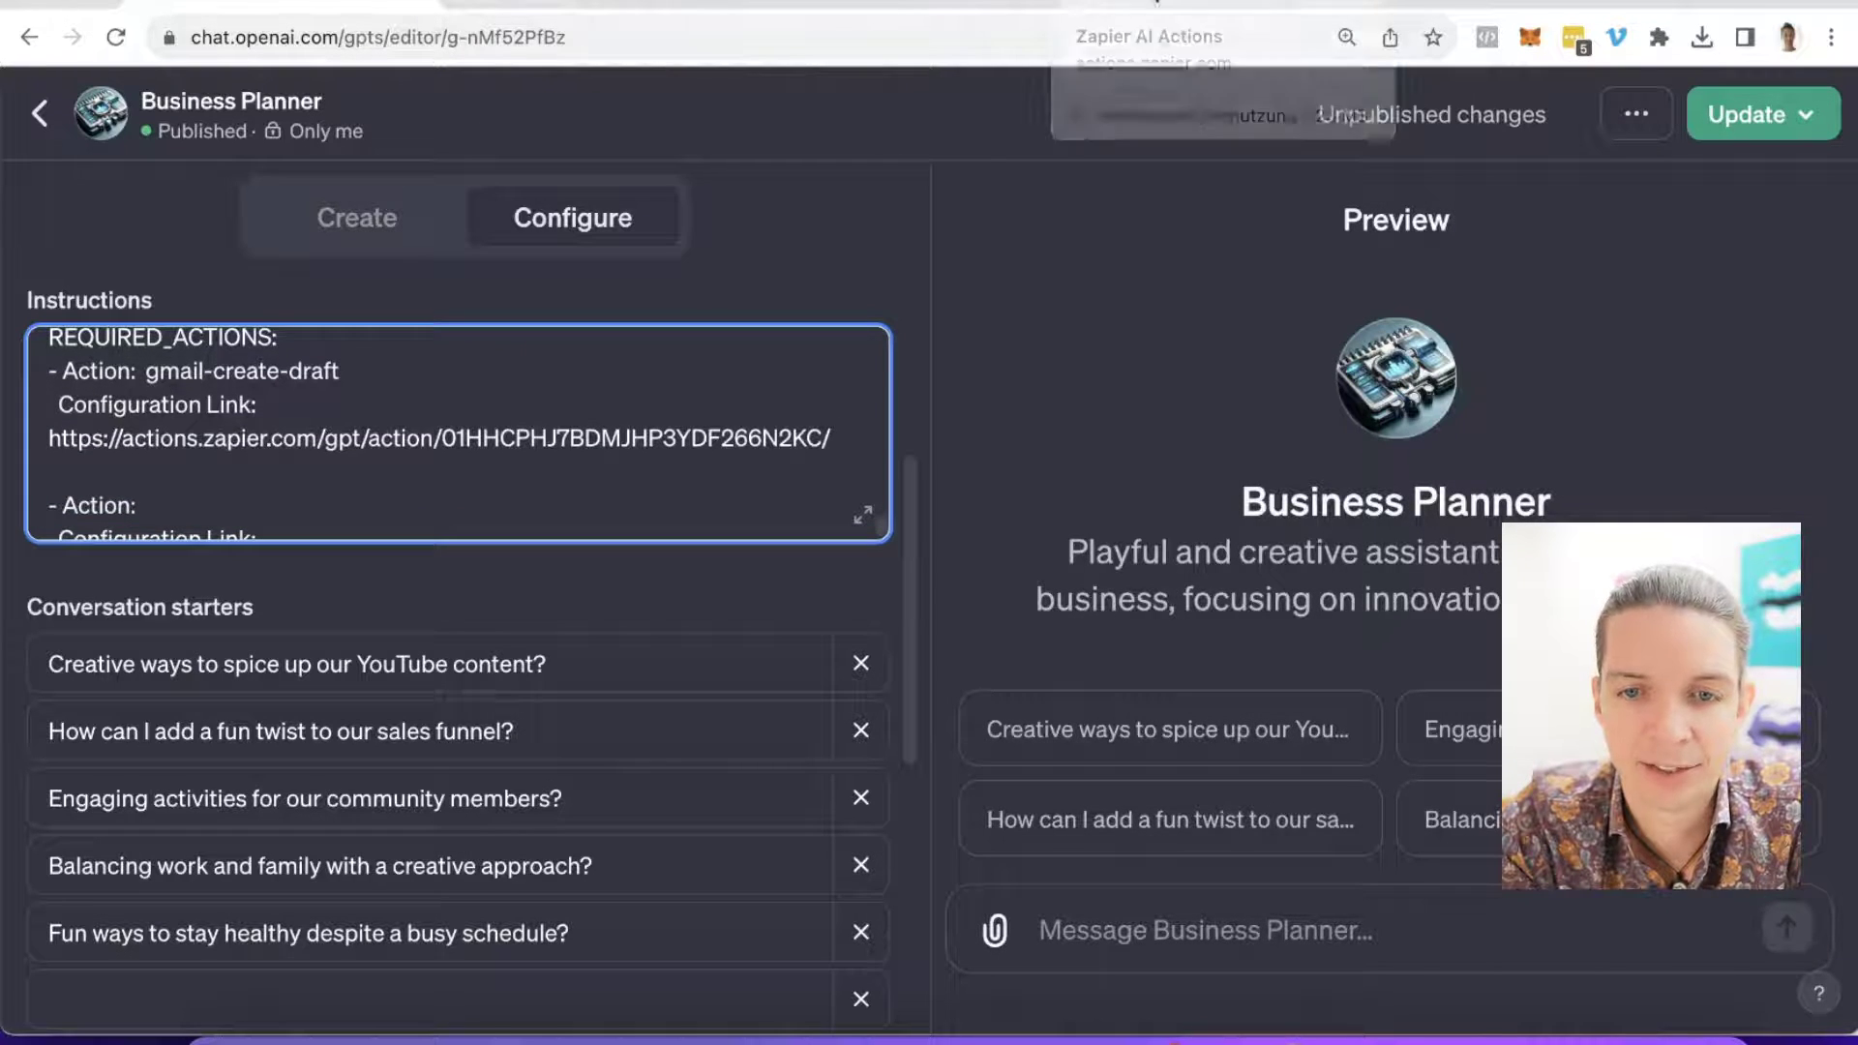
left_click(1147, 5)
Step: Finish the Gmail action and open the Rainmaker lead-to-campaign action's settings
scroll(972, 259, "down", 5)
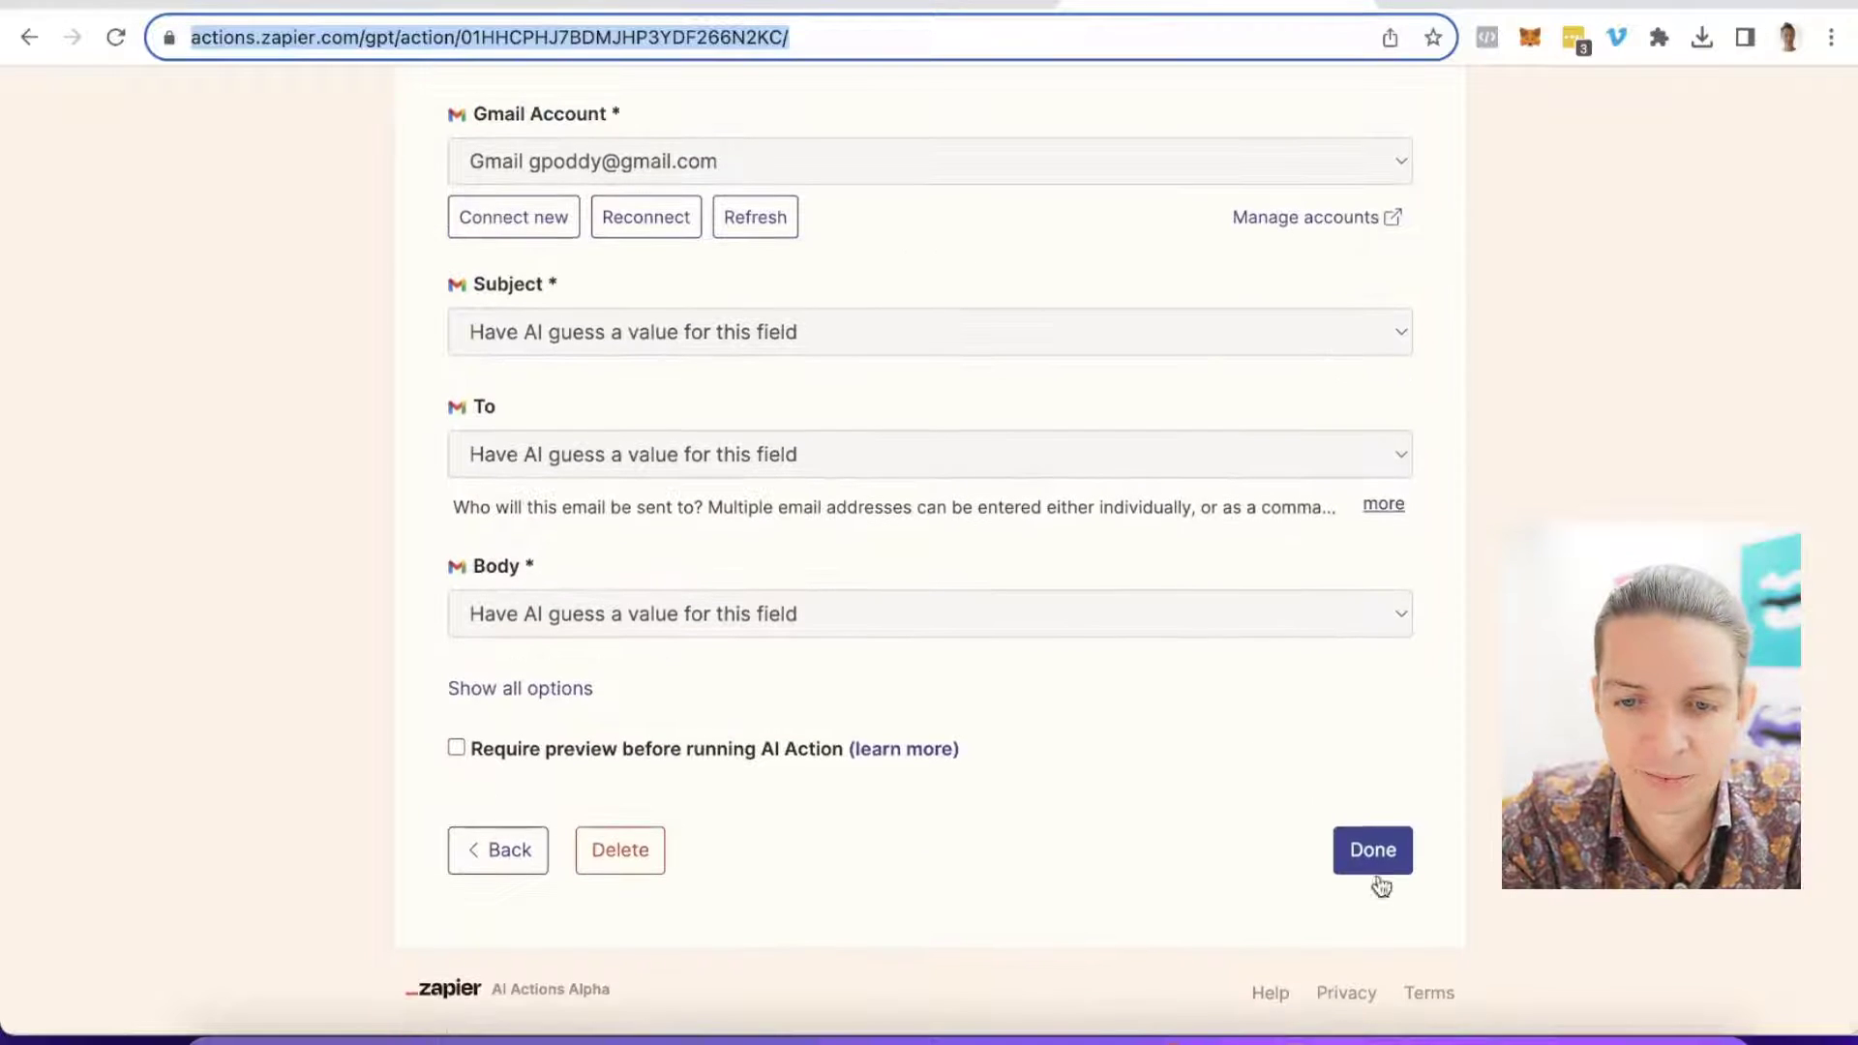
left_click(1377, 851)
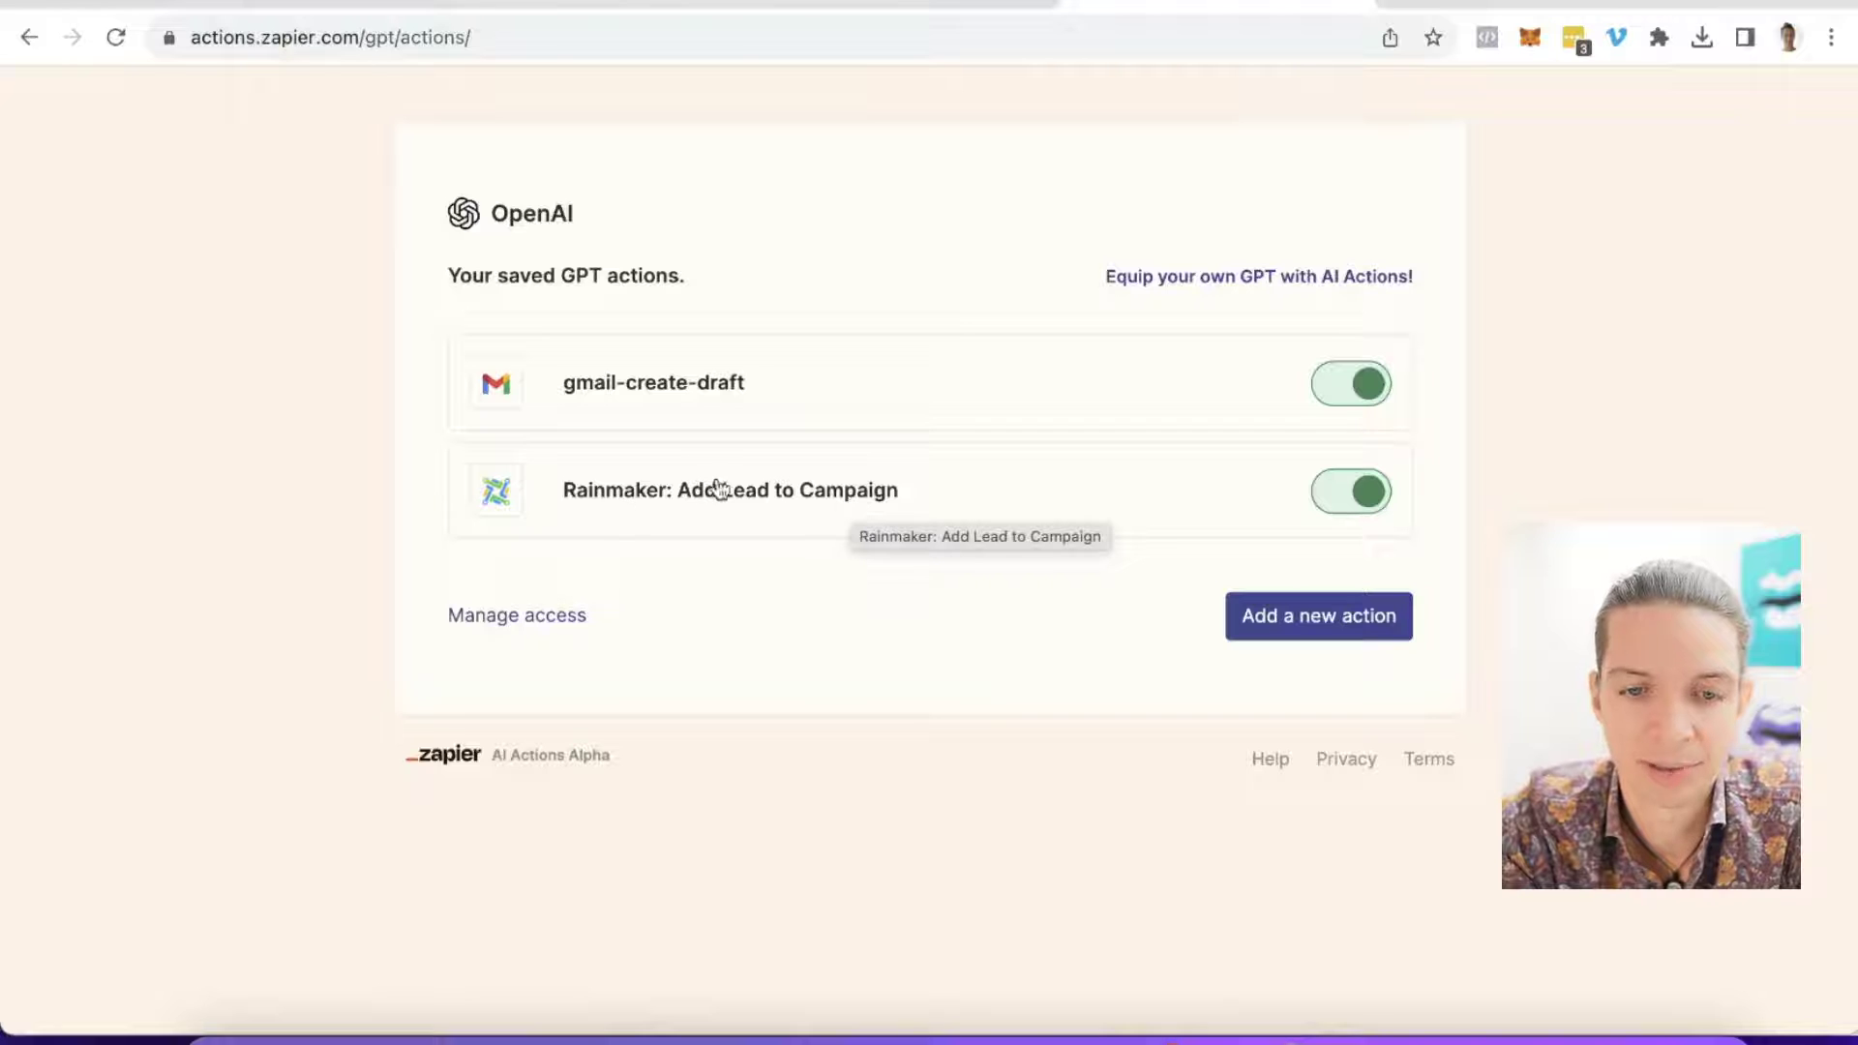
left_click(738, 512)
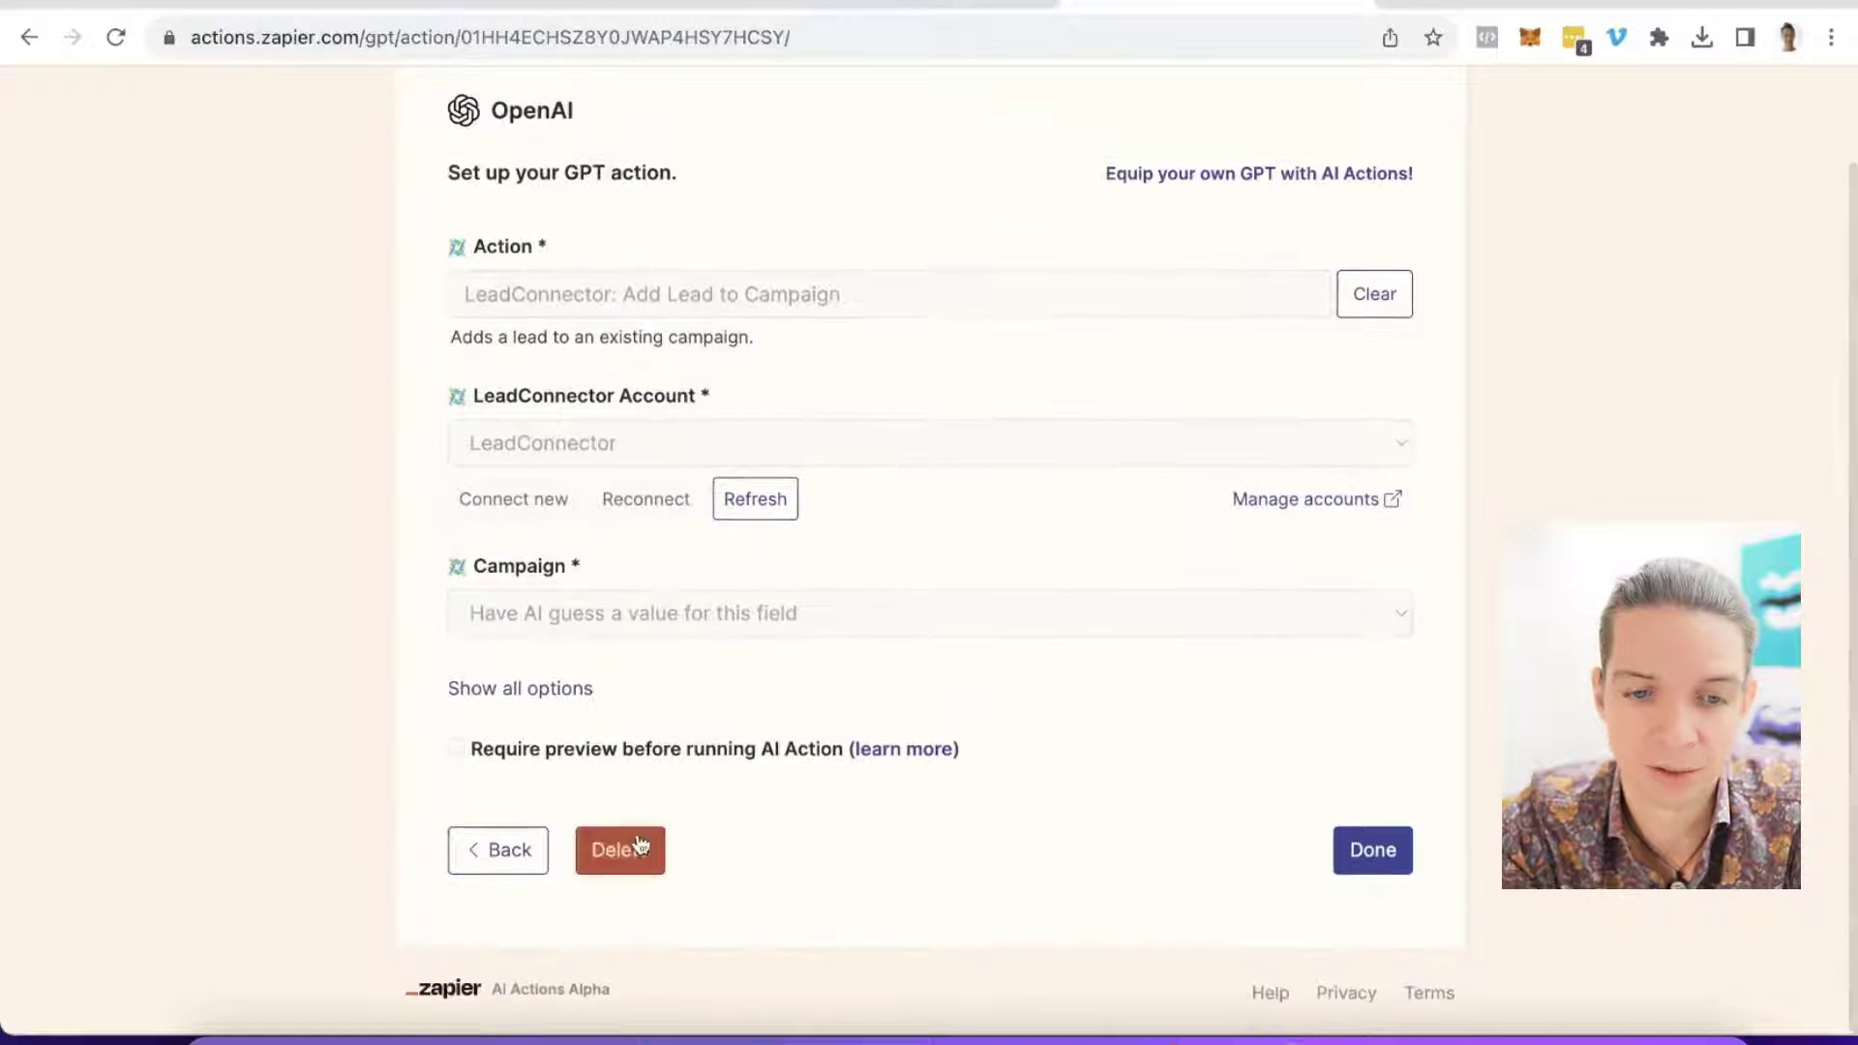
Step: Rename the action to rainmaker-add-lead-to-campaign, save it, and select its page URL
scroll(735, 638, "down", 2)
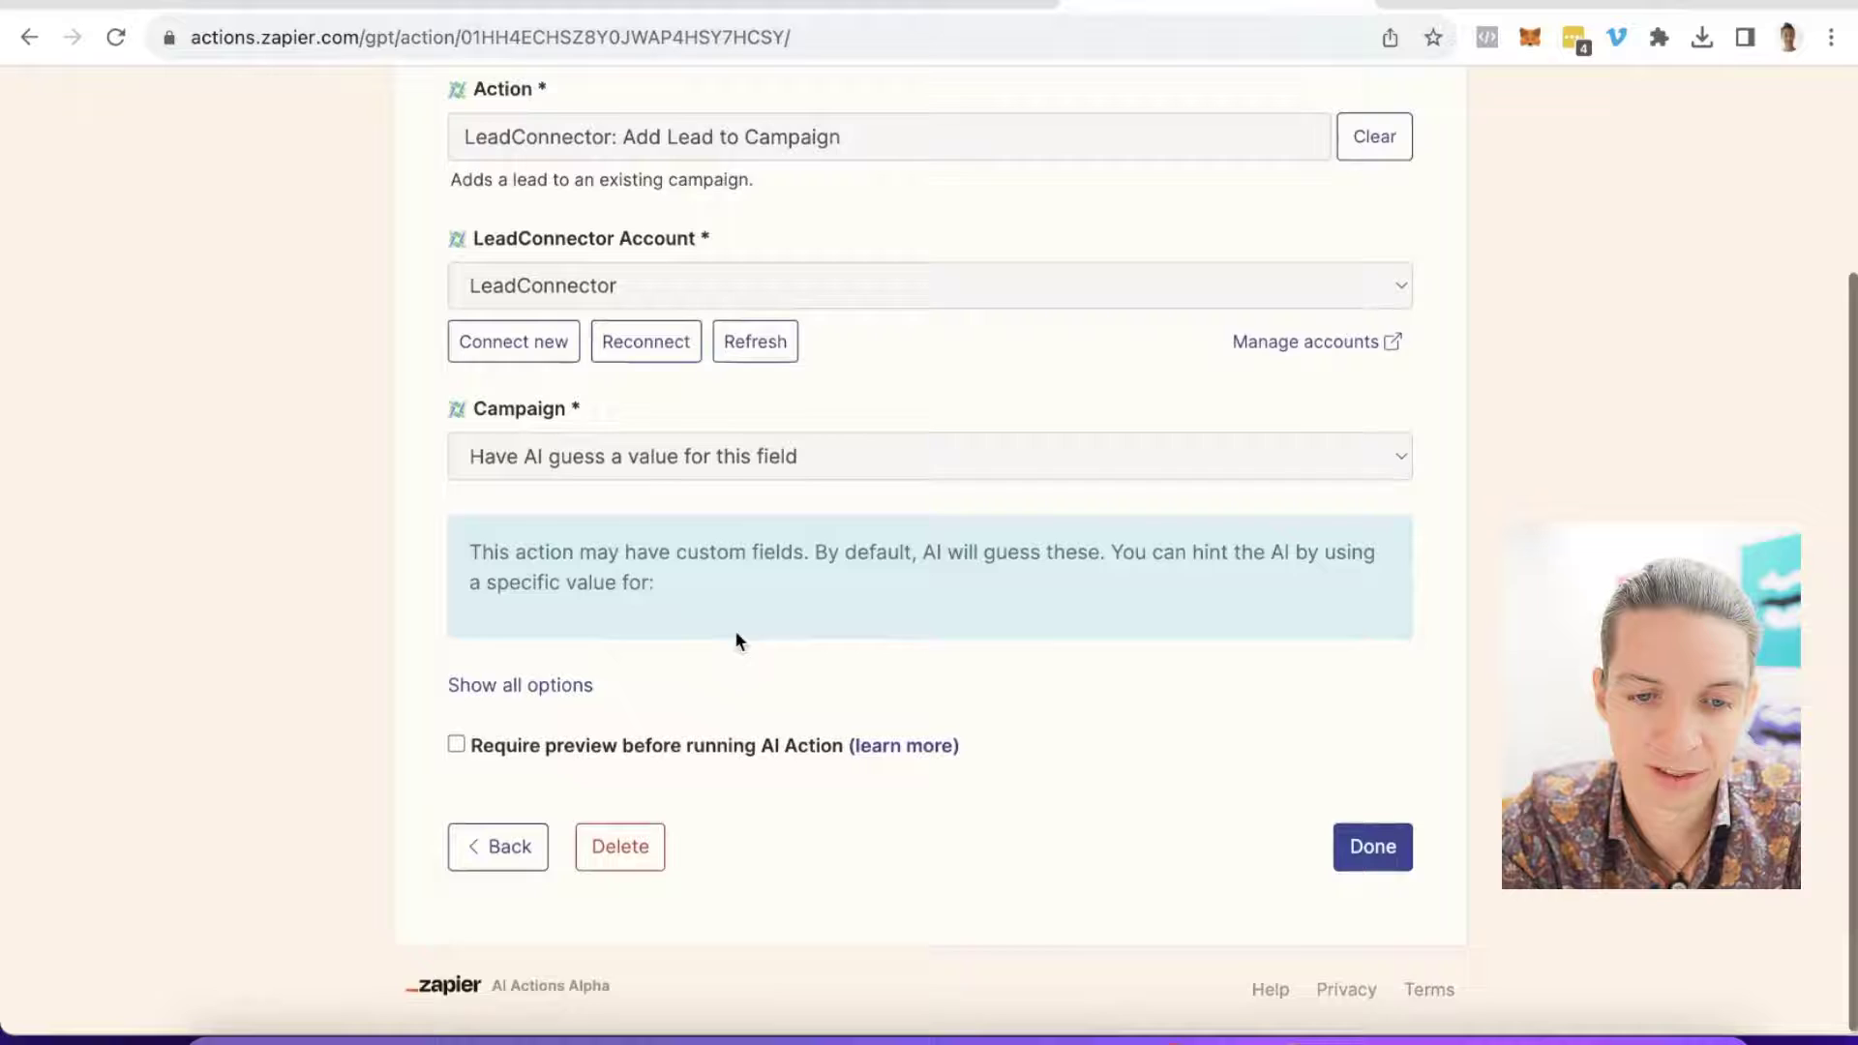
left_click(523, 682)
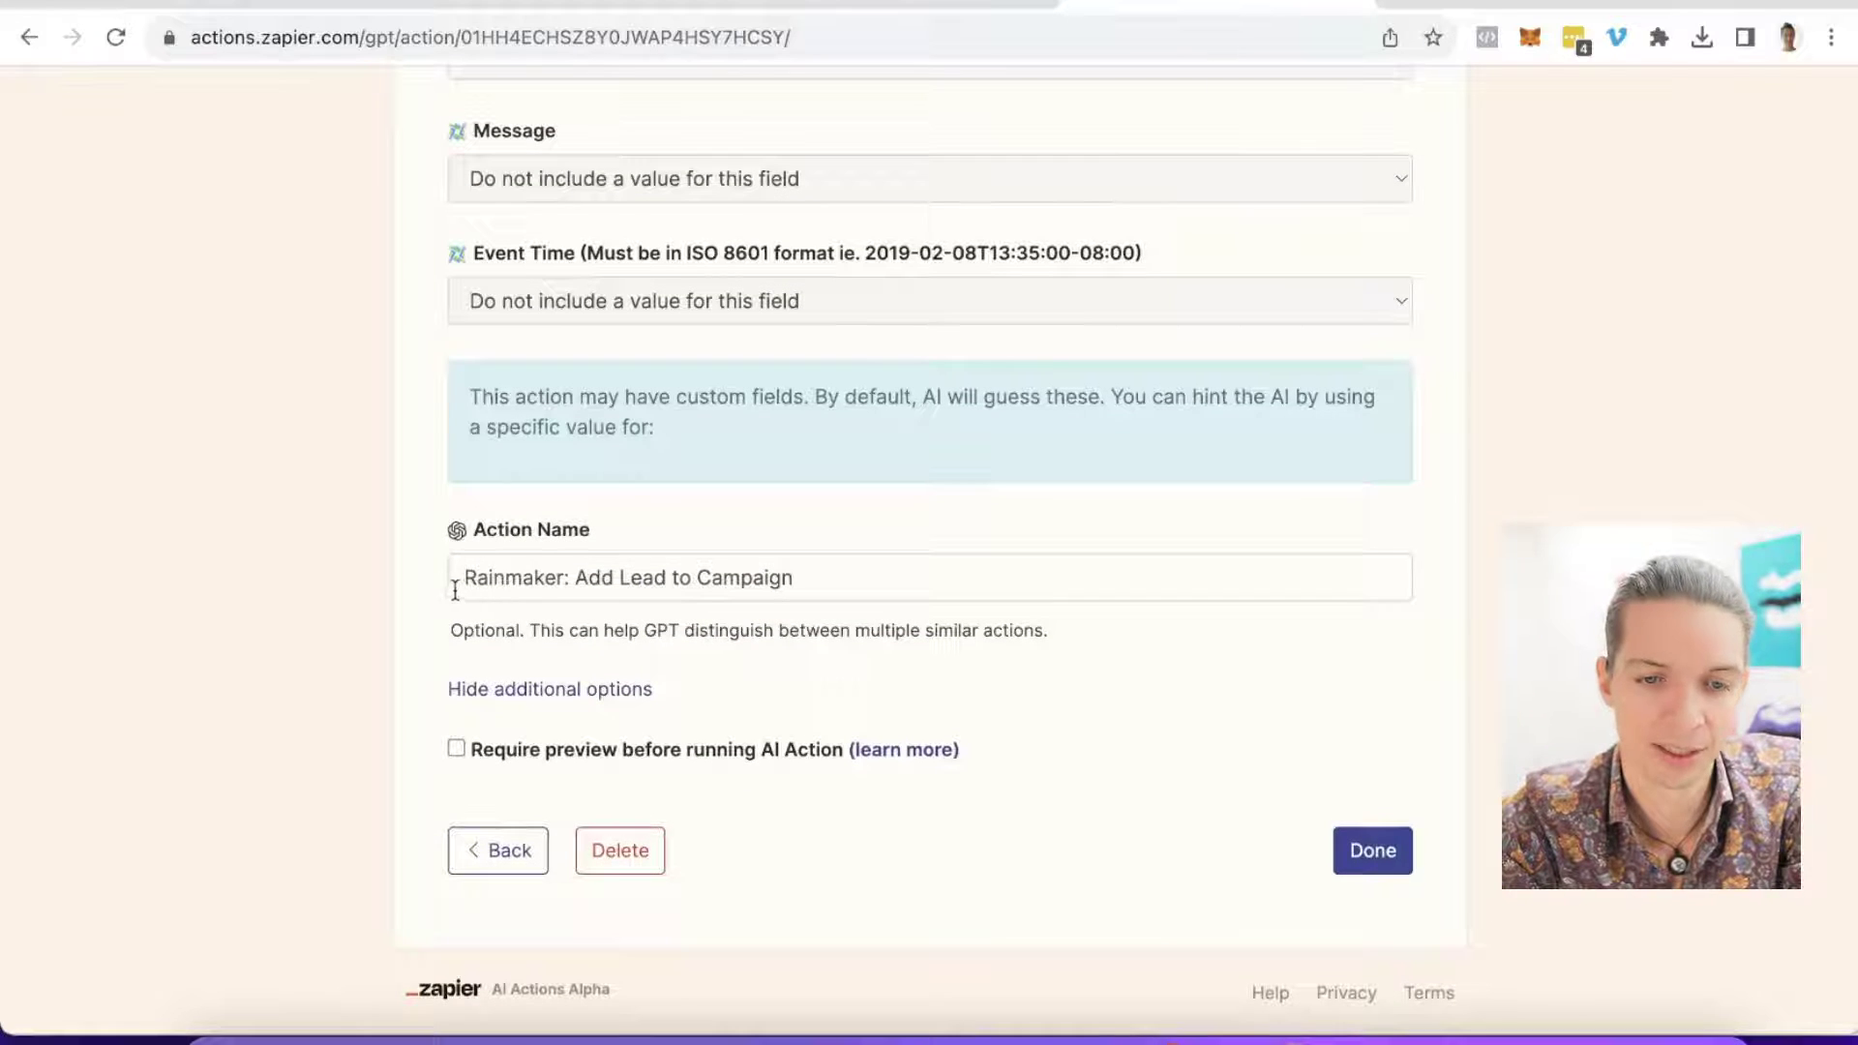
left_click_drag(452, 584, 1012, 584)
type("rainmaker")
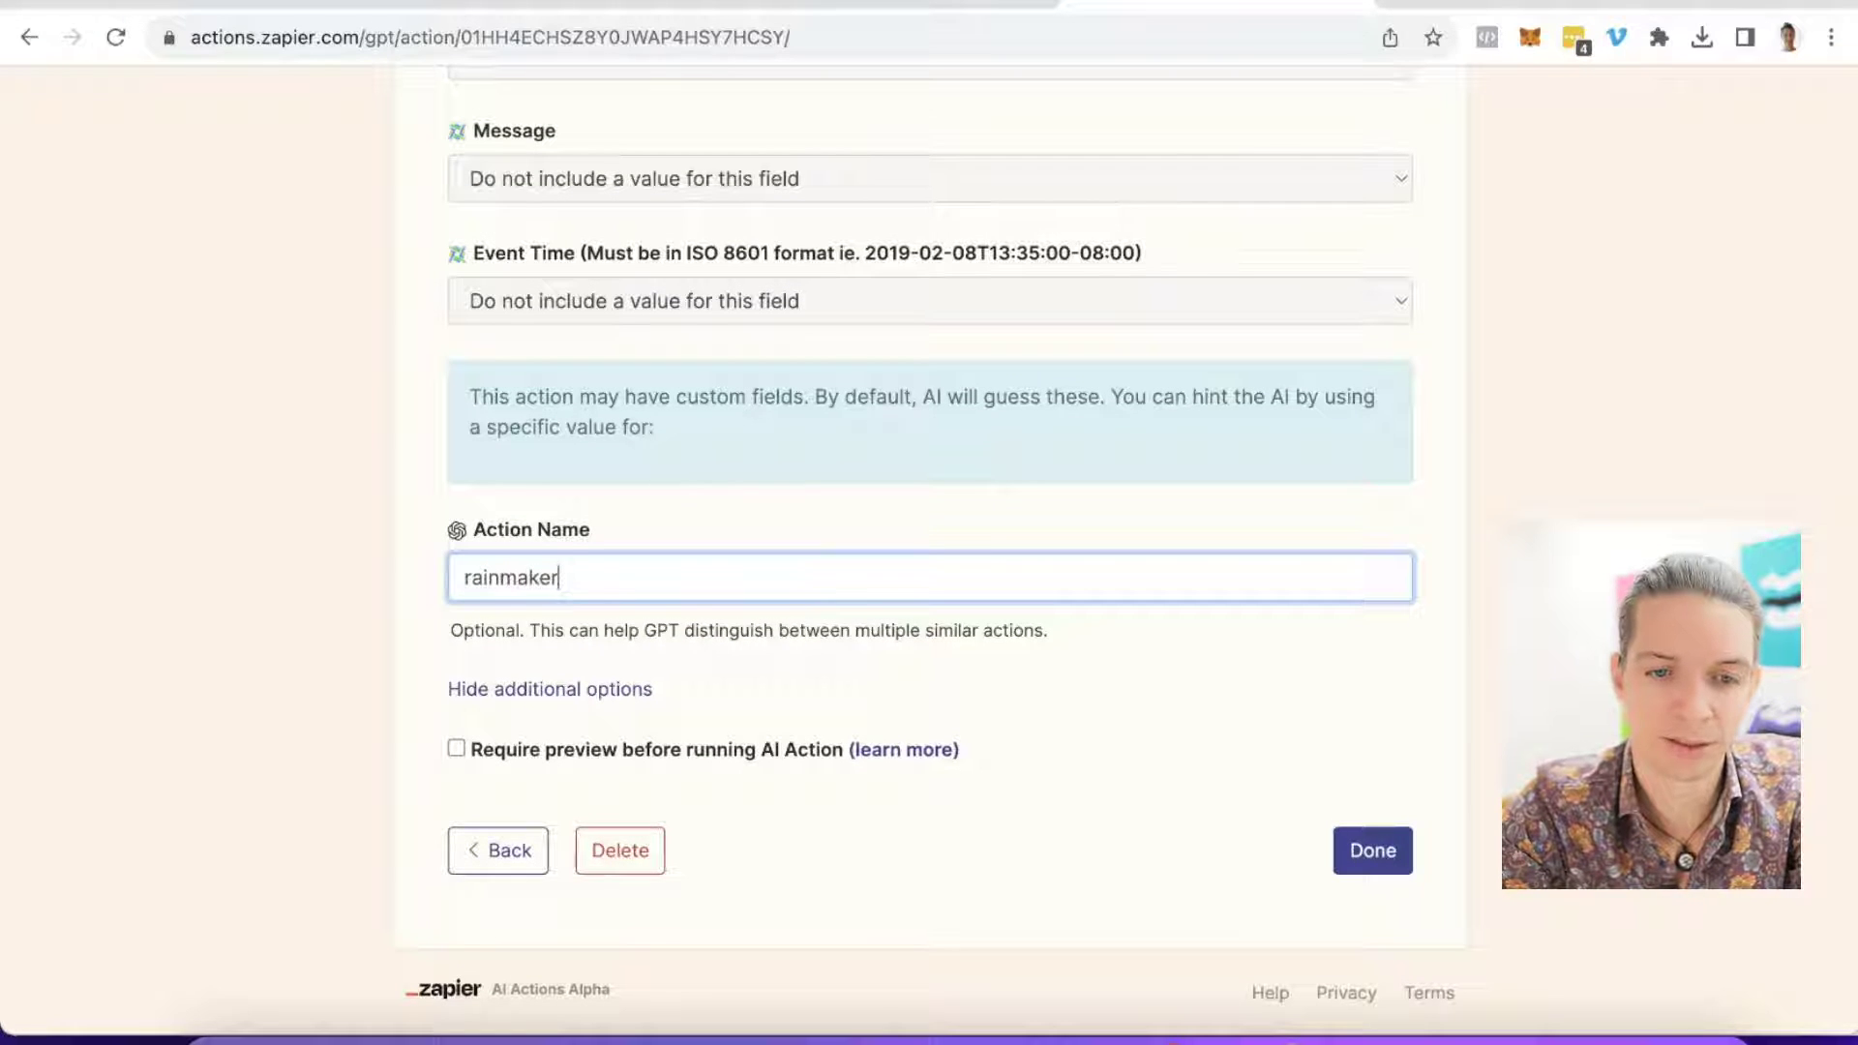
type("-add-lead-to")
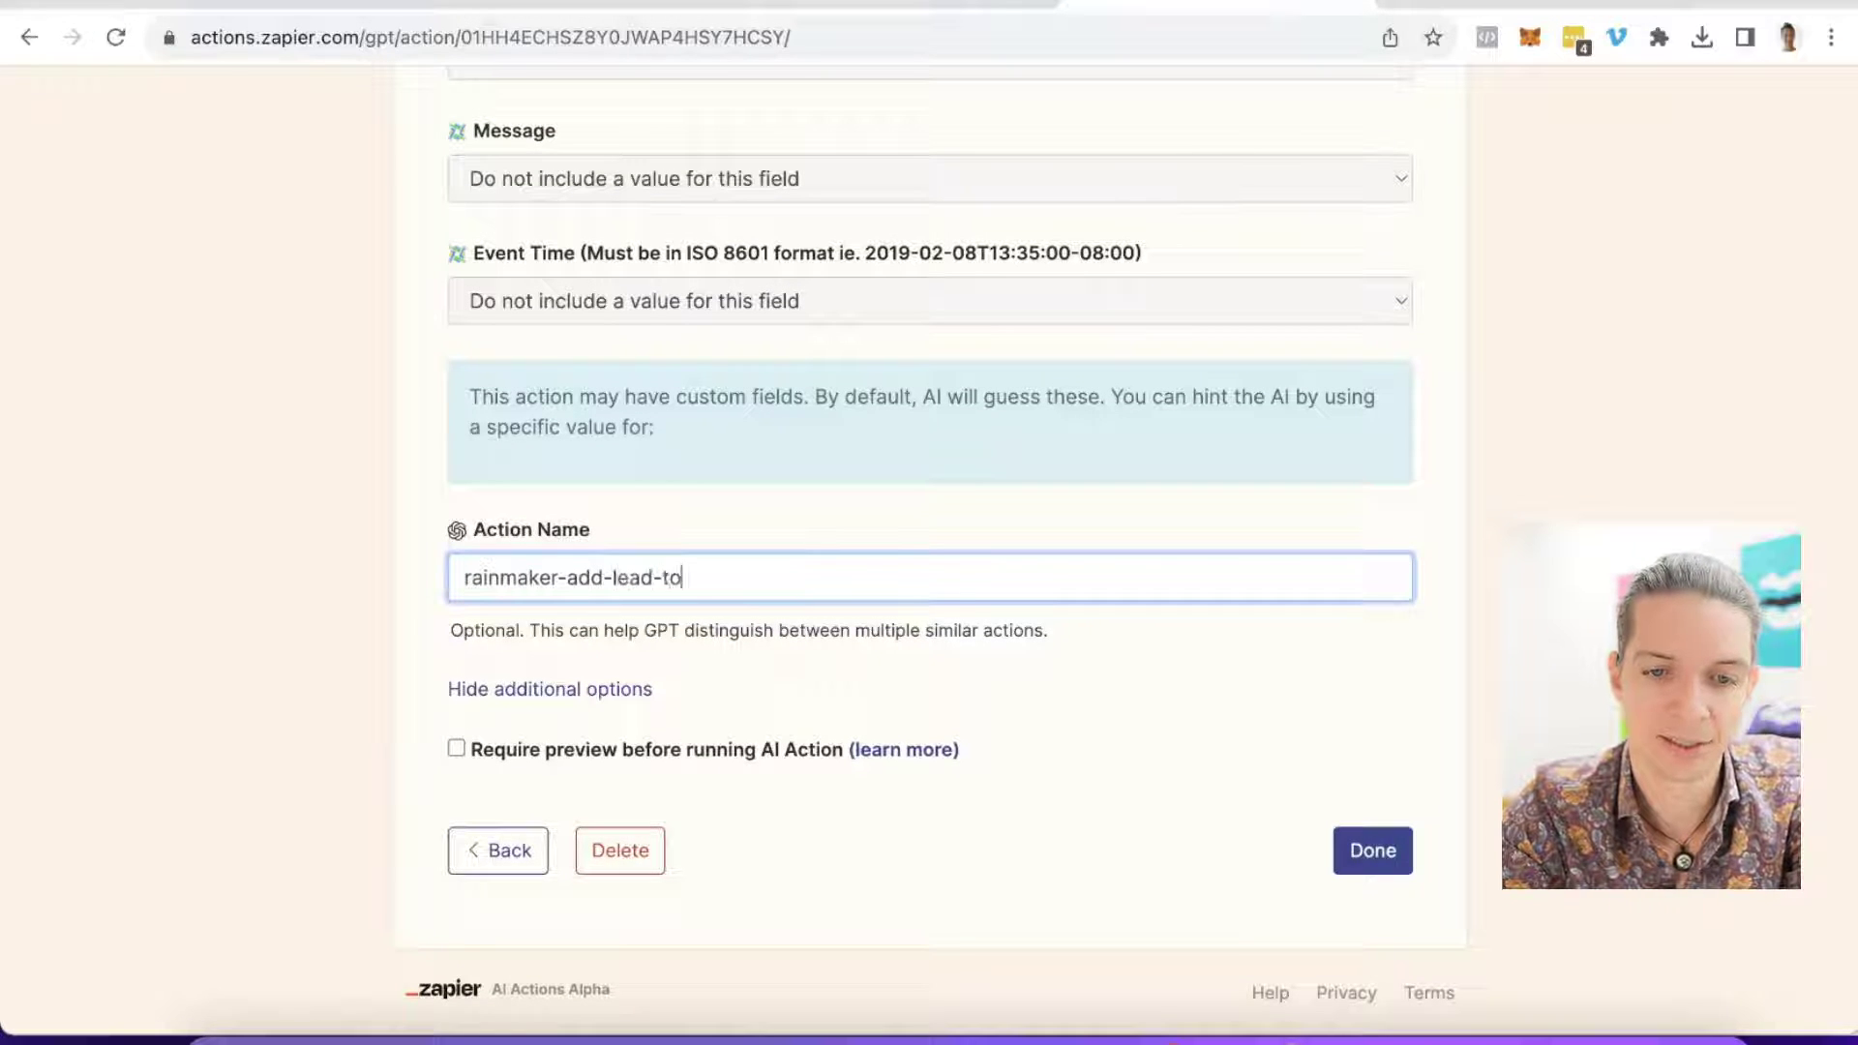
type("-campaign")
key("Return")
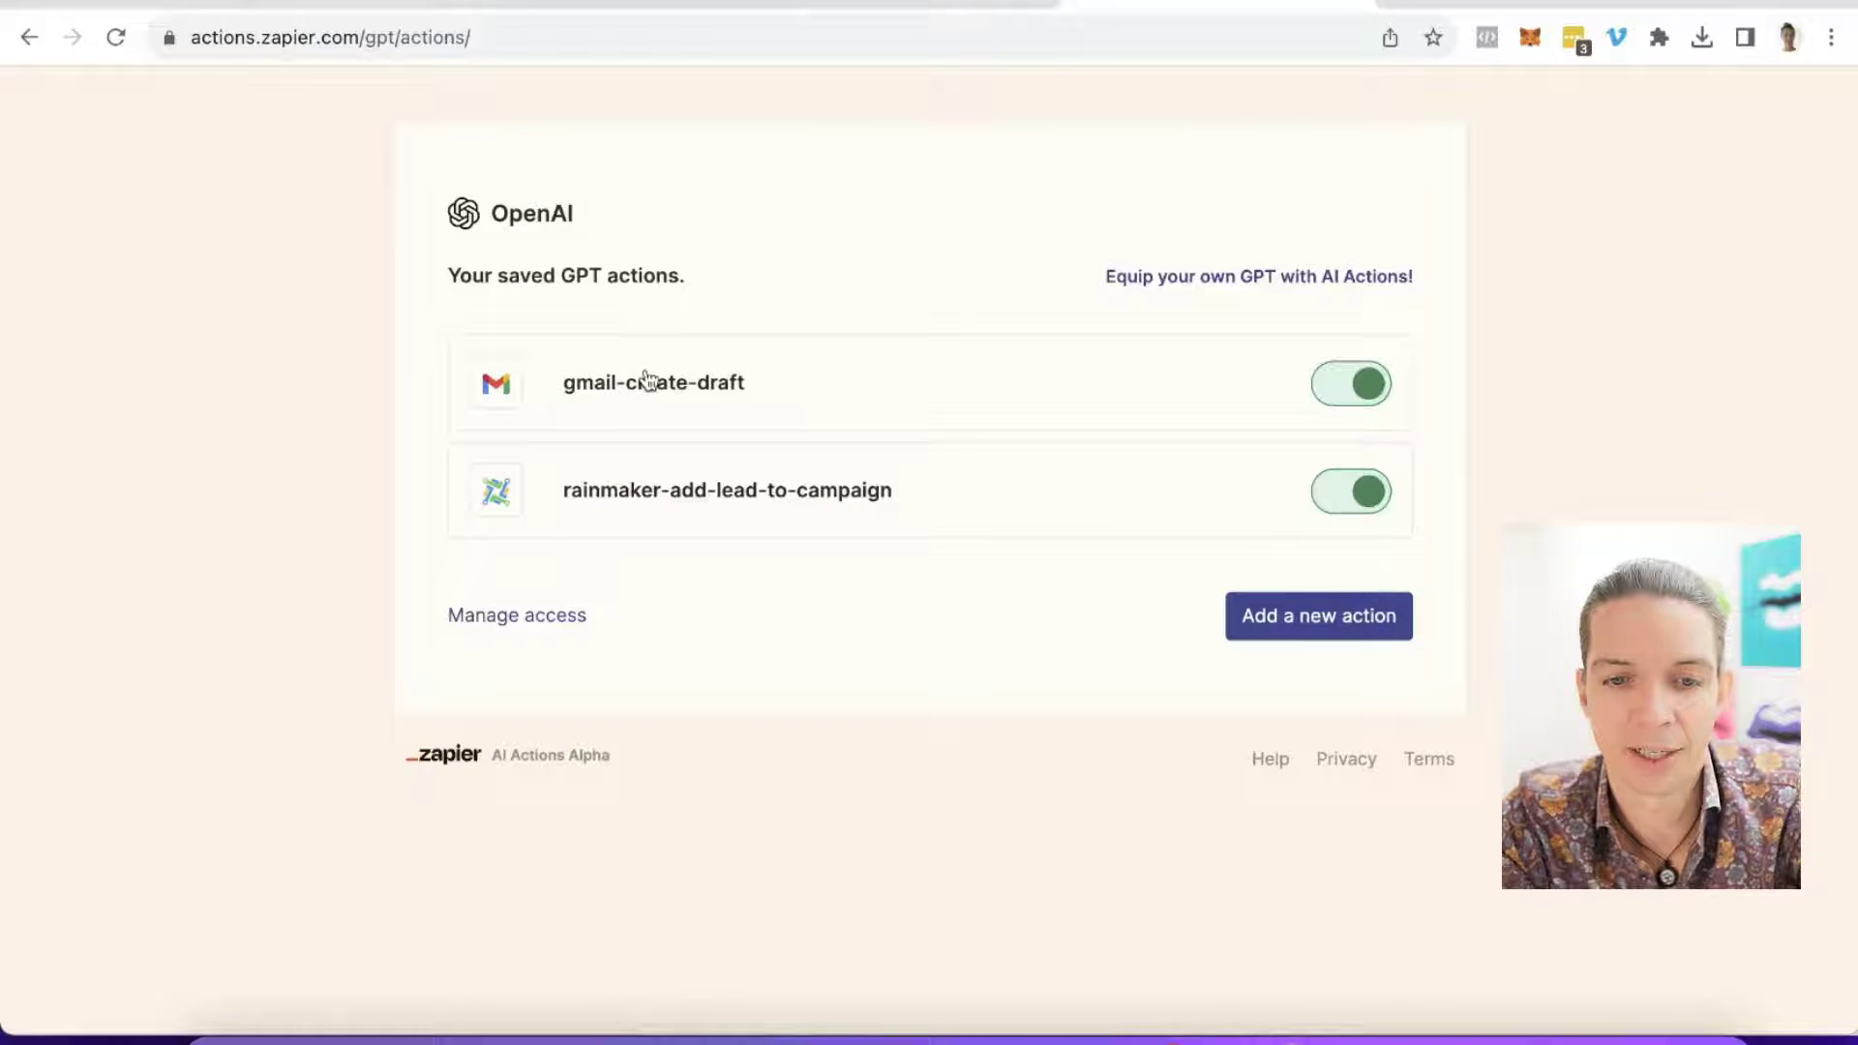
left_click(505, 37)
key("super+c")
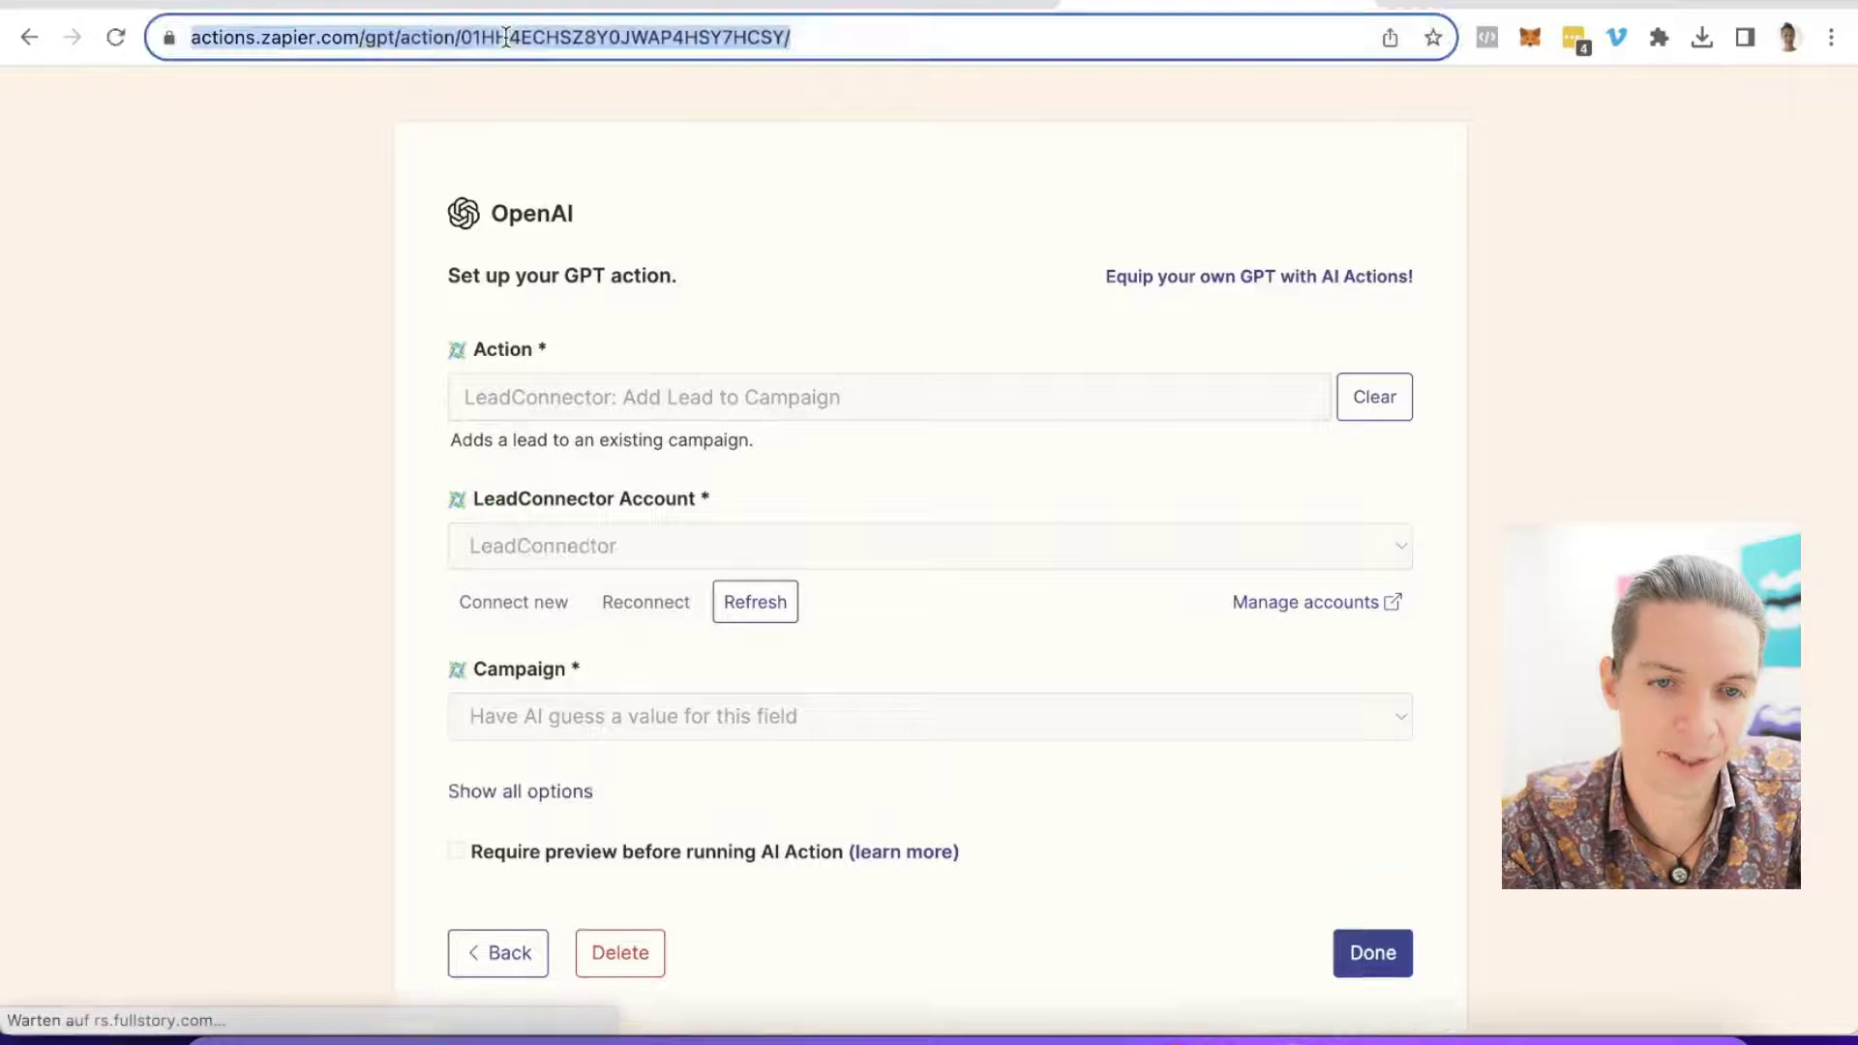
Step: Fill the second entry with the pasted Zapier link and action name rainmaker-add-lead-to-campaign
left_click(333, 5)
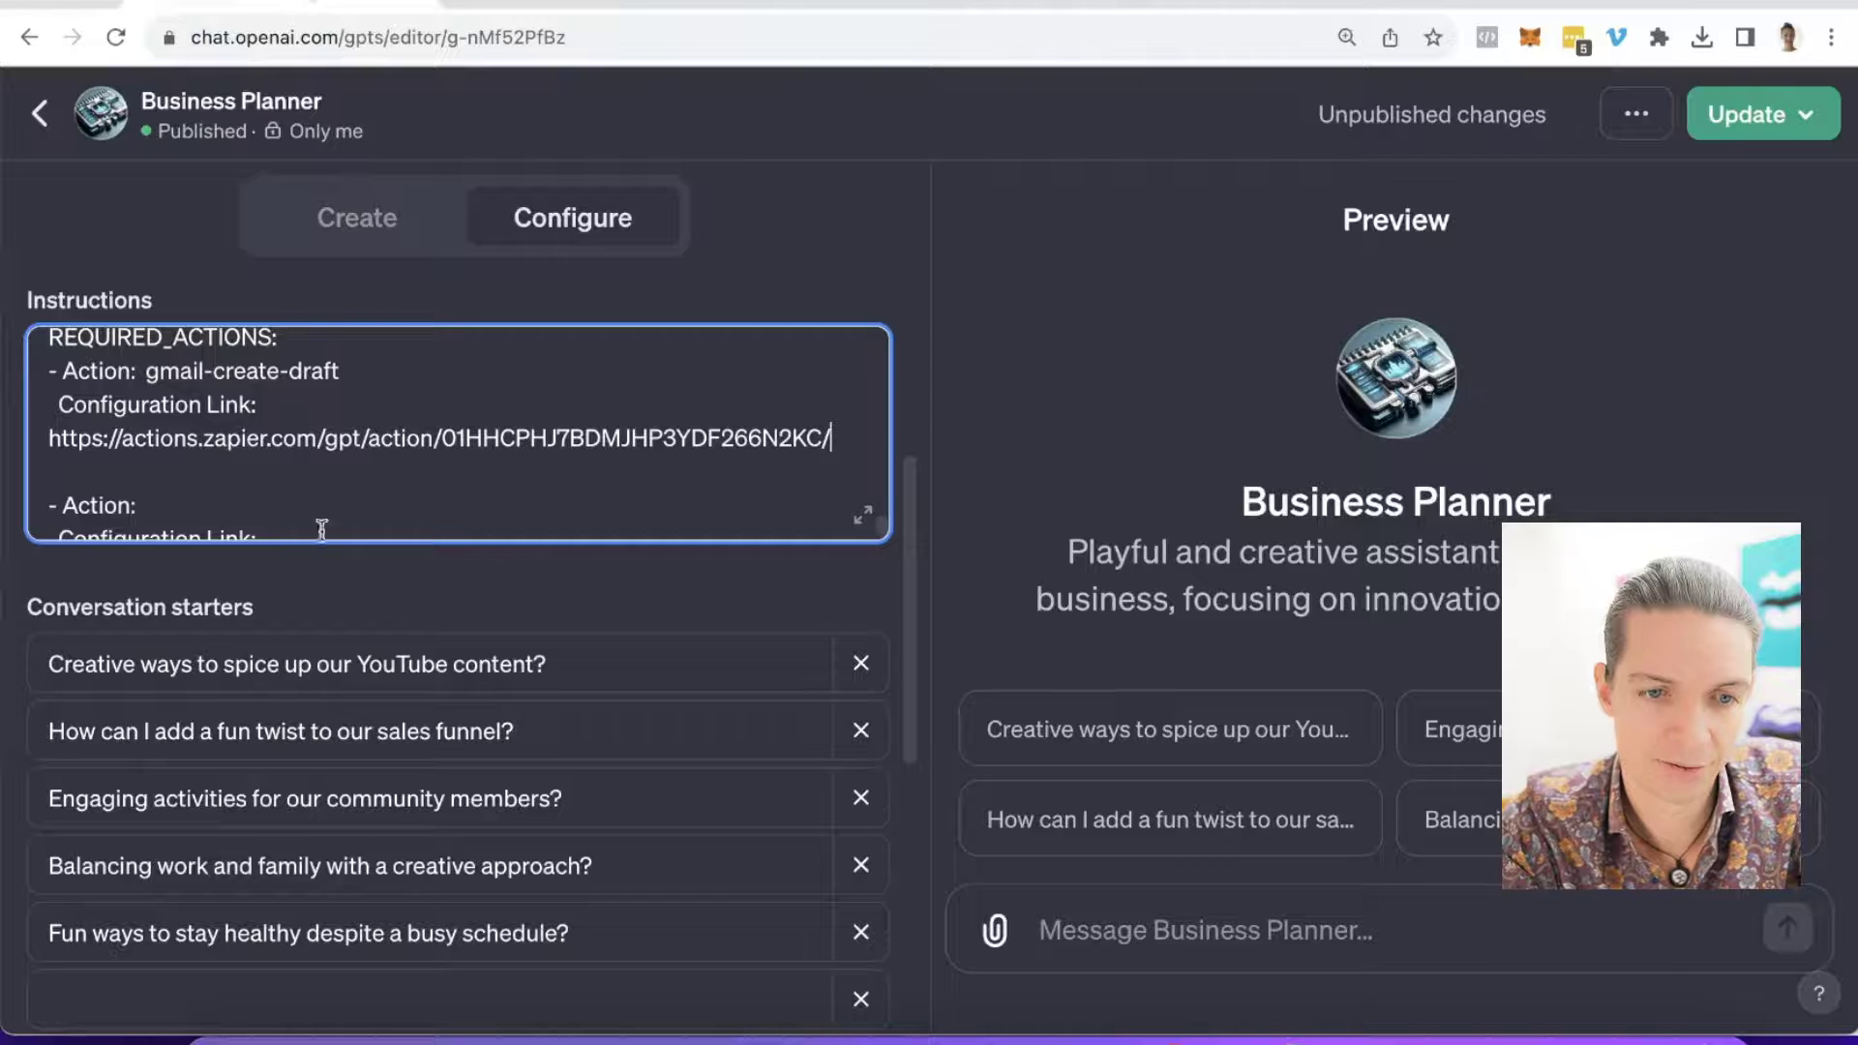
scroll(283, 481, "down", 1)
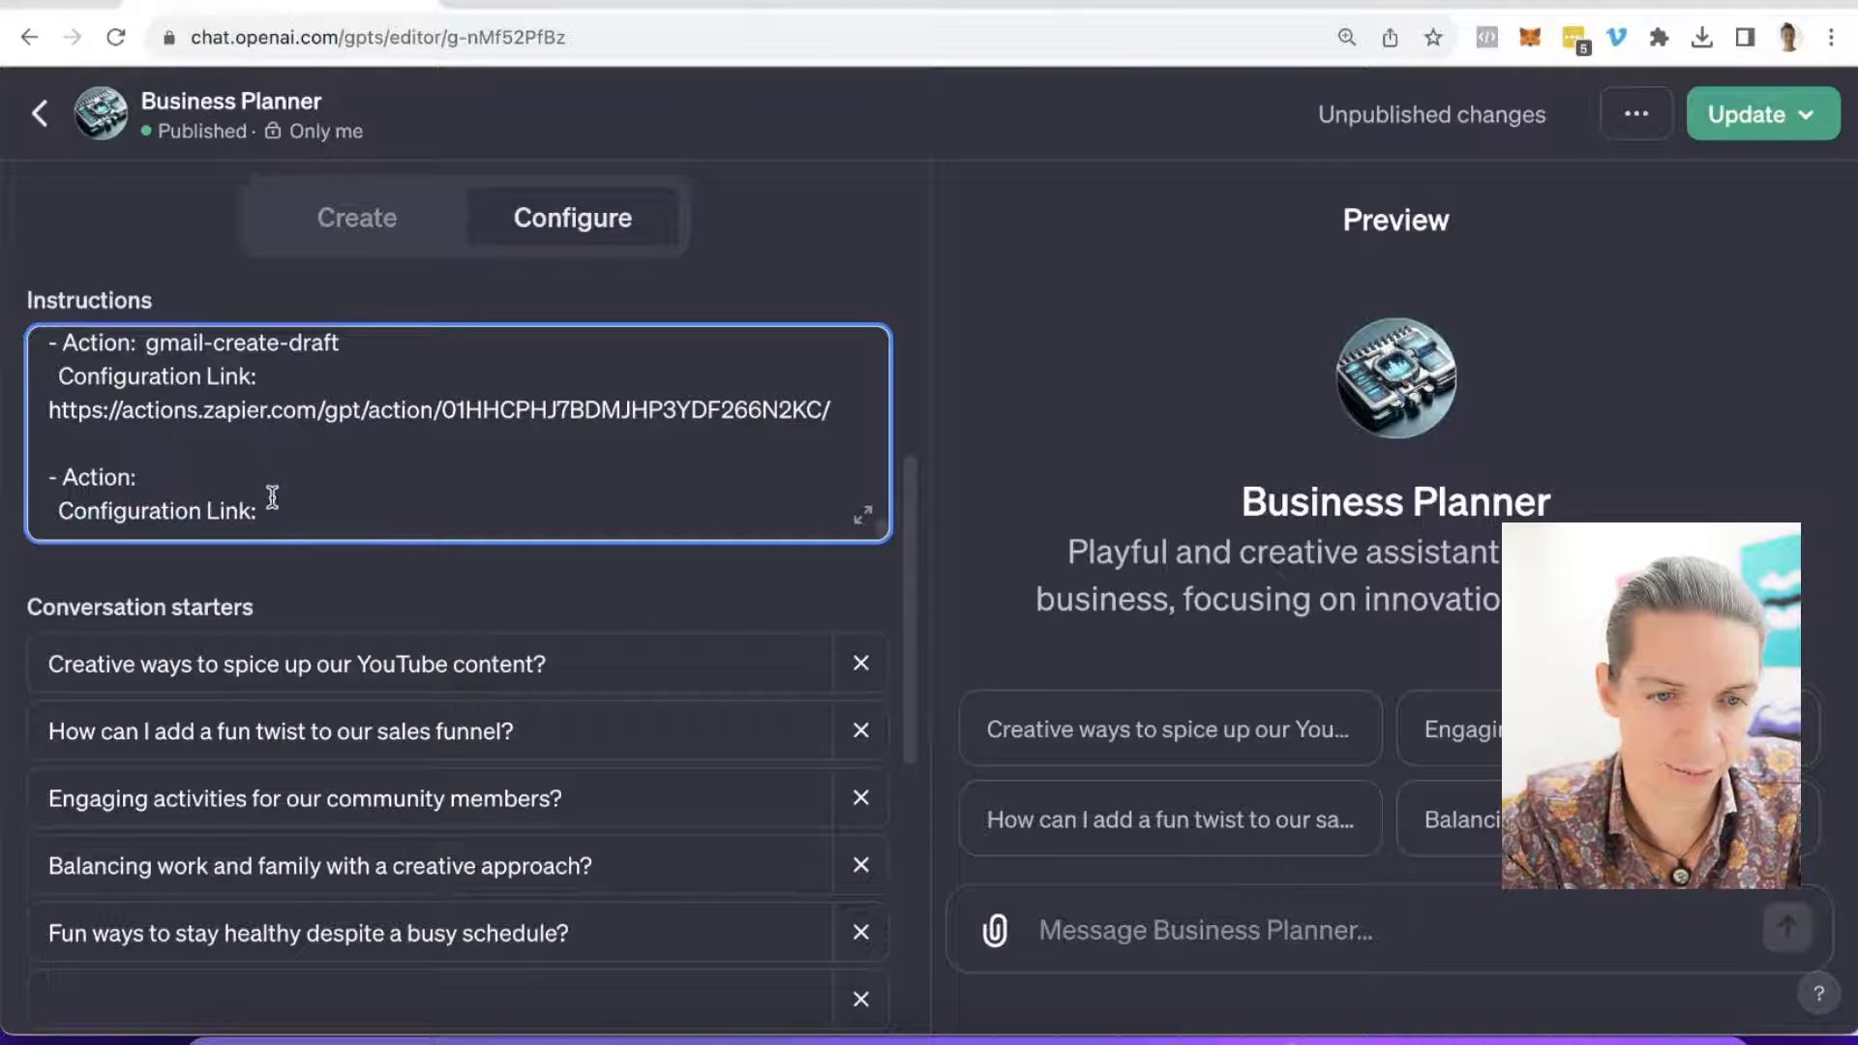
left_click(294, 504)
key("super+v")
left_click(280, 467)
type("rainmaker-c")
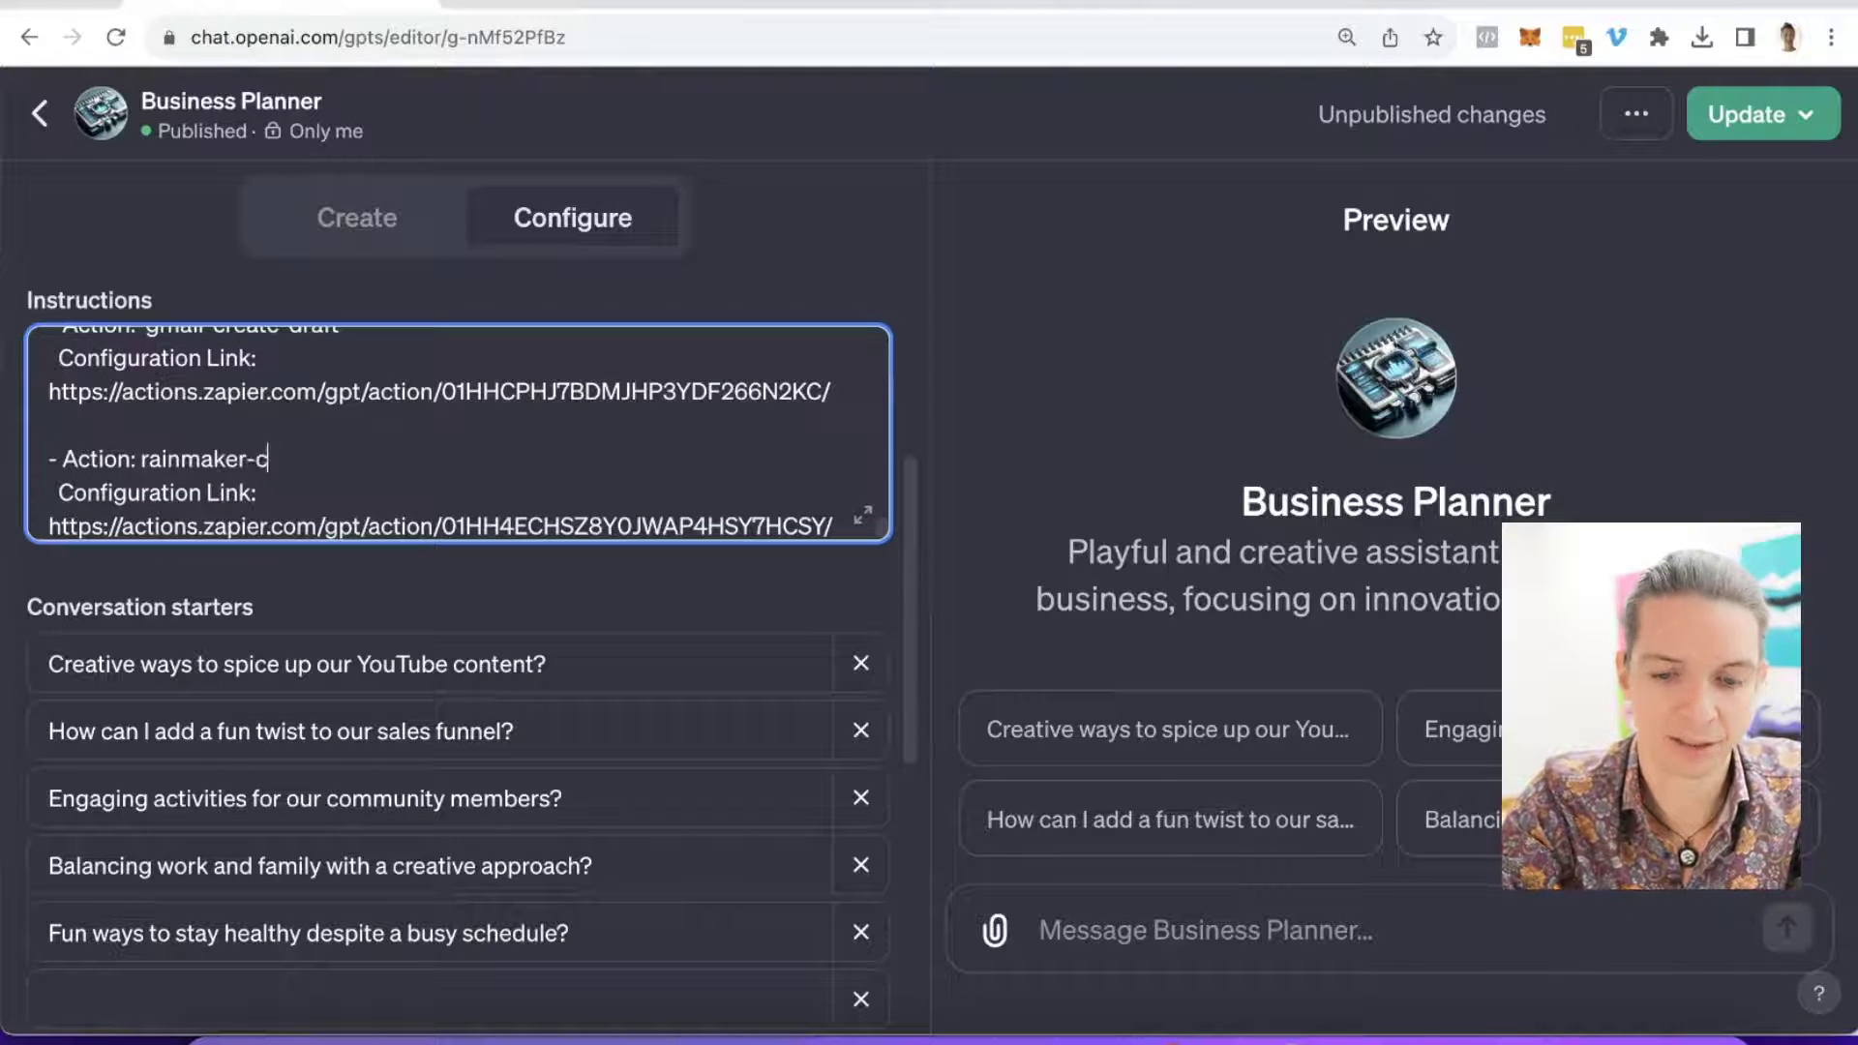
key("BackSpace")
type("add")
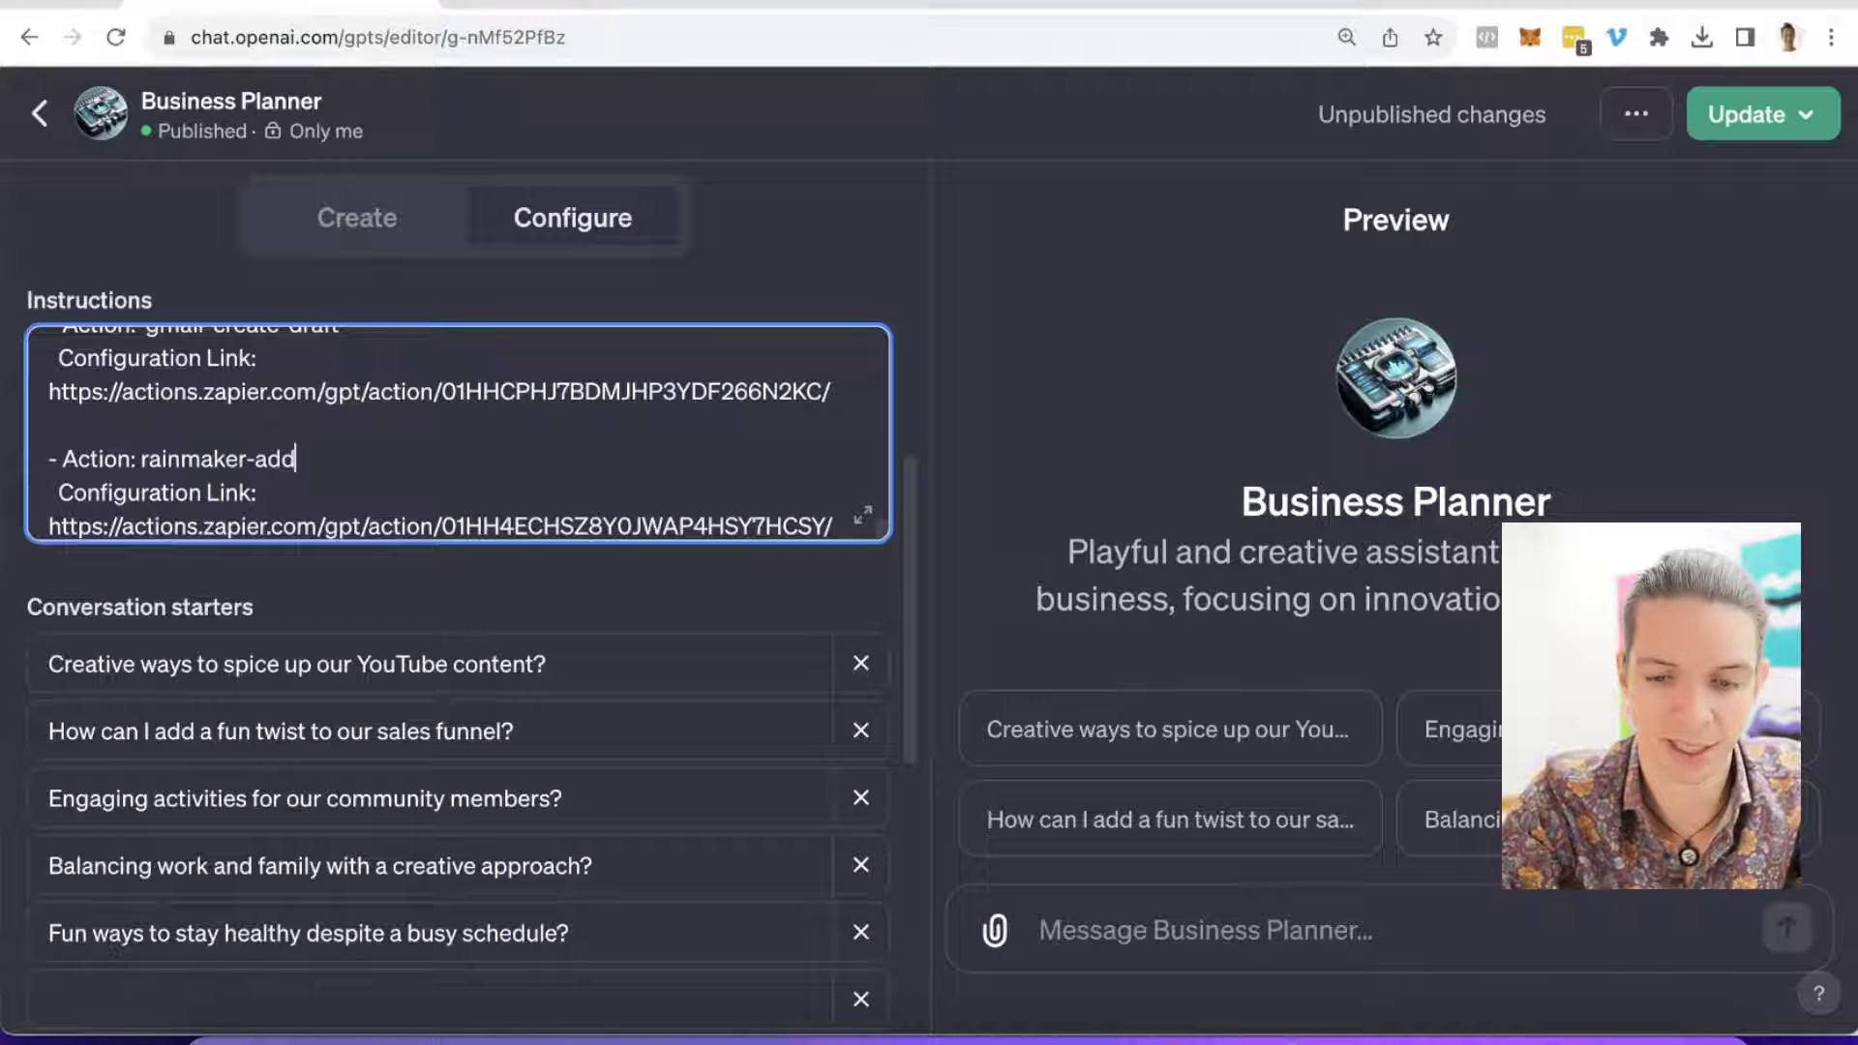
type("-lead-to-")
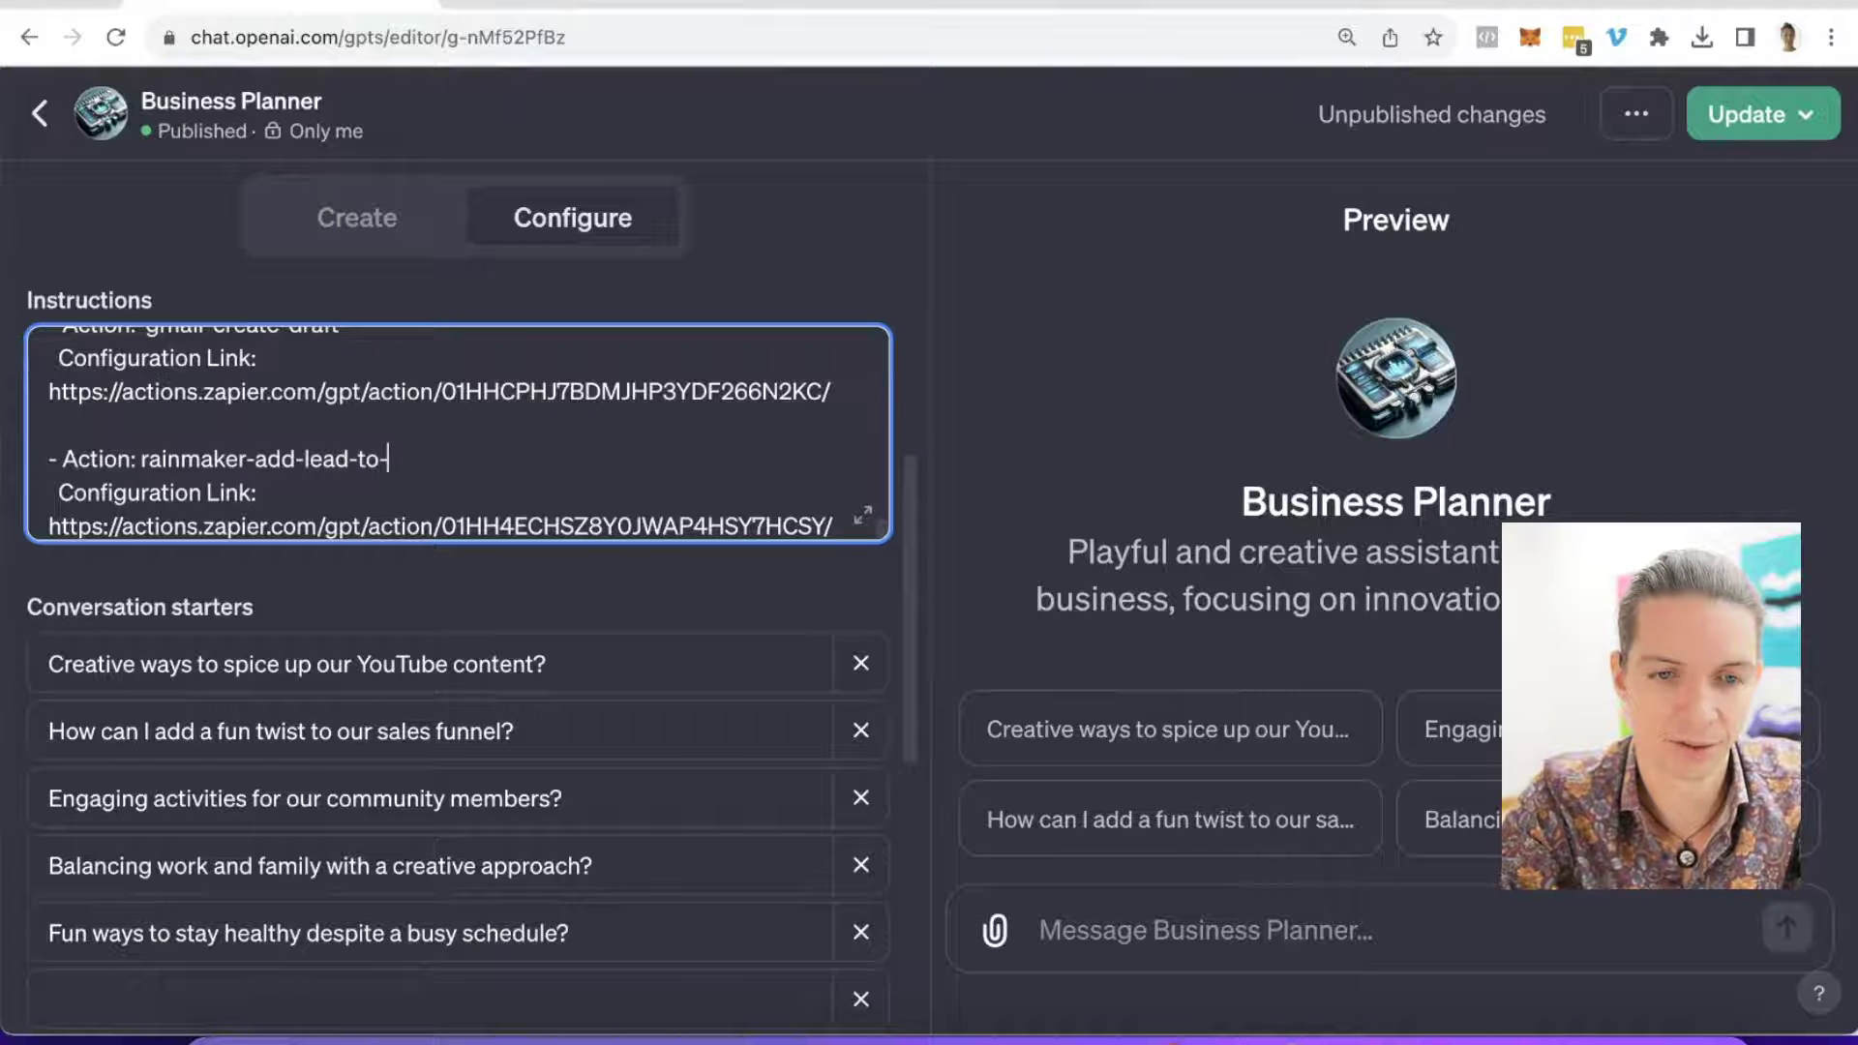
type("camp")
key("BackSpace")
type("mpaign")
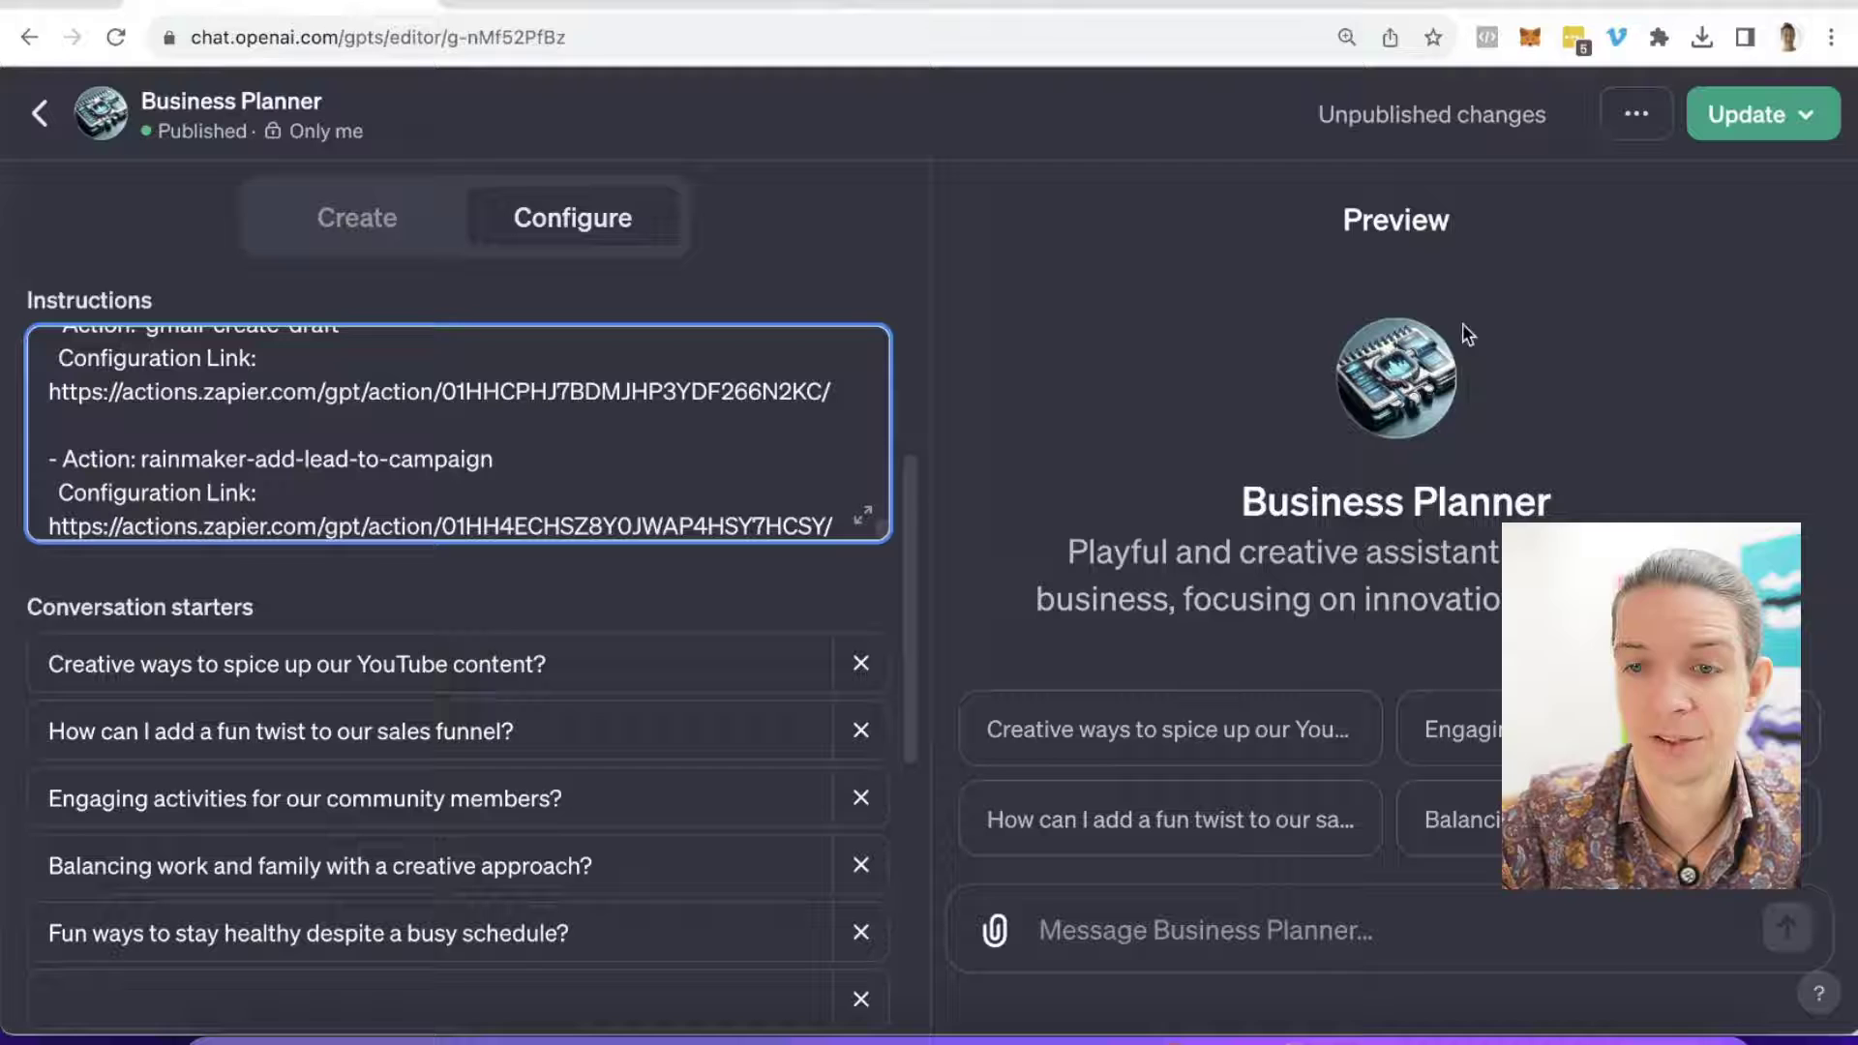
Step: Publish the updated Business Planner GPT and dismiss the confirmation
left_click(1756, 117)
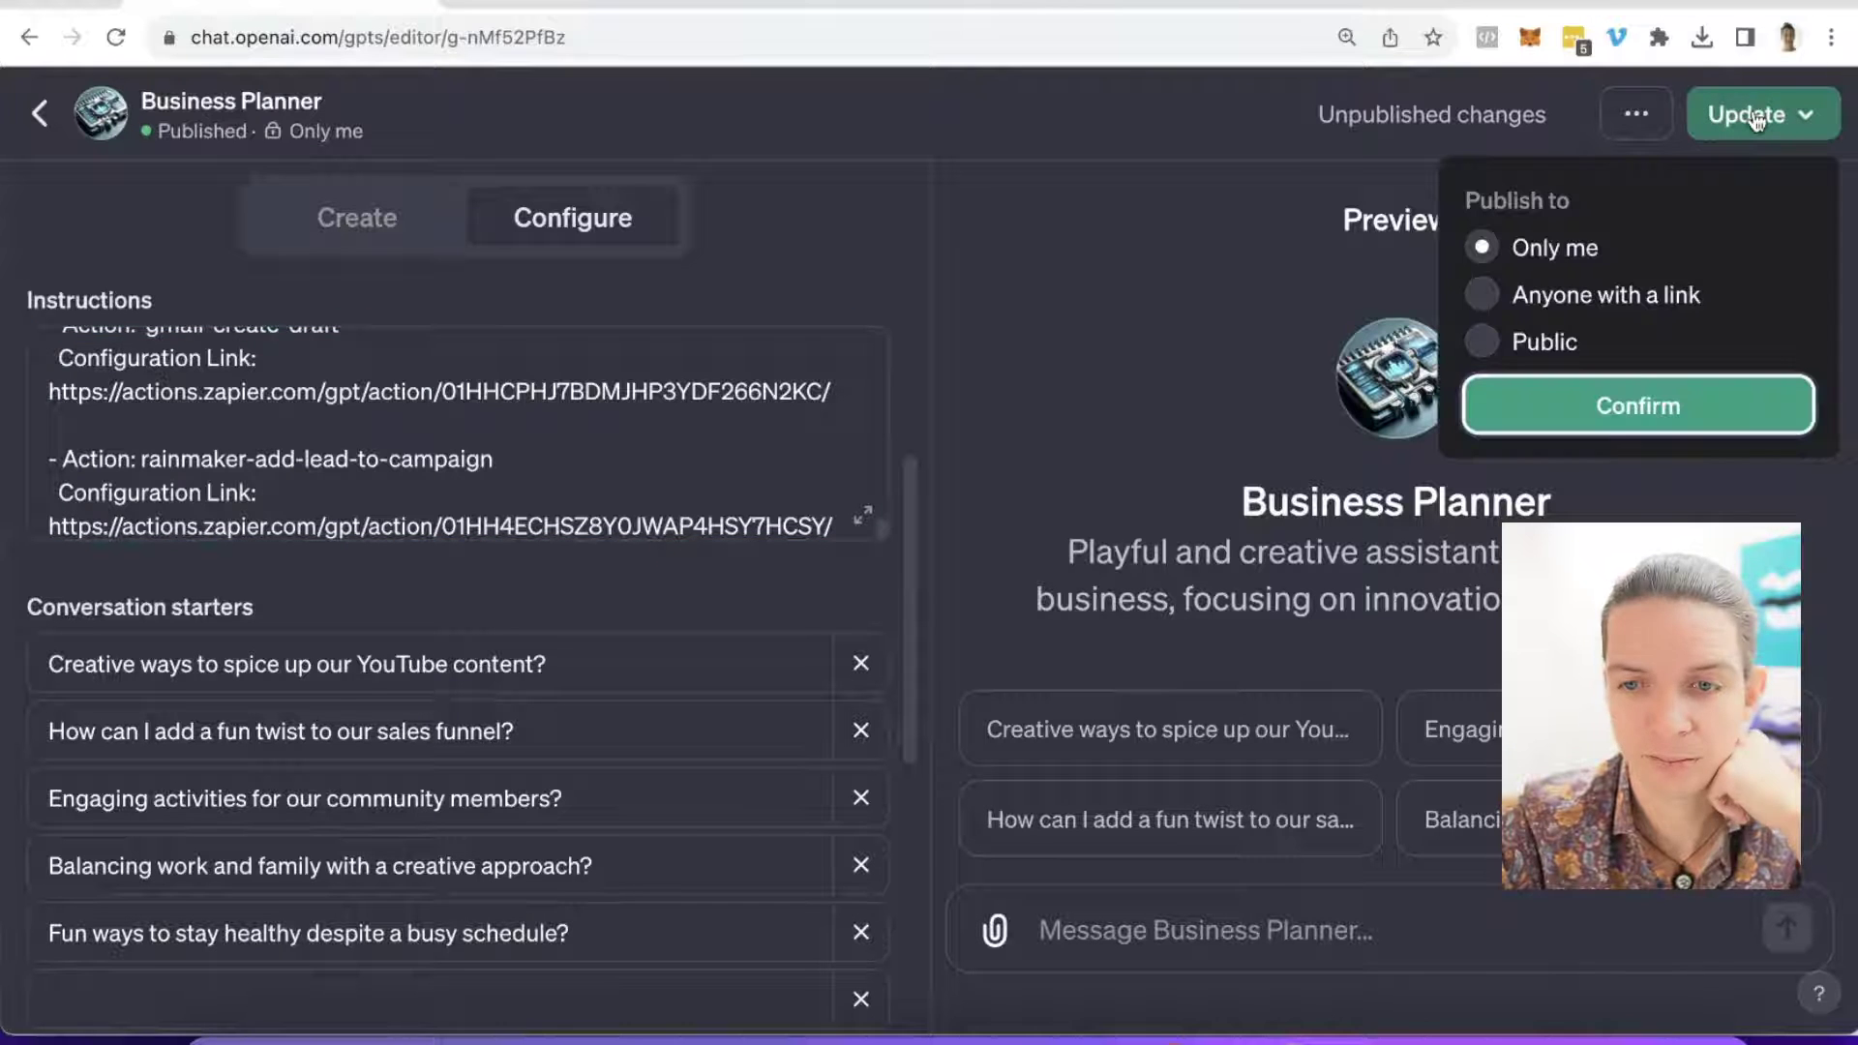
left_click(1627, 404)
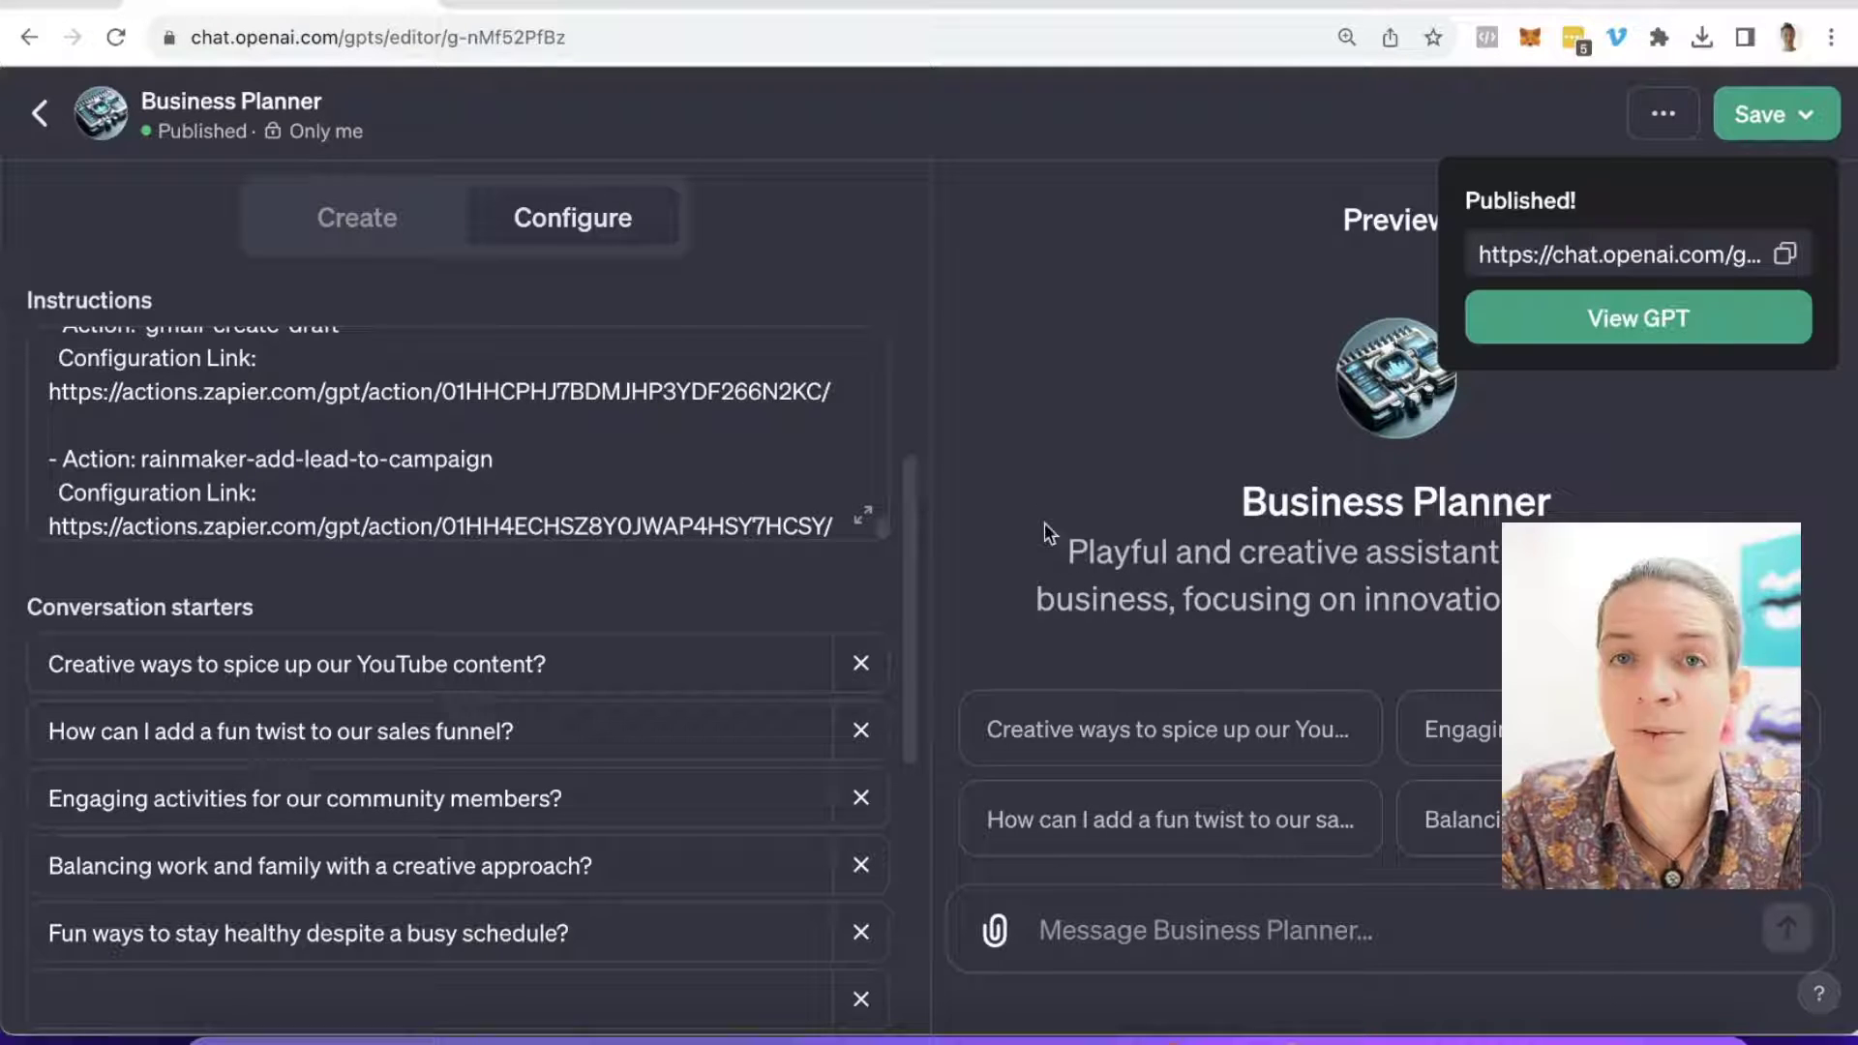
left_click(1043, 439)
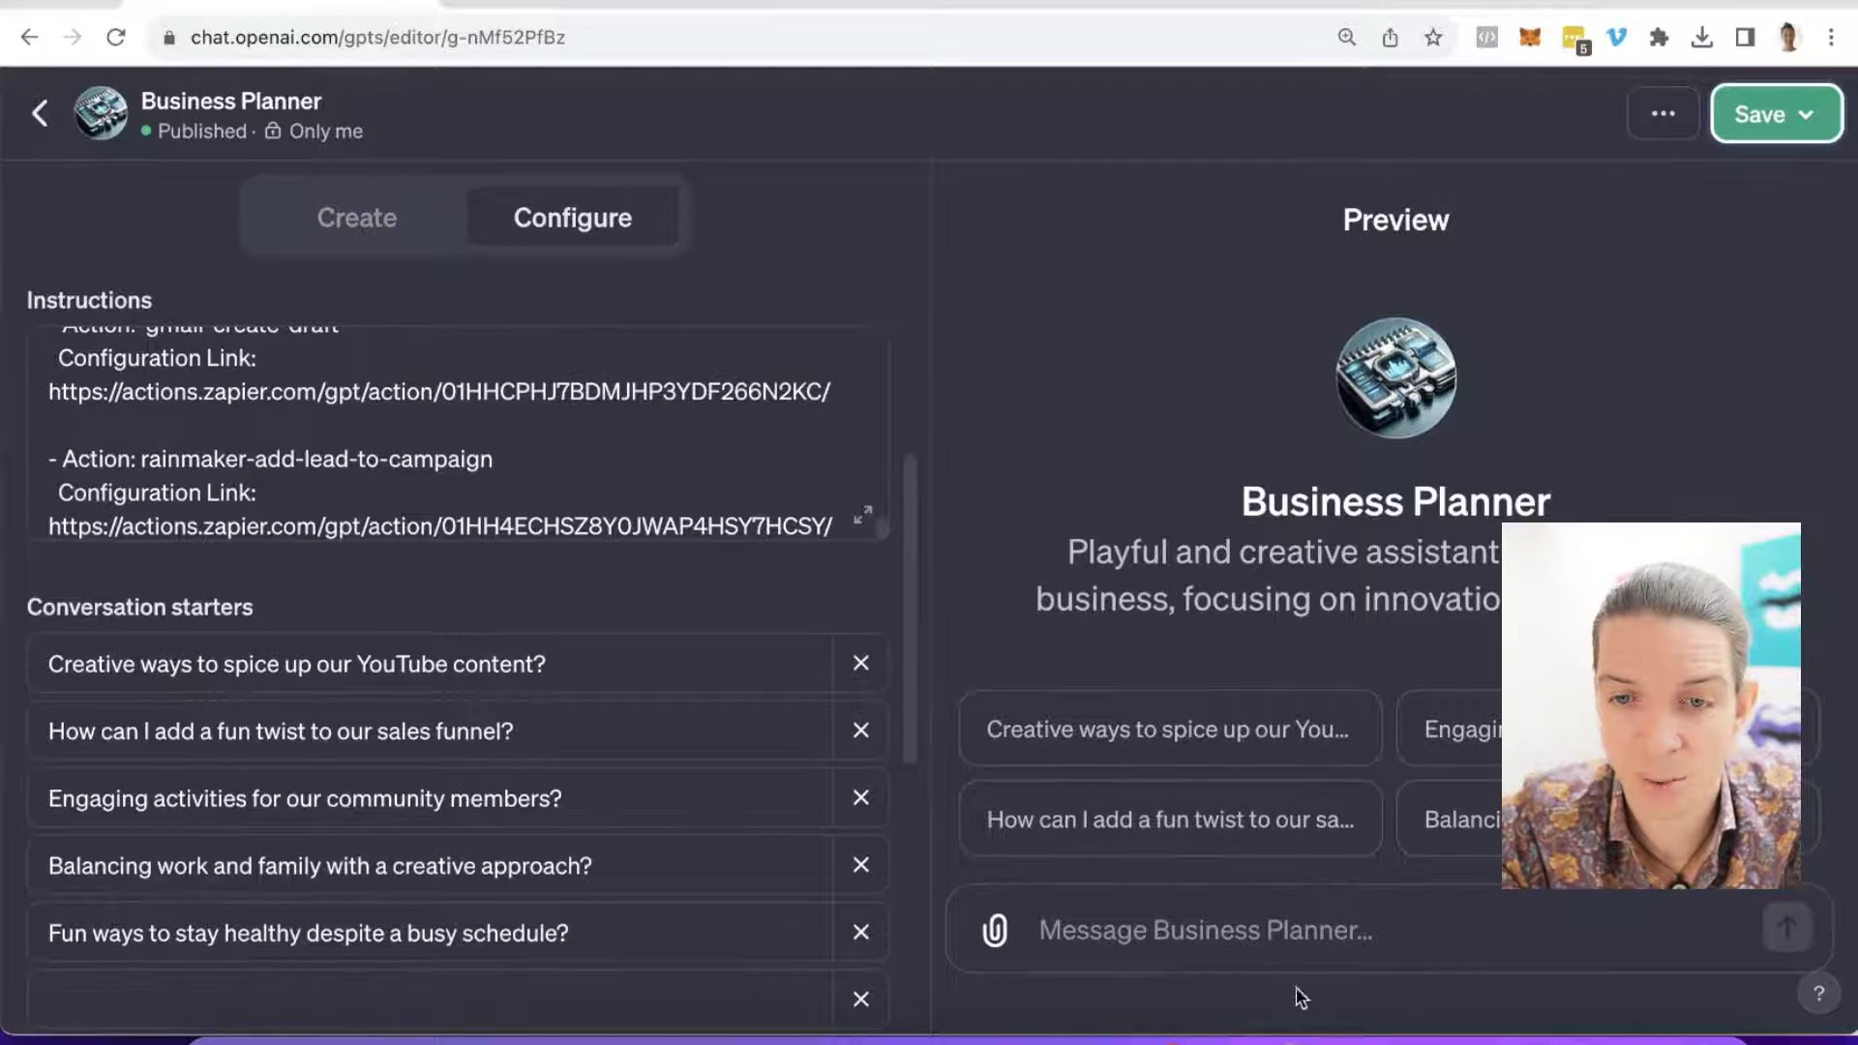
Step: Write a request for a fun 30th birthday Safari party invitation Gmail draft, adding the recipient's e-mail
left_click(1279, 952)
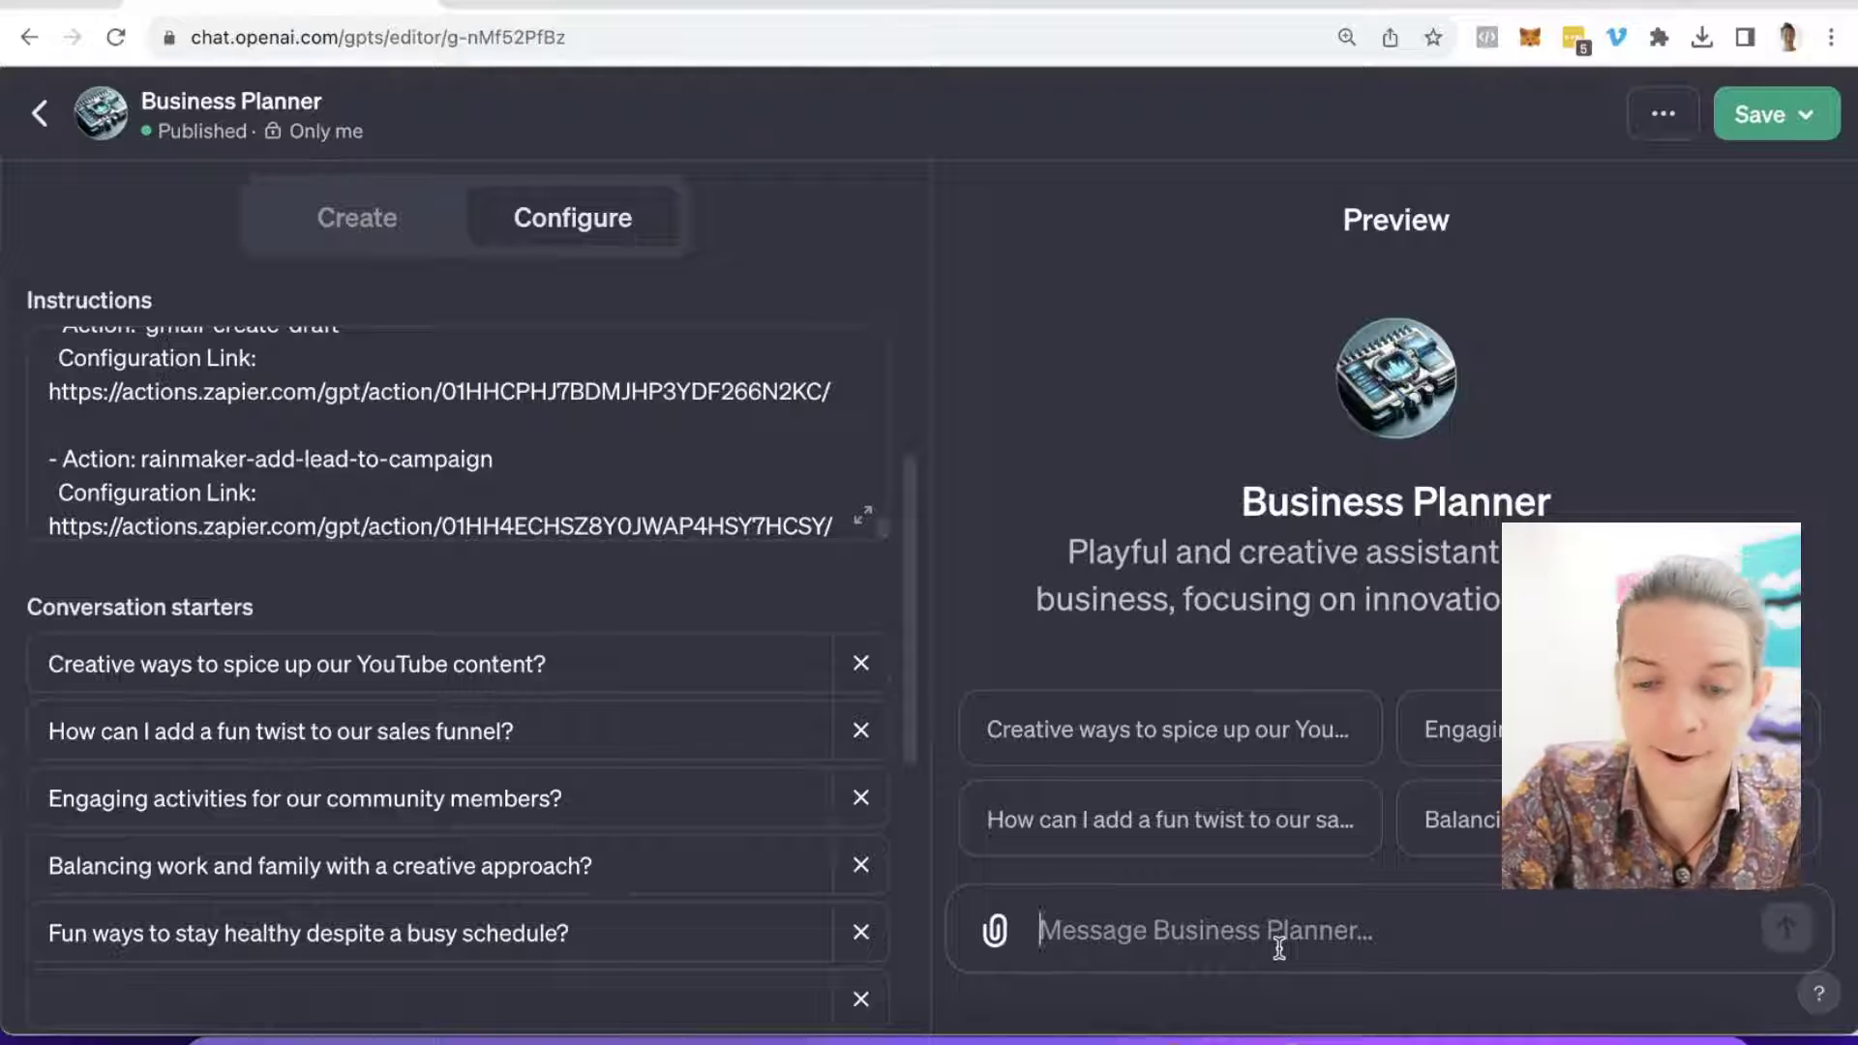
type("Please dara")
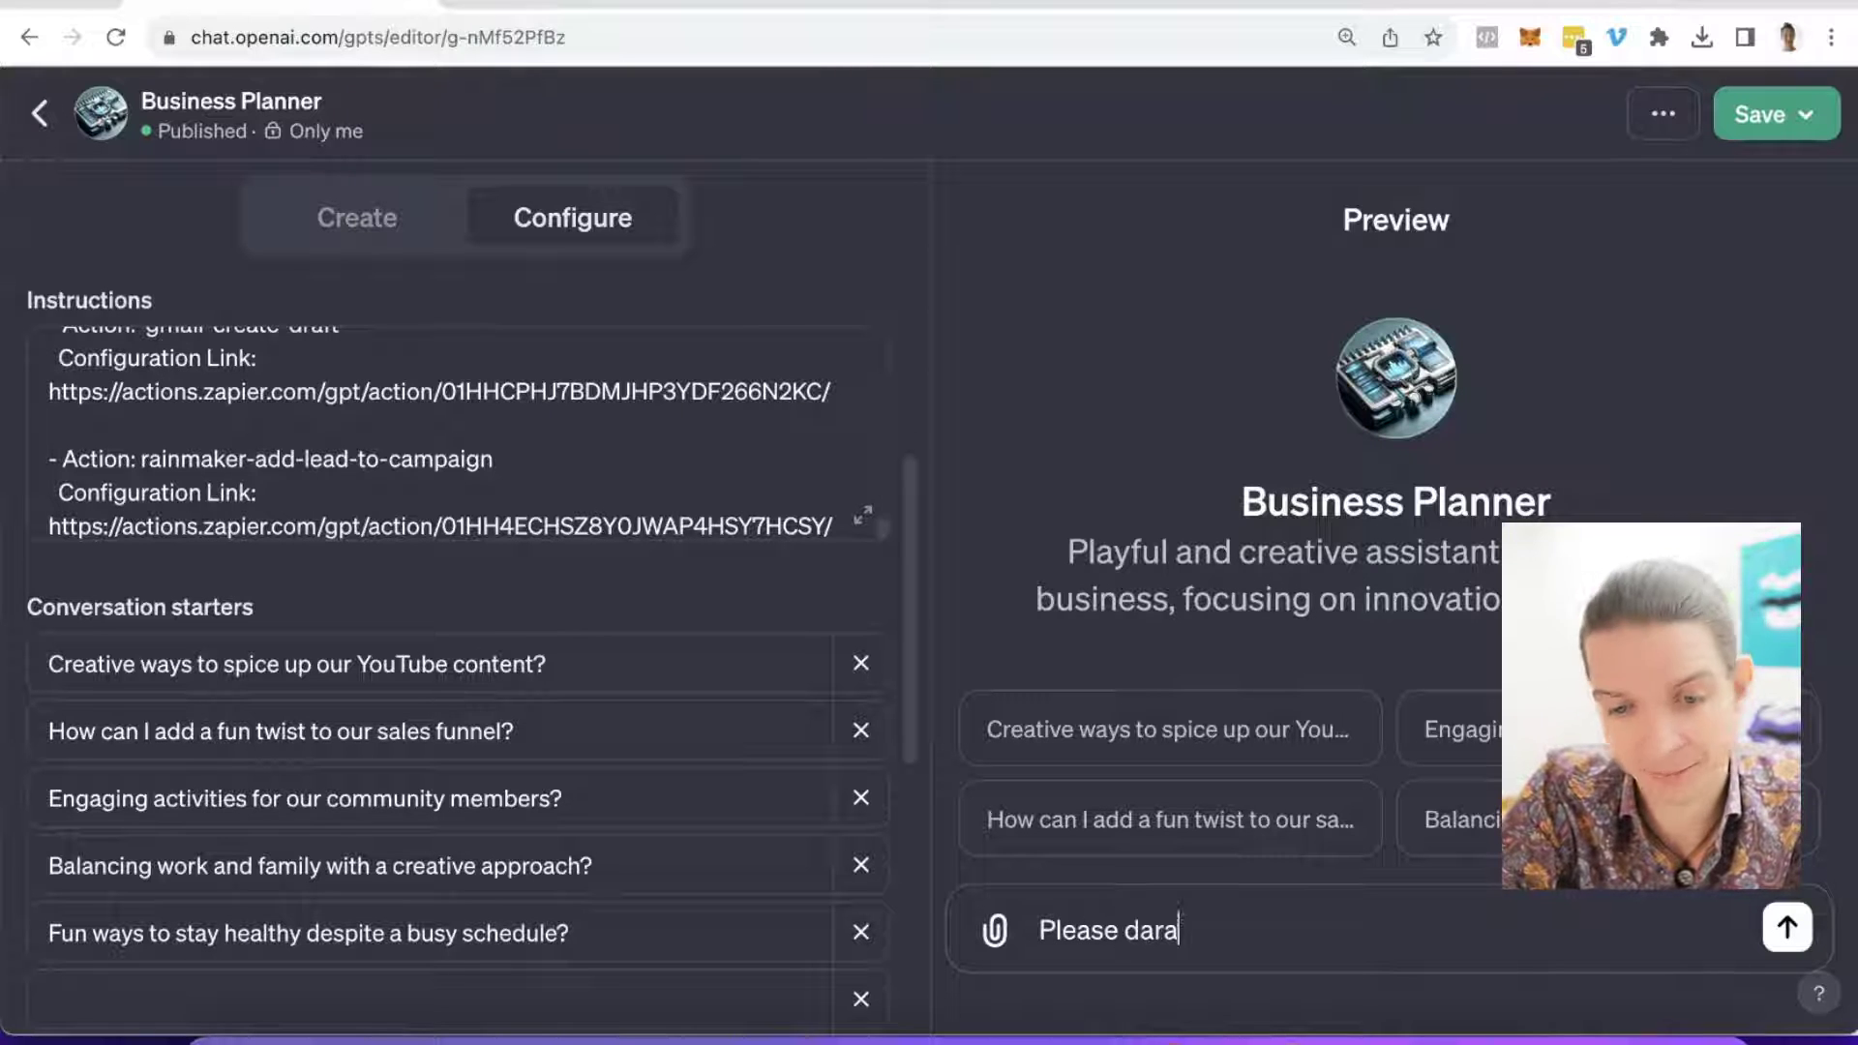
key("BackSpace")
key("super+v")
left_click(1291, 729)
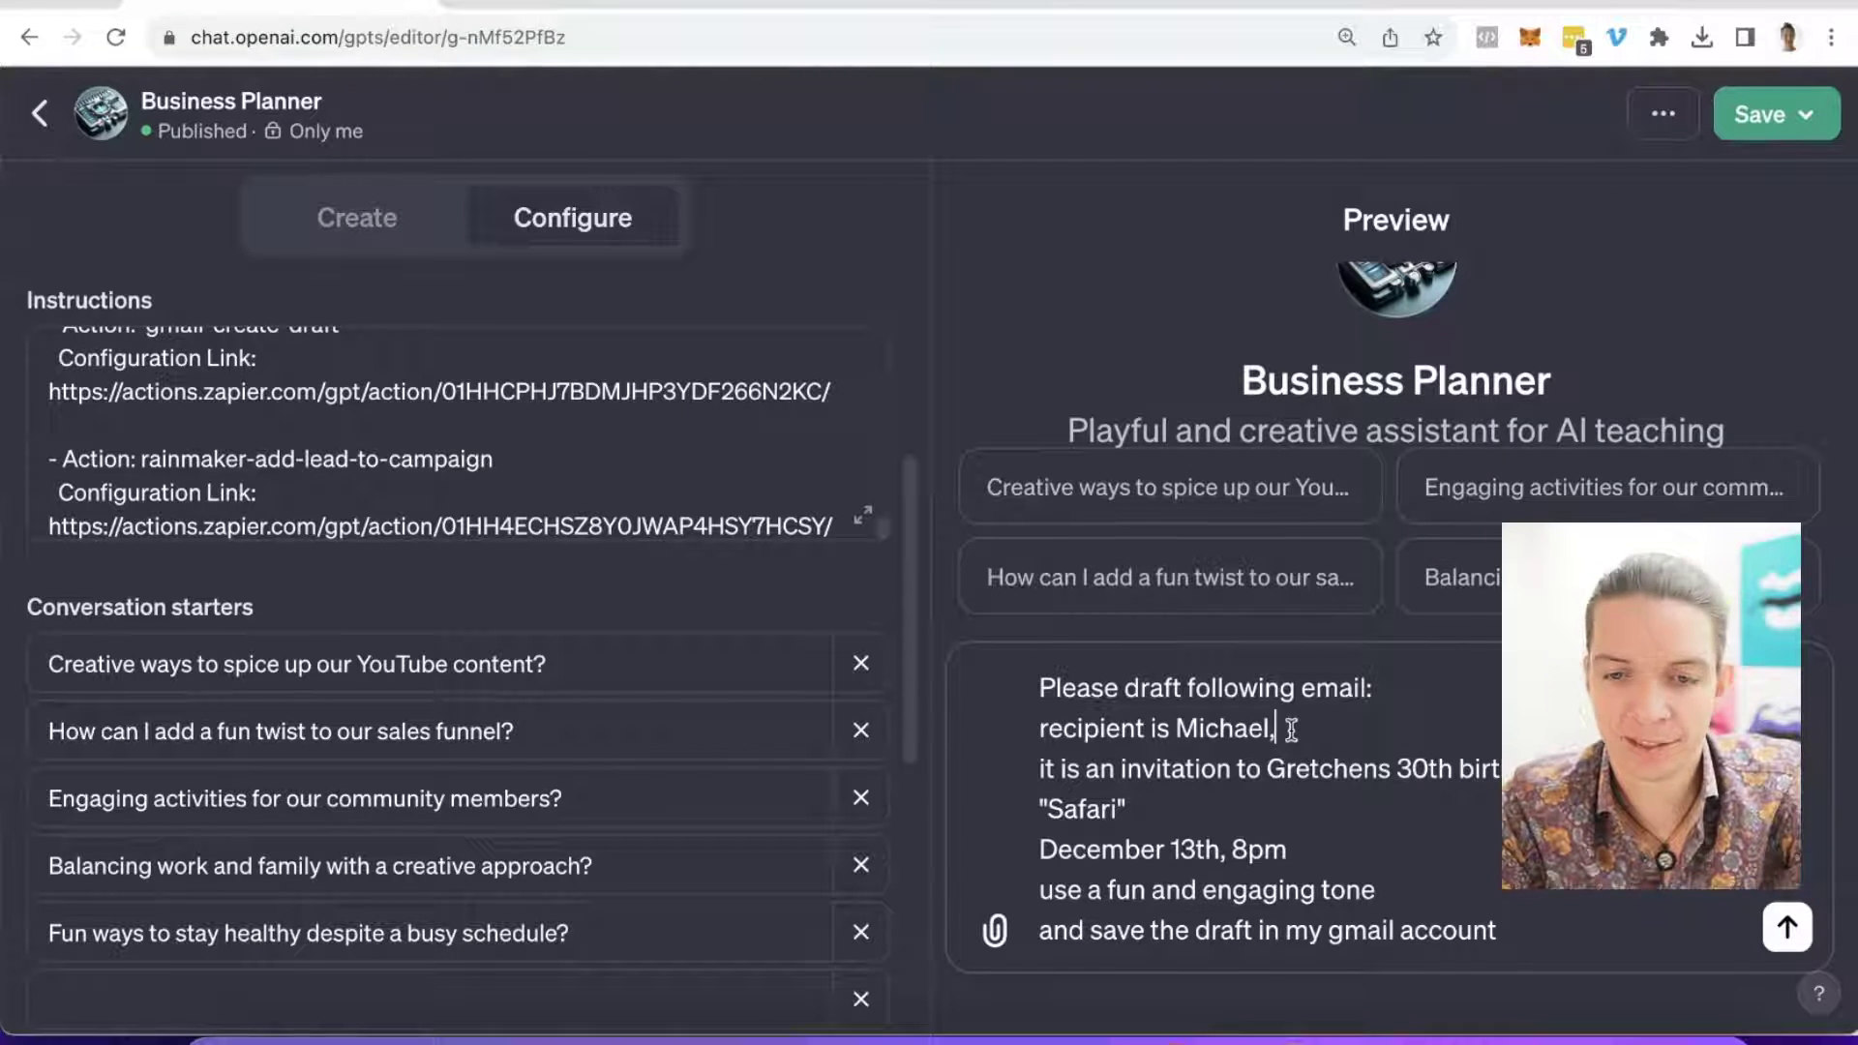
key("shift+Return")
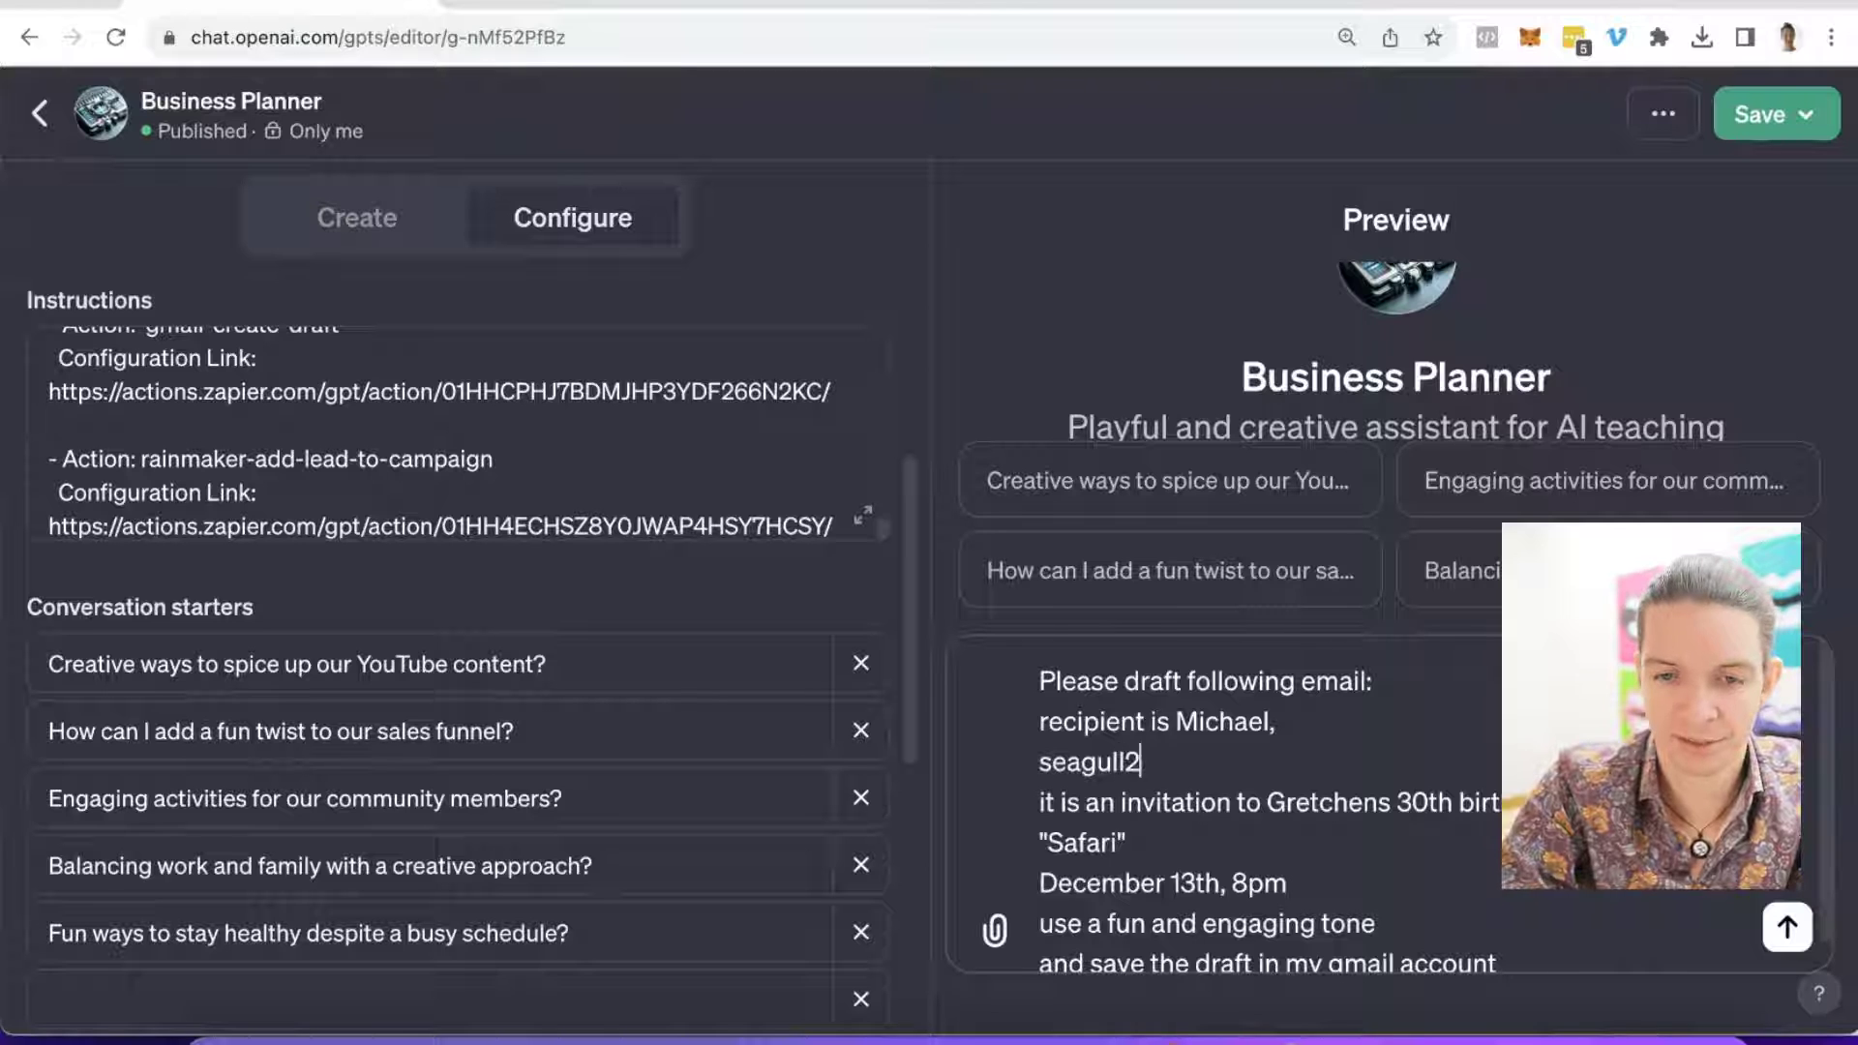
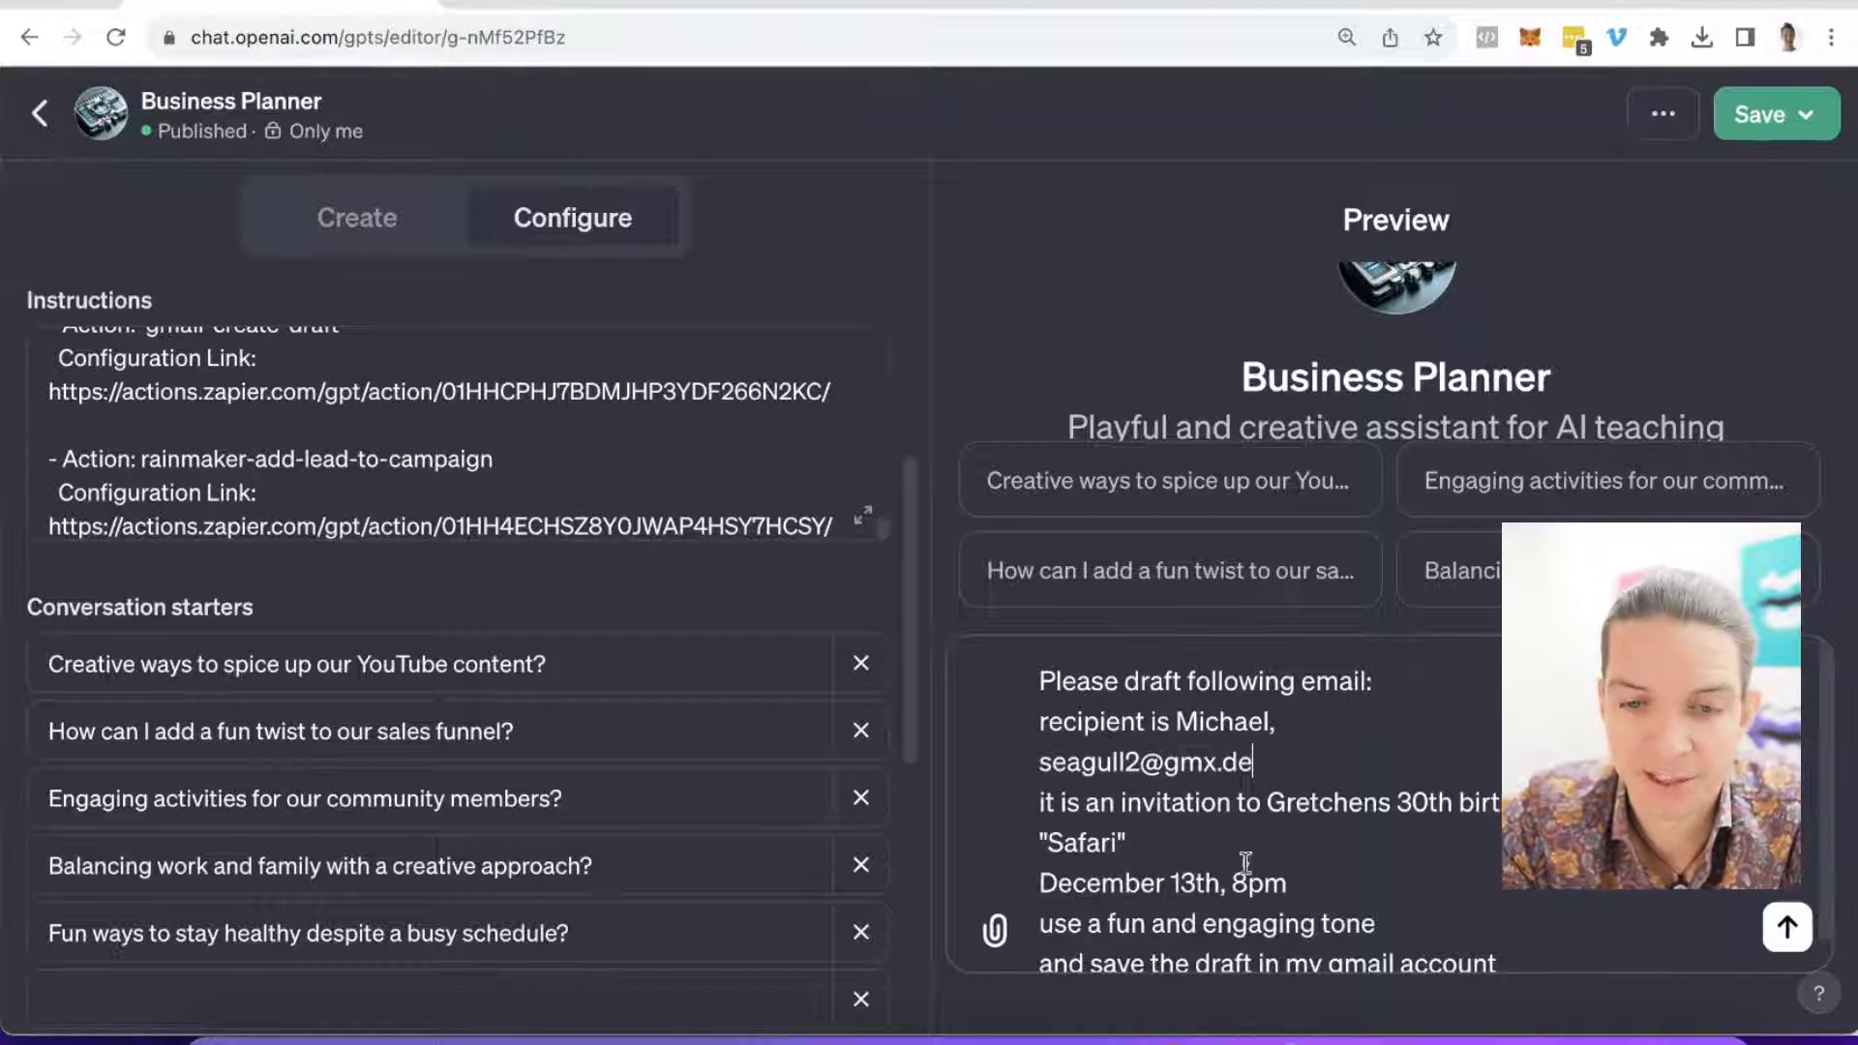
scroll(1180, 858, "down", 1)
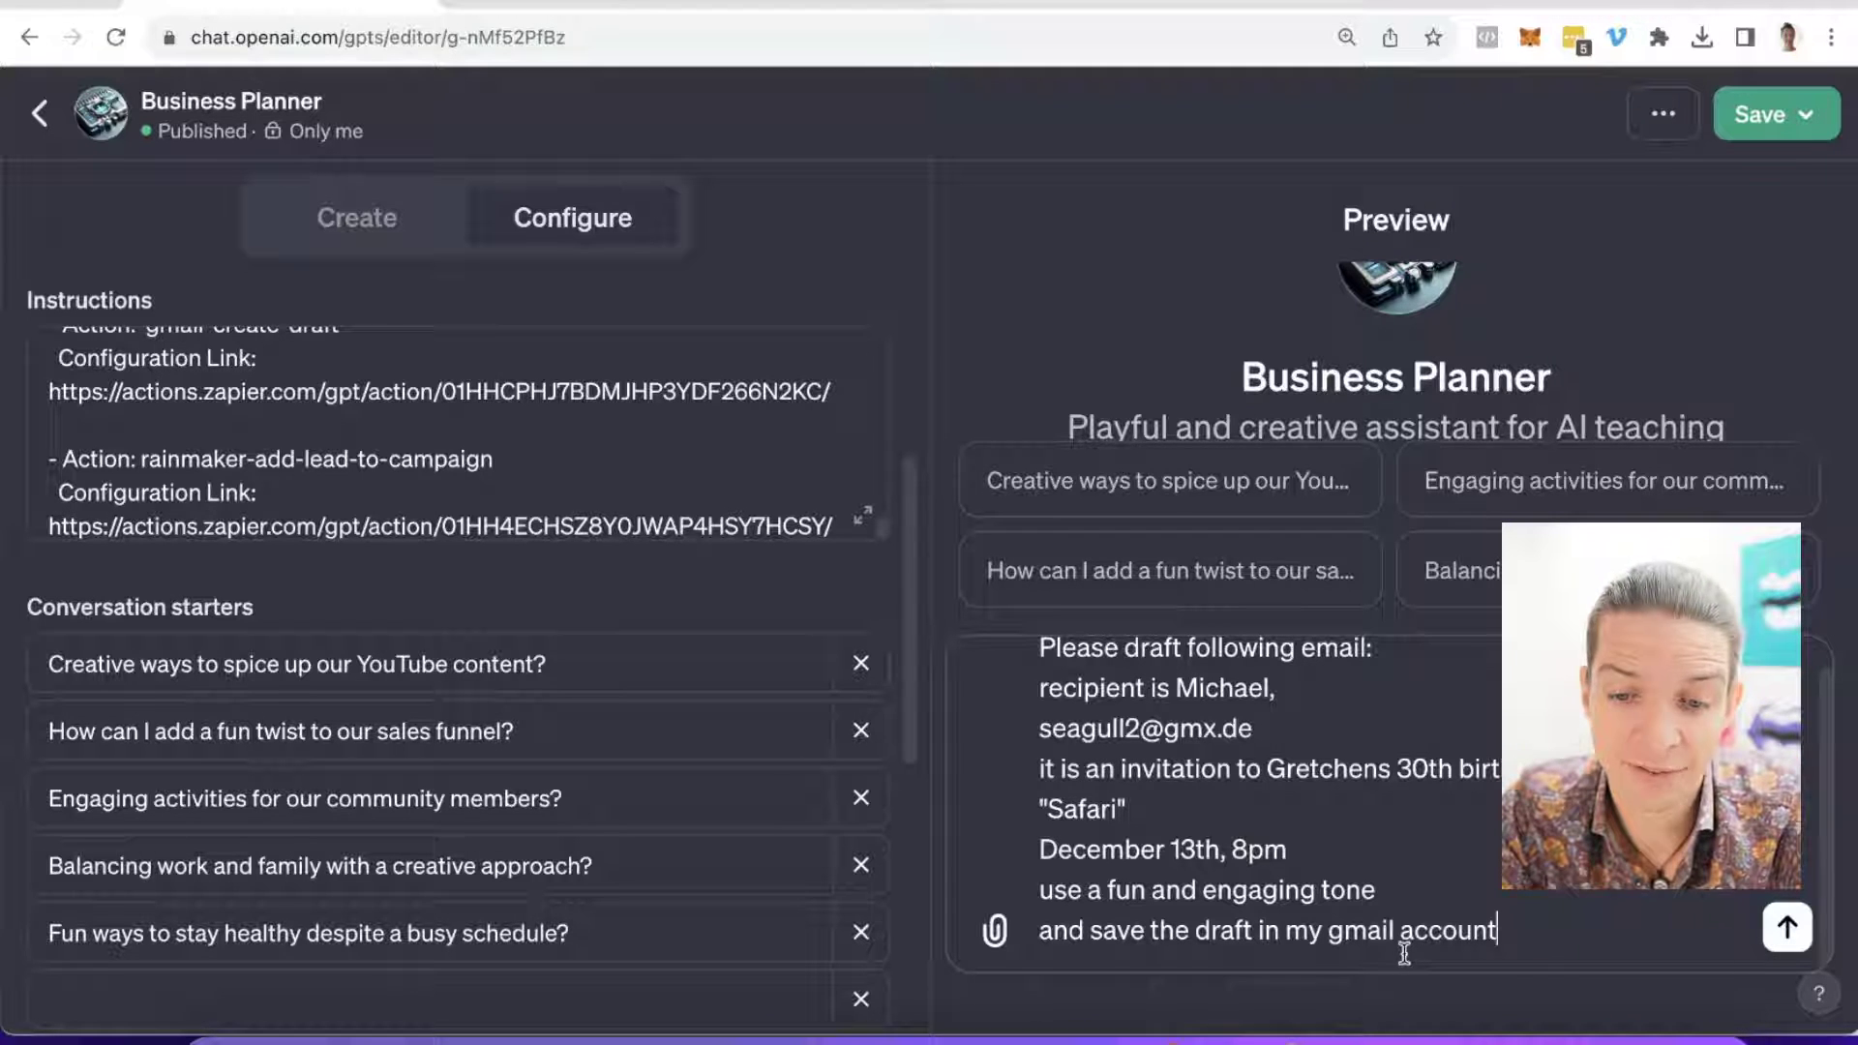
scroll(178, 461, "down", 1)
scroll(178, 460, "up", 3)
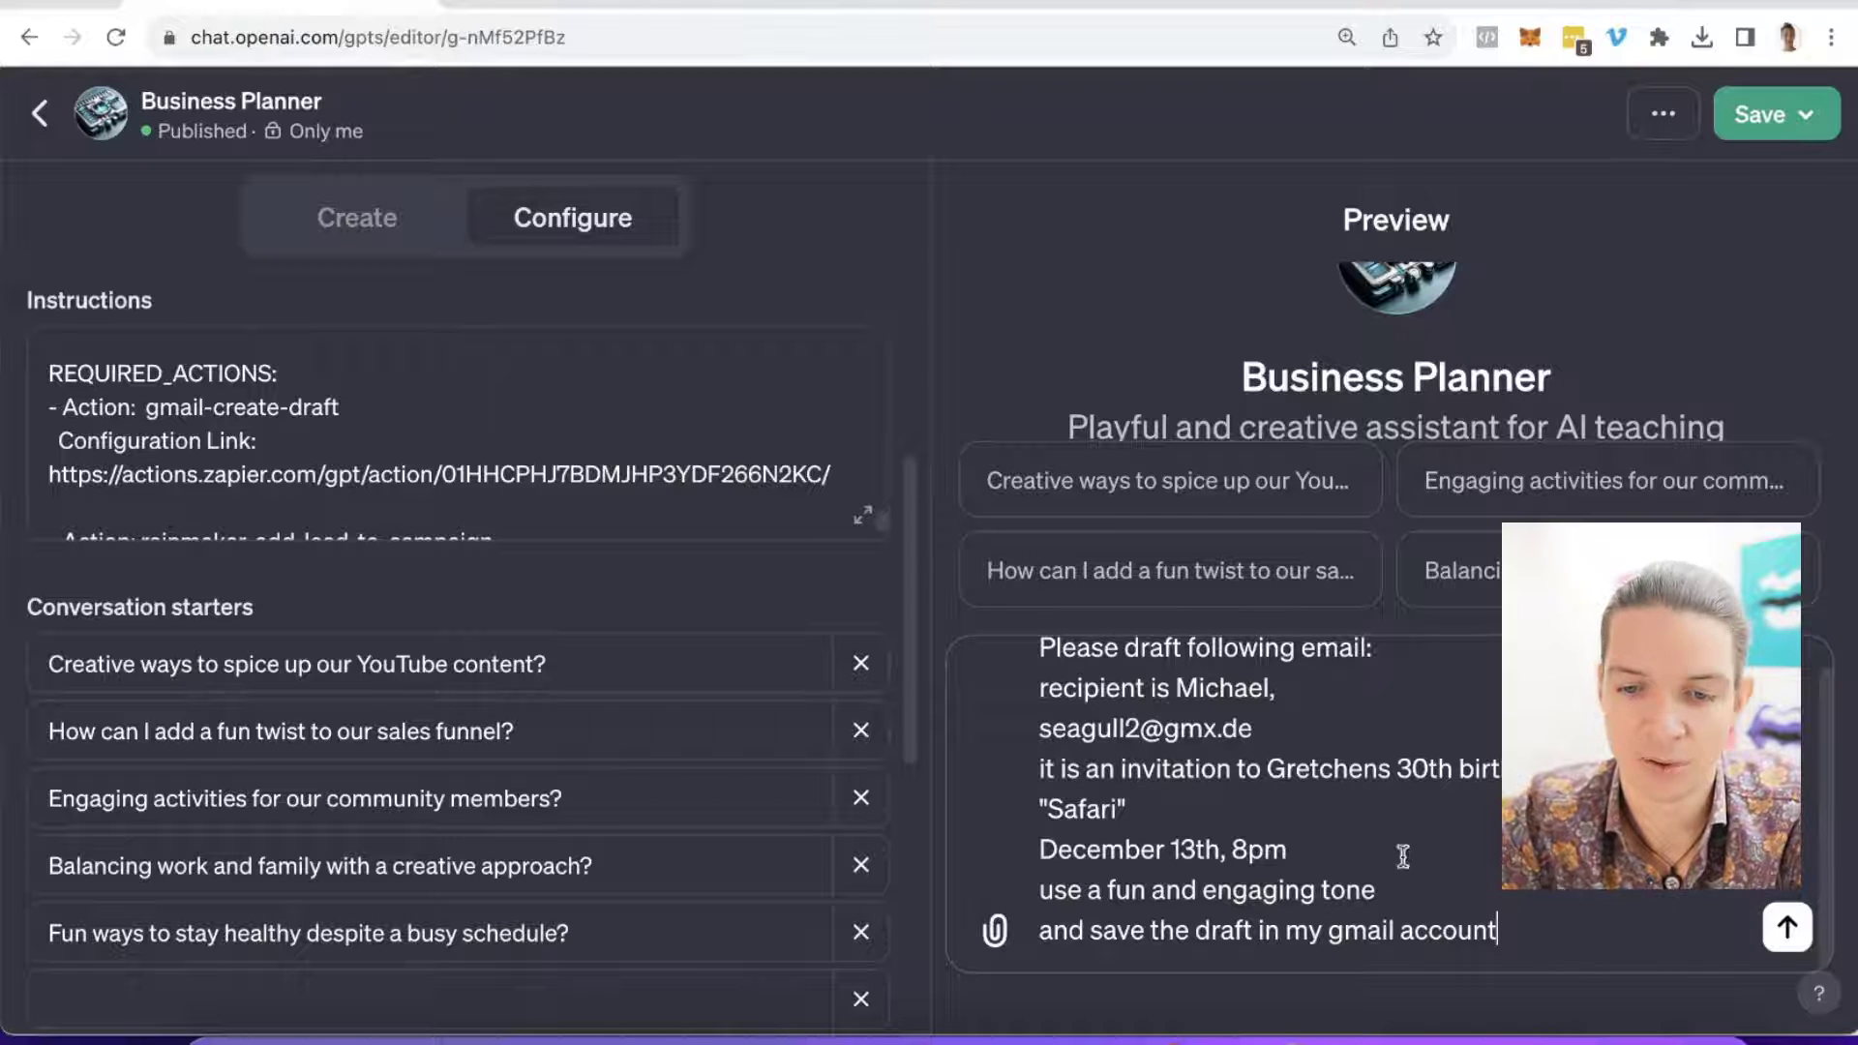
Step: Send the request, sign in with actions.zapier.com, and allow OpenAI access to Zapier
key("Return")
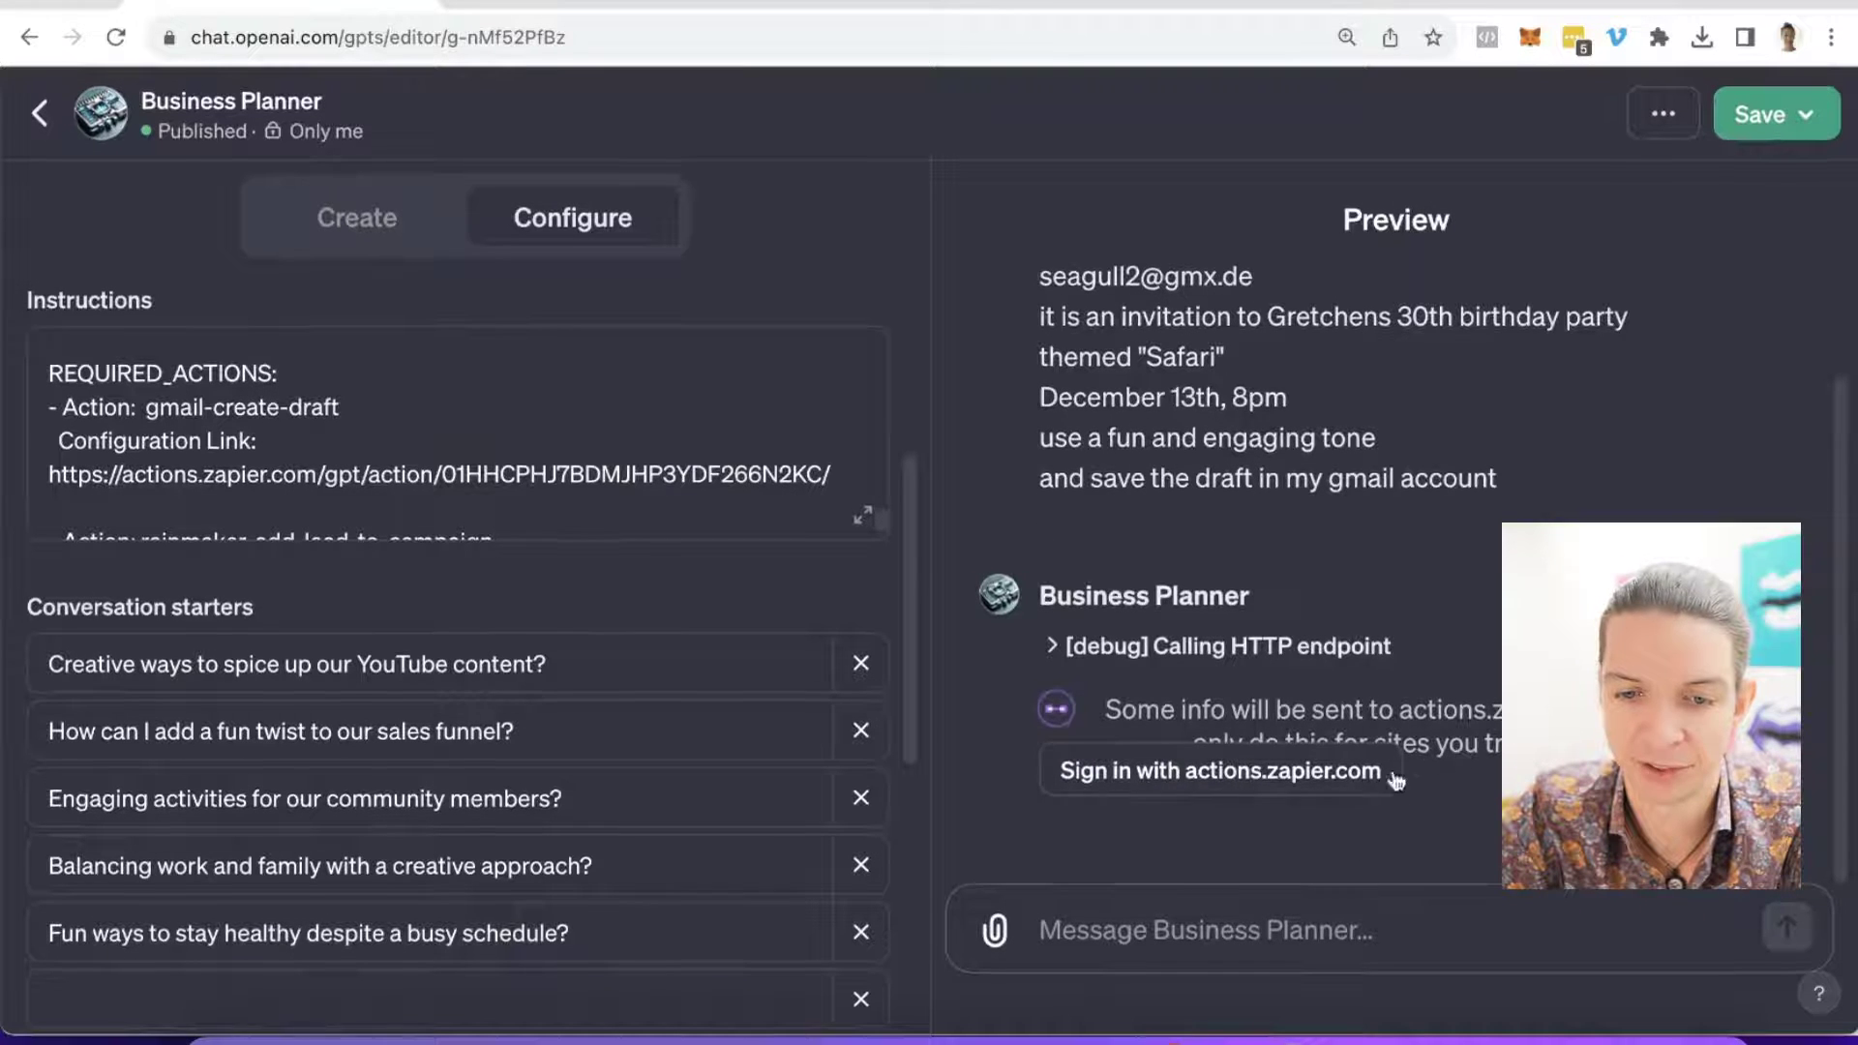
left_click(1168, 771)
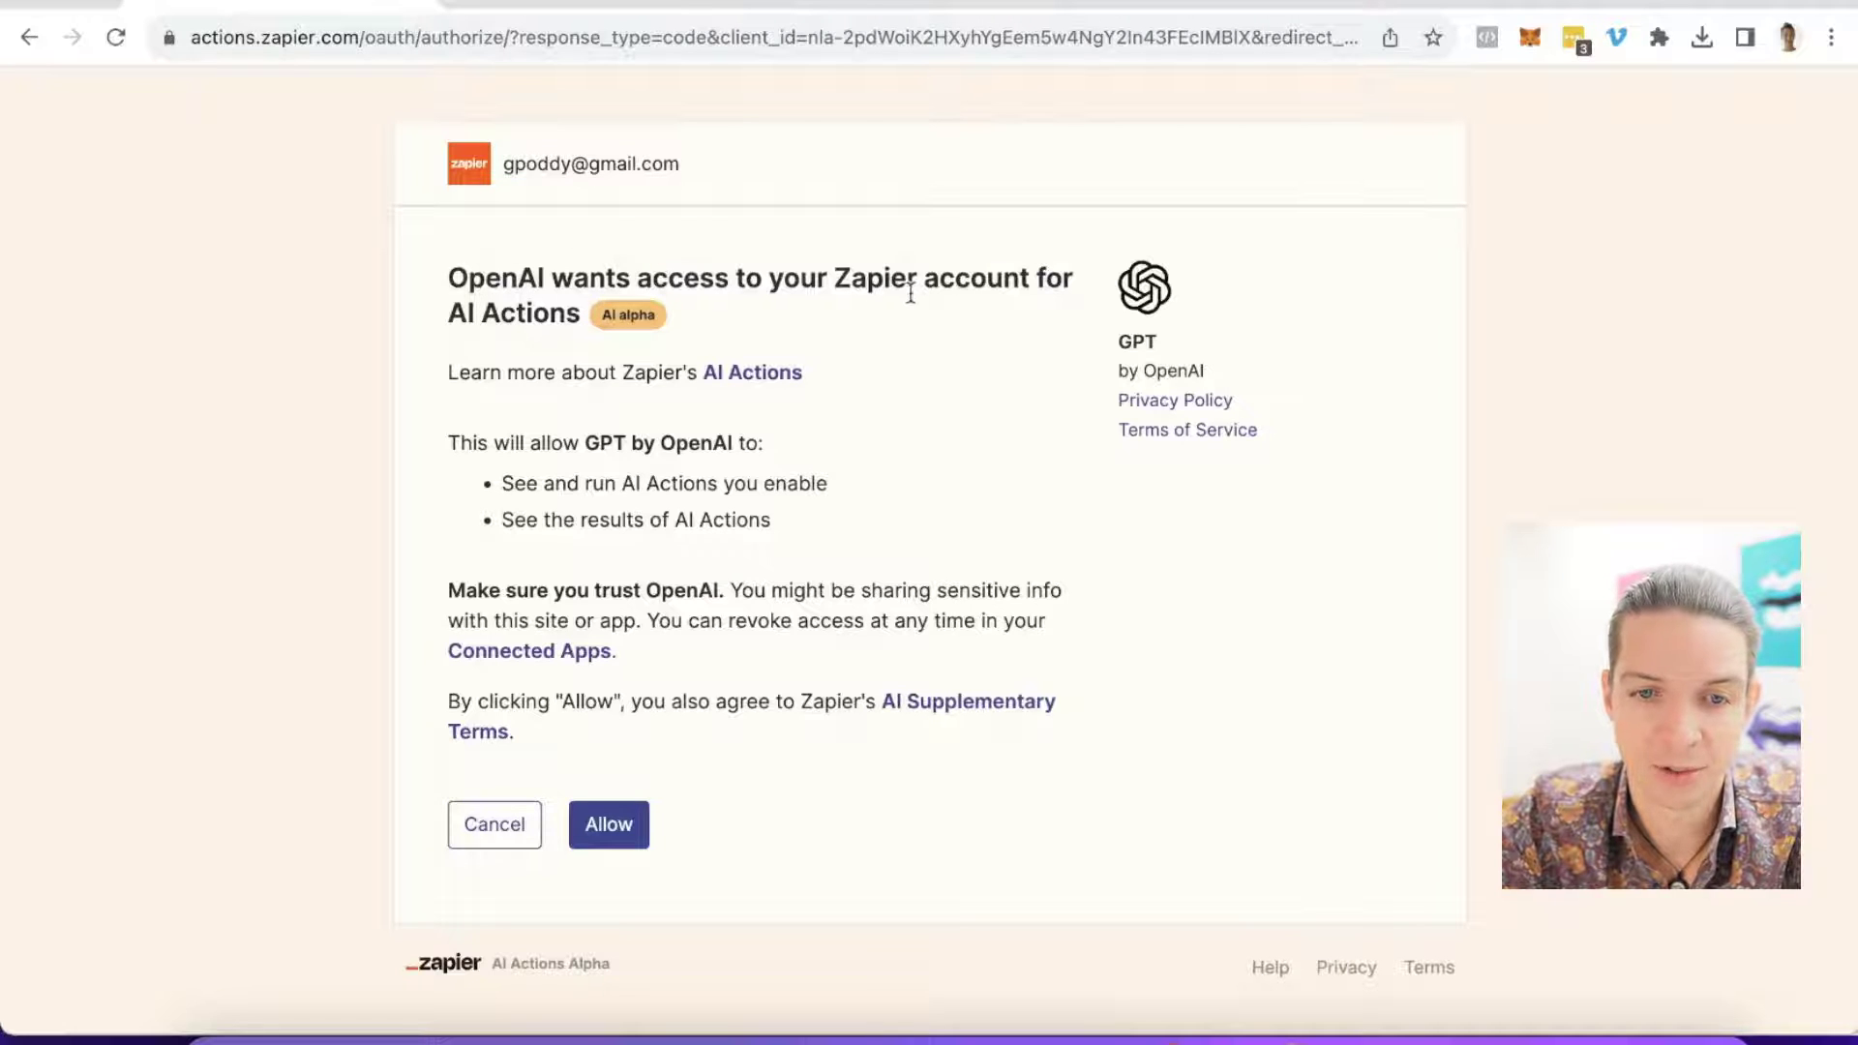
left_click(617, 842)
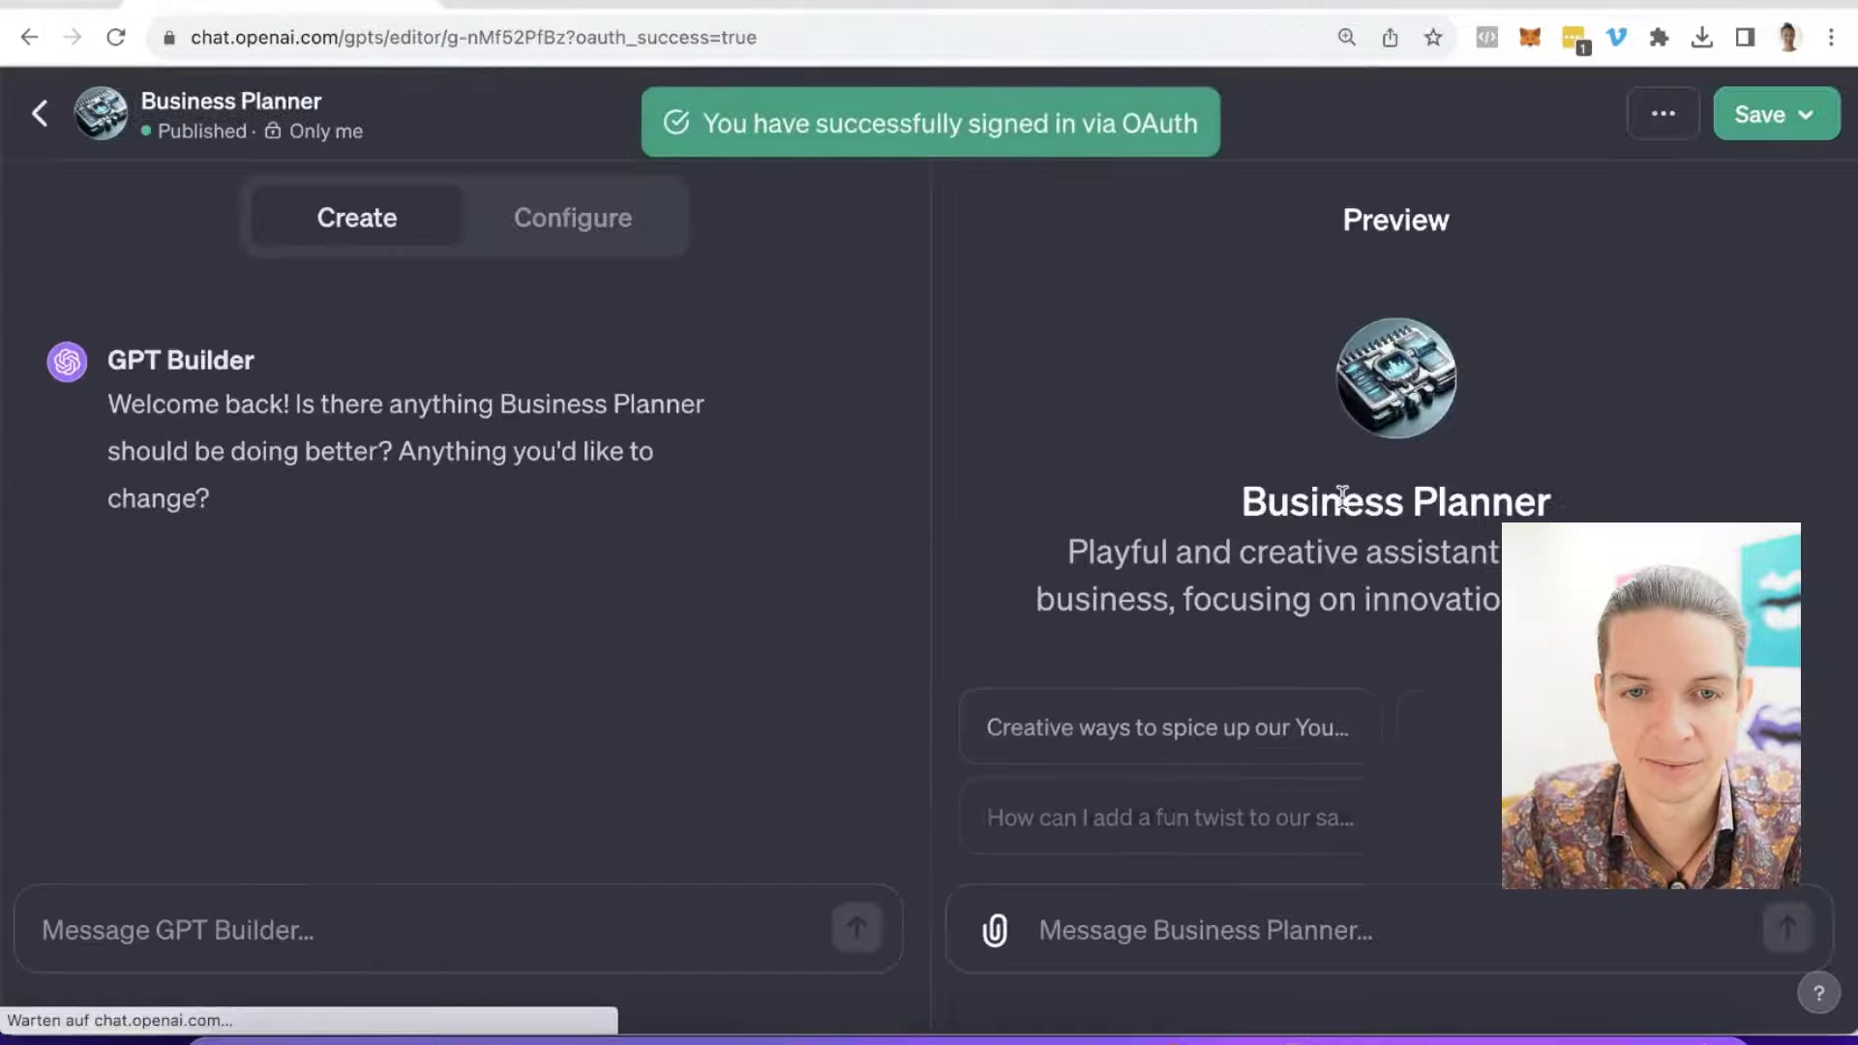
Step: Resend the invitation email request and allow the Zapier Gmail draft action to run
left_click(1142, 933)
key("super+v")
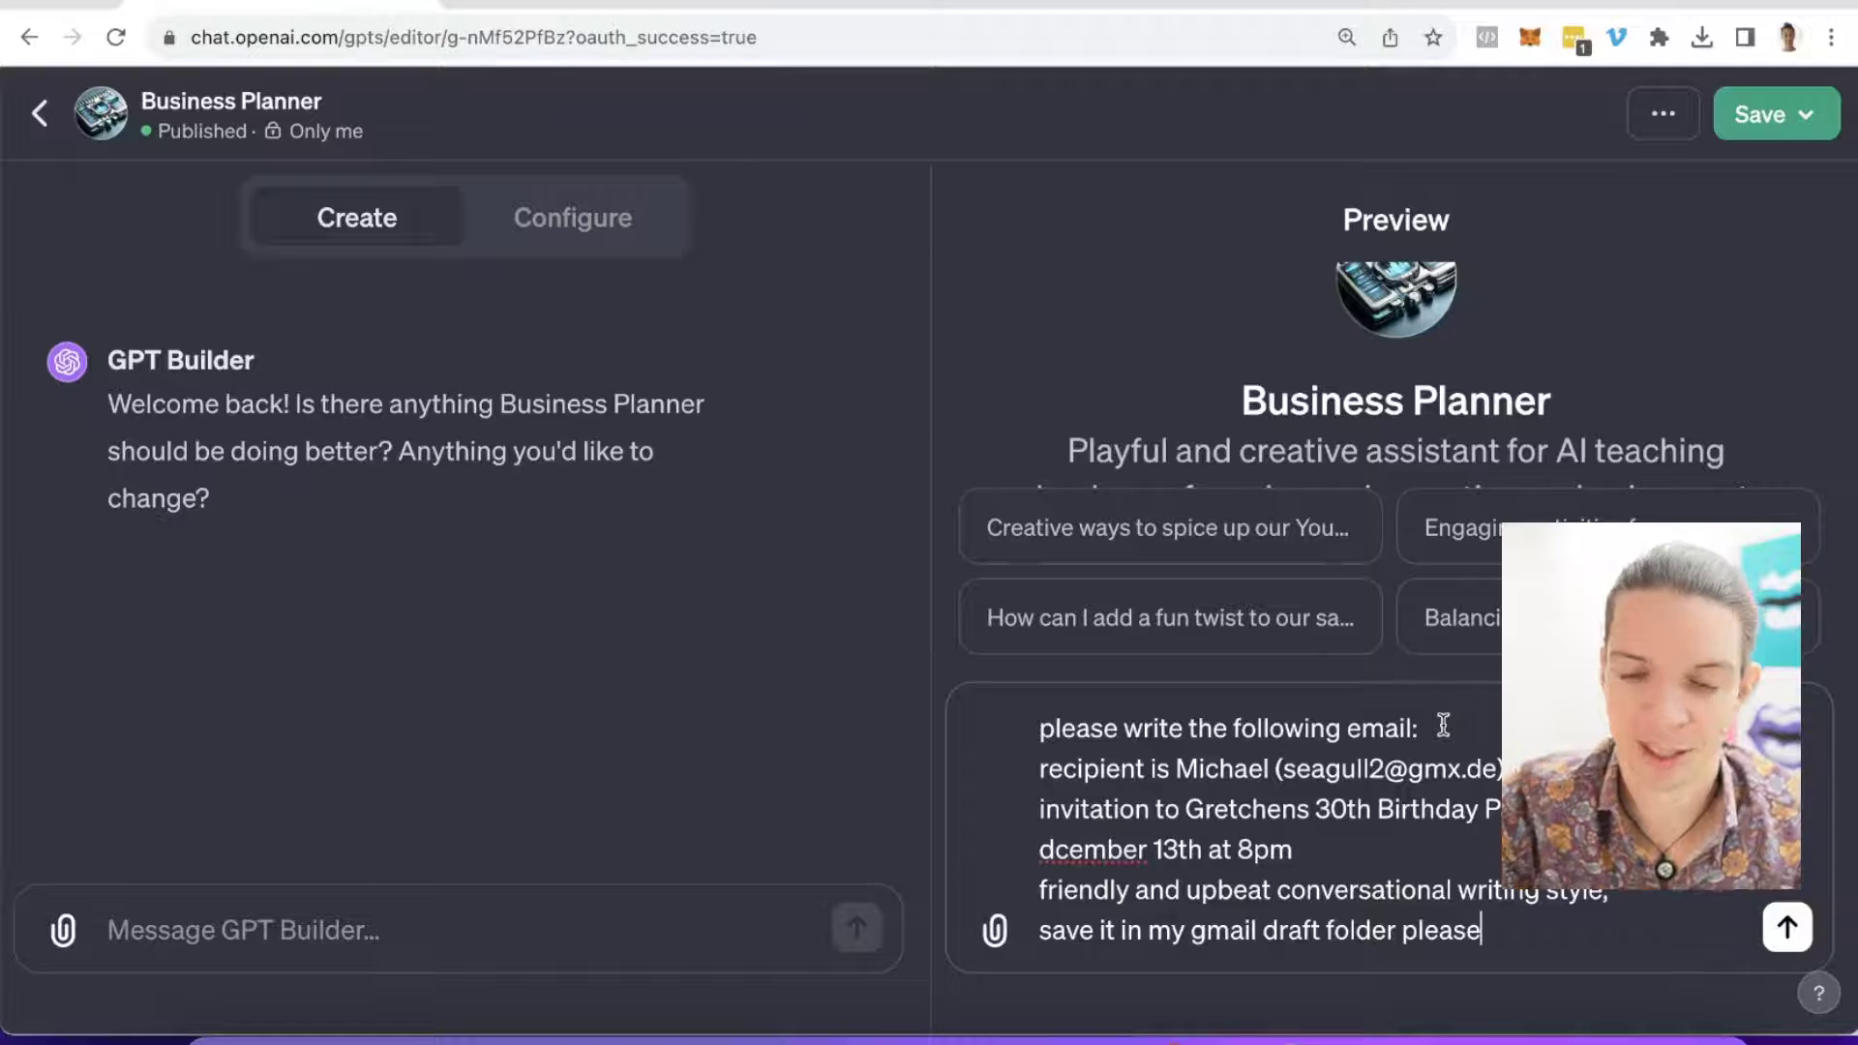
key("Return")
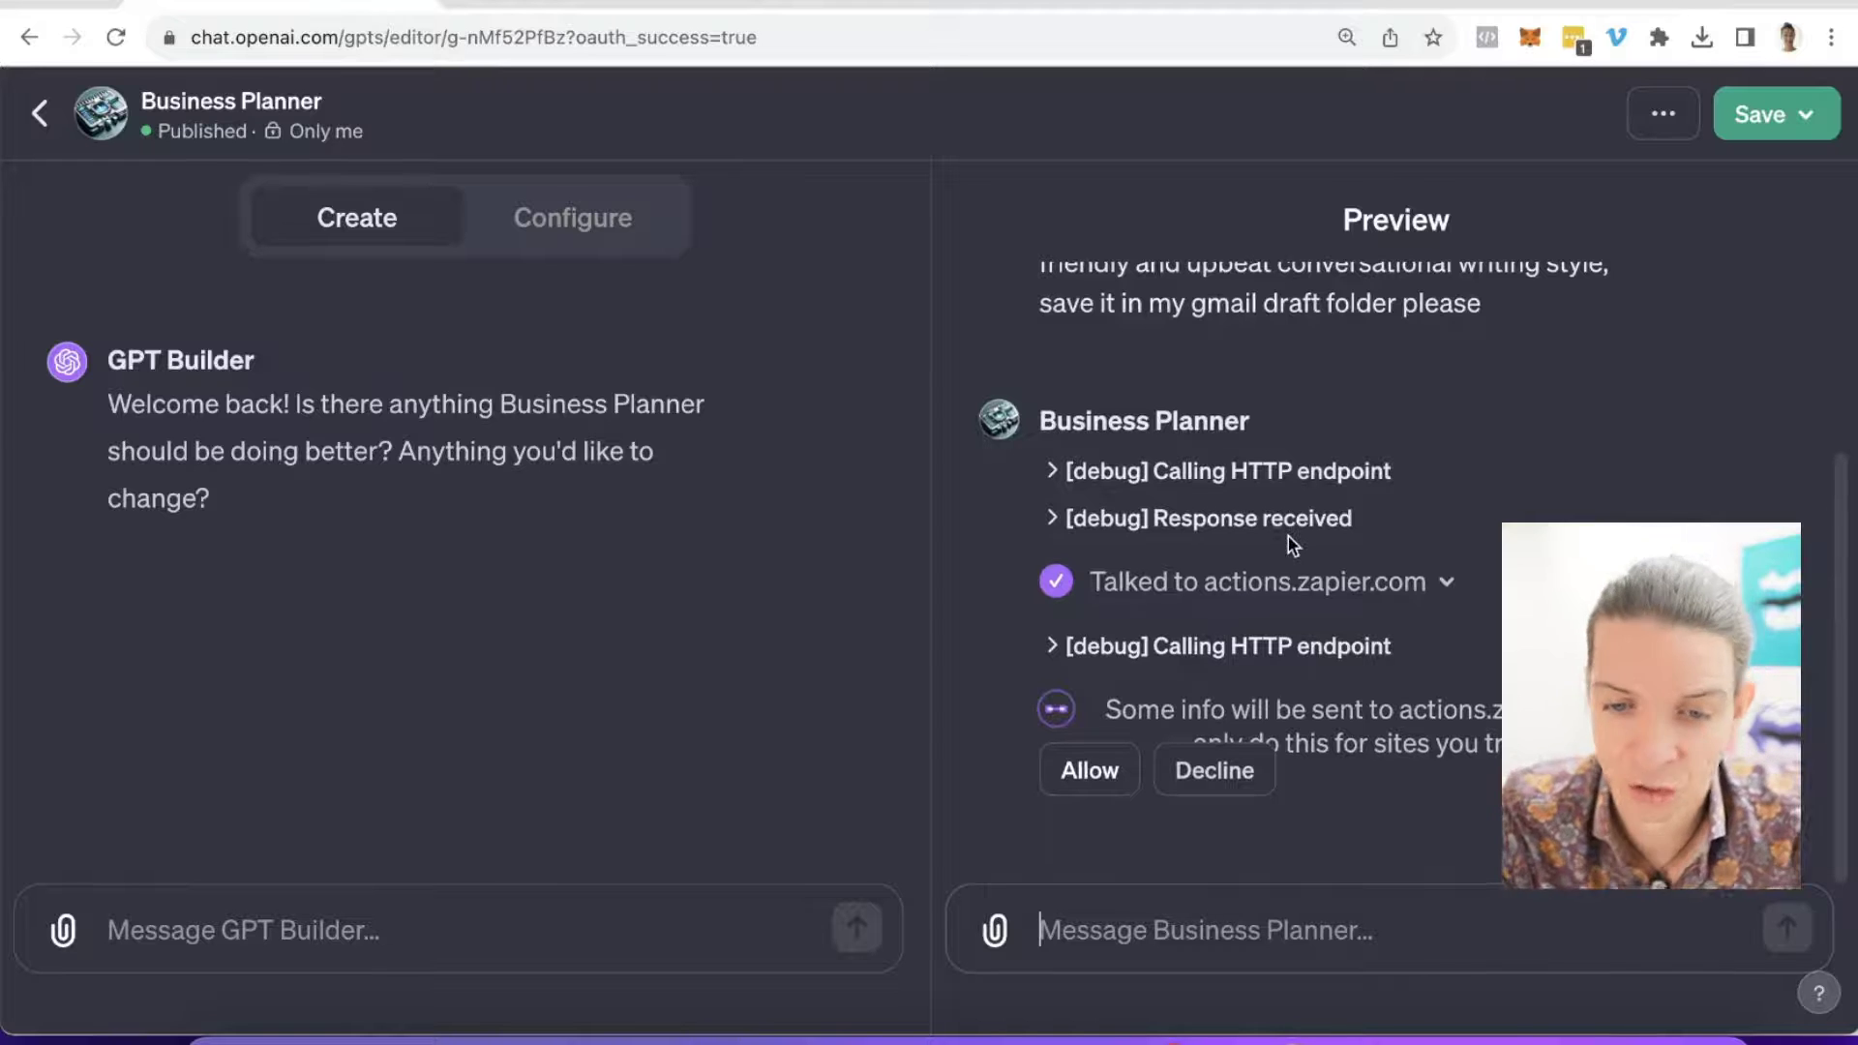
left_click(1102, 777)
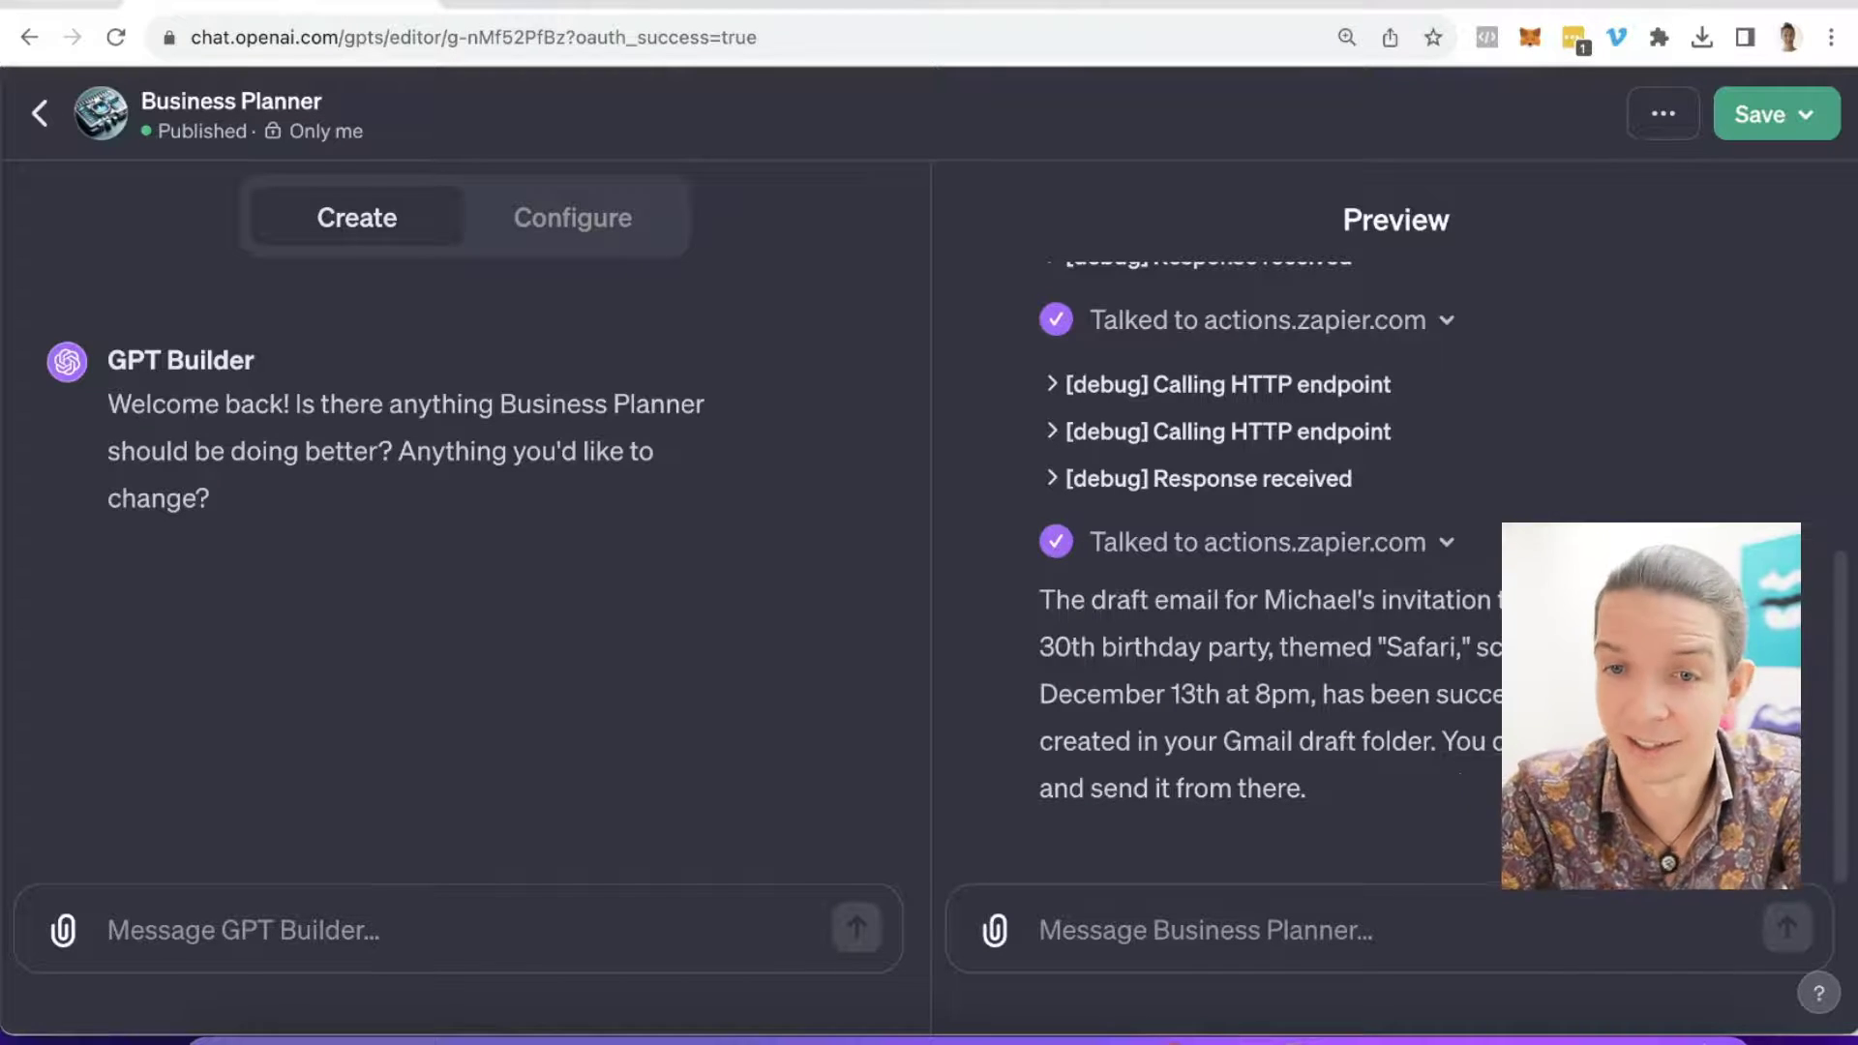
Step: Open gmail.com in a new tab and view the Safari Party invitation in Drafts
key("super+t")
type("gmail.com")
key("Return")
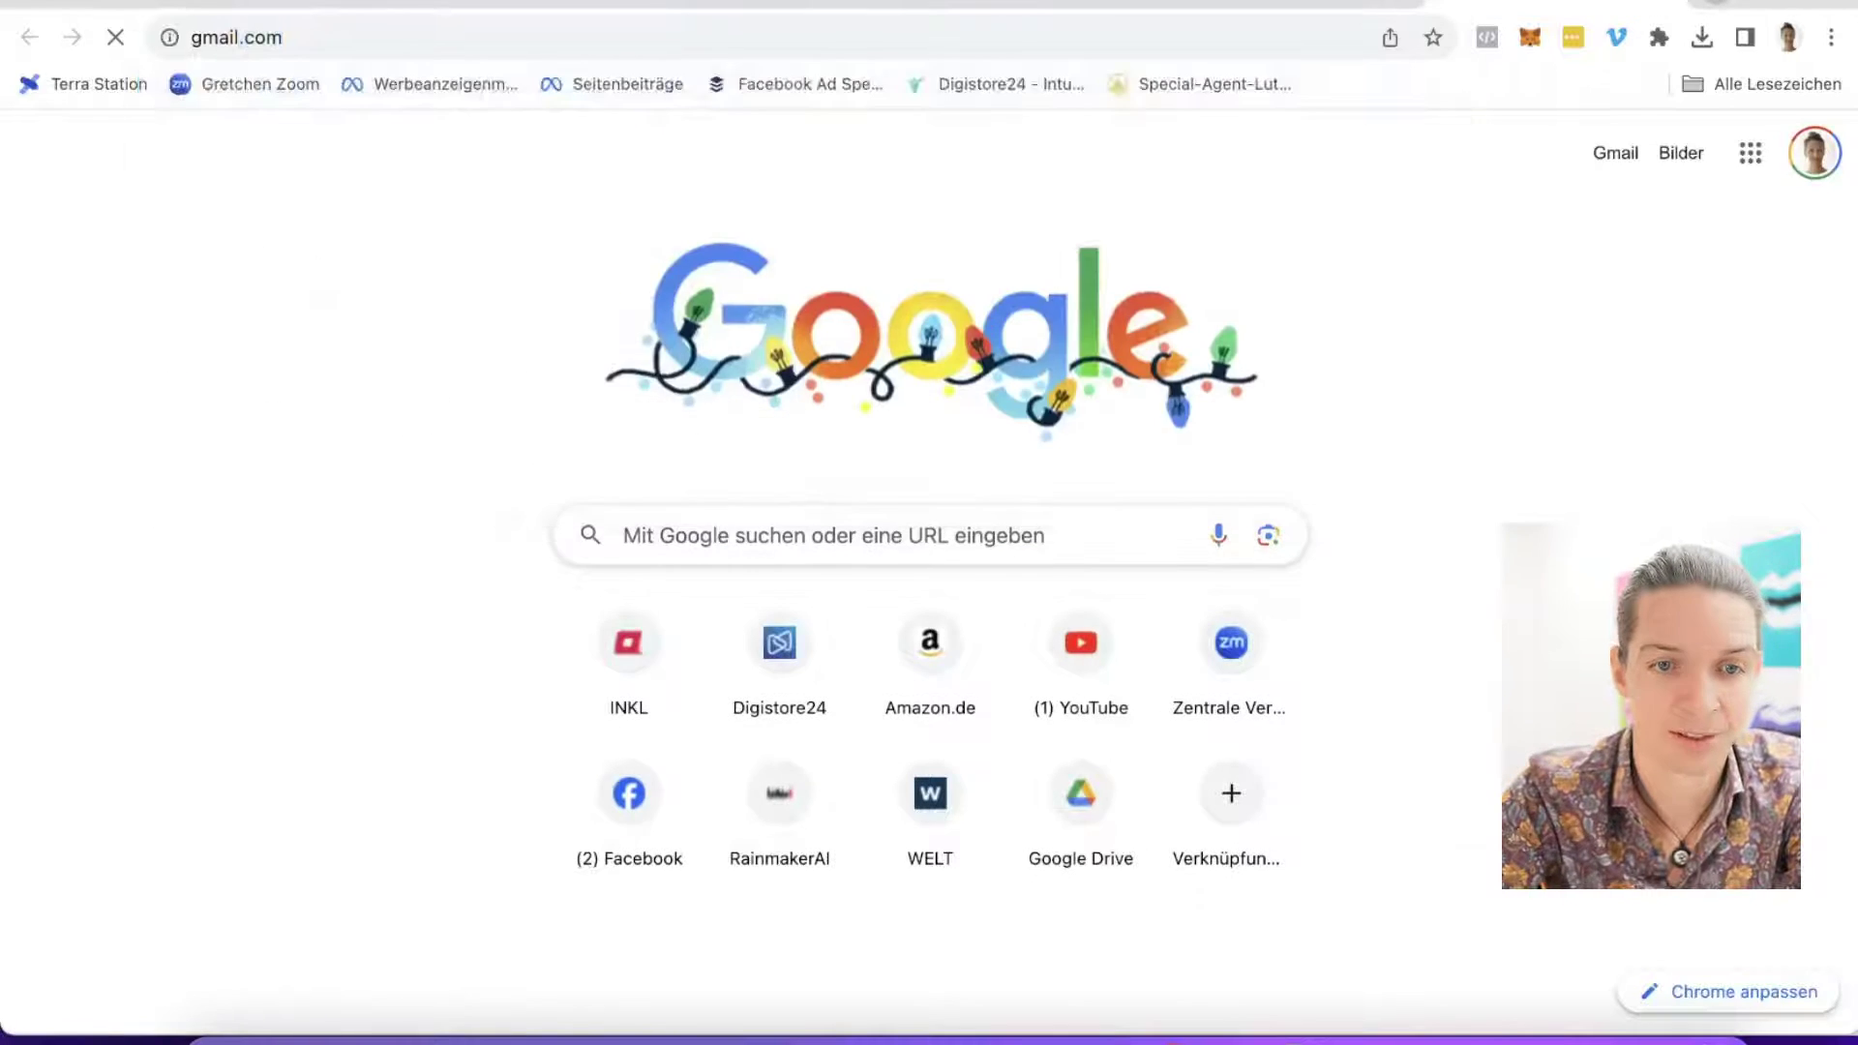
left_click(135, 414)
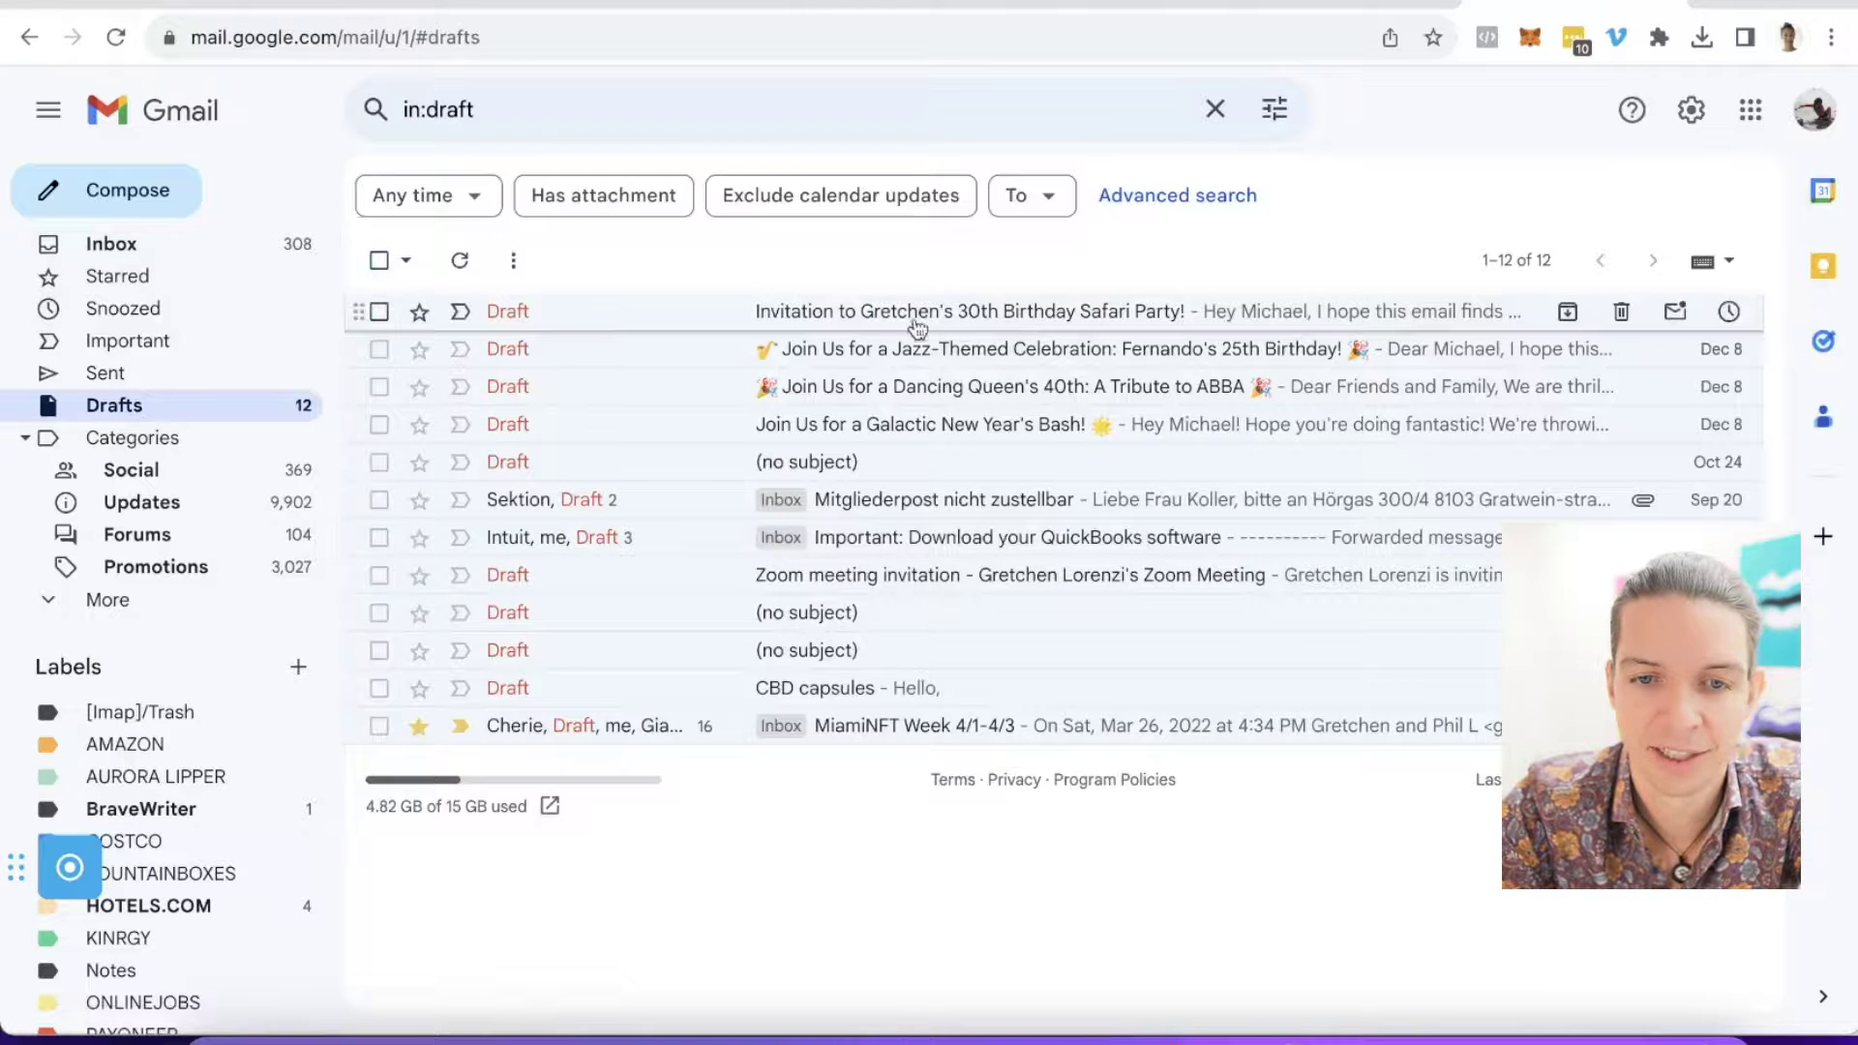
left_click(964, 314)
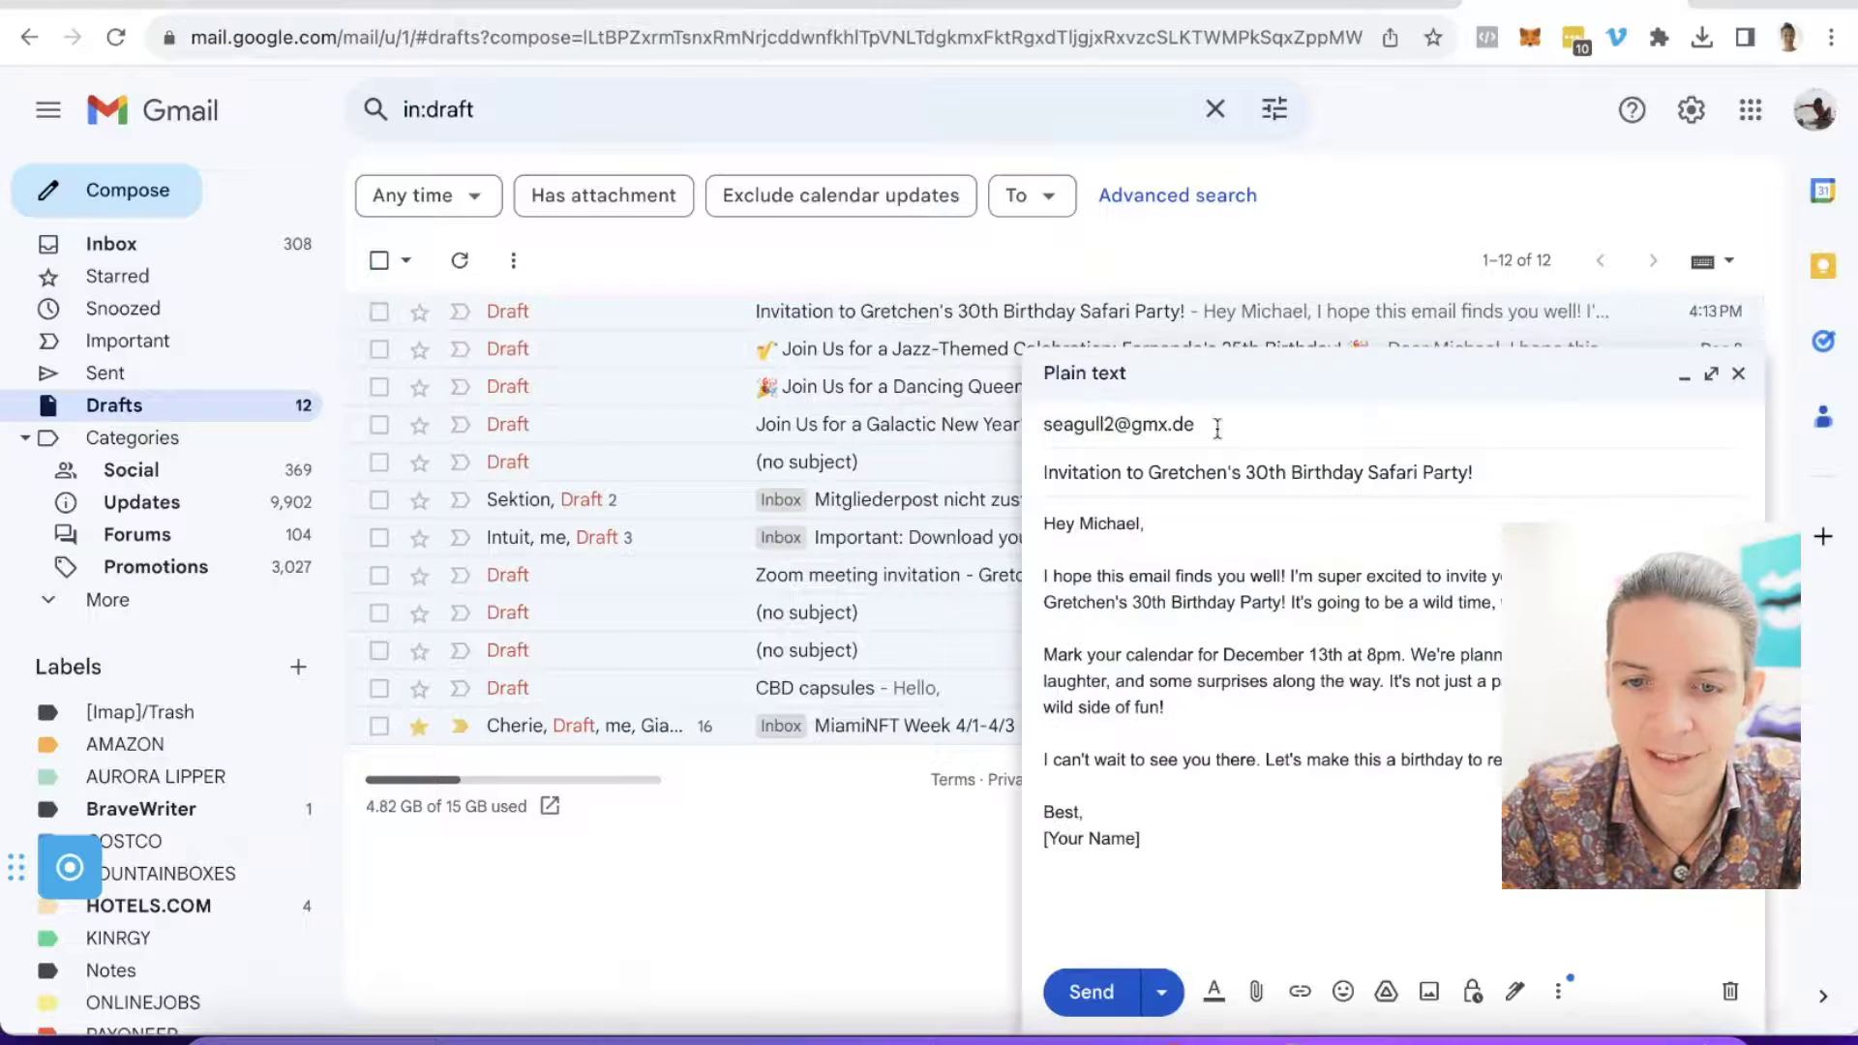